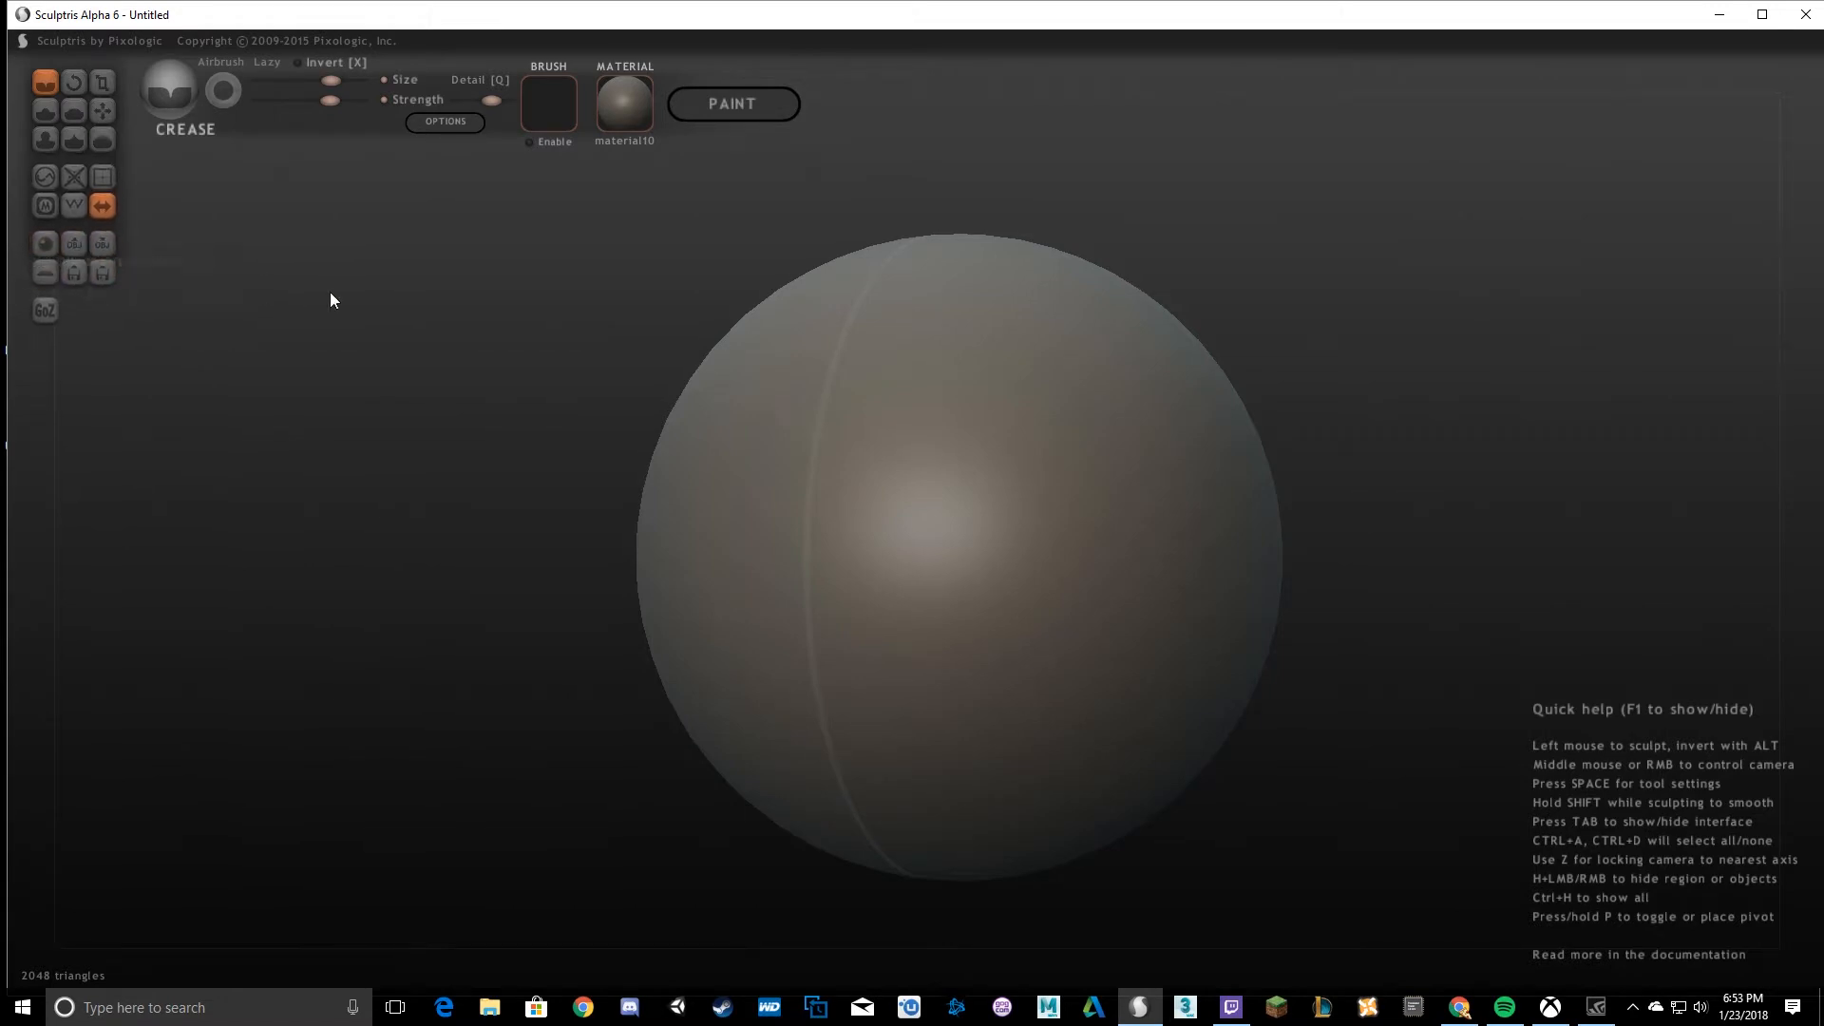
# Examine the starting sphere and its symmetry line from several angles.
pyautogui.moveTo(672, 378); pyautogui.dragTo(684, 366, button='right')
pyautogui.moveTo(895, 464); pyautogui.dragTo(441, 221, button='right')
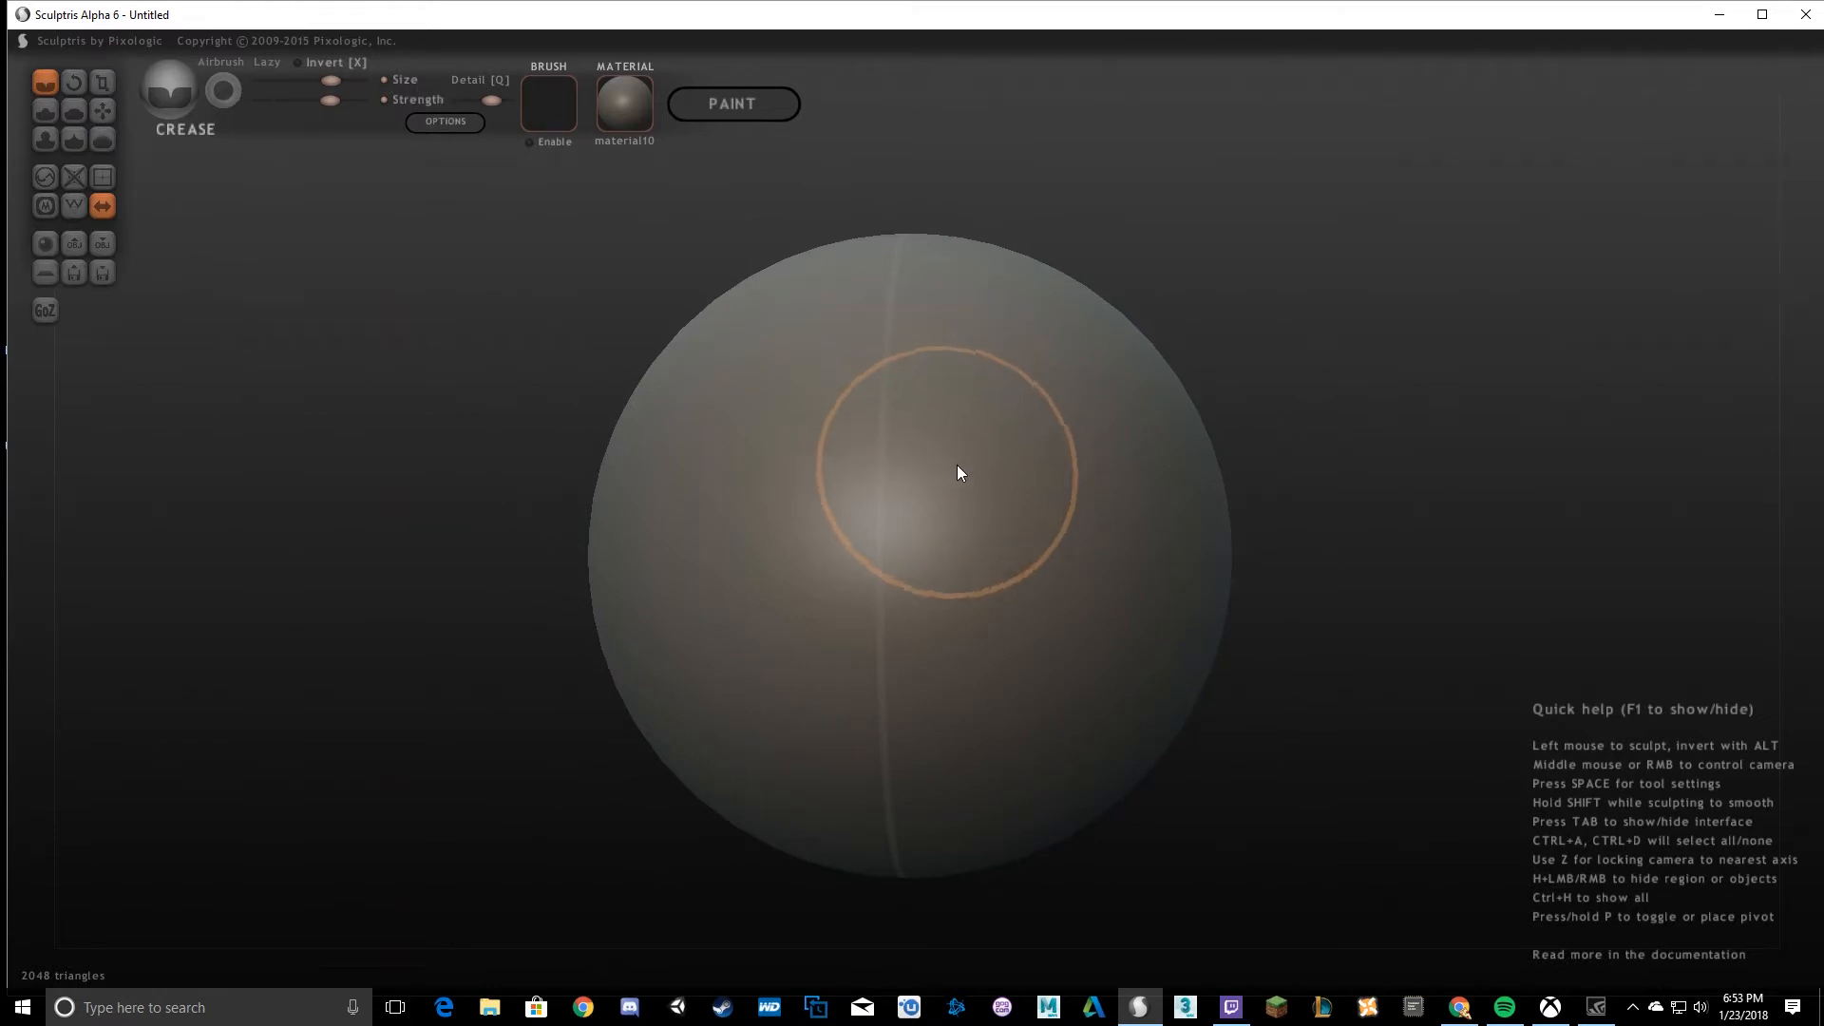
pyautogui.moveTo(822, 473)
pyautogui.mouseDown(button='right')
pyautogui.moveTo(866, 464)
pyautogui.moveTo(840, 471)
pyautogui.mouseUp(button='right')
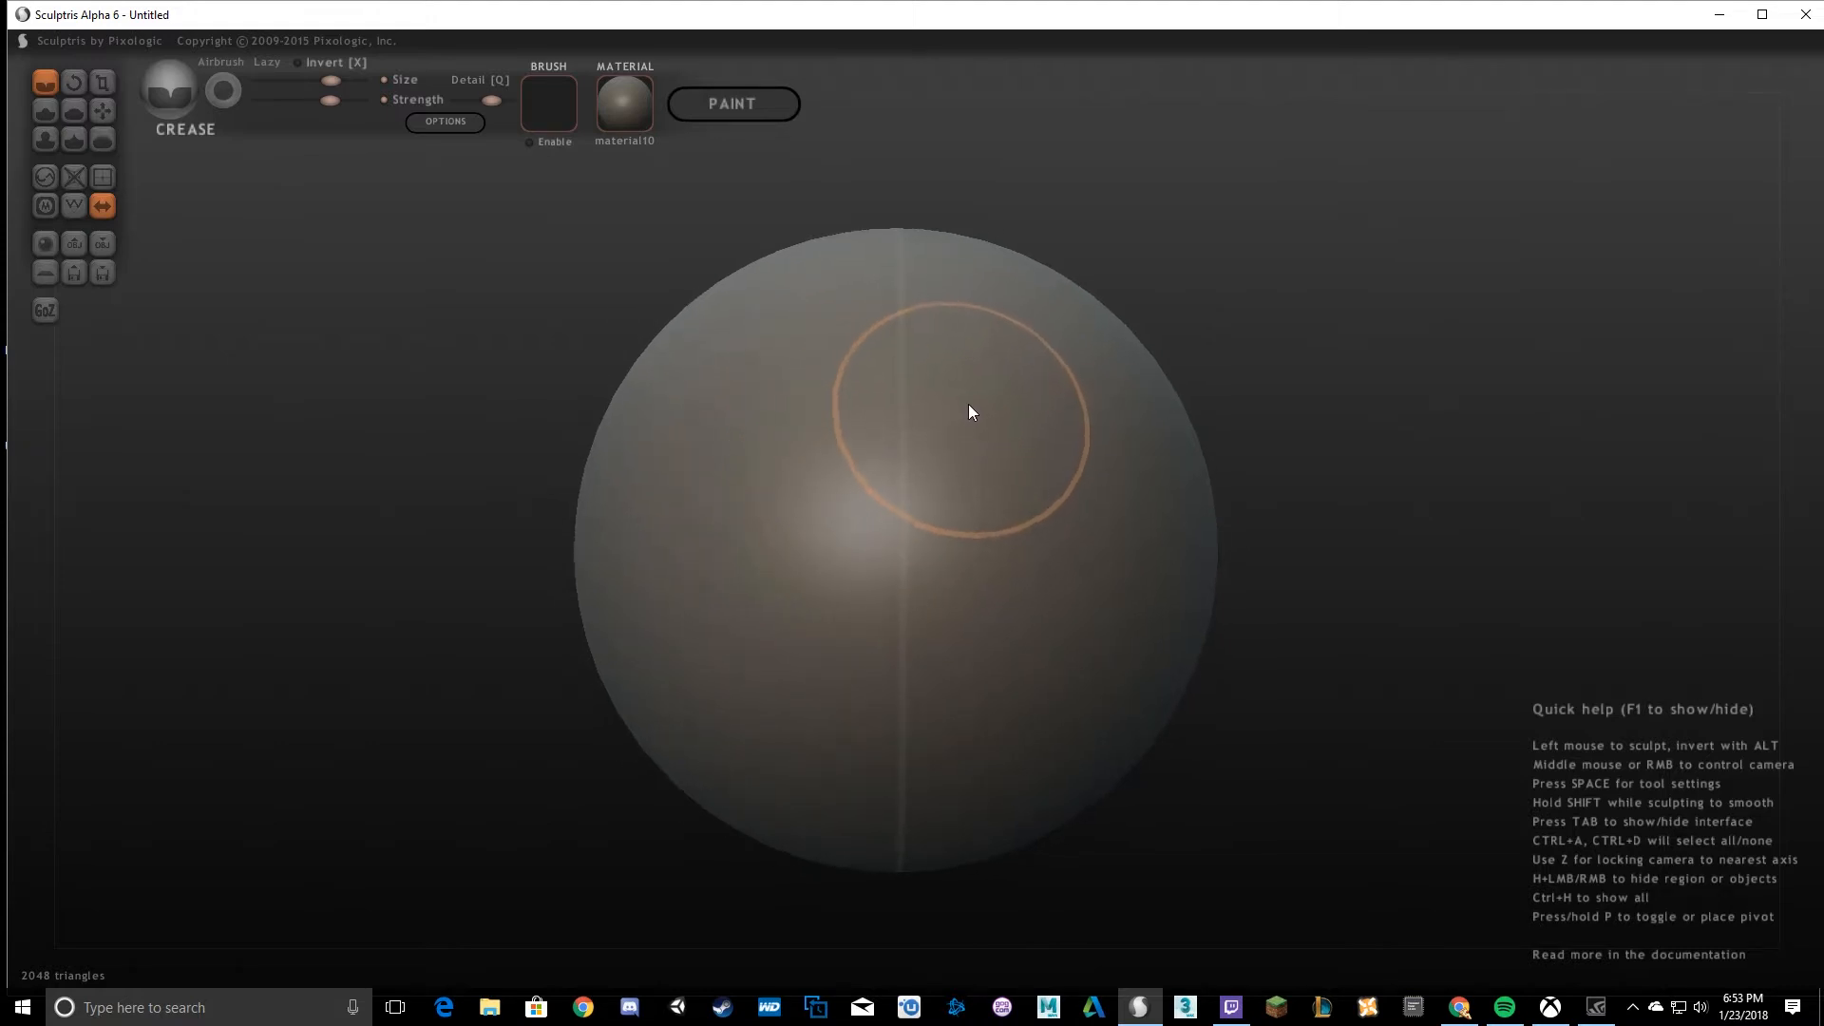
pyautogui.moveTo(977, 354)
pyautogui.mouseDown(button='right')
pyautogui.moveTo(713, 395)
pyautogui.moveTo(1061, 582)
pyautogui.moveTo(826, 260)
pyautogui.moveTo(842, 623)
pyautogui.moveTo(1111, 350)
pyautogui.moveTo(625, 415)
pyautogui.moveTo(1079, 583)
pyautogui.moveTo(785, 265)
pyautogui.moveTo(687, 631)
pyautogui.moveTo(1110, 418)
pyautogui.moveTo(693, 338)
pyautogui.moveTo(921, 526)
pyautogui.moveTo(985, 358)
pyautogui.moveTo(951, 382)
pyautogui.moveTo(997, 441)
pyautogui.moveTo(839, 627)
pyautogui.moveTo(1075, 358)
pyautogui.moveTo(802, 671)
pyautogui.moveTo(1157, 393)
pyautogui.moveTo(753, 583)
pyautogui.moveTo(1149, 424)
pyautogui.moveTo(721, 538)
pyautogui.moveTo(1238, 491)
pyautogui.moveTo(892, 367)
pyautogui.moveTo(1108, 574)
pyautogui.moveTo(1120, 412)
pyautogui.mouseUp(button='right')
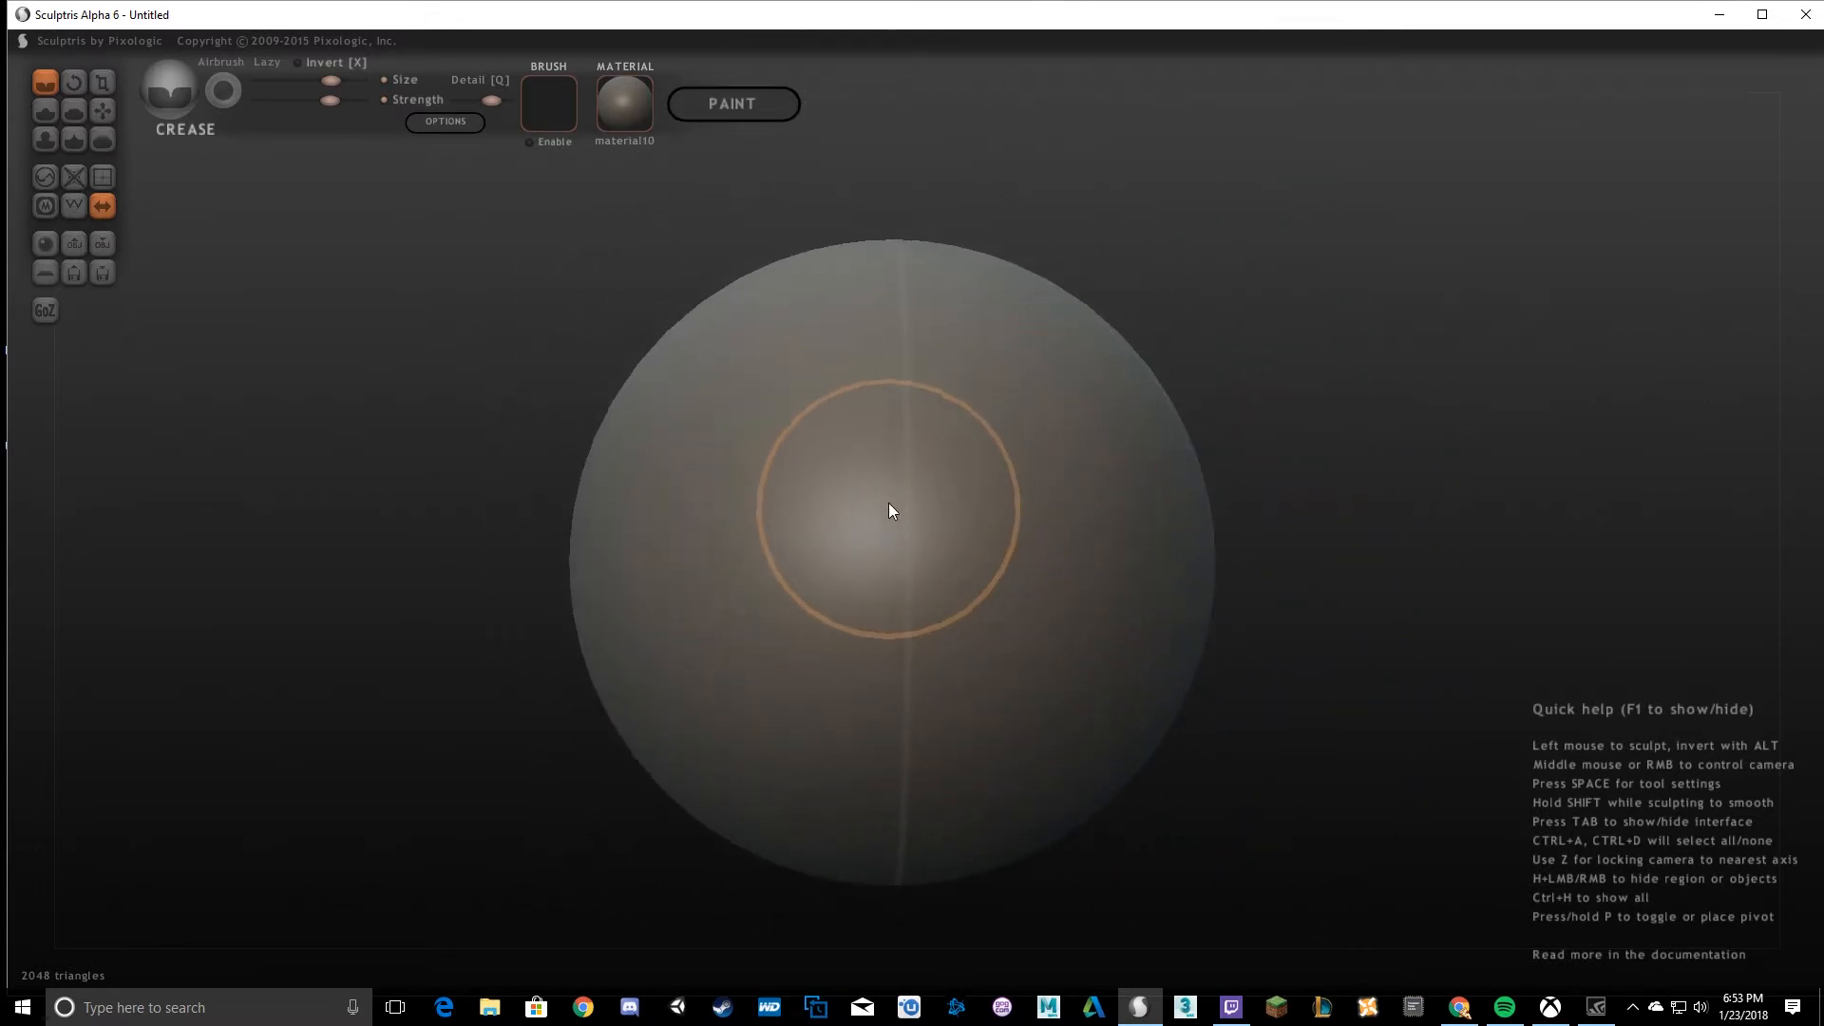
pyautogui.moveTo(1116, 494)
pyautogui.mouseDown(button='right')
pyautogui.moveTo(700, 458)
pyautogui.moveTo(1188, 365)
pyautogui.moveTo(1139, 228)
pyautogui.moveTo(513, 216)
pyautogui.moveTo(1364, 231)
pyautogui.moveTo(623, 220)
pyautogui.moveTo(1431, 262)
pyautogui.moveTo(774, 237)
pyautogui.moveTo(1241, 346)
pyautogui.moveTo(1242, 496)
pyautogui.moveTo(1078, 503)
pyautogui.moveTo(1026, 480)
pyautogui.moveTo(830, 529)
pyautogui.moveTo(923, 300)
pyautogui.moveTo(1058, 530)
pyautogui.moveTo(618, 607)
pyautogui.moveTo(1096, 358)
pyautogui.moveTo(669, 589)
pyautogui.moveTo(1046, 379)
pyautogui.moveTo(684, 558)
pyautogui.moveTo(998, 326)
pyautogui.moveTo(862, 442)
pyautogui.moveTo(989, 424)
pyautogui.mouseUp(button='right')
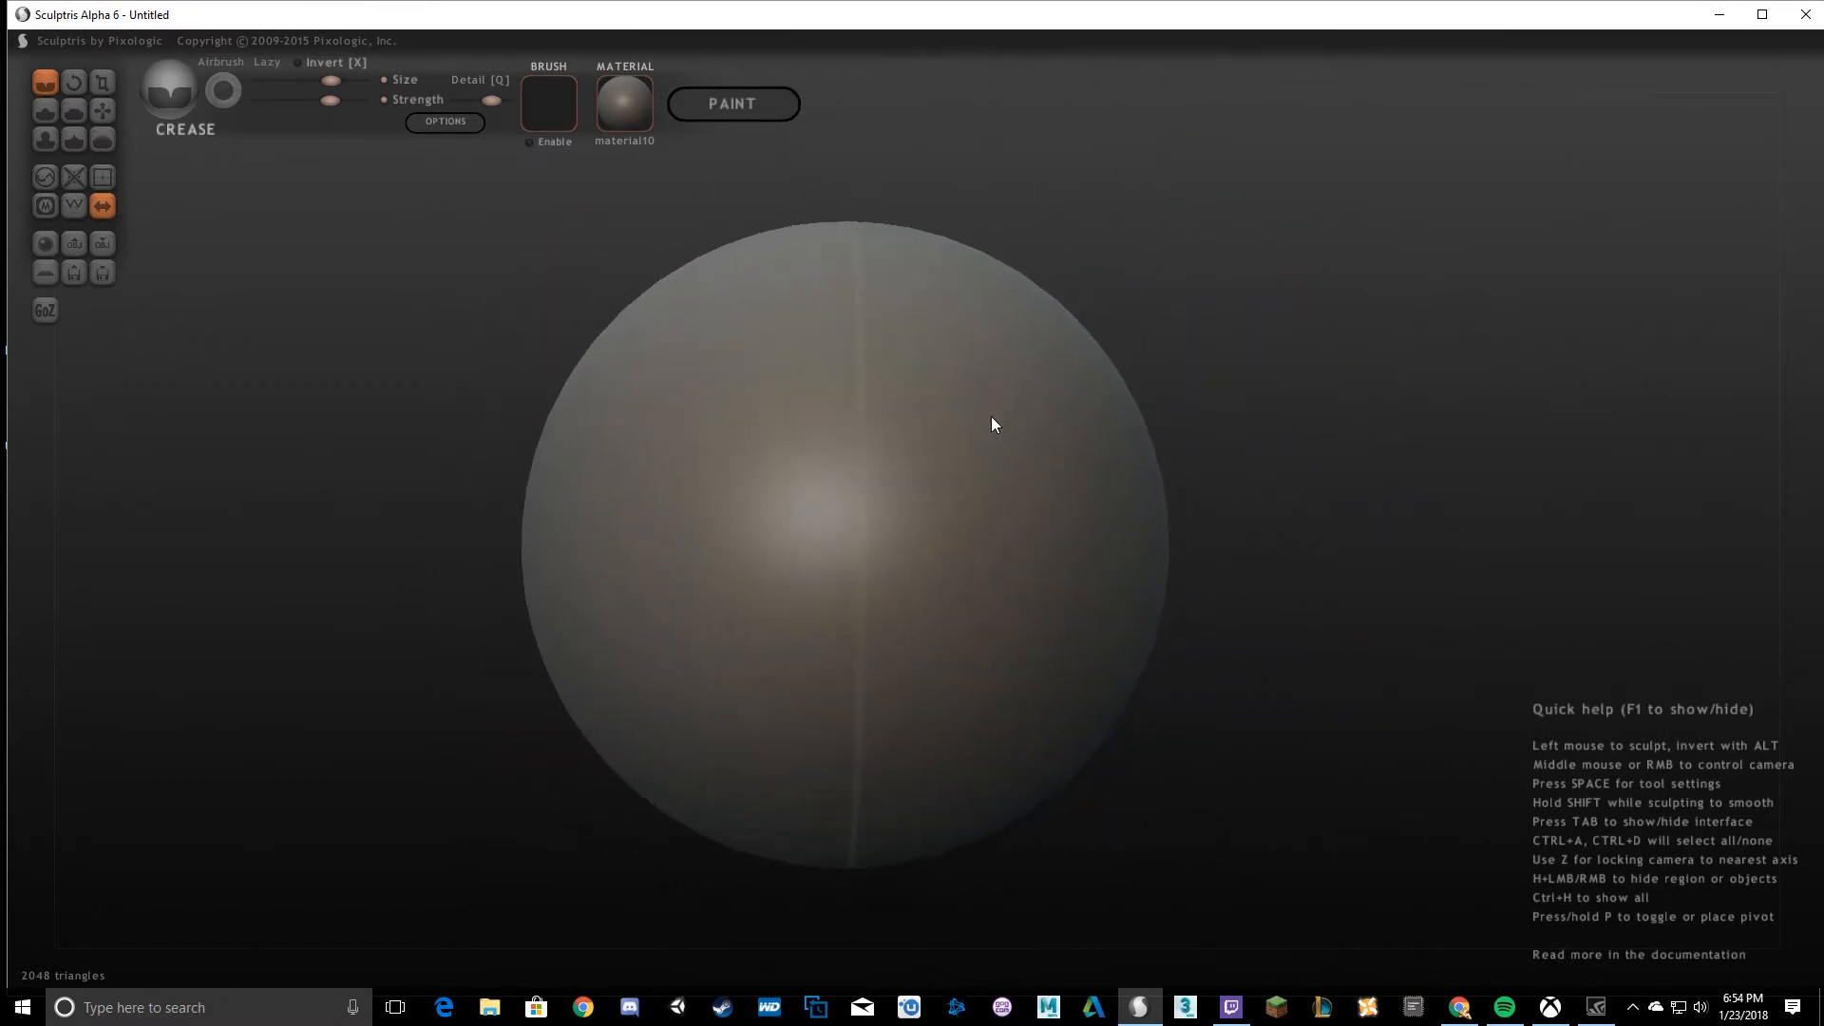
pyautogui.moveTo(814, 447); pyautogui.dragTo(782, 496, button='right')
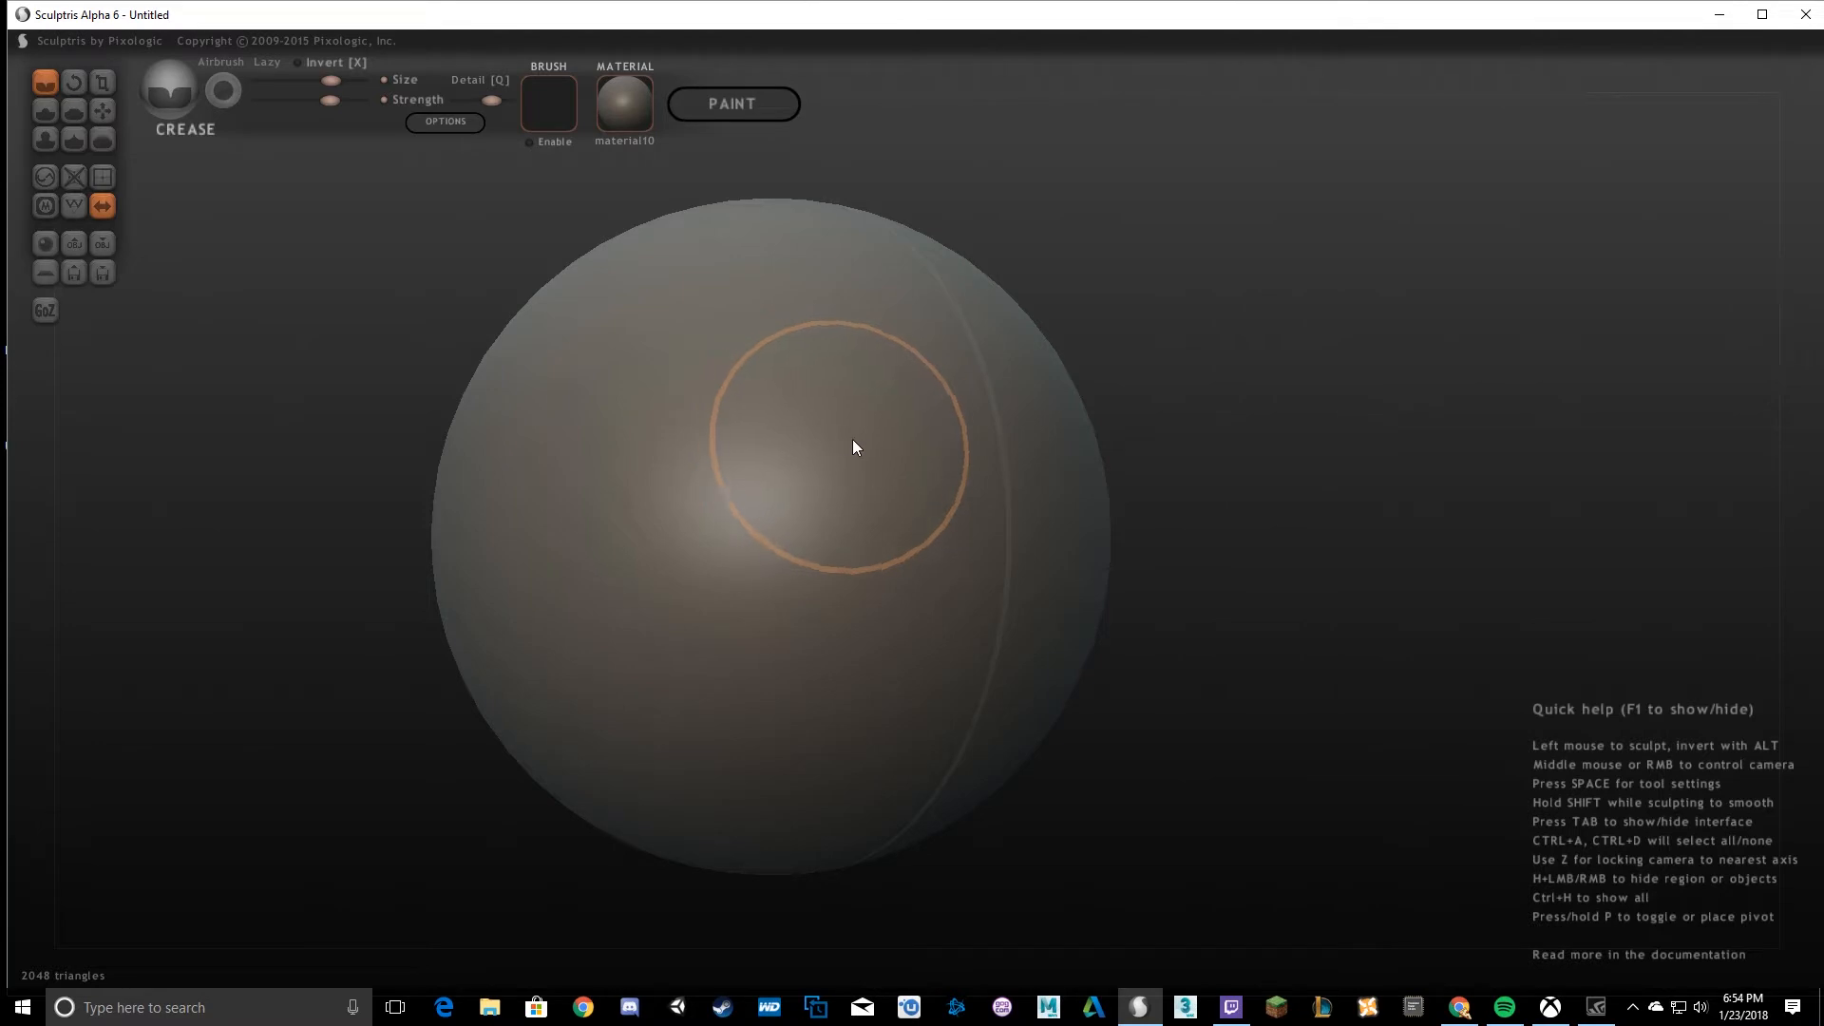
pyautogui.moveTo(868, 444)
pyautogui.mouseDown(button='middle')
pyautogui.moveTo(671, 452)
pyautogui.moveTo(754, 460)
pyautogui.moveTo(806, 406)
pyautogui.mouseUp(button='middle')
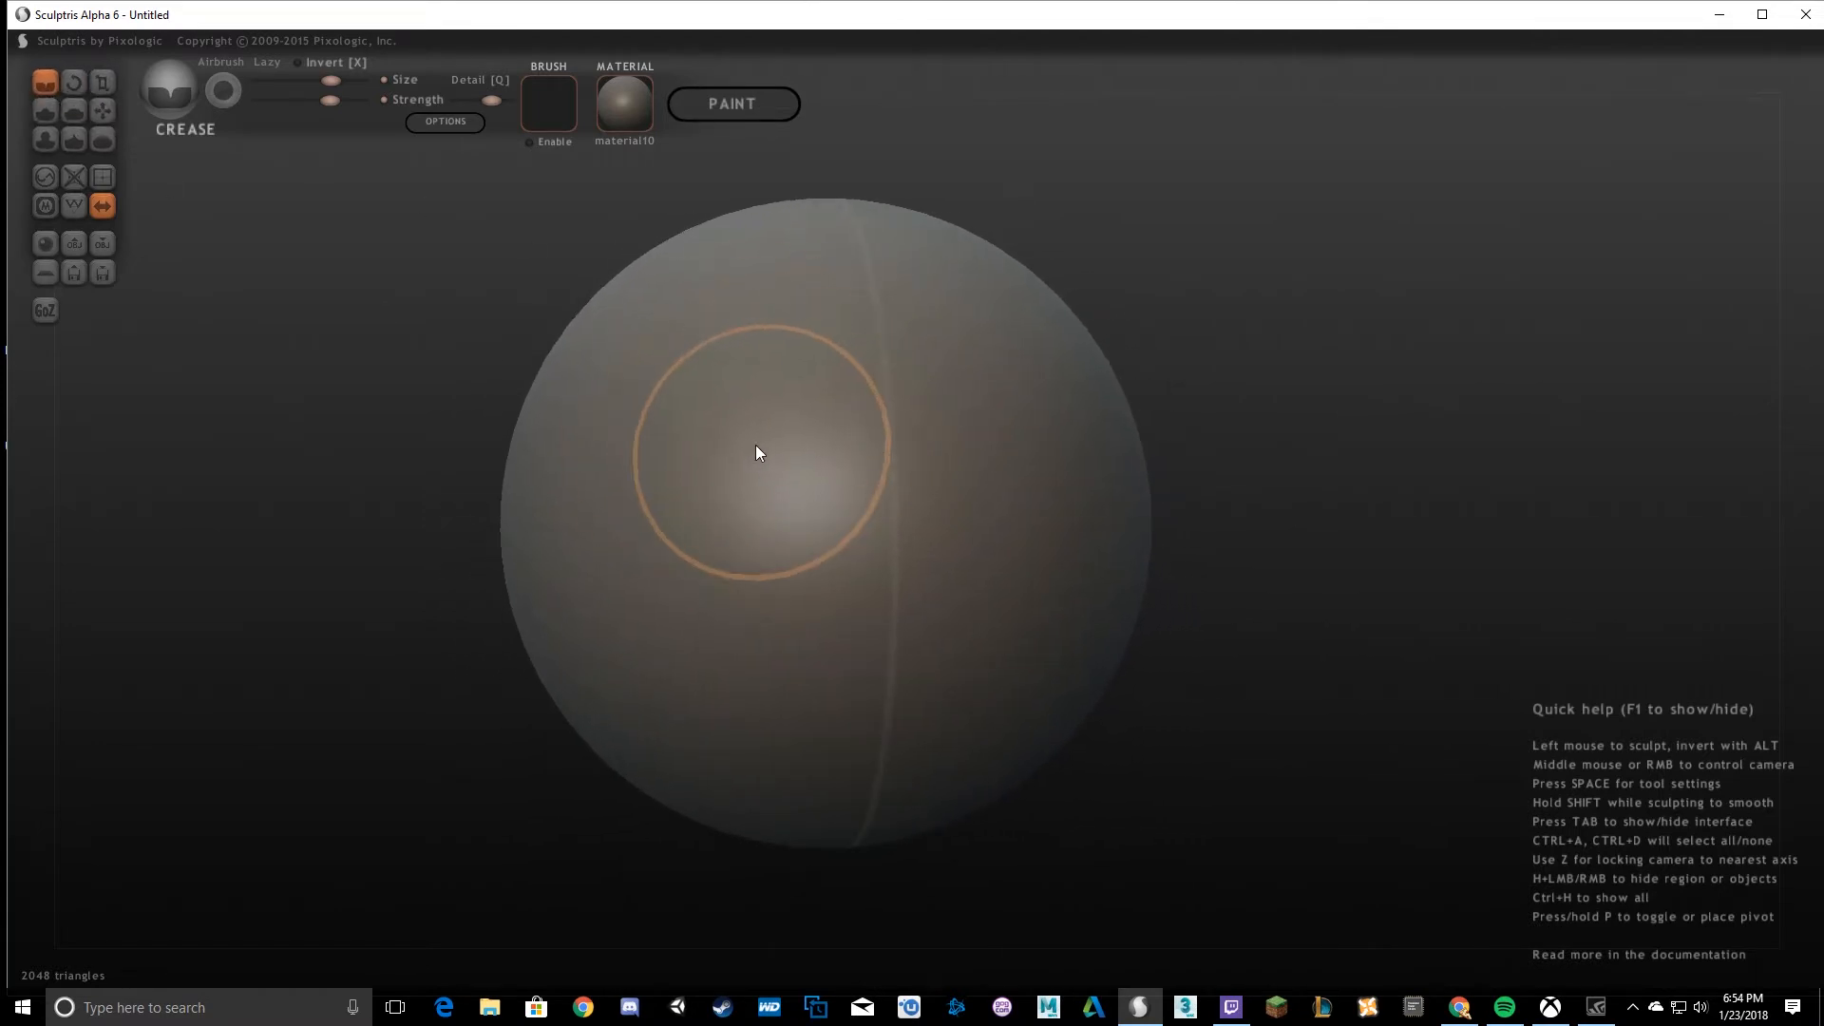
pyautogui.moveTo(765, 452)
pyautogui.mouseDown(button='middle')
pyautogui.moveTo(807, 460)
pyautogui.moveTo(802, 481)
pyautogui.moveTo(851, 424)
pyautogui.mouseUp(button='middle')
# Carve broad symmetrical grooves across the front of the sphere with the Crease brush.
pyautogui.moveTo(851, 423)
pyautogui.mouseDown()
pyautogui.moveTo(635, 456)
pyautogui.moveTo(509, 561)
pyautogui.moveTo(603, 712)
pyautogui.moveTo(818, 692)
pyautogui.moveTo(919, 631)
pyautogui.mouseUp()
pyautogui.moveTo(994, 623)
pyautogui.mouseDown(button='middle')
pyautogui.moveTo(529, 615)
pyautogui.moveTo(726, 612)
pyautogui.moveTo(855, 494)
pyautogui.mouseUp(button='middle')
pyautogui.moveTo(916, 435)
pyautogui.mouseDown(button='middle')
pyautogui.moveTo(687, 460)
pyautogui.moveTo(729, 529)
pyautogui.moveTo(579, 494)
pyautogui.moveTo(794, 521)
pyautogui.moveTo(750, 639)
pyautogui.moveTo(892, 558)
pyautogui.mouseUp(button='middle')
pyautogui.moveTo(862, 522)
pyautogui.mouseDown()
pyautogui.moveTo(961, 475)
pyautogui.moveTo(1151, 540)
pyautogui.mouseUp()
pyautogui.moveTo(1150, 540)
pyautogui.mouseDown(button='middle')
pyautogui.moveTo(1040, 467)
pyautogui.moveTo(1283, 325)
pyautogui.moveTo(1058, 497)
pyautogui.moveTo(1136, 509)
pyautogui.moveTo(712, 513)
pyautogui.moveTo(977, 509)
pyautogui.moveTo(937, 627)
pyautogui.moveTo(760, 429)
pyautogui.mouseUp(button='middle')
pyautogui.moveTo(835, 595)
pyautogui.mouseDown(button='middle')
pyautogui.moveTo(737, 517)
pyautogui.moveTo(741, 541)
pyautogui.moveTo(904, 561)
pyautogui.moveTo(892, 493)
pyautogui.moveTo(773, 493)
pyautogui.moveTo(371, 183)
pyautogui.mouseUp(button='middle')
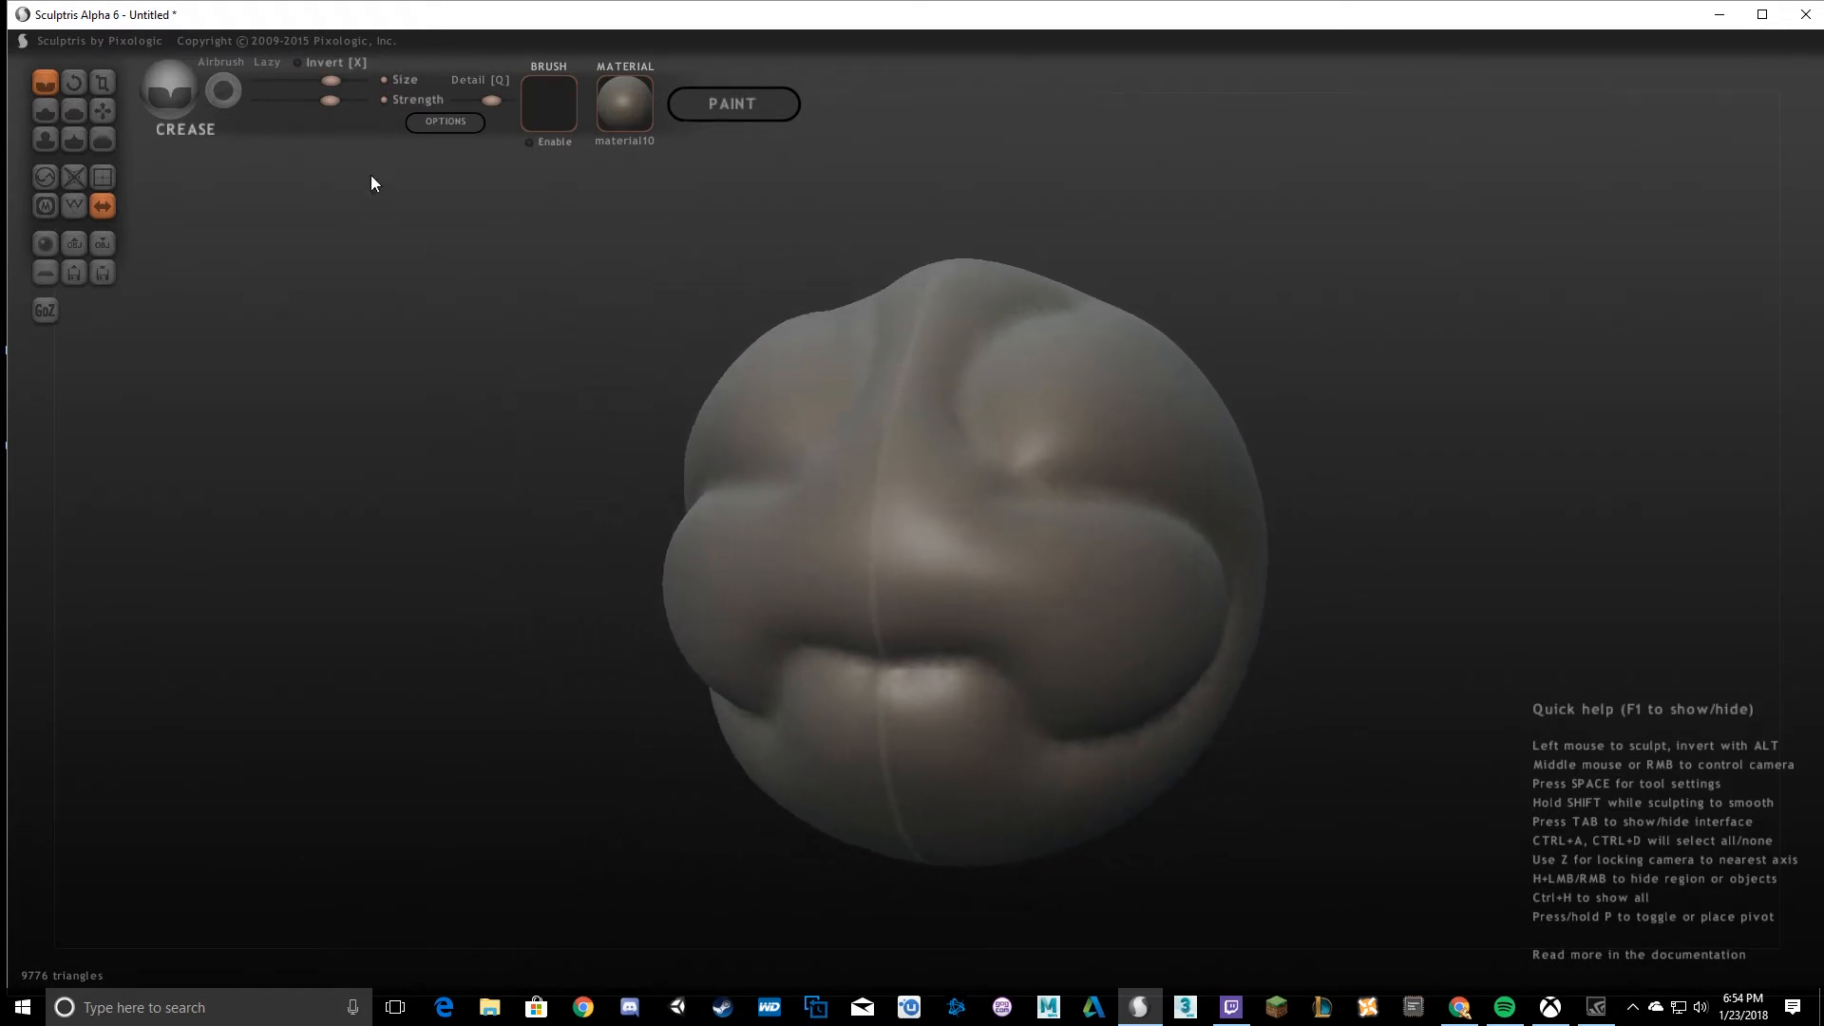
# Reduce the Crease brush size slightly, turn on Invert, and raise sharp ridges across the front and side of the form.
pyautogui.moveTo(331, 83)
pyautogui.mouseDown()
pyautogui.moveTo(285, 106)
pyautogui.moveTo(334, 112)
pyautogui.moveTo(292, 85)
pyautogui.moveTo(340, 93)
pyautogui.moveTo(295, 105)
pyautogui.moveTo(336, 99)
pyautogui.moveTo(298, 81)
pyautogui.moveTo(321, 87)
pyautogui.mouseUp()
pyautogui.moveTo(306, 78); pyautogui.dragTo(322, 84)
pyautogui.scroll(2, 959, 546)
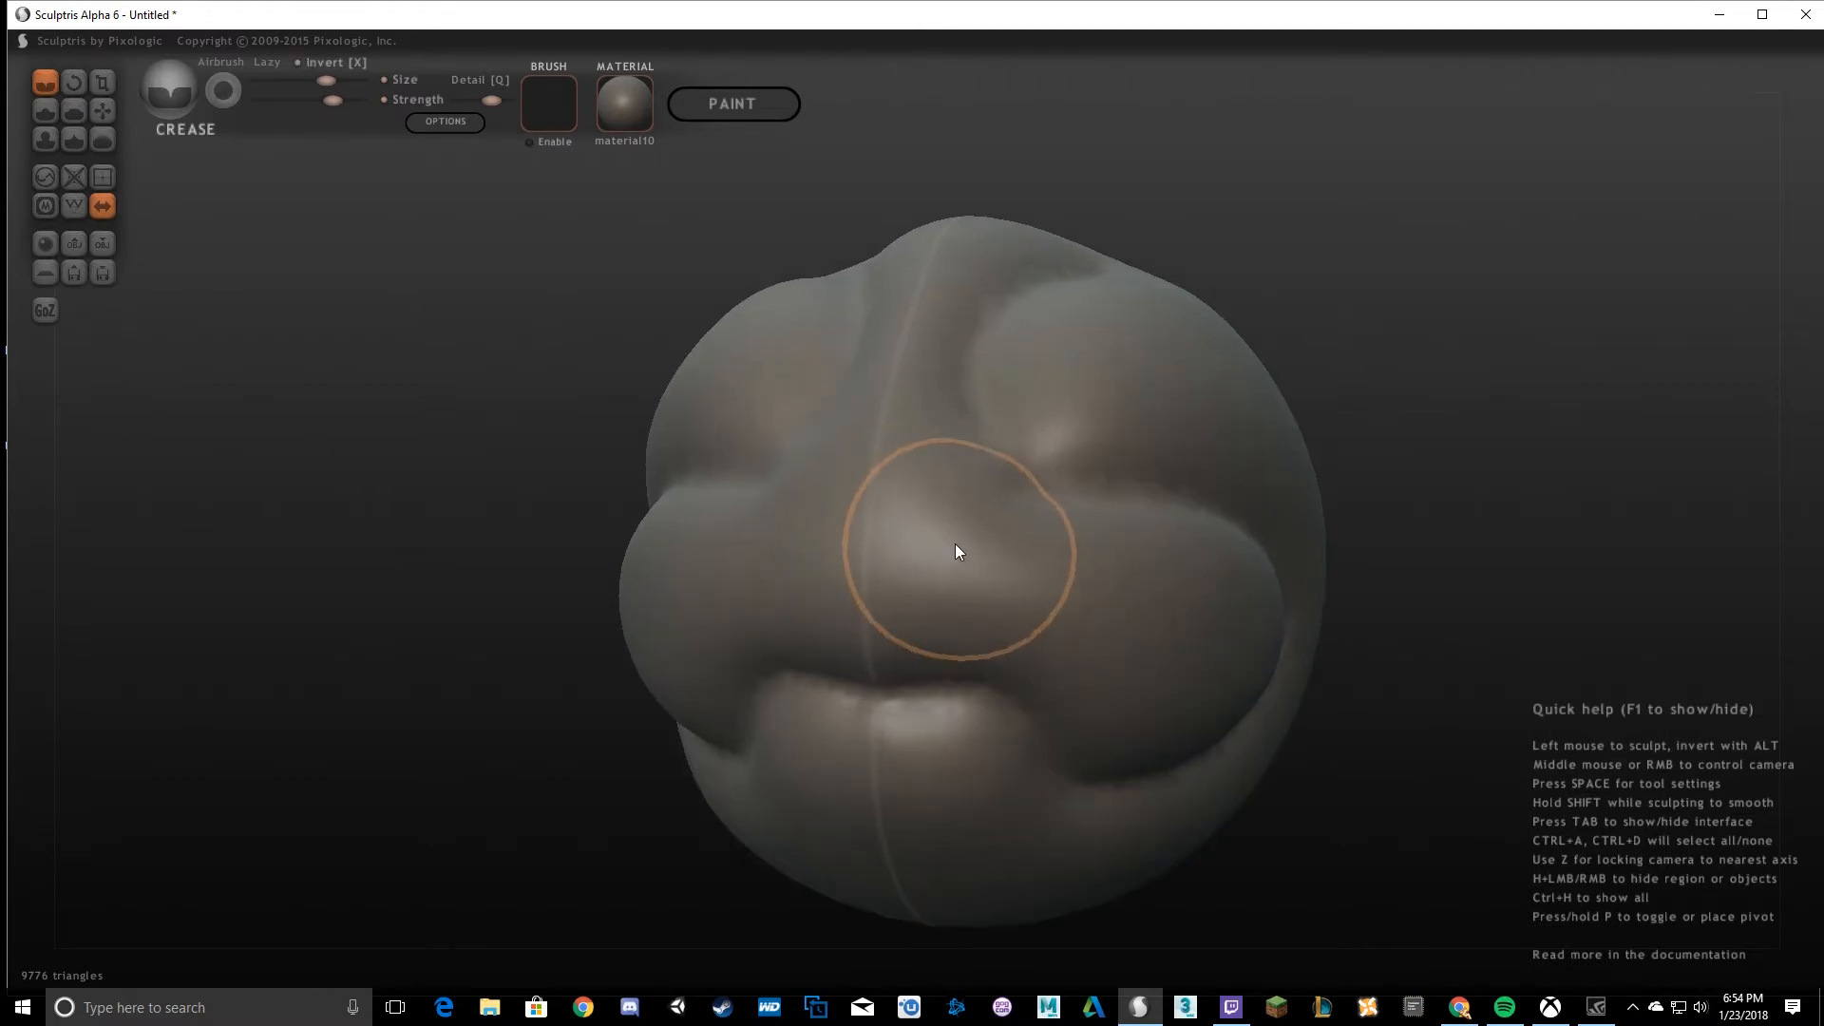
pyautogui.moveTo(869, 551)
pyautogui.mouseDown()
pyautogui.moveTo(1119, 637)
pyautogui.moveTo(1123, 673)
pyautogui.mouseUp()
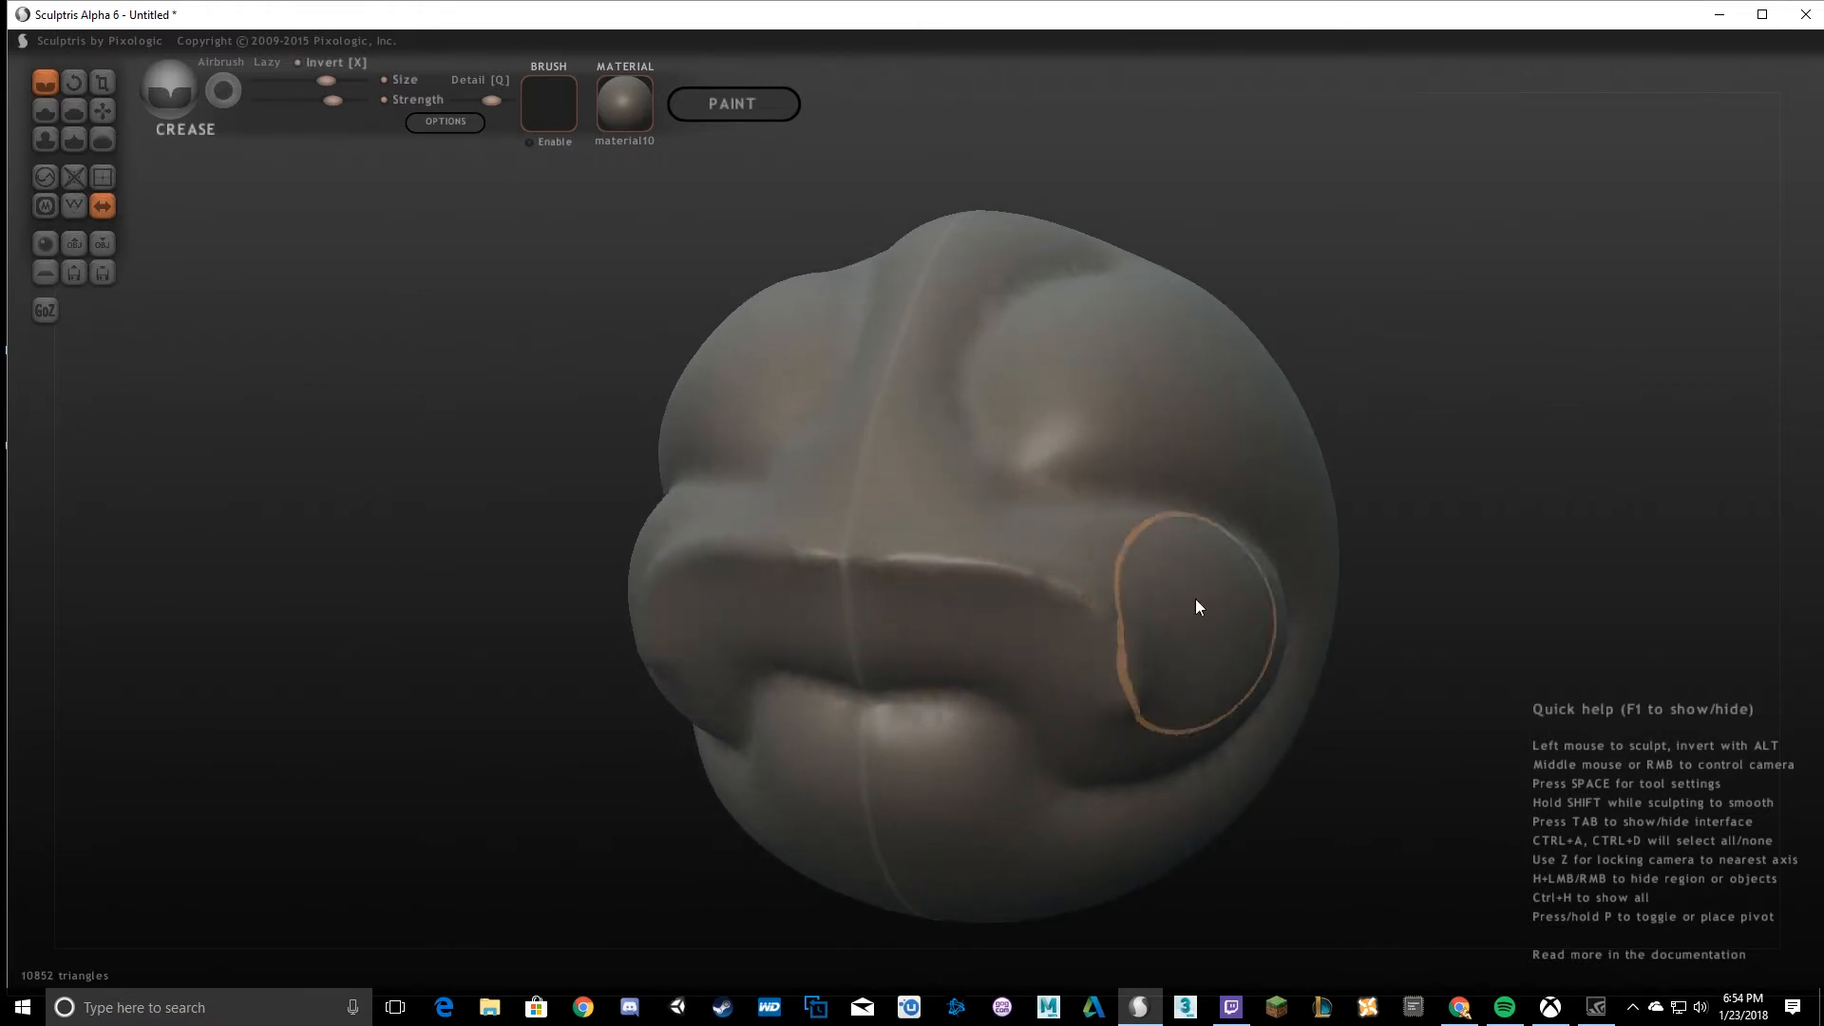
pyautogui.moveTo(1204, 624); pyautogui.dragTo(975, 501, button='middle')
pyautogui.moveTo(992, 448)
pyautogui.mouseDown()
pyautogui.moveTo(1194, 407)
pyautogui.moveTo(1377, 646)
pyautogui.mouseUp()
pyautogui.moveTo(1378, 646)
pyautogui.mouseDown(button='middle')
pyautogui.moveTo(983, 486)
pyautogui.moveTo(855, 680)
pyautogui.mouseUp(button='middle')
pyautogui.moveTo(855, 679)
pyautogui.mouseDown()
pyautogui.moveTo(960, 639)
pyautogui.moveTo(1273, 618)
pyautogui.mouseUp()
pyautogui.moveTo(1273, 620)
pyautogui.mouseDown(button='middle')
pyautogui.moveTo(1307, 481)
pyautogui.moveTo(1092, 399)
pyautogui.mouseUp(button='middle')
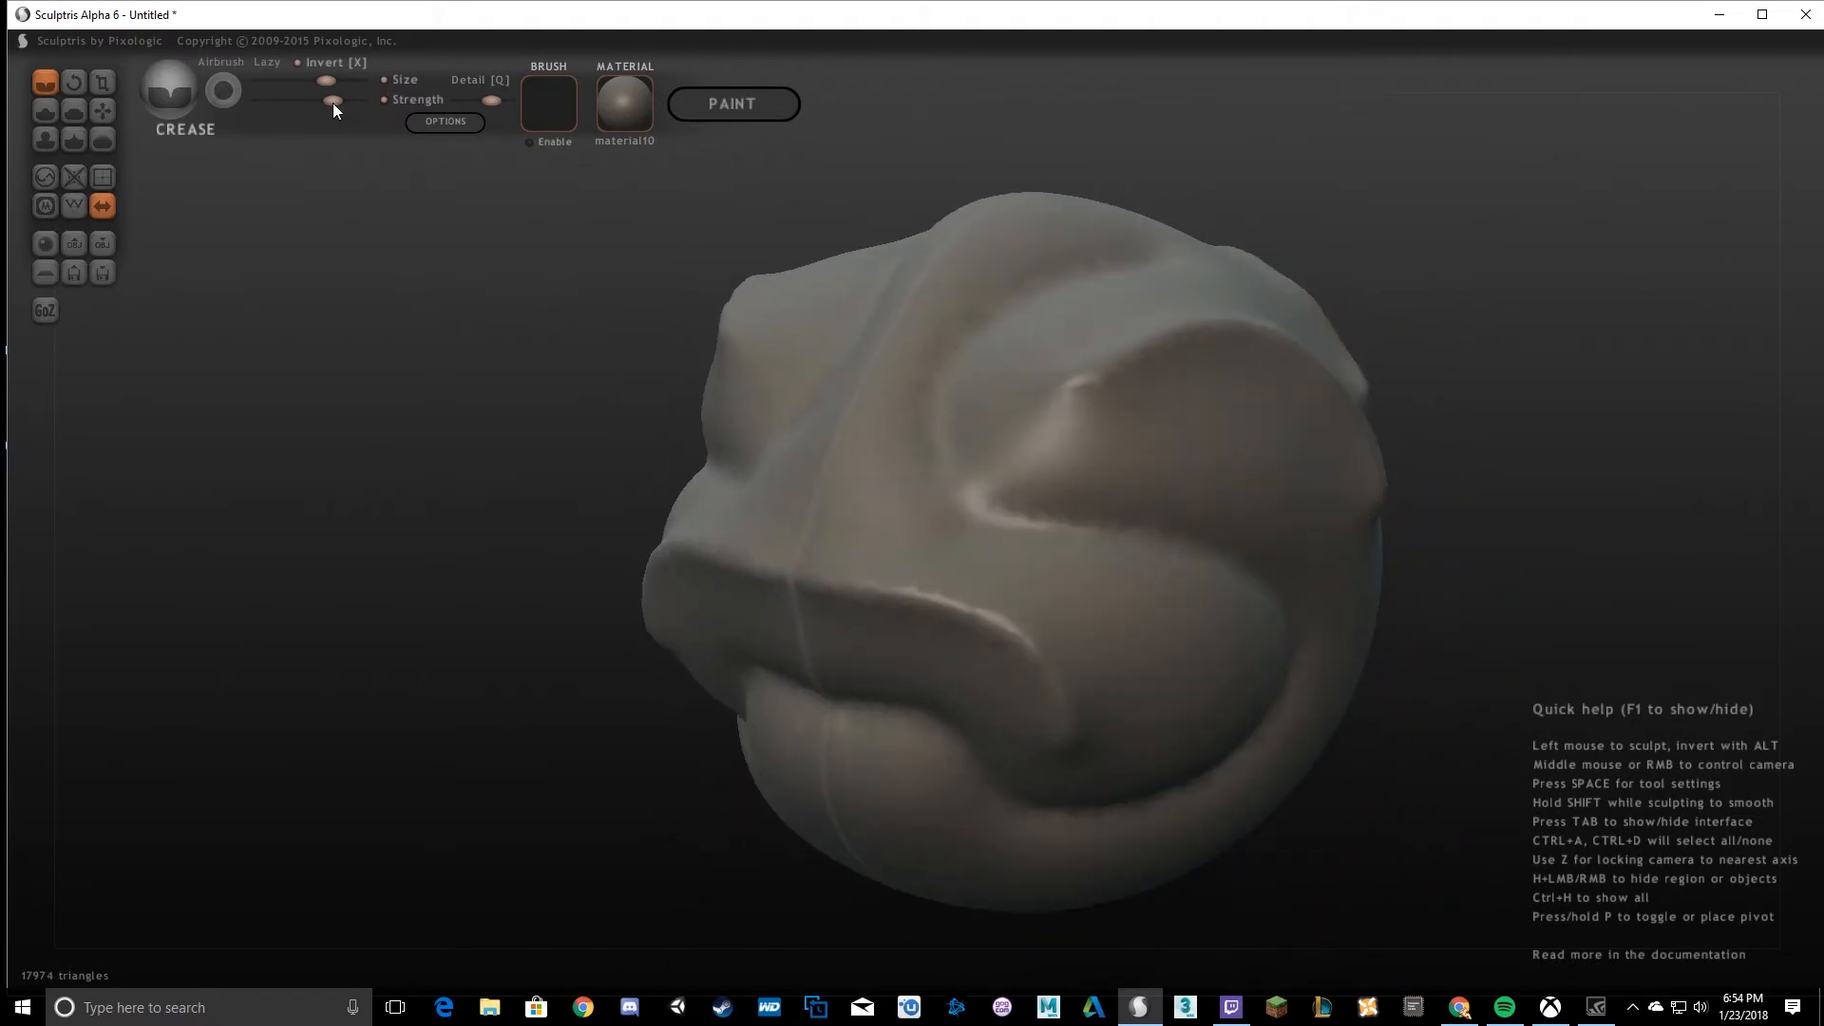
# Turn off Invert, lower the brush detail, and carve coarse creases around the front ridge and the side.
pyautogui.click(313, 63)
pyautogui.moveTo(471, 101); pyautogui.dragTo(494, 101)
pyautogui.moveTo(722, 304)
pyautogui.mouseDown(button='right')
pyautogui.moveTo(891, 458)
pyautogui.moveTo(979, 424)
pyautogui.mouseUp(button='right')
pyautogui.moveTo(869, 578); pyautogui.dragTo(703, 344, button='right')
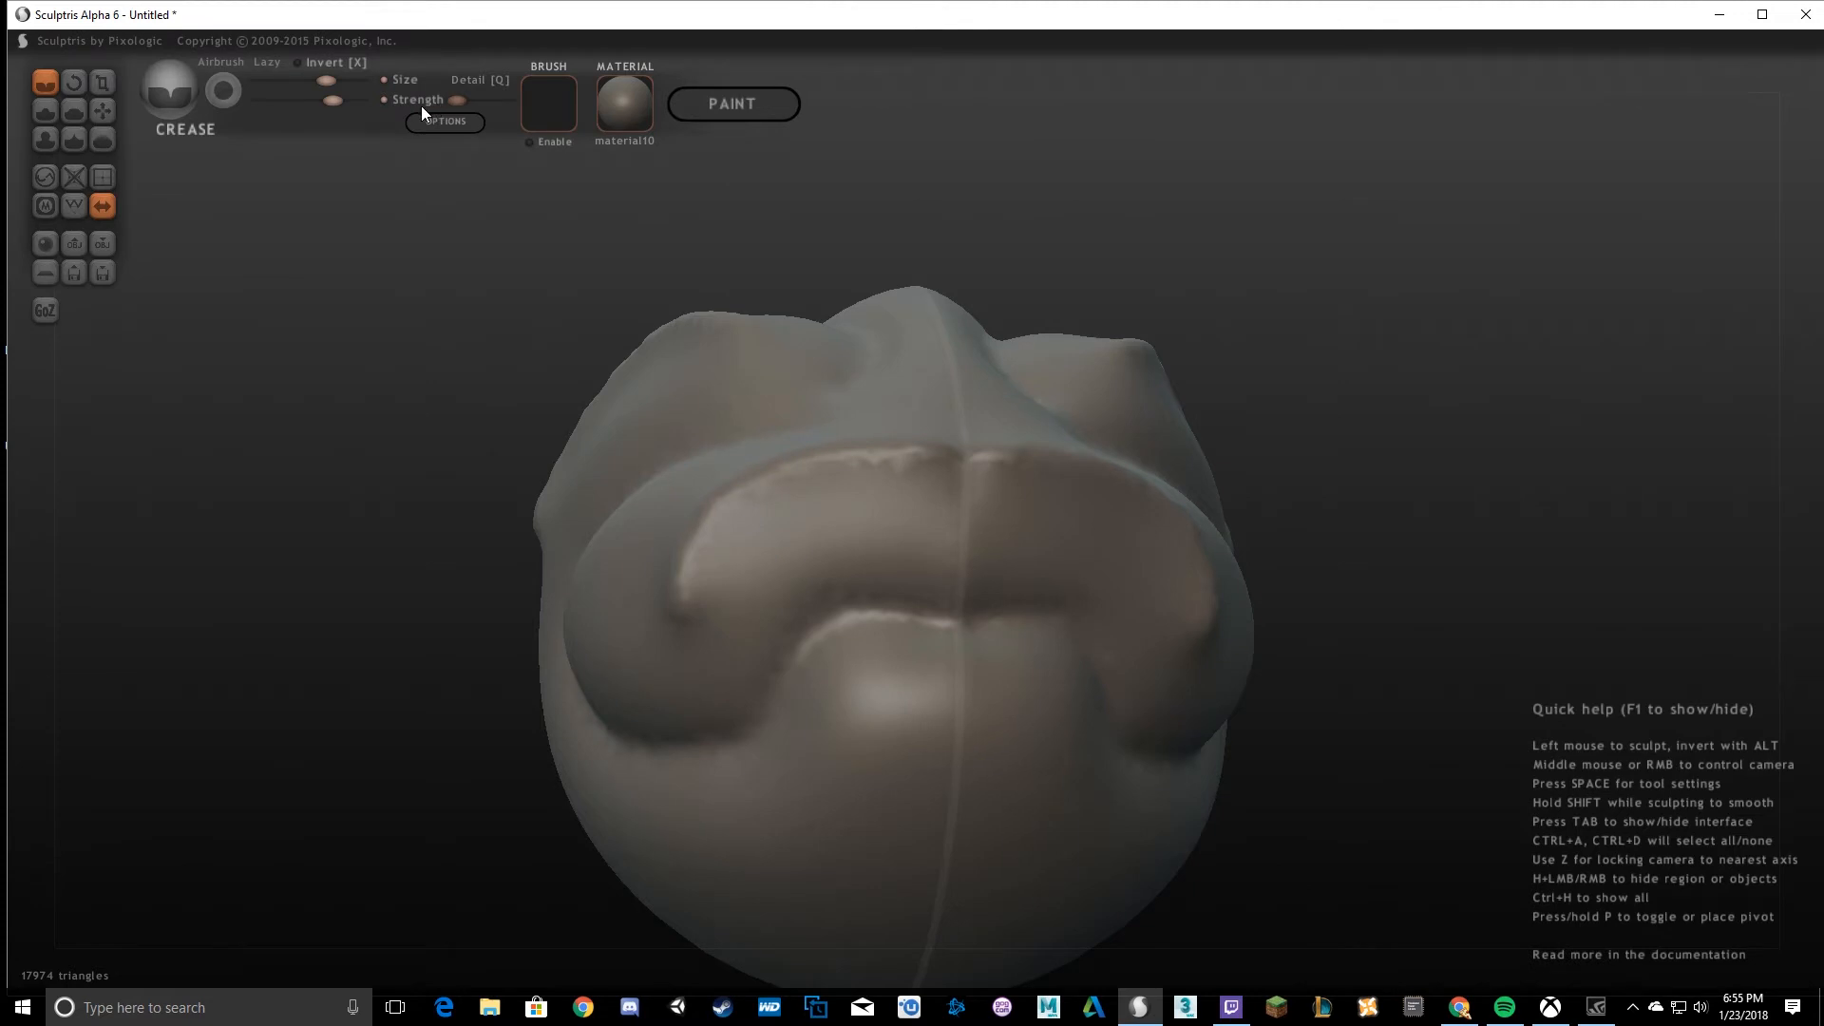
pyautogui.moveTo(949, 642)
pyautogui.mouseDown(button='right')
pyautogui.moveTo(757, 792)
pyautogui.moveTo(720, 507)
pyautogui.mouseUp(button='right')
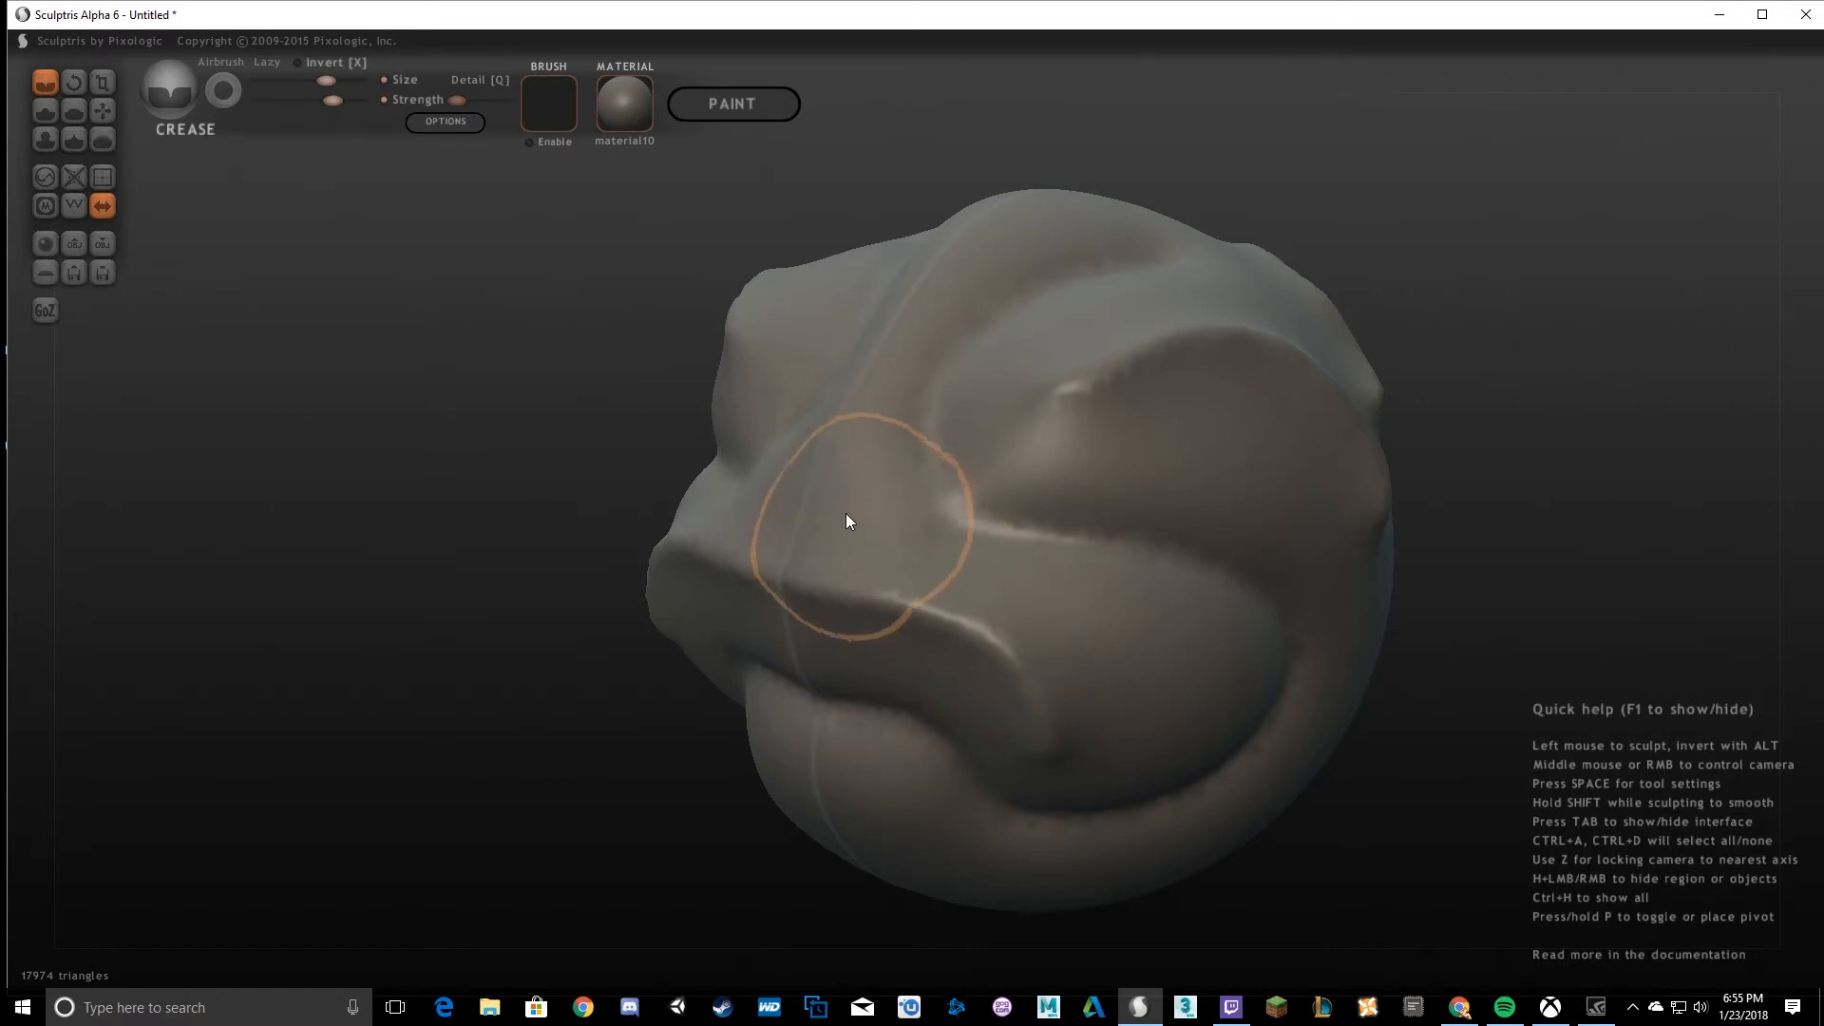
pyautogui.moveTo(857, 522); pyautogui.dragTo(887, 481)
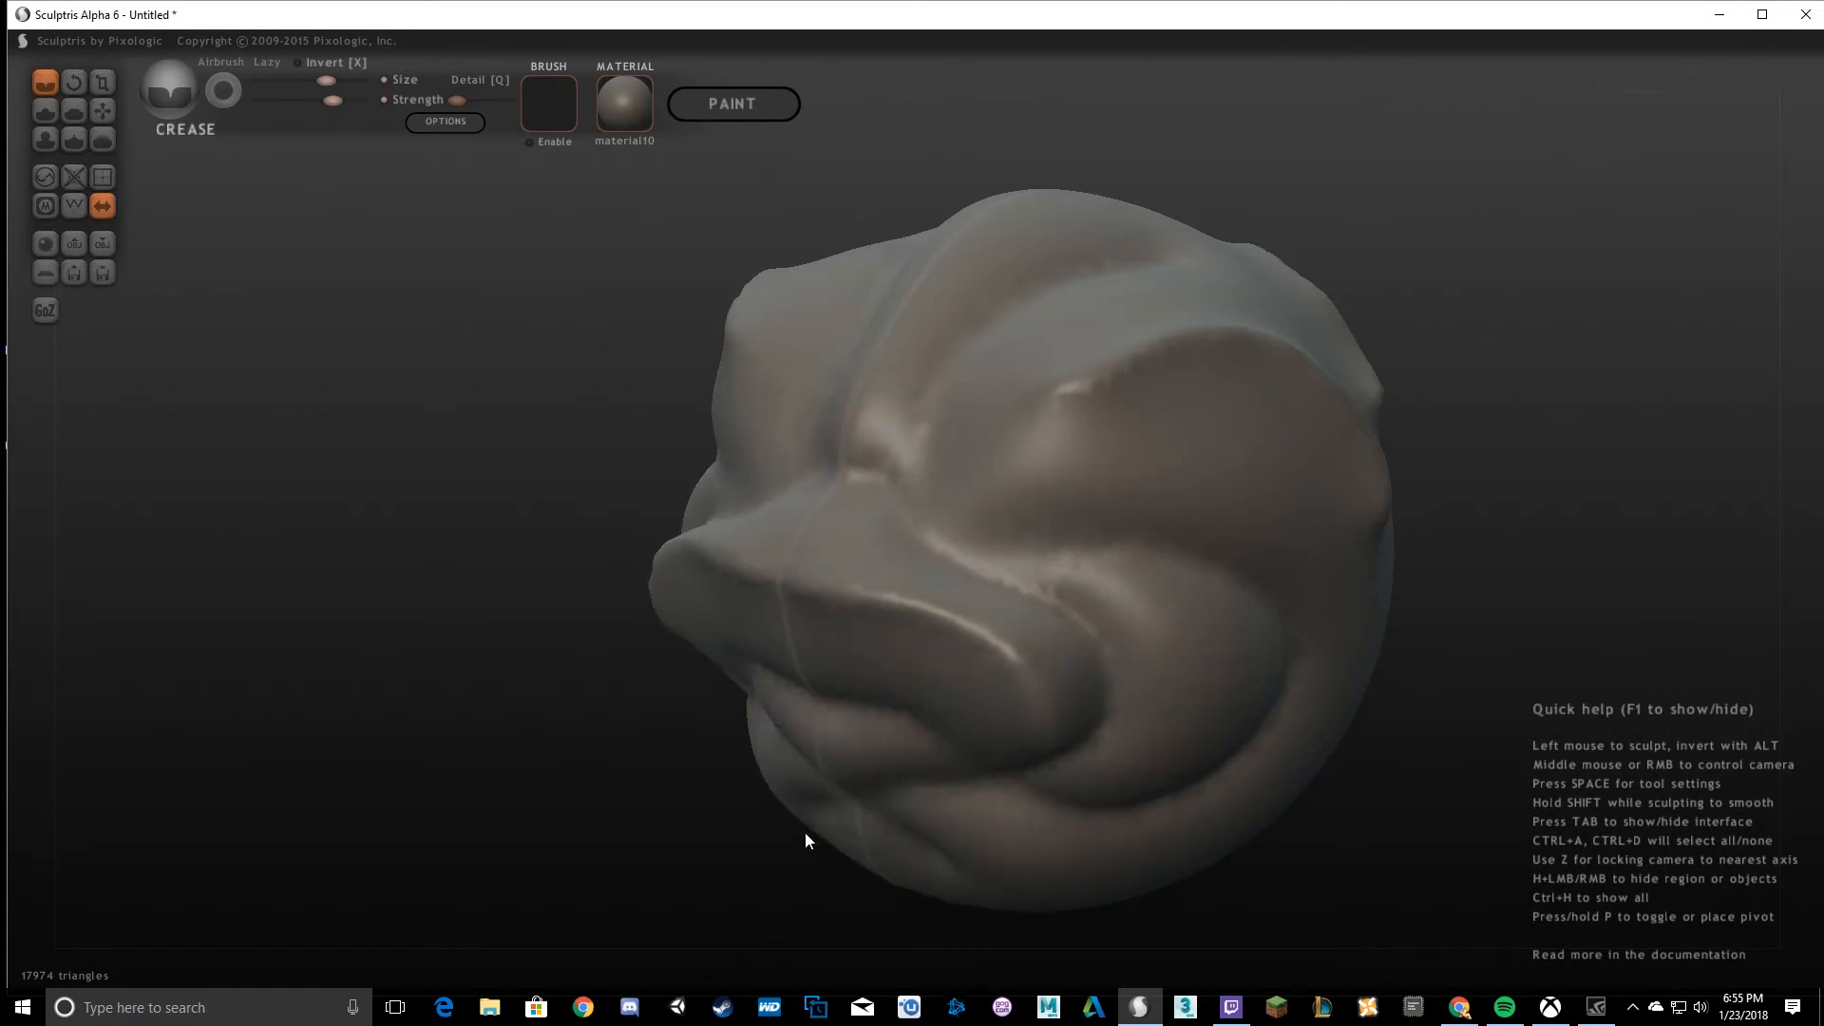
pyautogui.moveTo(1171, 770); pyautogui.dragTo(982, 645, button='right')
pyautogui.moveTo(983, 645)
pyautogui.mouseDown()
pyautogui.moveTo(1263, 624)
pyautogui.moveTo(1140, 640)
pyautogui.moveTo(1111, 489)
pyautogui.moveTo(1279, 770)
pyautogui.mouseUp()
pyautogui.moveTo(1278, 769)
pyautogui.mouseDown(button='right')
pyautogui.moveTo(1324, 583)
pyautogui.moveTo(732, 130)
pyautogui.moveTo(1071, 672)
pyautogui.mouseUp(button='right')
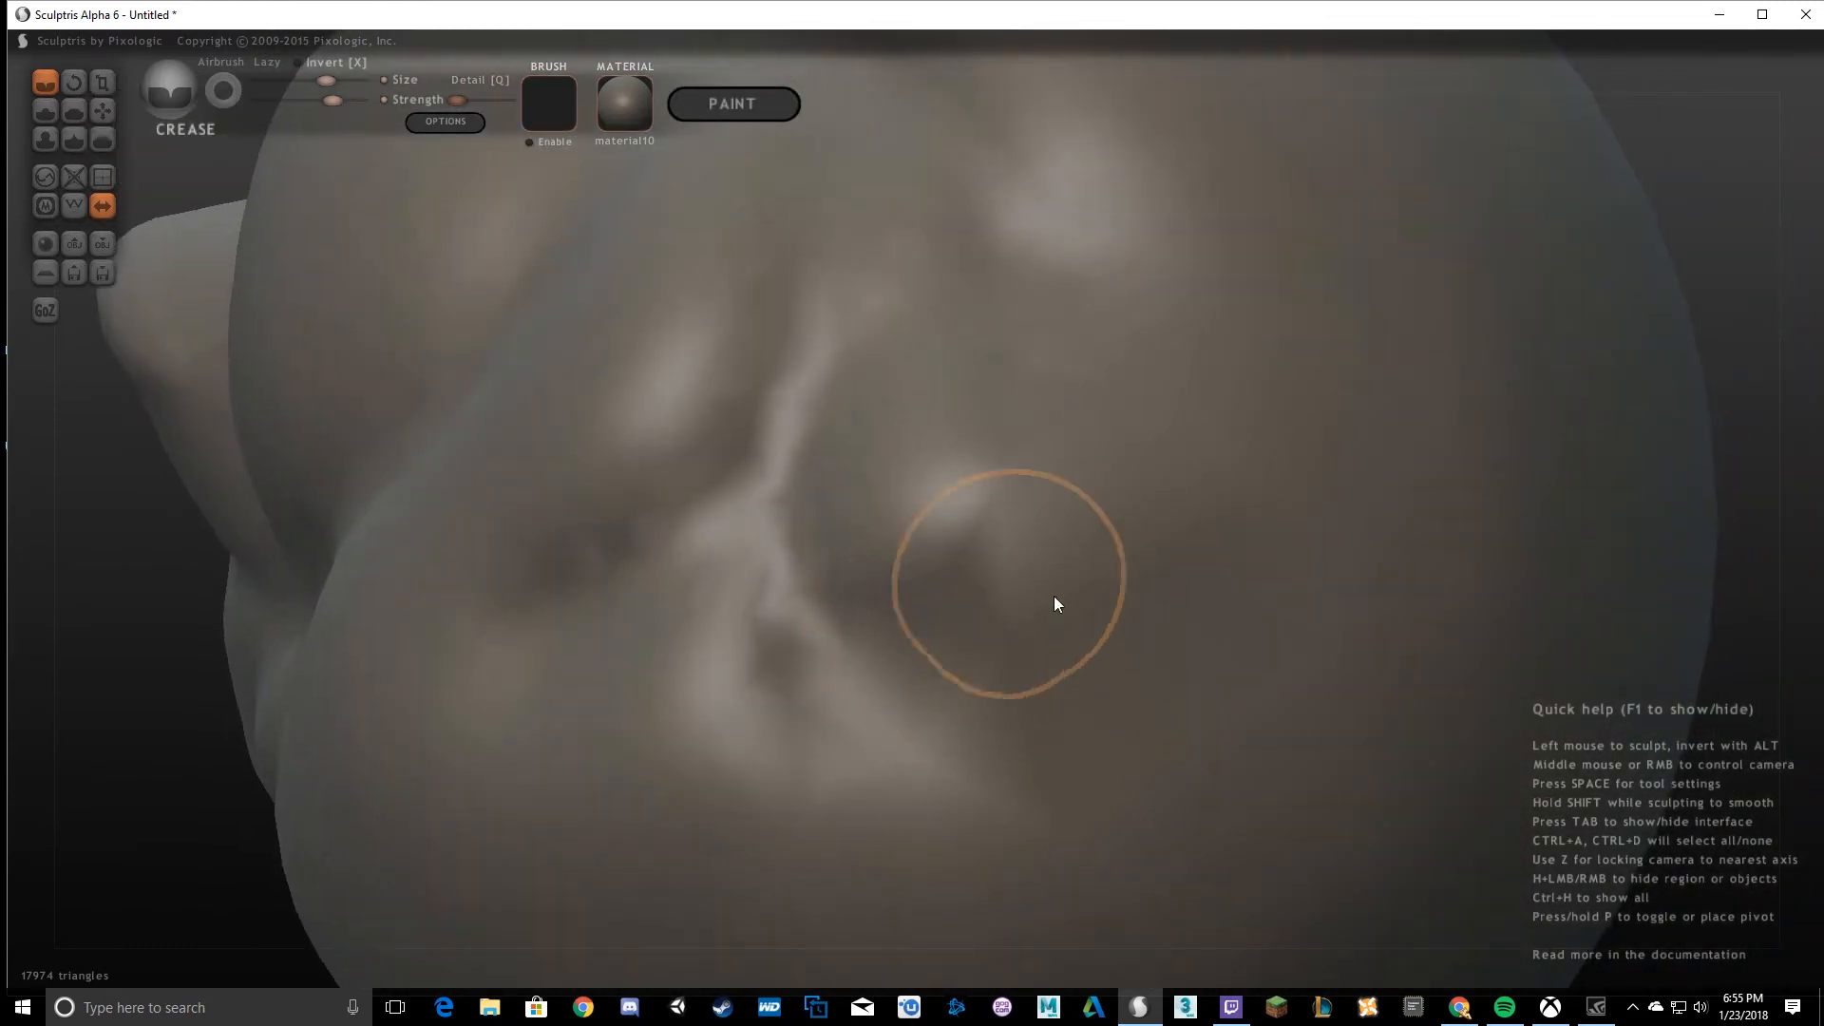
# Raise the Crease brush detail and carve a cluster of overlapping fine creases into the side of the form.
pyautogui.moveTo(1342, 405); pyautogui.dragTo(1210, 482, button='right')
pyautogui.moveTo(1522, 372)
pyautogui.mouseDown(button='right')
pyautogui.moveTo(1279, 513)
pyautogui.moveTo(990, 515)
pyautogui.moveTo(885, 466)
pyautogui.mouseUp(button='right')
pyautogui.moveTo(885, 465)
pyautogui.mouseDown()
pyautogui.moveTo(952, 397)
pyautogui.moveTo(1217, 452)
pyautogui.moveTo(1058, 659)
pyautogui.moveTo(1140, 802)
pyautogui.moveTo(1362, 469)
pyautogui.moveTo(1559, 367)
pyautogui.mouseUp()
pyautogui.moveTo(1559, 366)
pyautogui.mouseDown(button='right')
pyautogui.moveTo(1348, 456)
pyautogui.moveTo(1149, 436)
pyautogui.moveTo(900, 339)
pyautogui.mouseUp(button='right')
pyautogui.moveTo(899, 338)
pyautogui.mouseDown()
pyautogui.moveTo(896, 179)
pyautogui.moveTo(1225, 354)
pyautogui.moveTo(1299, 698)
pyautogui.moveTo(921, 584)
pyautogui.moveTo(715, 794)
pyautogui.moveTo(1345, 570)
pyautogui.moveTo(968, 490)
pyautogui.moveTo(851, 631)
pyautogui.mouseUp()
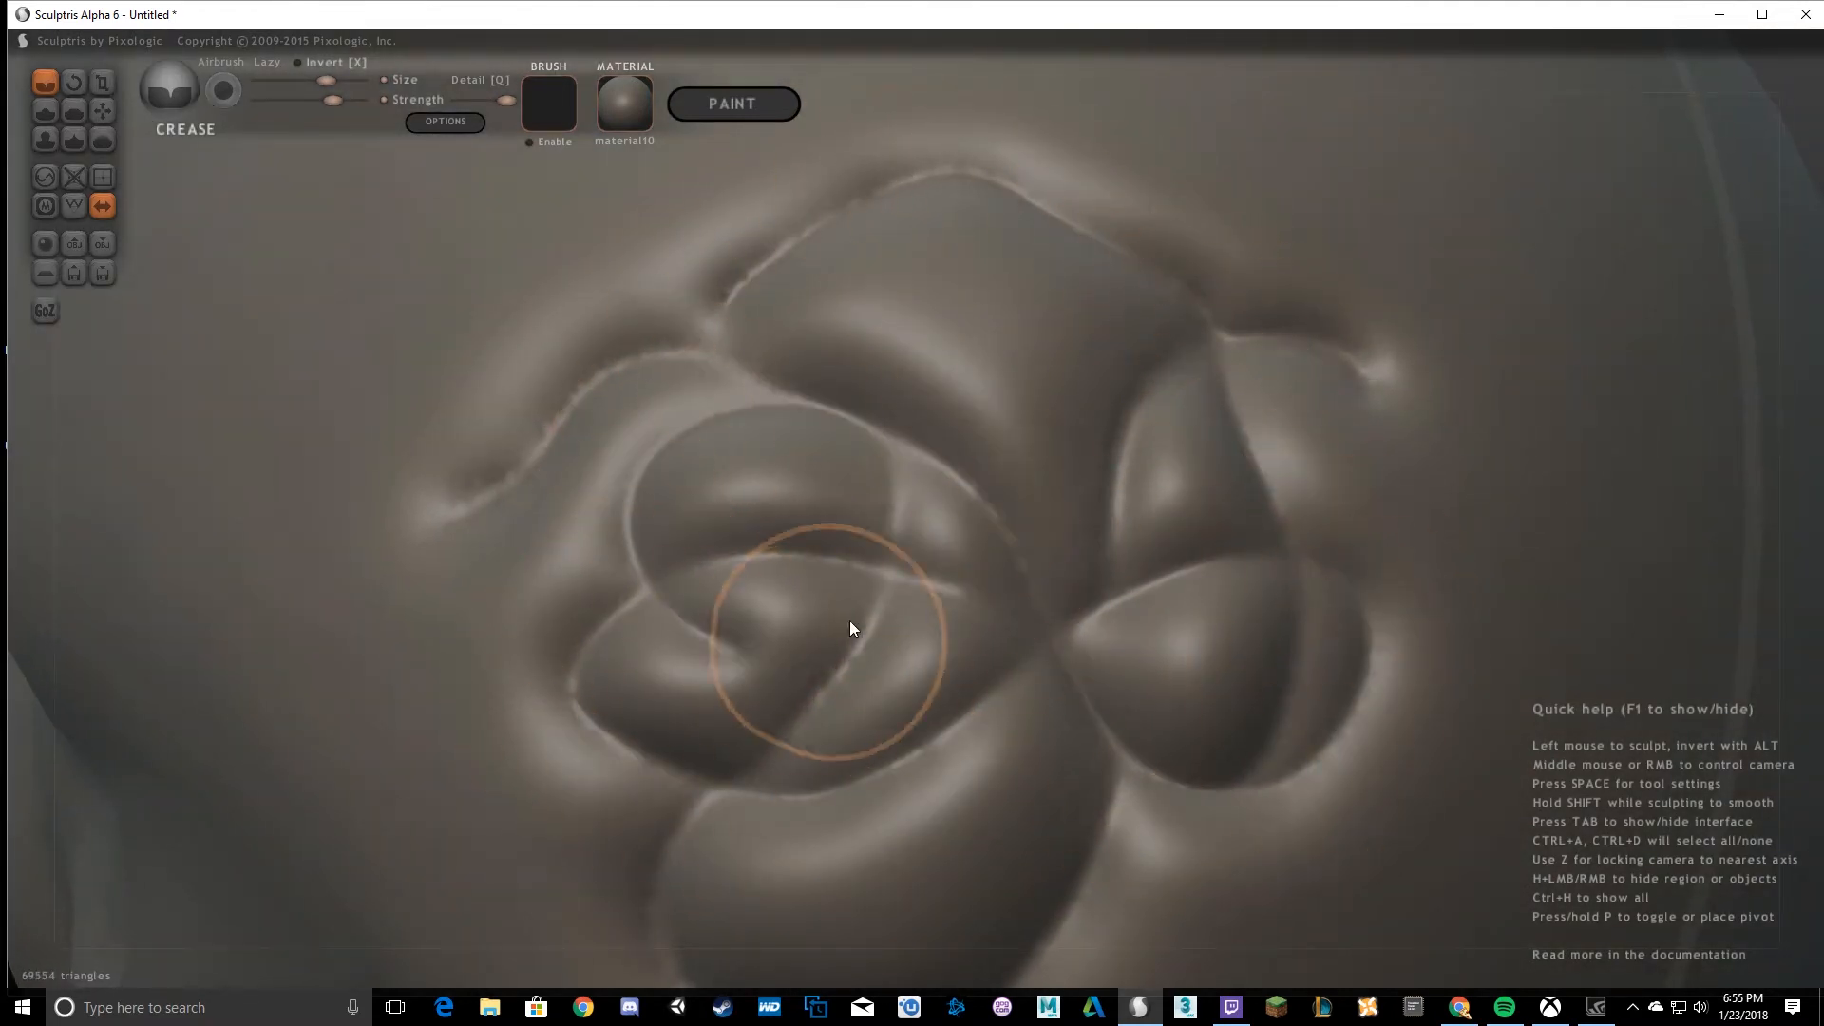
pyautogui.scroll(-5, 851, 631)
pyautogui.moveTo(823, 555); pyautogui.dragTo(1103, 476, button='right')
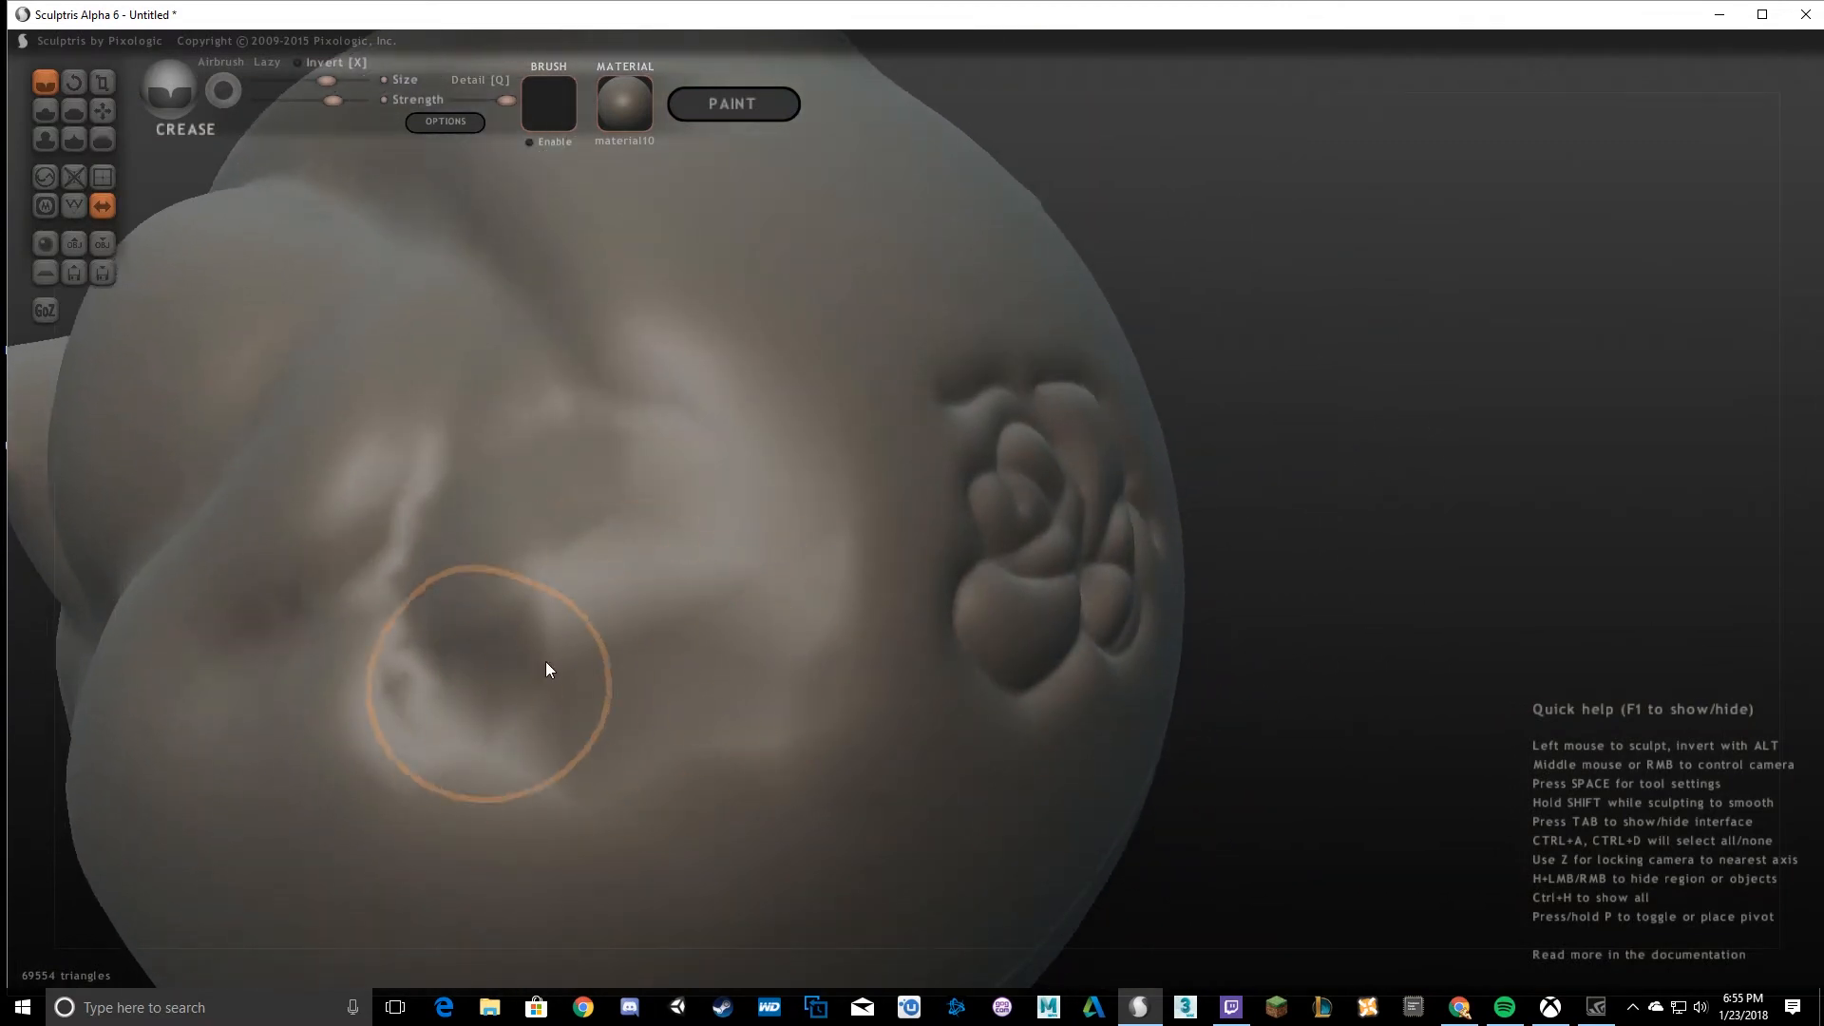
pyautogui.moveTo(1020, 613); pyautogui.dragTo(710, 561, button='right')
pyautogui.moveTo(602, 436); pyautogui.dragTo(504, 98, button='right')
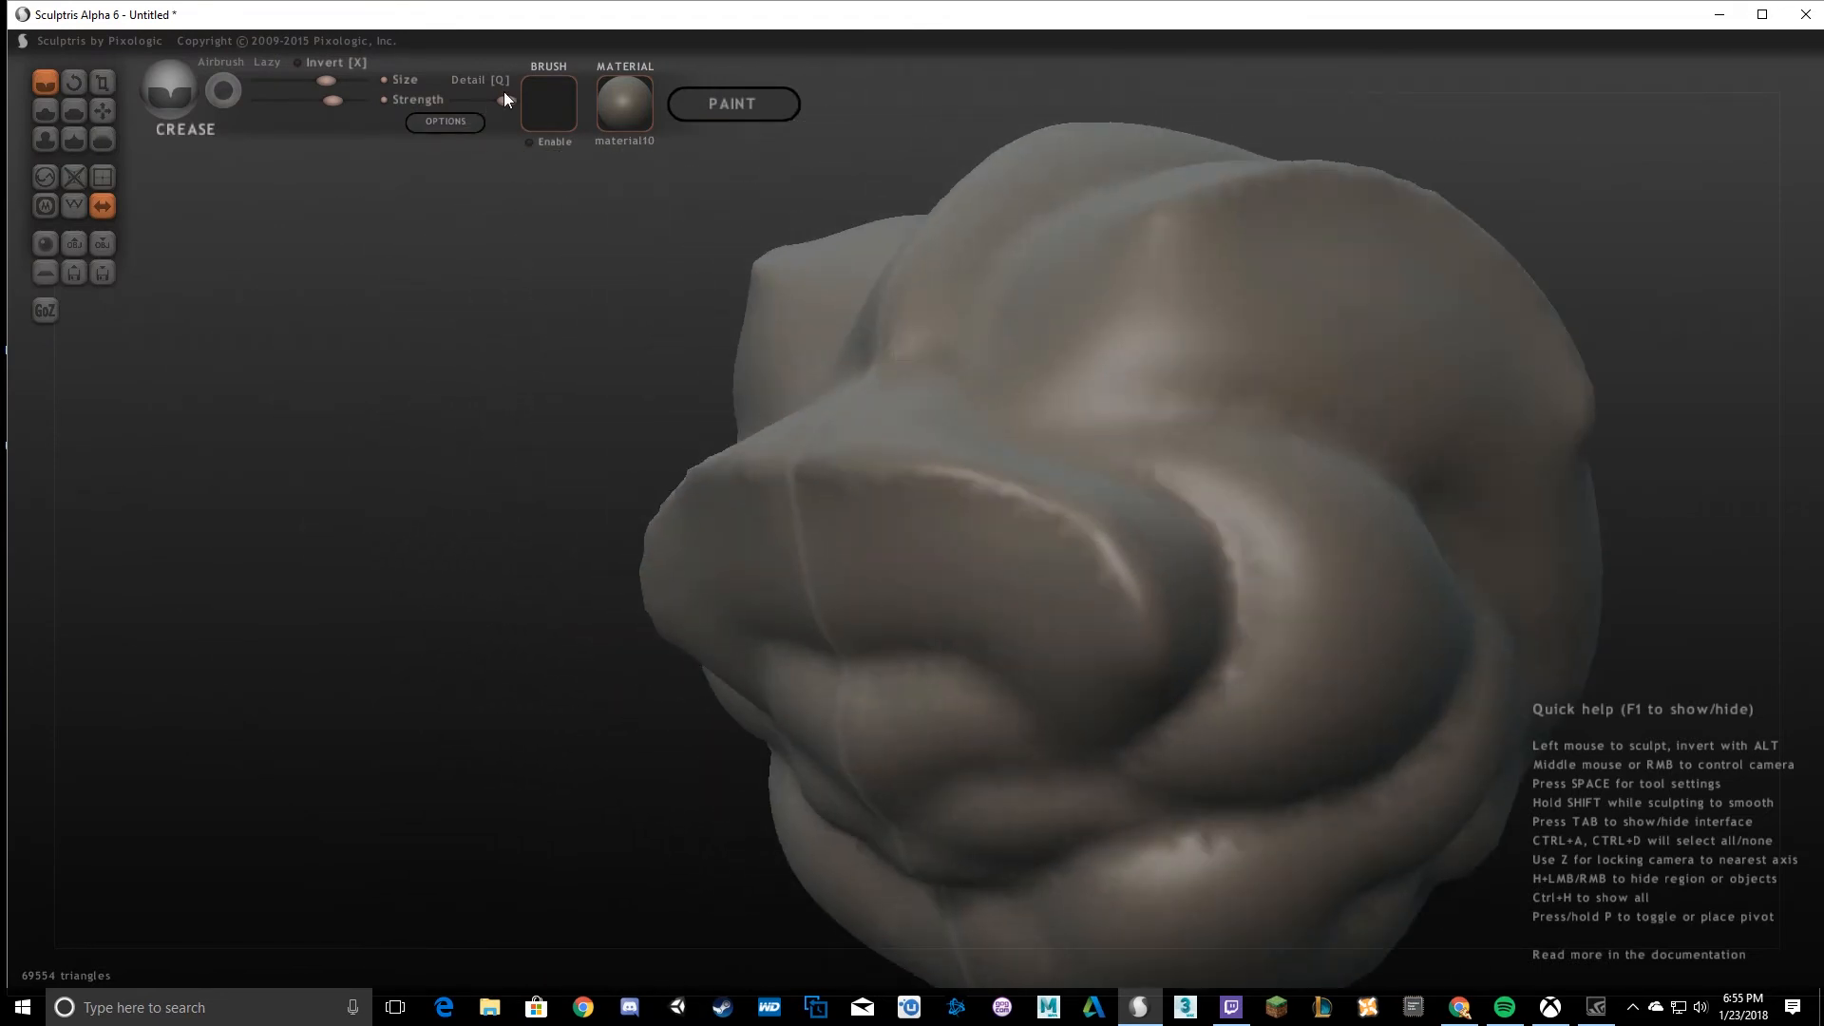
# Twist several areas on the front of the form with the Rotate tool.
pyautogui.click(74, 83)
pyautogui.moveTo(707, 289); pyautogui.dragTo(928, 558, button='right')
pyautogui.scroll(-1, 1091, 447)
pyautogui.scroll(-3, 859, 471)
pyautogui.moveTo(893, 521); pyautogui.dragTo(836, 161)
pyautogui.moveTo(907, 556); pyautogui.dragTo(959, 665)
pyautogui.moveTo(931, 475); pyautogui.dragTo(1083, 693)
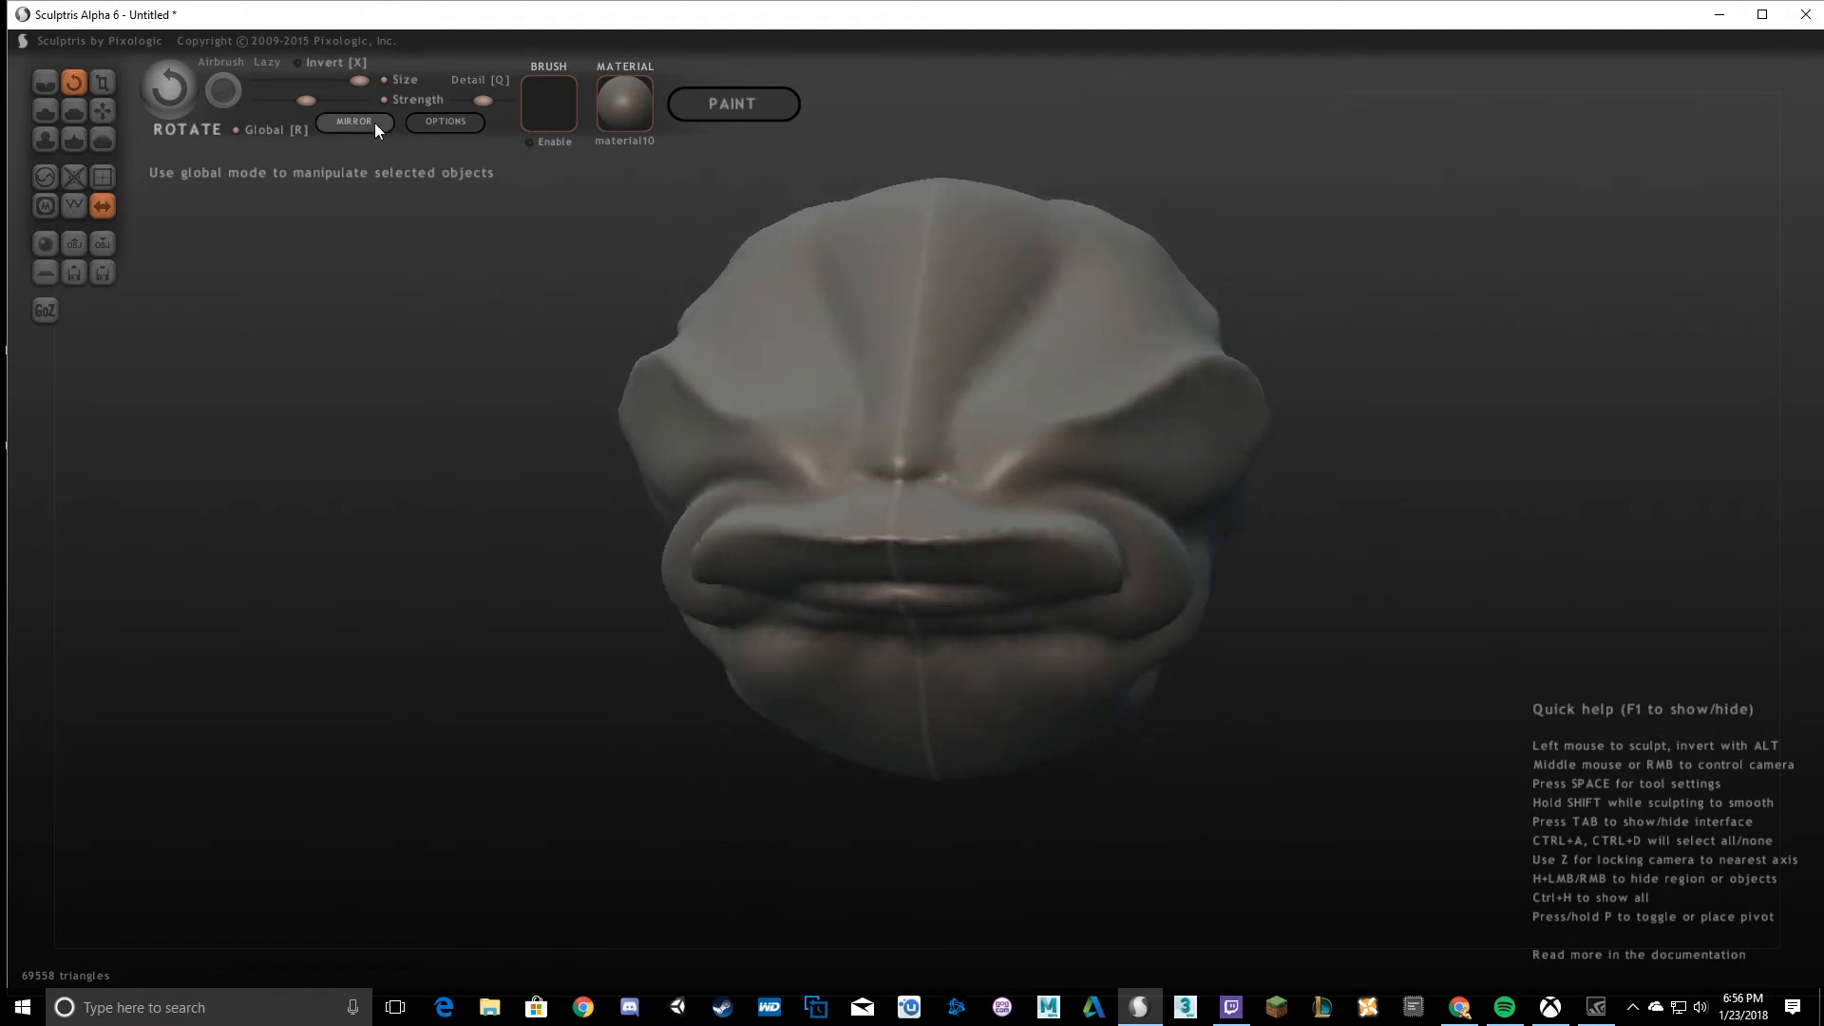
# Scale the surface around the center of the face with the Scale tool.
pyautogui.click(102, 82)
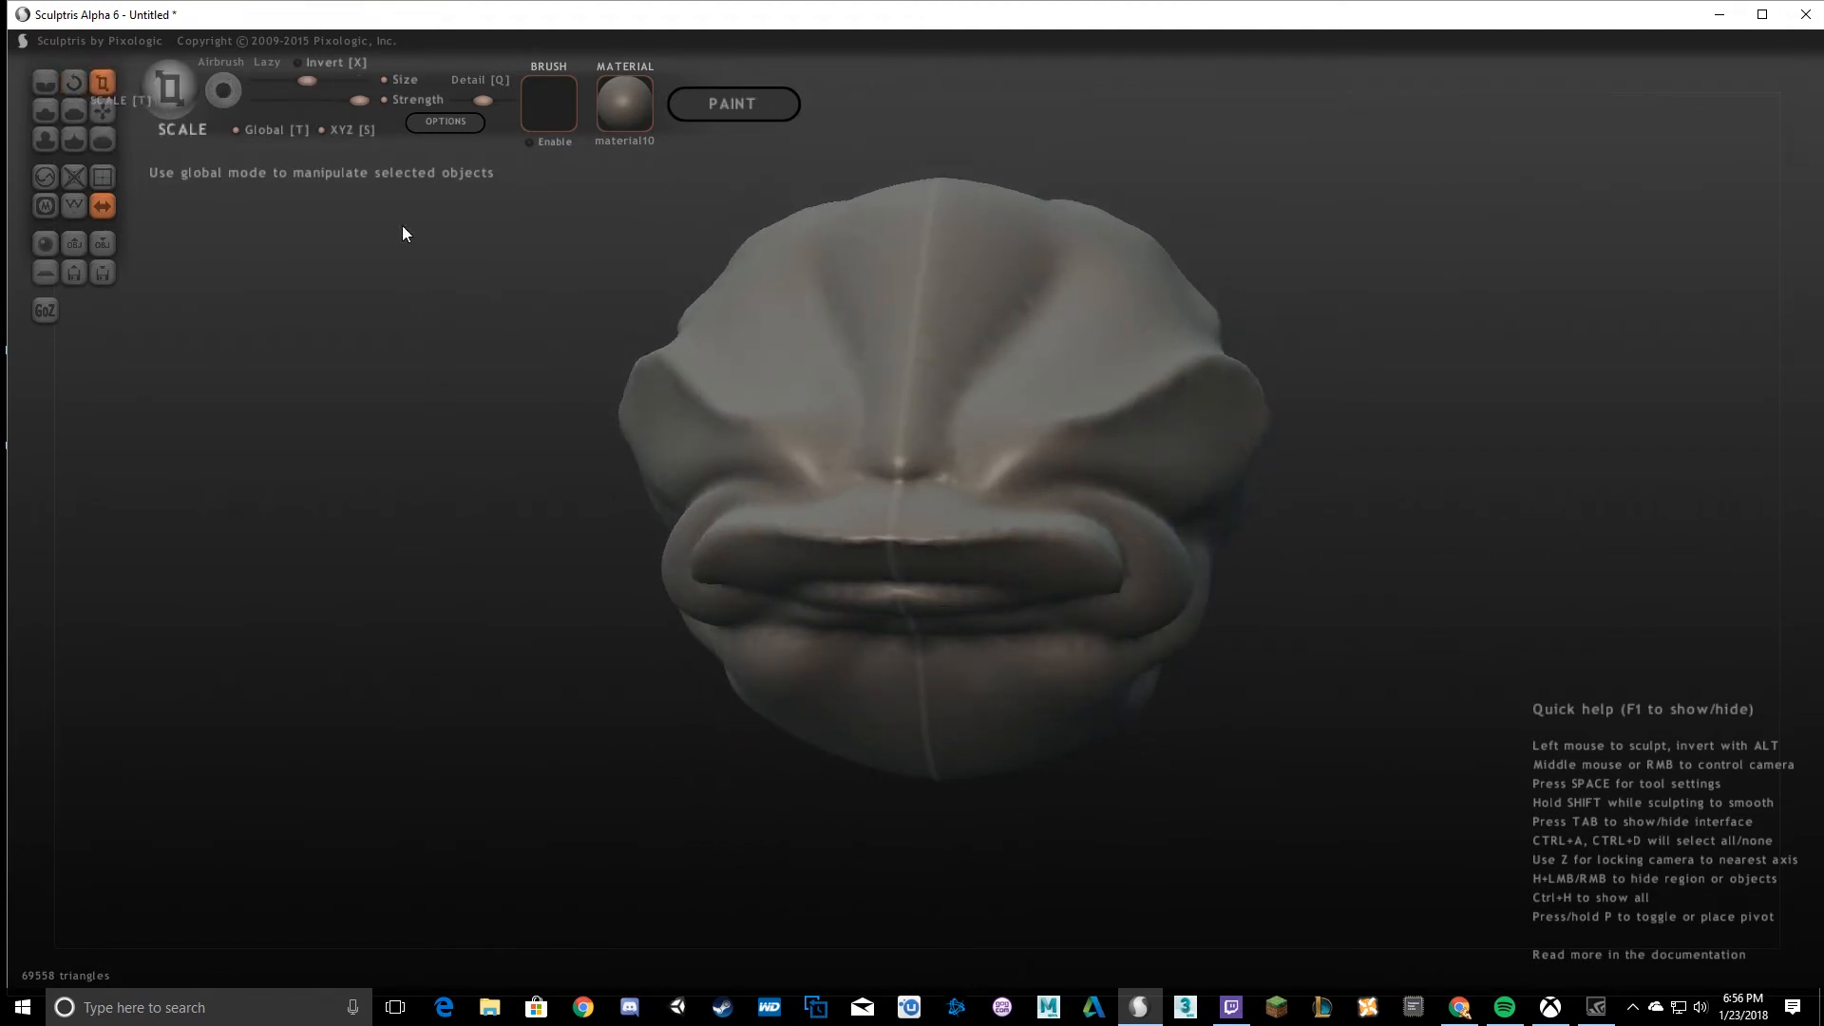
pyautogui.moveTo(923, 530); pyautogui.dragTo(950, 570)
pyautogui.moveTo(926, 448)
pyautogui.mouseDown()
pyautogui.moveTo(903, 529)
pyautogui.moveTo(960, 251)
pyautogui.moveTo(911, 591)
pyautogui.moveTo(956, 416)
pyautogui.moveTo(912, 475)
pyautogui.mouseUp()
# Sculpt strokes across the forehead area with the Draw brush.
pyautogui.click(46, 111)
pyautogui.scroll(3, 919, 378)
pyautogui.moveTo(924, 348); pyautogui.dragTo(940, 532, button='middle')
pyautogui.keyDown('alt'); pyautogui.moveTo(1055, 230); pyautogui.dragTo(927, 450, button='middle'); pyautogui.keyUp('alt')
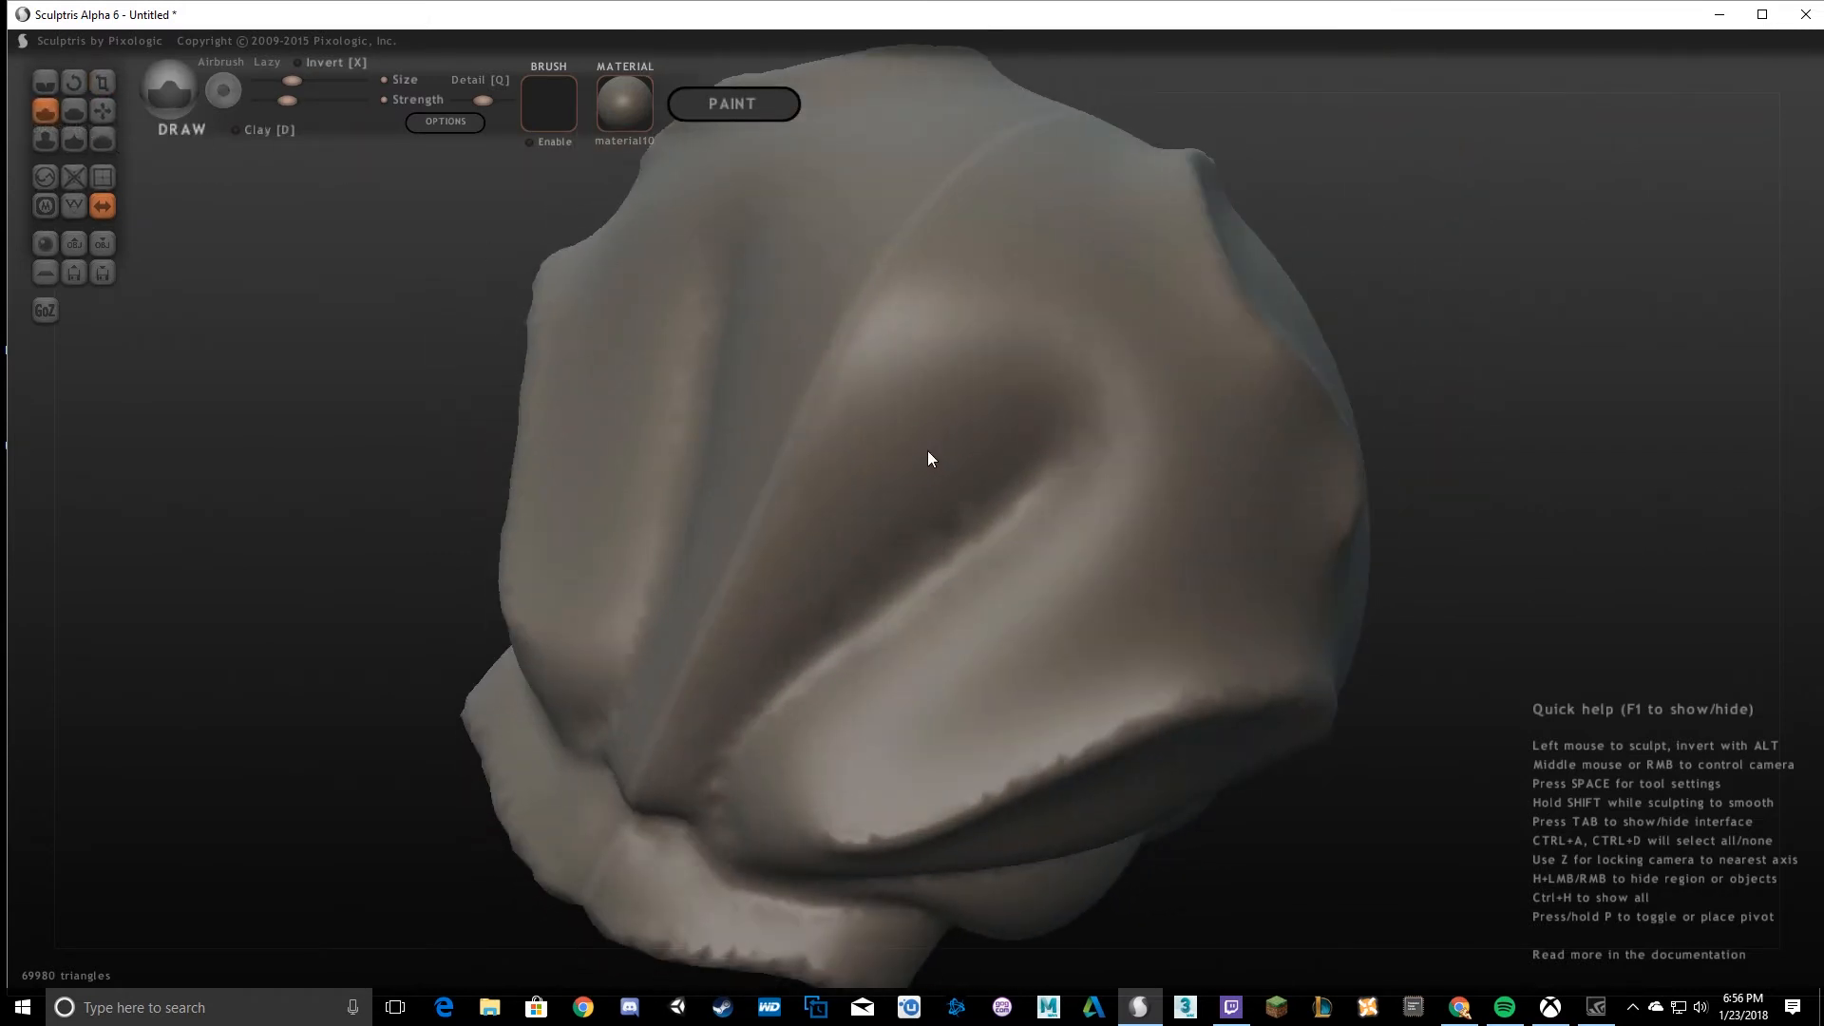
pyautogui.scroll(3, 931, 453)
pyautogui.moveTo(1005, 281)
pyautogui.mouseDown()
pyautogui.moveTo(1049, 268)
pyautogui.moveTo(938, 311)
pyautogui.moveTo(854, 422)
pyautogui.mouseUp()
pyautogui.moveTo(963, 410)
pyautogui.mouseDown()
pyautogui.moveTo(1197, 521)
pyautogui.moveTo(814, 773)
pyautogui.moveTo(1331, 631)
pyautogui.moveTo(1239, 807)
pyautogui.moveTo(1295, 171)
pyautogui.moveTo(766, 399)
pyautogui.moveTo(505, 627)
pyautogui.mouseUp()
# Turn on Invert for the Draw brush and carve curved, looping grooves into the side of the form.
pyautogui.moveTo(504, 627)
pyautogui.mouseDown(button='right')
pyautogui.moveTo(967, 449)
pyautogui.moveTo(1038, 395)
pyautogui.moveTo(364, 185)
pyautogui.mouseUp(button='right')
pyautogui.moveTo(821, 404)
pyautogui.mouseDown(button='right')
pyautogui.moveTo(622, 501)
pyautogui.moveTo(893, 402)
pyautogui.mouseUp(button='right')
pyautogui.moveTo(893, 403)
pyautogui.mouseDown()
pyautogui.moveTo(807, 560)
pyautogui.moveTo(812, 627)
pyautogui.moveTo(686, 409)
pyautogui.mouseUp()
pyautogui.moveTo(686, 408)
pyautogui.mouseDown(button='right')
pyautogui.moveTo(774, 399)
pyautogui.moveTo(520, 454)
pyautogui.moveTo(720, 348)
pyautogui.moveTo(686, 371)
pyautogui.mouseUp(button='right')
pyautogui.moveTo(677, 404)
pyautogui.mouseDown()
pyautogui.moveTo(848, 681)
pyautogui.moveTo(1051, 545)
pyautogui.mouseUp()
pyautogui.moveTo(1050, 544)
pyautogui.mouseDown(button='right')
pyautogui.moveTo(671, 496)
pyautogui.moveTo(864, 521)
pyautogui.moveTo(1096, 593)
pyautogui.moveTo(1048, 504)
pyautogui.mouseUp(button='right')
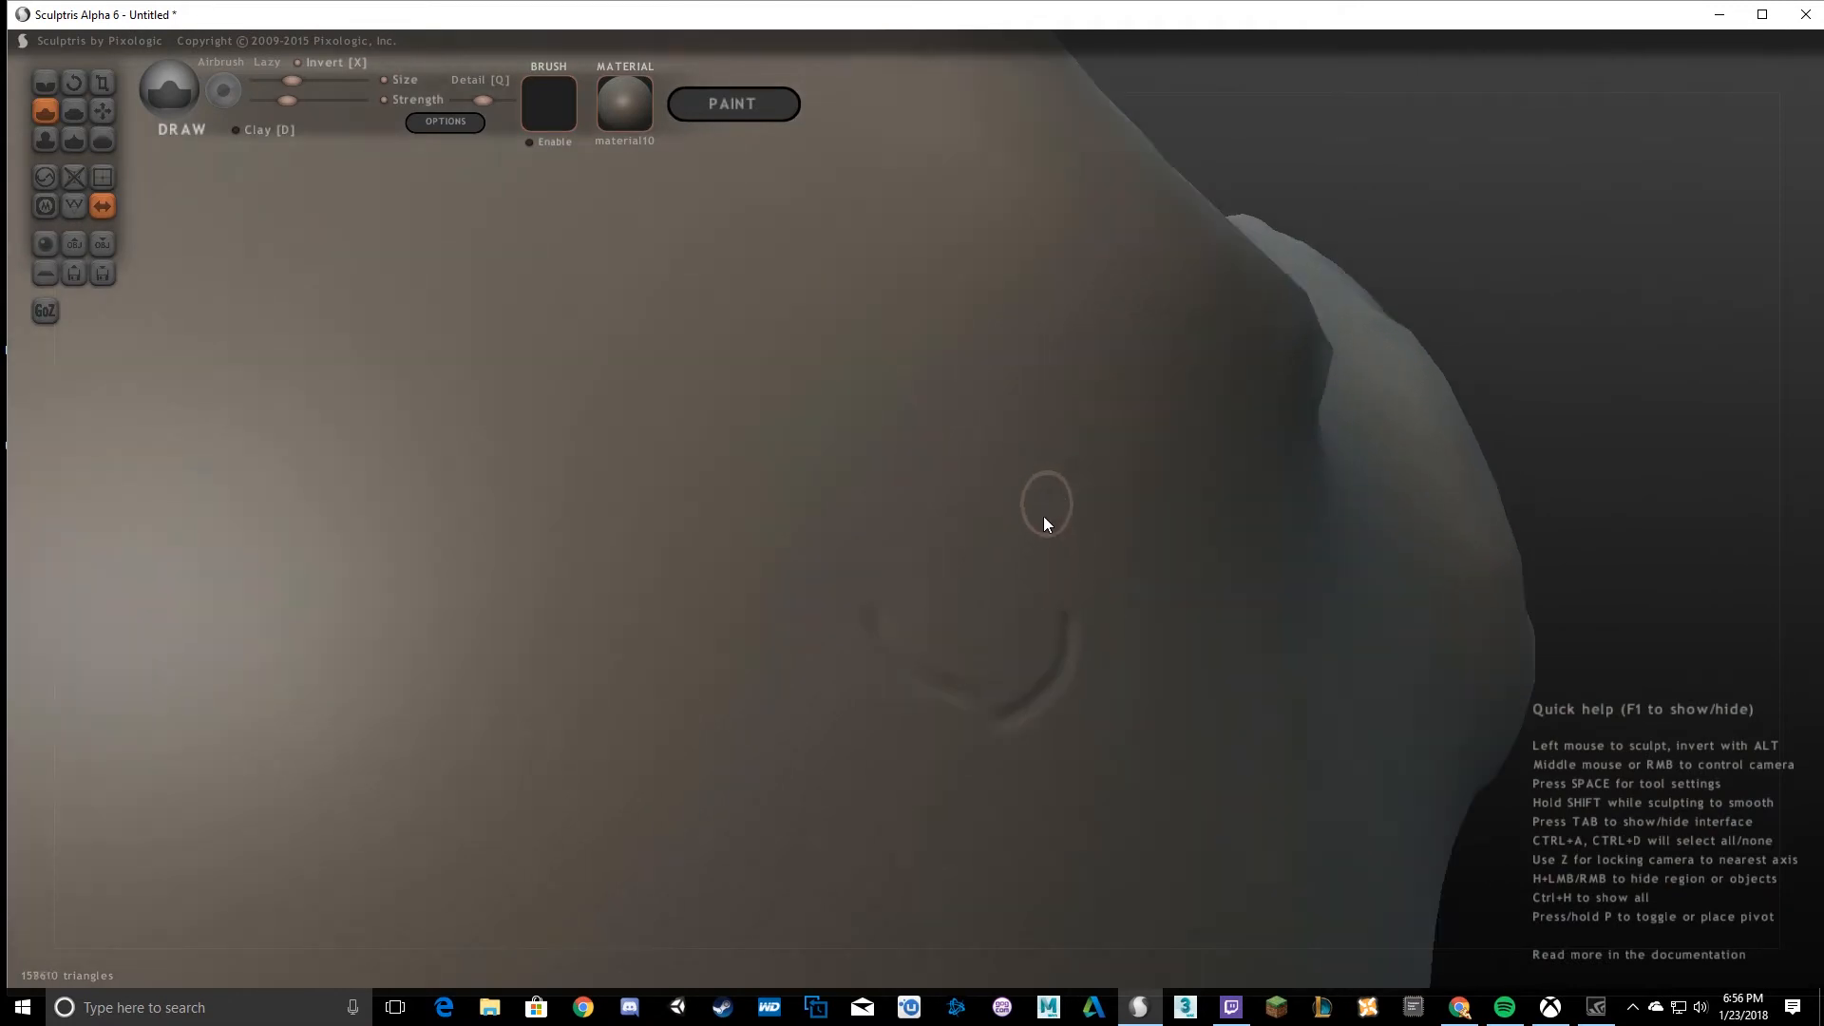
pyautogui.moveTo(848, 445); pyautogui.dragTo(556, 530)
pyautogui.moveTo(772, 751)
pyautogui.mouseDown()
pyautogui.moveTo(253, 550)
pyautogui.moveTo(334, 786)
pyautogui.moveTo(802, 899)
pyautogui.moveTo(1221, 838)
pyautogui.moveTo(1071, 832)
pyautogui.mouseUp()
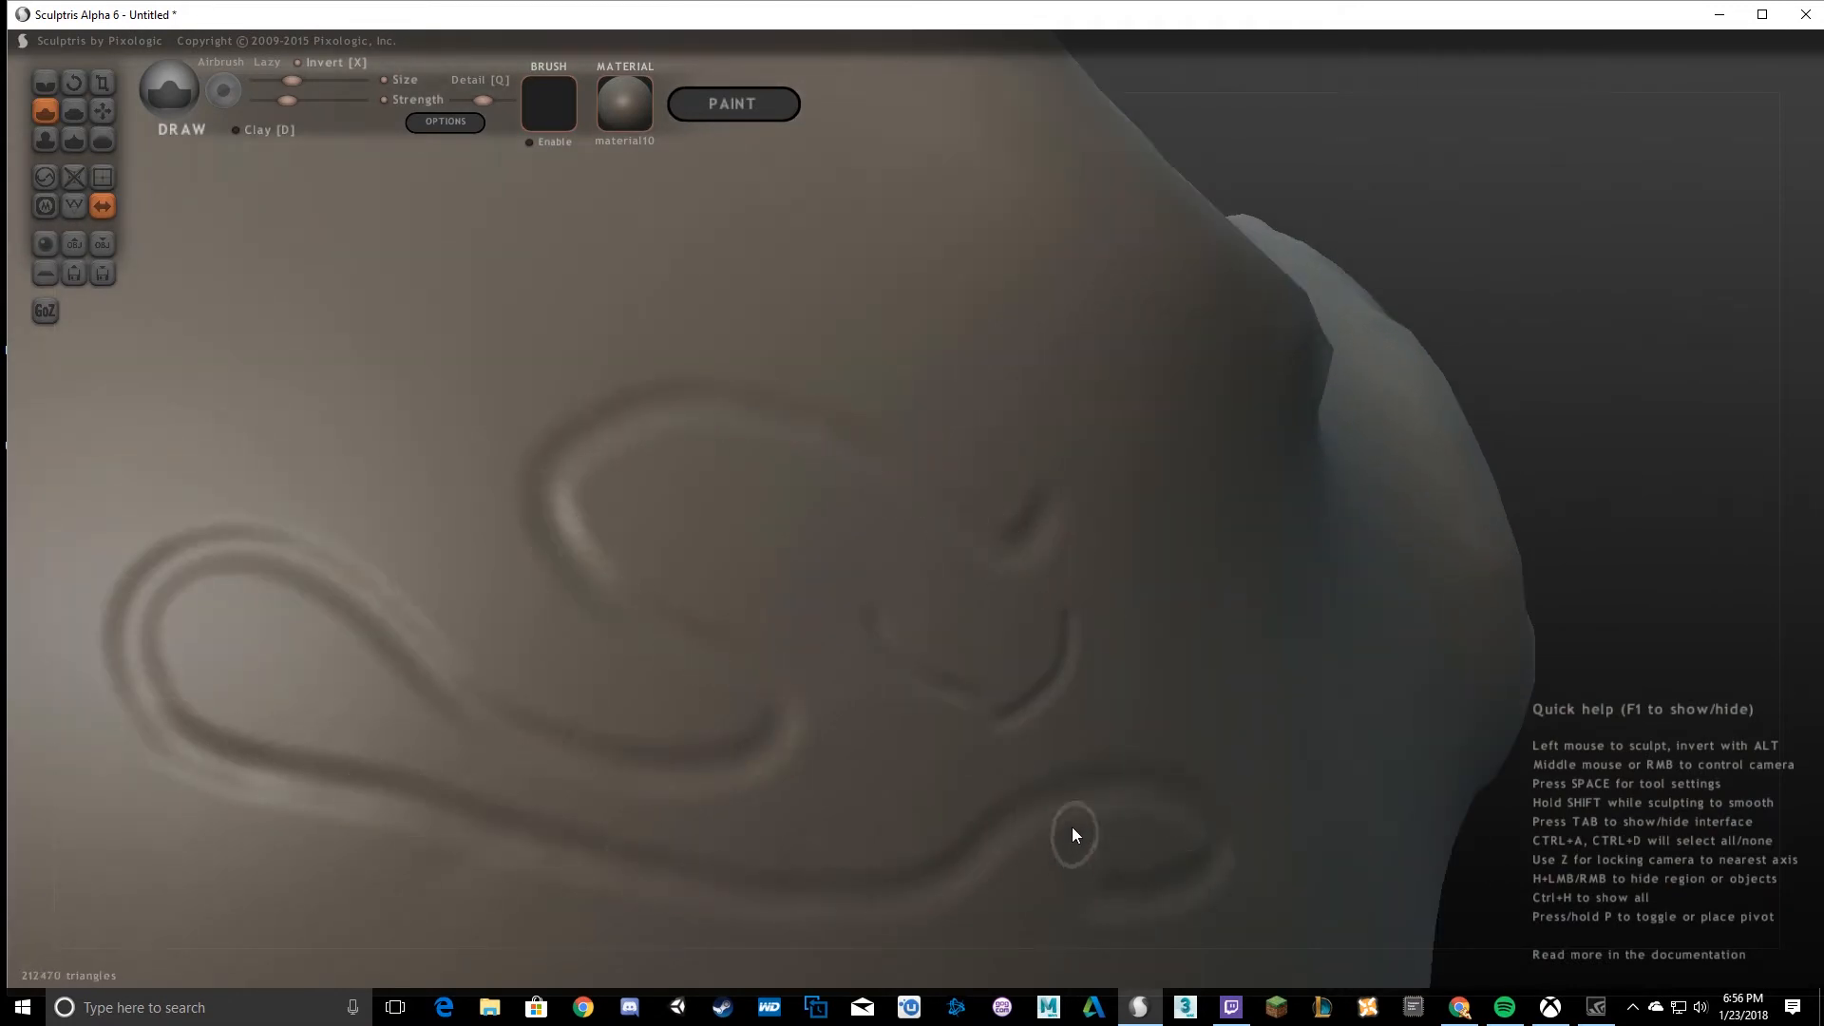
# Turn on Clay for the Draw brush with Invert off, build up looping strokes across the upper surface, and turn Clay off again.
pyautogui.moveTo(1040, 533)
pyautogui.mouseDown(button='right')
pyautogui.moveTo(573, 465)
pyautogui.moveTo(714, 445)
pyautogui.moveTo(867, 488)
pyautogui.moveTo(908, 395)
pyautogui.moveTo(338, 171)
pyautogui.mouseUp(button='right')
pyautogui.moveTo(608, 275)
pyautogui.mouseDown(button='right')
pyautogui.moveTo(969, 424)
pyautogui.moveTo(1299, 366)
pyautogui.moveTo(631, 436)
pyautogui.moveTo(797, 467)
pyautogui.moveTo(845, 384)
pyautogui.mouseUp(button='right')
pyautogui.moveTo(846, 384)
pyautogui.mouseDown()
pyautogui.moveTo(715, 603)
pyautogui.moveTo(1096, 579)
pyautogui.moveTo(914, 648)
pyautogui.mouseUp()
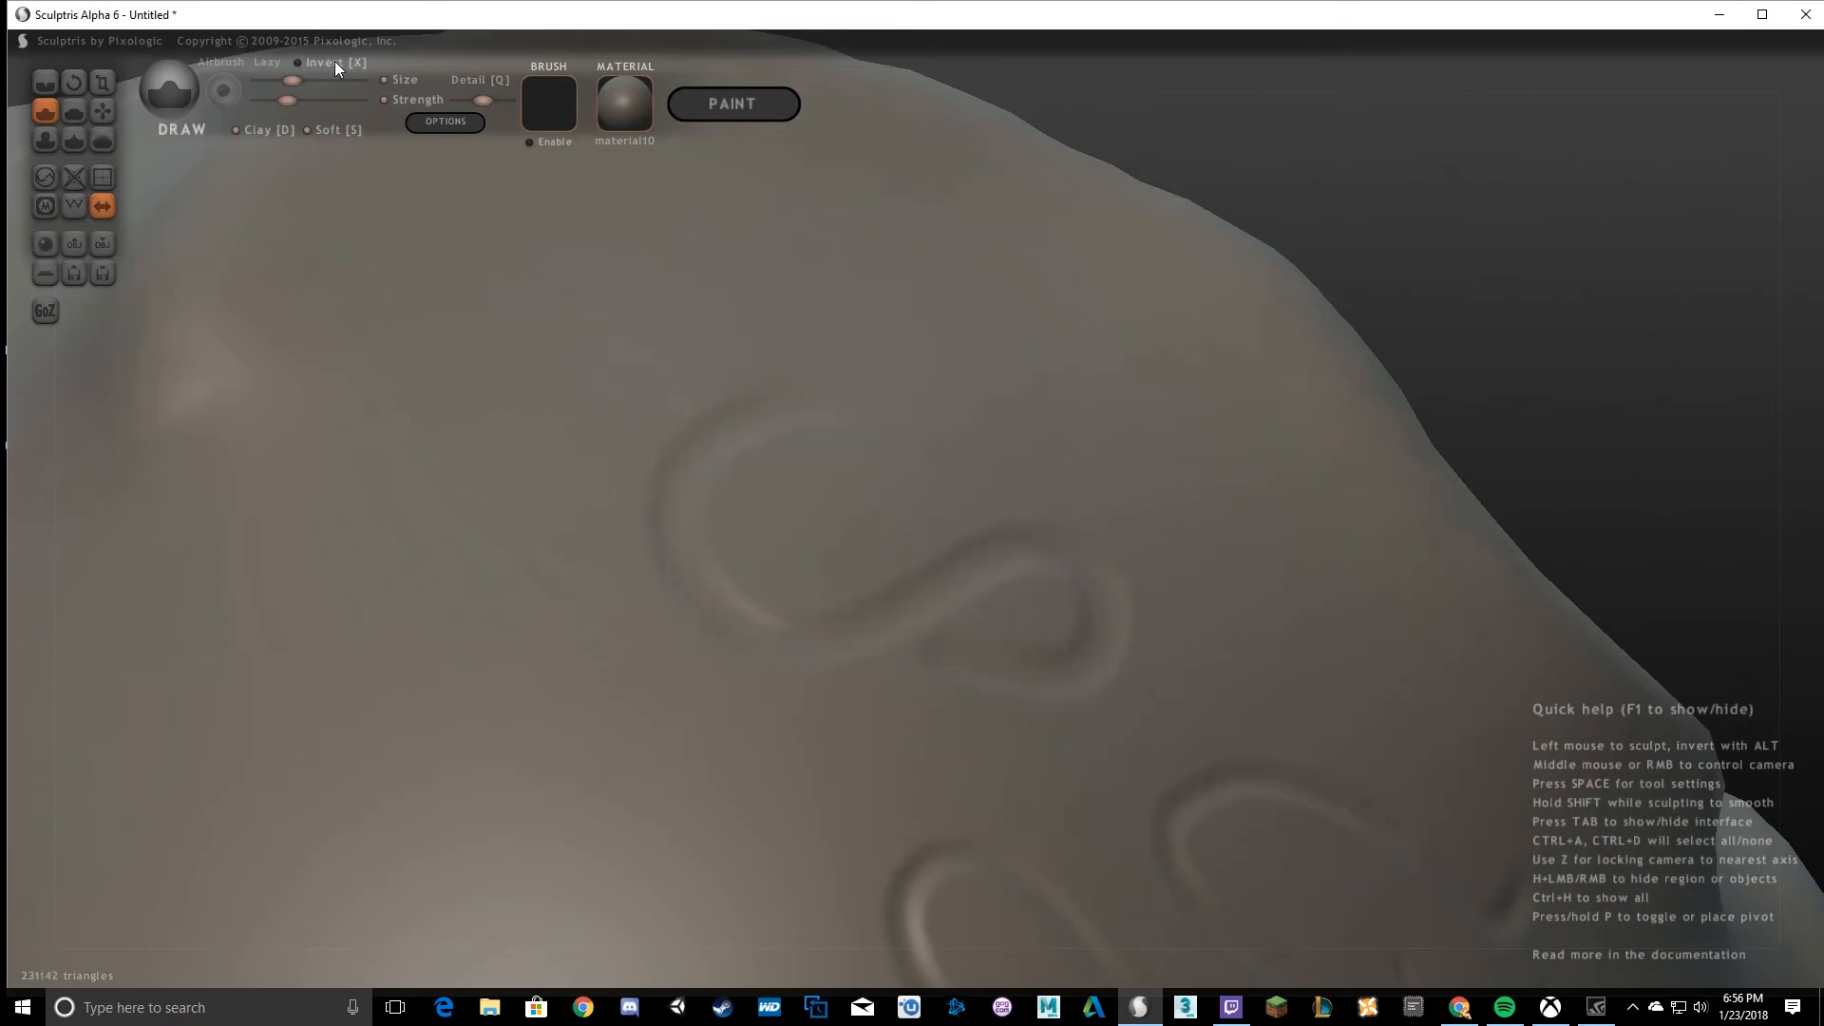
pyautogui.moveTo(493, 511)
pyautogui.mouseDown()
pyautogui.moveTo(640, 744)
pyautogui.moveTo(361, 577)
pyautogui.moveTo(693, 272)
pyautogui.mouseUp()
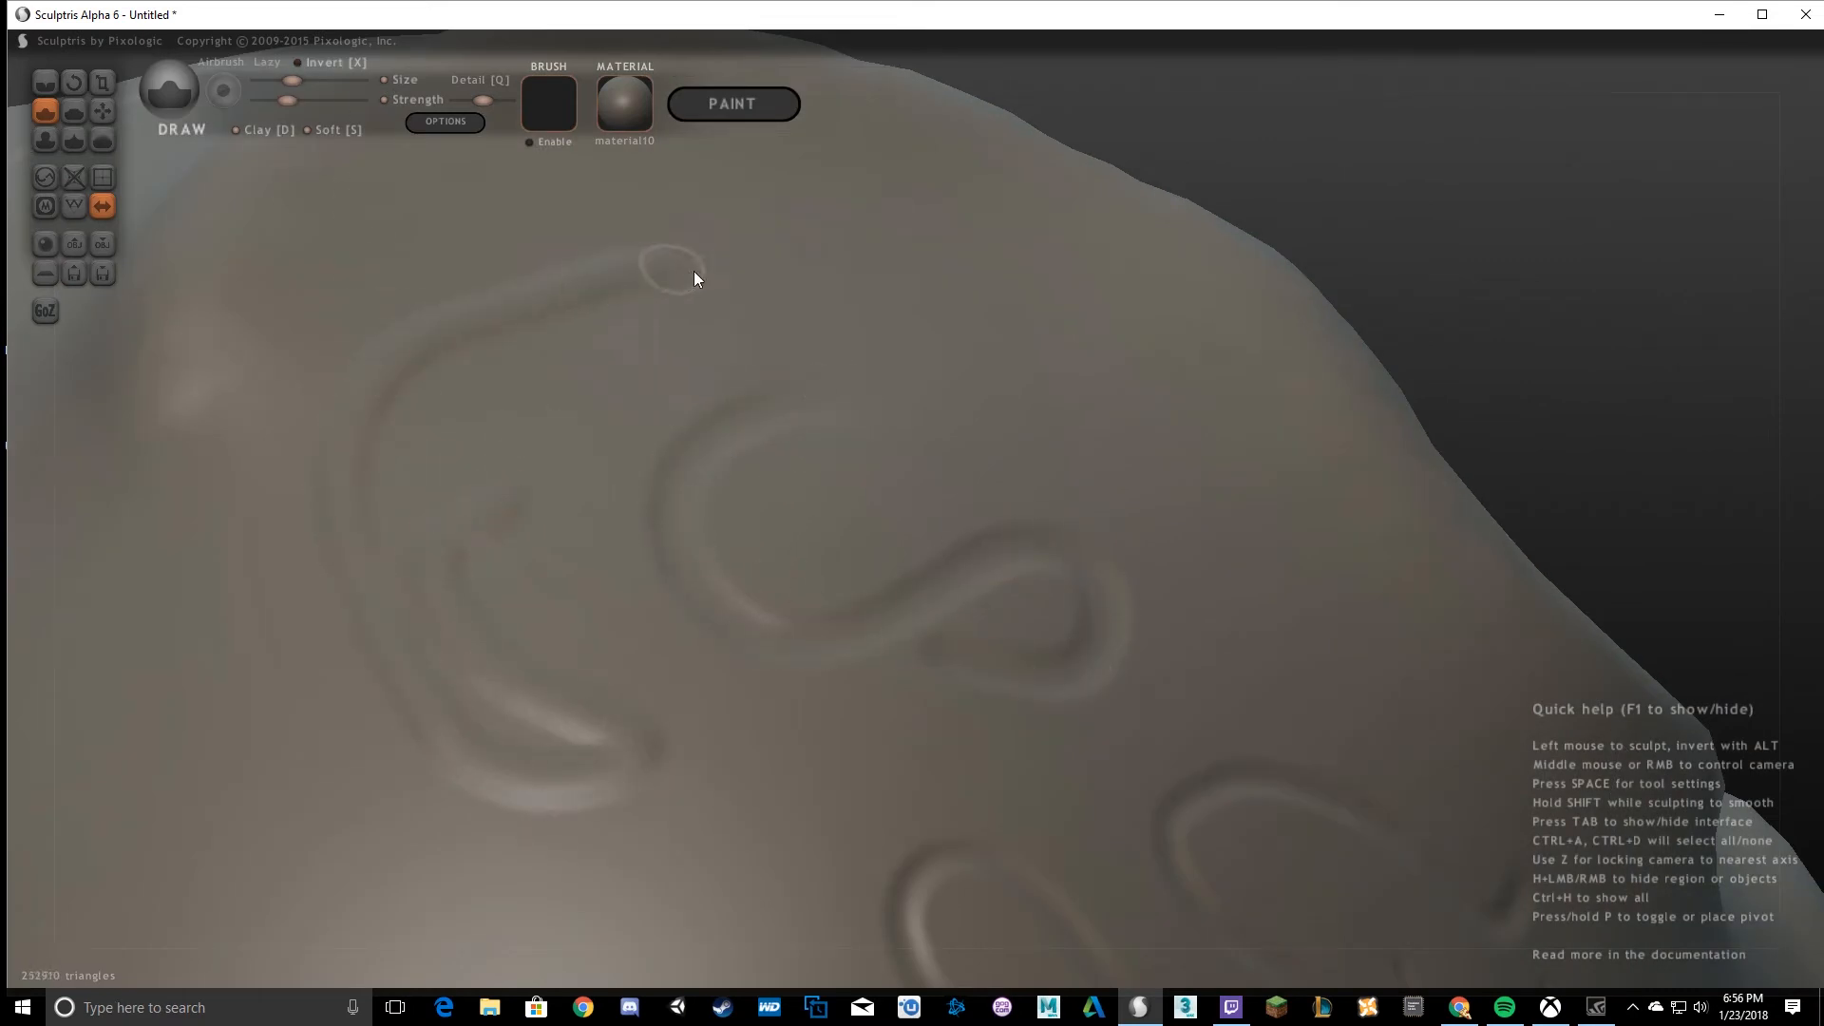
pyautogui.moveTo(1087, 465)
pyautogui.mouseDown()
pyautogui.moveTo(1160, 305)
pyautogui.moveTo(700, 436)
pyautogui.moveTo(289, 249)
pyautogui.mouseUp()
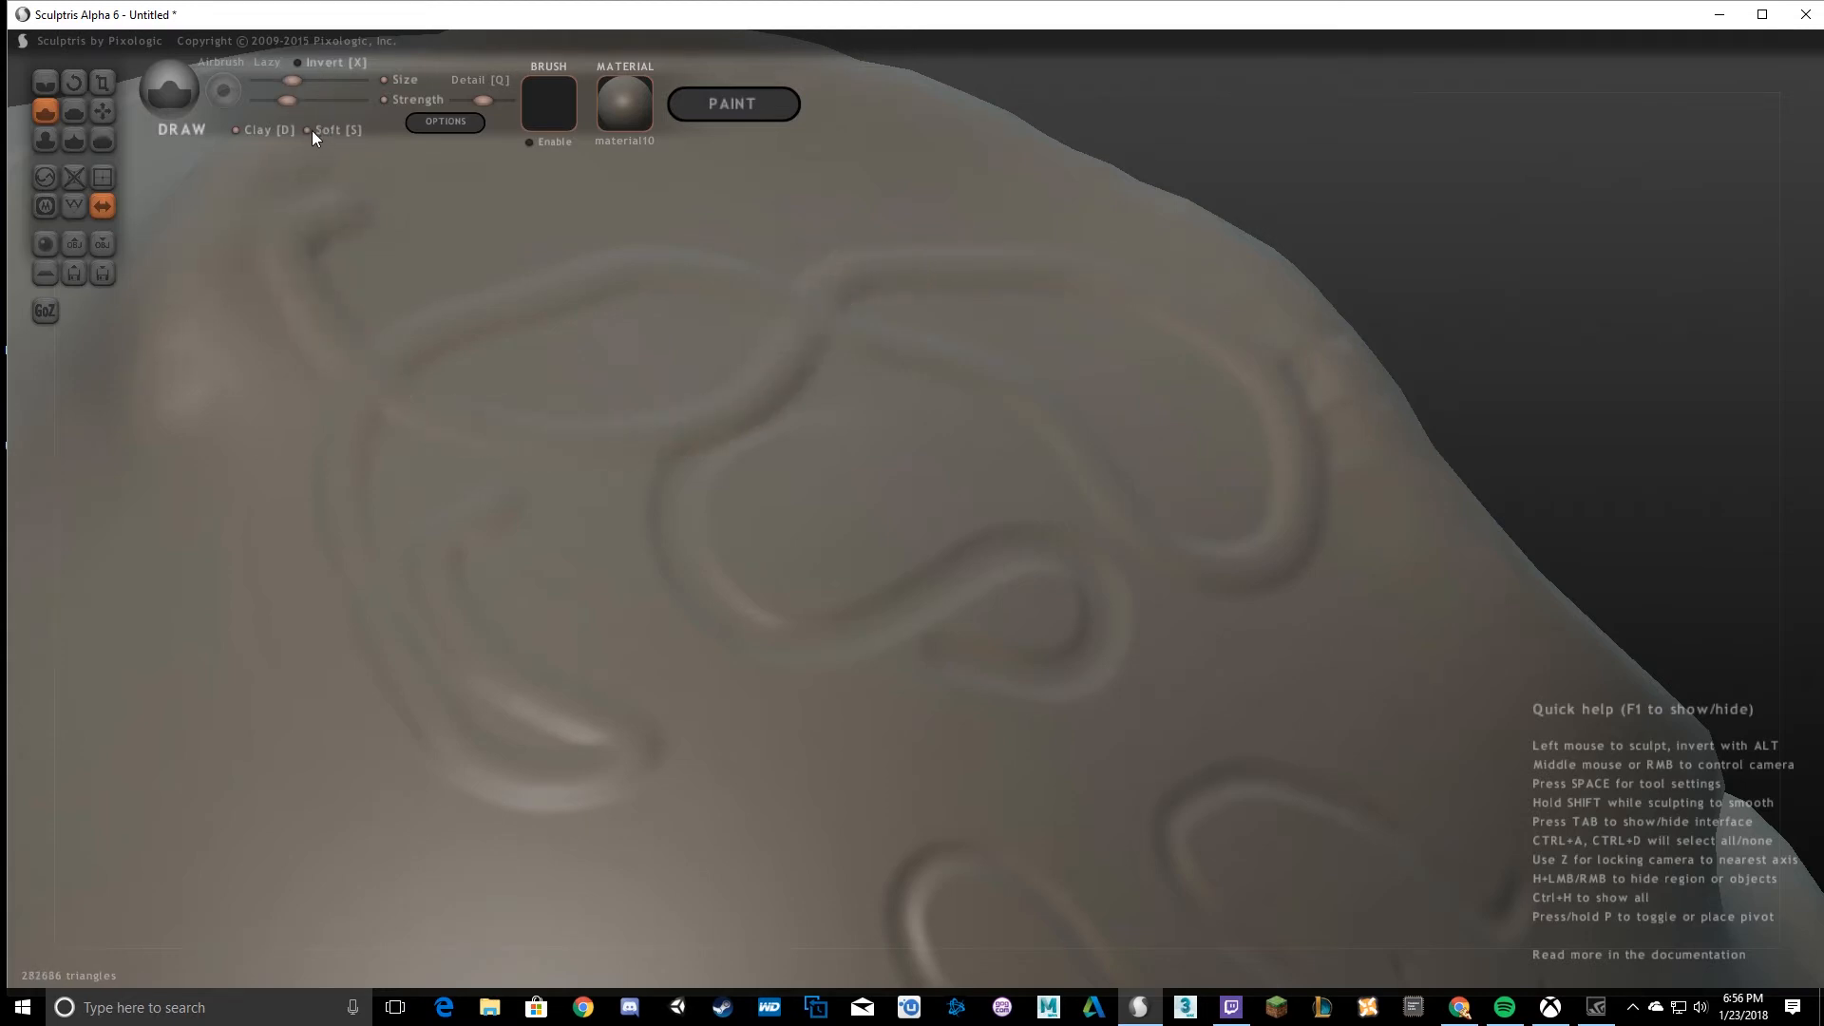
pyautogui.moveTo(313, 561)
pyautogui.mouseDown()
pyautogui.moveTo(709, 659)
pyautogui.moveTo(773, 603)
pyautogui.moveTo(903, 757)
pyautogui.mouseUp()
pyautogui.moveTo(849, 556)
pyautogui.mouseDown()
pyautogui.moveTo(857, 503)
pyautogui.moveTo(704, 430)
pyautogui.moveTo(659, 429)
pyautogui.moveTo(299, 213)
pyautogui.moveTo(305, 118)
pyautogui.moveTo(654, 306)
pyautogui.moveTo(796, 442)
pyautogui.moveTo(713, 472)
pyautogui.moveTo(741, 475)
pyautogui.mouseUp()
pyautogui.moveTo(961, 431)
pyautogui.mouseDown(button='middle')
pyautogui.moveTo(994, 374)
pyautogui.moveTo(1290, 416)
pyautogui.moveTo(978, 509)
pyautogui.moveTo(942, 425)
pyautogui.moveTo(703, 380)
pyautogui.mouseUp(button='middle')
pyautogui.scroll(-5, 1290, 416)
pyautogui.click(279, 134)
pyautogui.moveTo(372, 172)
pyautogui.mouseDown(button='middle')
pyautogui.moveTo(932, 423)
pyautogui.moveTo(1149, 496)
pyautogui.moveTo(1063, 338)
pyautogui.moveTo(1143, 361)
pyautogui.moveTo(448, 226)
pyautogui.mouseUp(button='middle')
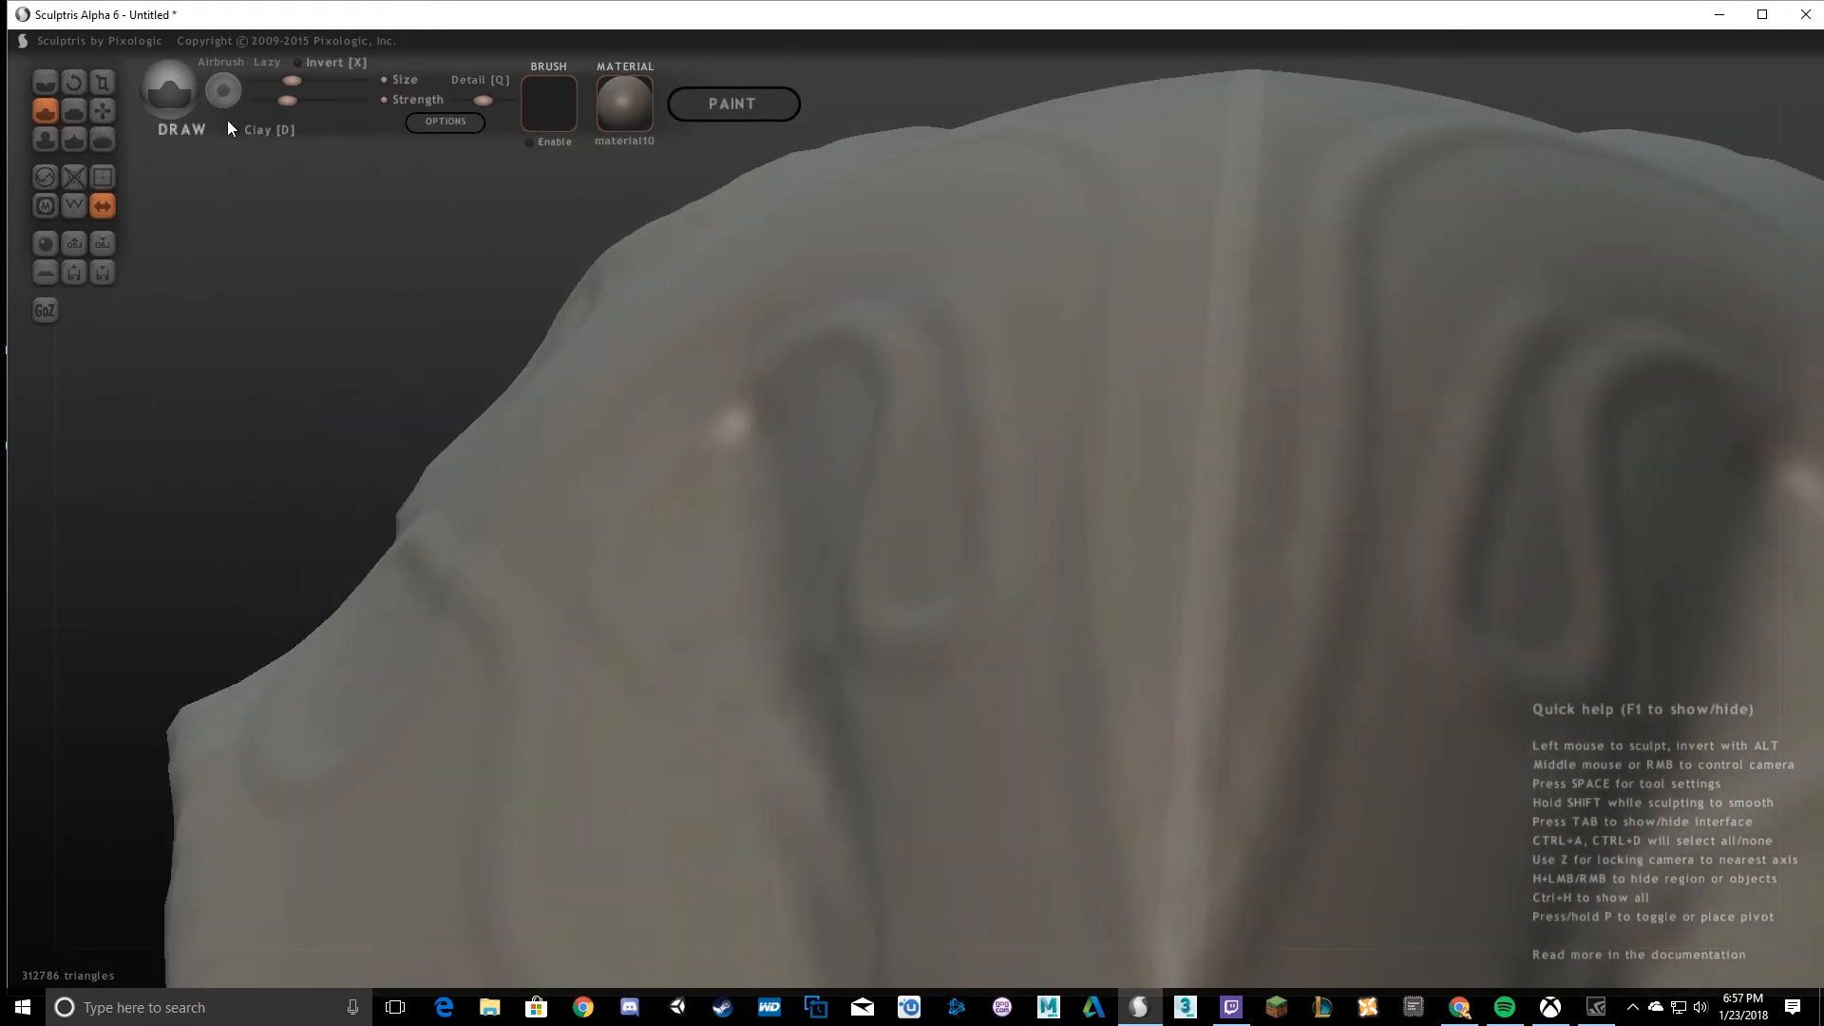
# Flatten the central ridge of the forehead with the Flatten brush.
pyautogui.click(74, 111)
pyautogui.moveTo(920, 412)
pyautogui.mouseDown(button='middle')
pyautogui.moveTo(1086, 629)
pyautogui.moveTo(1234, 670)
pyautogui.moveTo(1152, 448)
pyautogui.moveTo(1238, 305)
pyautogui.mouseUp(button='middle')
pyautogui.moveTo(1238, 305)
pyautogui.mouseDown()
pyautogui.moveTo(1356, 196)
pyautogui.moveTo(1308, 330)
pyautogui.moveTo(910, 601)
pyautogui.moveTo(989, 600)
pyautogui.moveTo(1065, 508)
pyautogui.moveTo(997, 466)
pyautogui.mouseUp()
pyautogui.moveTo(994, 458)
pyautogui.mouseDown(button='middle')
pyautogui.moveTo(1148, 431)
pyautogui.moveTo(842, 529)
pyautogui.mouseUp(button='middle')
pyautogui.moveTo(814, 489); pyautogui.dragTo(722, 532)
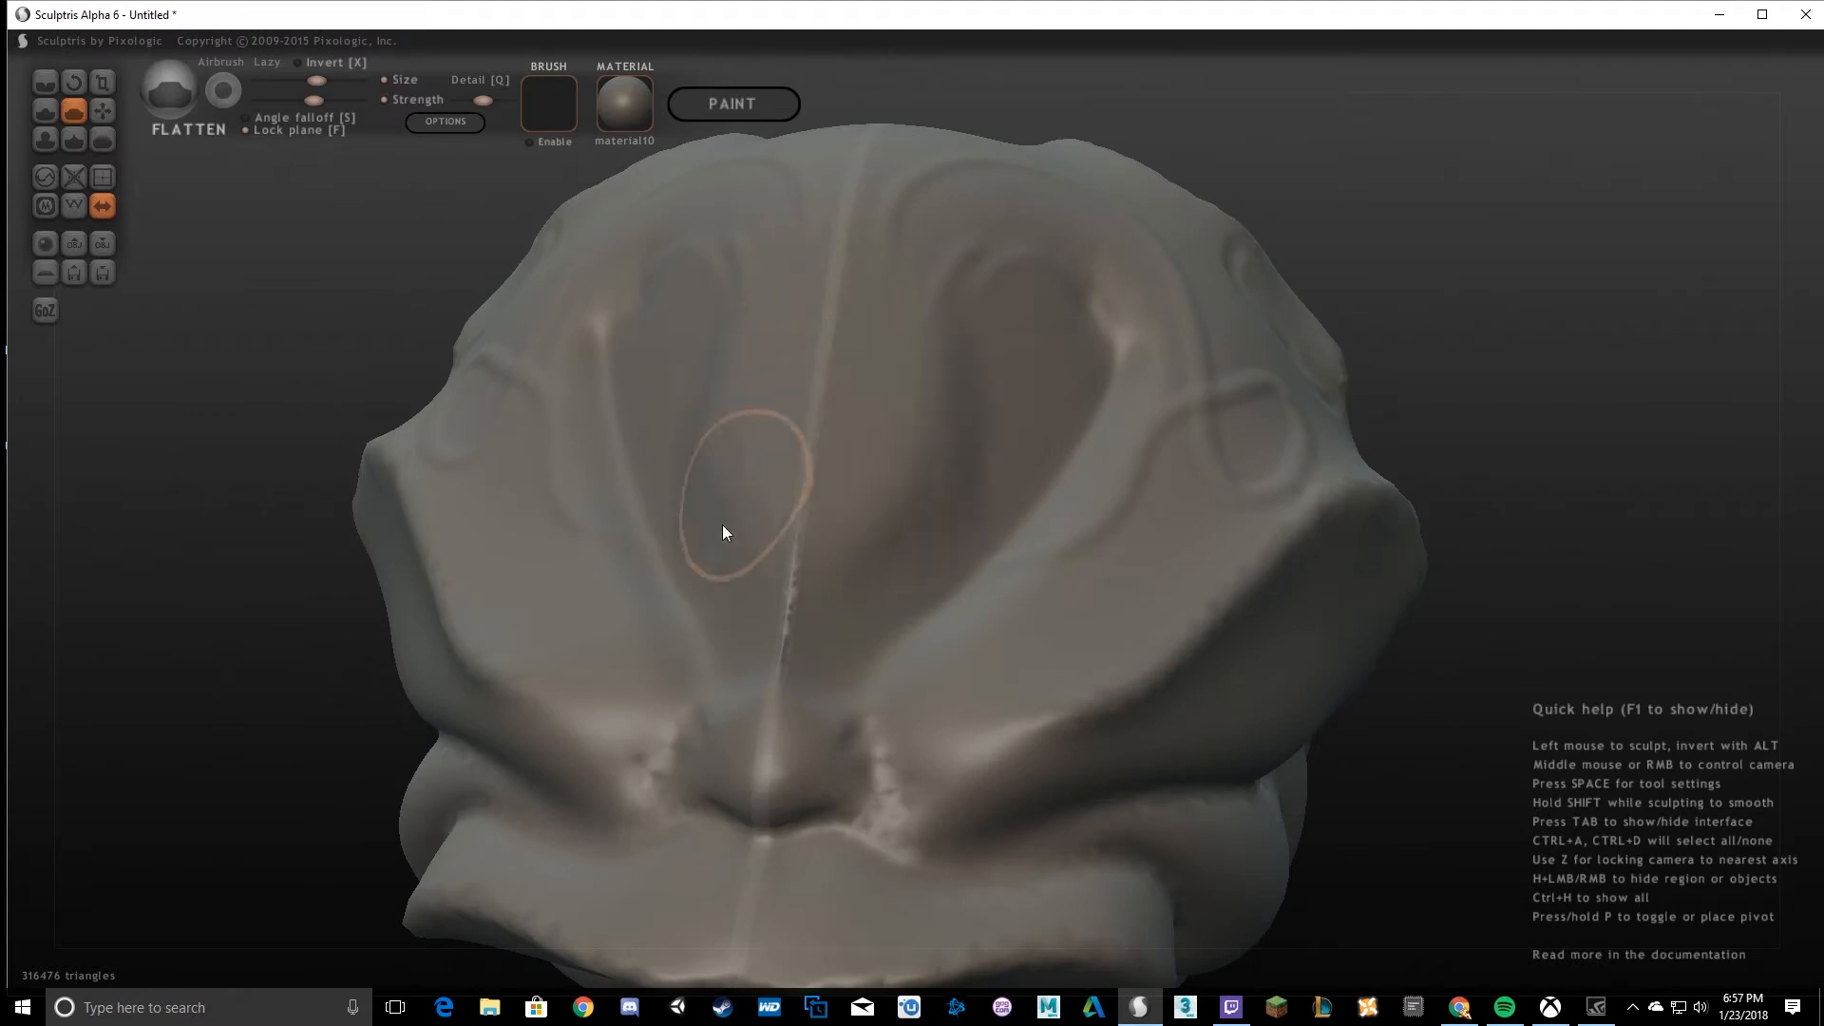
# Flatten the brow and the raised surfaces on the side of the forehead.
pyautogui.moveTo(405, 148)
pyautogui.mouseDown(button='middle')
pyautogui.moveTo(684, 285)
pyautogui.moveTo(1067, 387)
pyautogui.mouseUp(button='middle')
pyautogui.moveTo(1067, 387)
pyautogui.mouseDown()
pyautogui.moveTo(1026, 317)
pyautogui.moveTo(1102, 244)
pyautogui.moveTo(1059, 352)
pyautogui.moveTo(998, 399)
pyautogui.mouseUp()
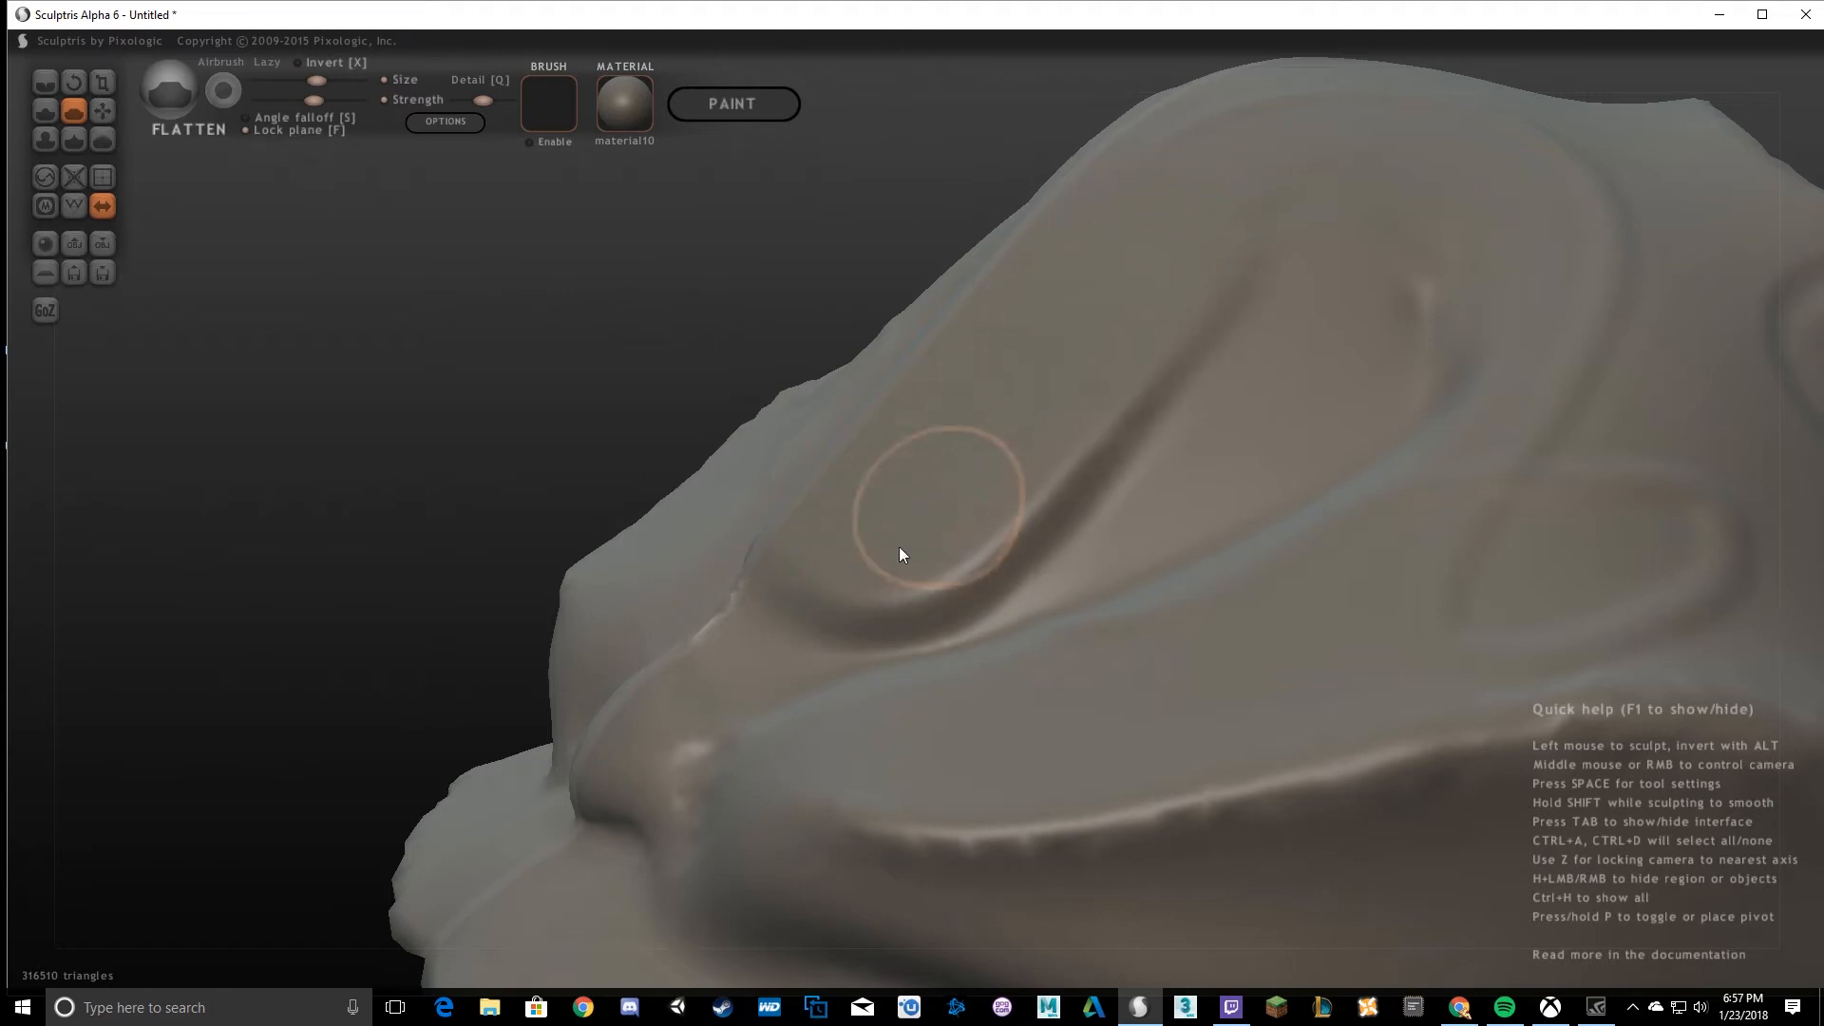
pyautogui.moveTo(1064, 361); pyautogui.dragTo(1091, 483, button='middle')
pyautogui.moveTo(1092, 483)
pyautogui.mouseDown()
pyautogui.moveTo(826, 558)
pyautogui.moveTo(1274, 529)
pyautogui.moveTo(952, 488)
pyautogui.moveTo(1451, 440)
pyautogui.moveTo(1270, 554)
pyautogui.moveTo(1320, 351)
pyautogui.moveTo(1384, 476)
pyautogui.moveTo(1130, 410)
pyautogui.mouseUp()
pyautogui.moveTo(899, 382)
pyautogui.mouseDown(button='middle')
pyautogui.moveTo(1156, 408)
pyautogui.moveTo(1484, 399)
pyautogui.moveTo(1295, 403)
pyautogui.mouseUp(button='middle')
pyautogui.moveTo(1295, 403)
pyautogui.mouseDown()
pyautogui.moveTo(1177, 342)
pyautogui.moveTo(1083, 351)
pyautogui.moveTo(1049, 325)
pyautogui.moveTo(1148, 285)
pyautogui.moveTo(1037, 253)
pyautogui.moveTo(916, 262)
pyautogui.moveTo(1000, 390)
pyautogui.moveTo(1083, 445)
pyautogui.moveTo(1286, 438)
pyautogui.moveTo(1169, 377)
pyautogui.moveTo(954, 314)
pyautogui.moveTo(1144, 241)
pyautogui.moveTo(1291, 293)
pyautogui.moveTo(1360, 228)
pyautogui.moveTo(1040, 139)
pyautogui.moveTo(1047, 120)
pyautogui.moveTo(1089, 115)
pyautogui.mouseUp()
# Turn on Angle falloff for the Flatten brush and flatten the surface beside the forehead groove.
pyautogui.moveTo(1303, 313)
pyautogui.mouseDown(button='right')
pyautogui.moveTo(1026, 271)
pyautogui.moveTo(1491, 362)
pyautogui.moveTo(999, 339)
pyautogui.mouseUp(button='right')
pyautogui.scroll(5, 999, 338)
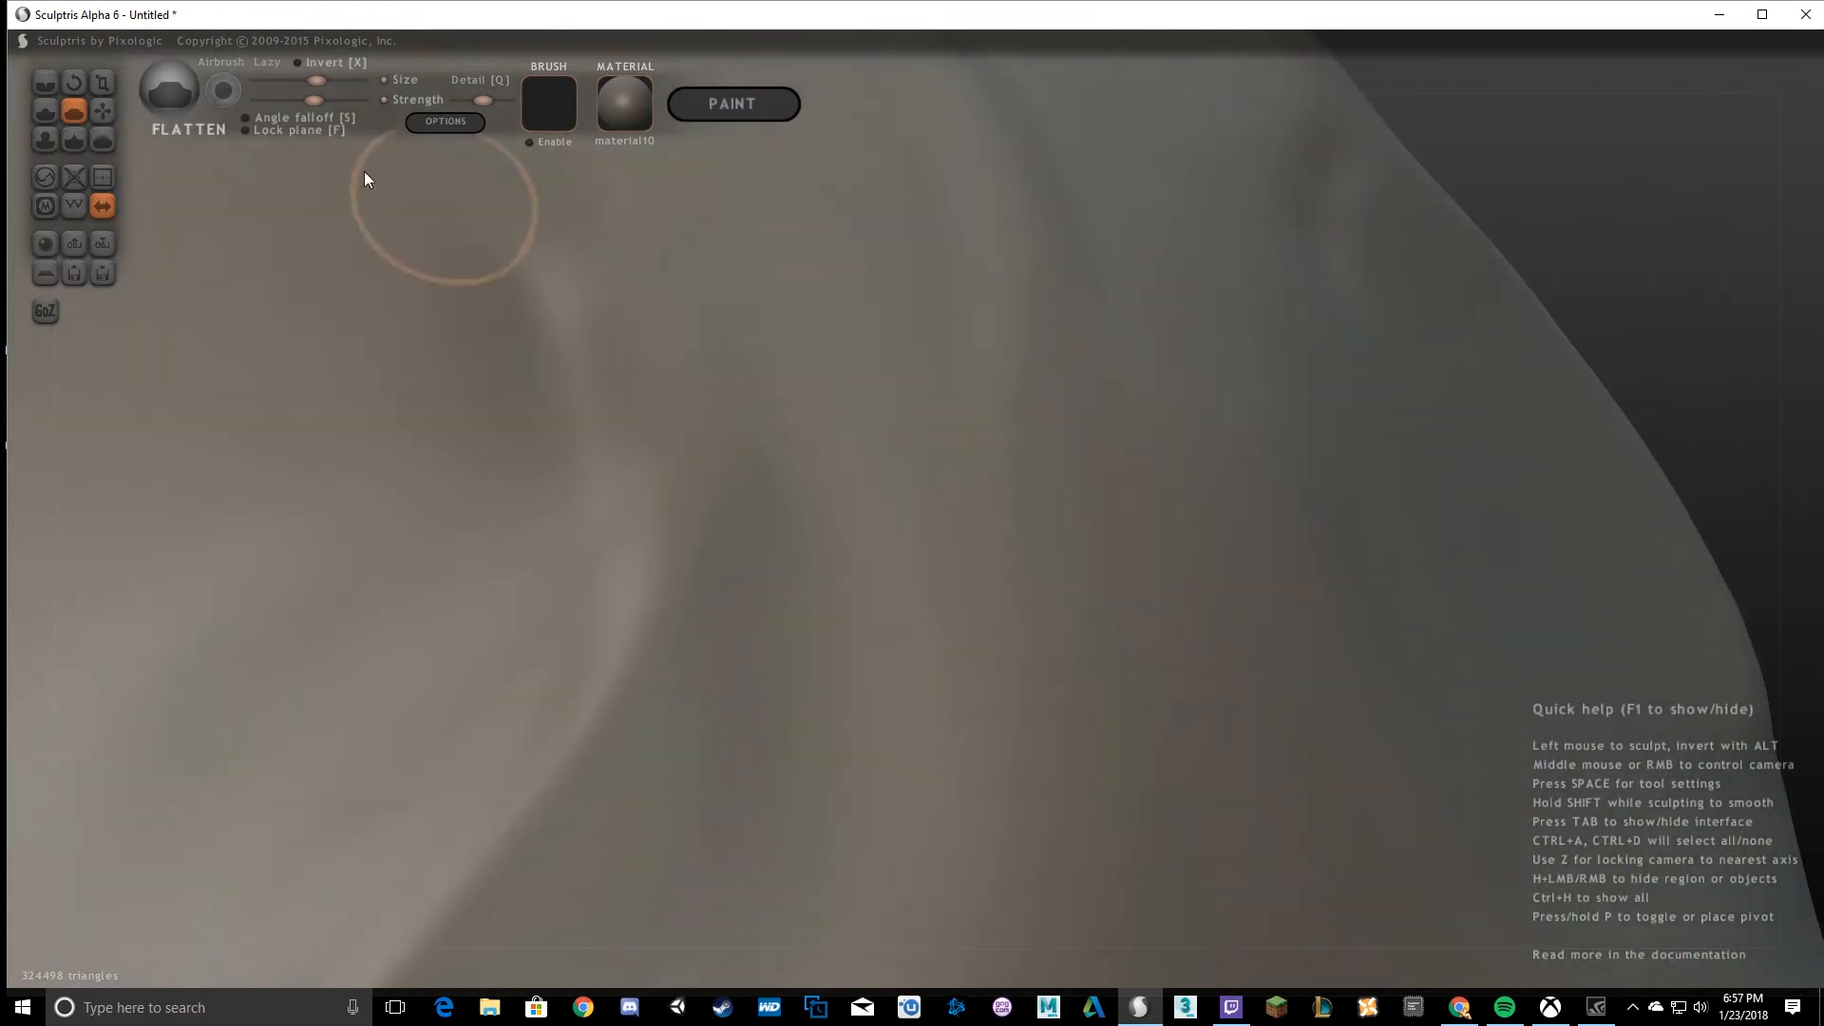
pyautogui.click(316, 119)
pyautogui.moveTo(725, 237); pyautogui.dragTo(354, 395, button='right')
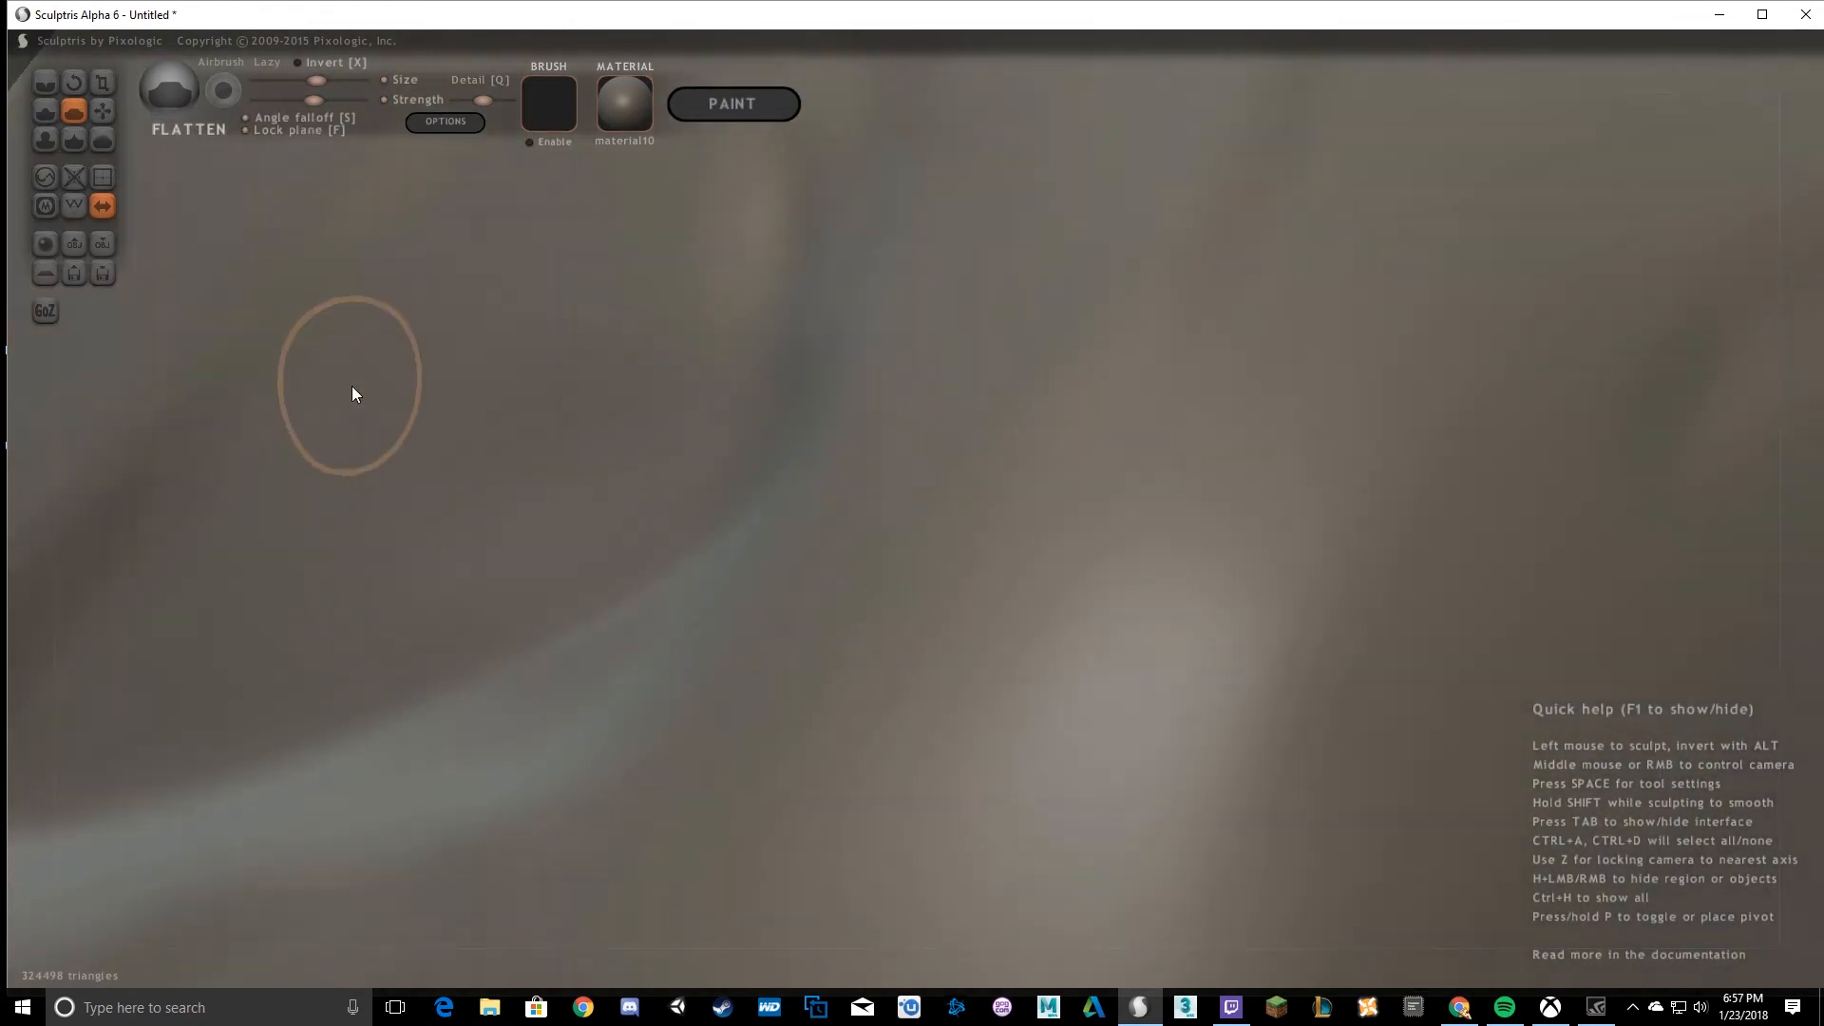
pyautogui.moveTo(688, 505); pyautogui.dragTo(845, 572)
pyautogui.moveTo(843, 570)
pyautogui.mouseDown(button='right')
pyautogui.moveTo(1103, 590)
pyautogui.moveTo(855, 602)
pyautogui.moveTo(1046, 530)
pyautogui.moveTo(385, 262)
pyautogui.mouseUp(button='right')
# Toggle the Flatten brush's Lock plane option and flatten several patches around the end of the forehead groove.
pyautogui.click(266, 131)
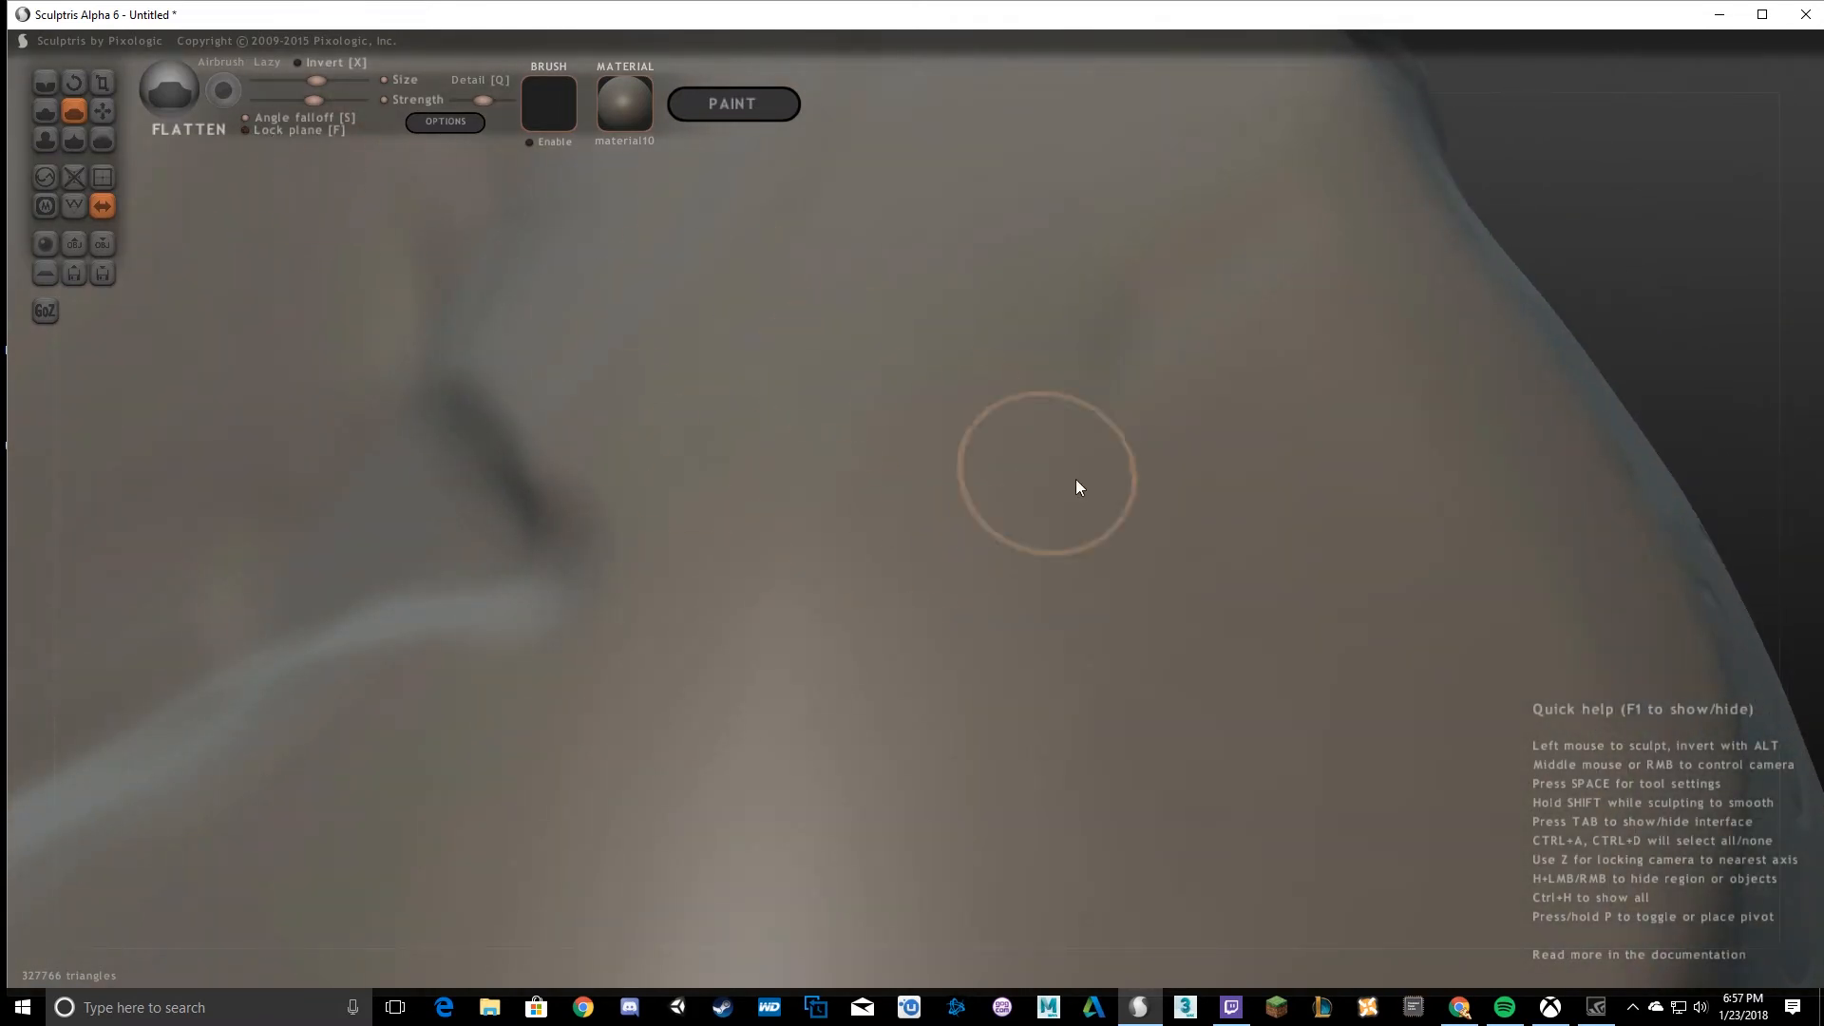
pyautogui.moveTo(1078, 489); pyautogui.dragTo(1038, 436, button='right')
pyautogui.moveTo(1039, 435); pyautogui.dragTo(1071, 394)
pyautogui.moveTo(1613, 395); pyautogui.dragTo(1682, 411)
pyautogui.moveTo(1681, 411)
pyautogui.mouseDown(button='right')
pyautogui.moveTo(1364, 424)
pyautogui.moveTo(1336, 459)
pyautogui.moveTo(801, 733)
pyautogui.mouseUp(button='right')
pyautogui.moveTo(802, 732)
pyautogui.mouseDown()
pyautogui.moveTo(751, 667)
pyautogui.moveTo(899, 711)
pyautogui.mouseUp()
pyautogui.moveTo(899, 711)
pyautogui.mouseDown(button='right')
pyautogui.moveTo(1172, 489)
pyautogui.moveTo(962, 532)
pyautogui.mouseUp(button='right')
pyautogui.moveTo(1029, 505)
pyautogui.mouseDown()
pyautogui.moveTo(971, 376)
pyautogui.moveTo(928, 465)
pyautogui.mouseUp()
pyautogui.moveTo(929, 472); pyautogui.dragTo(475, 477, button='right')
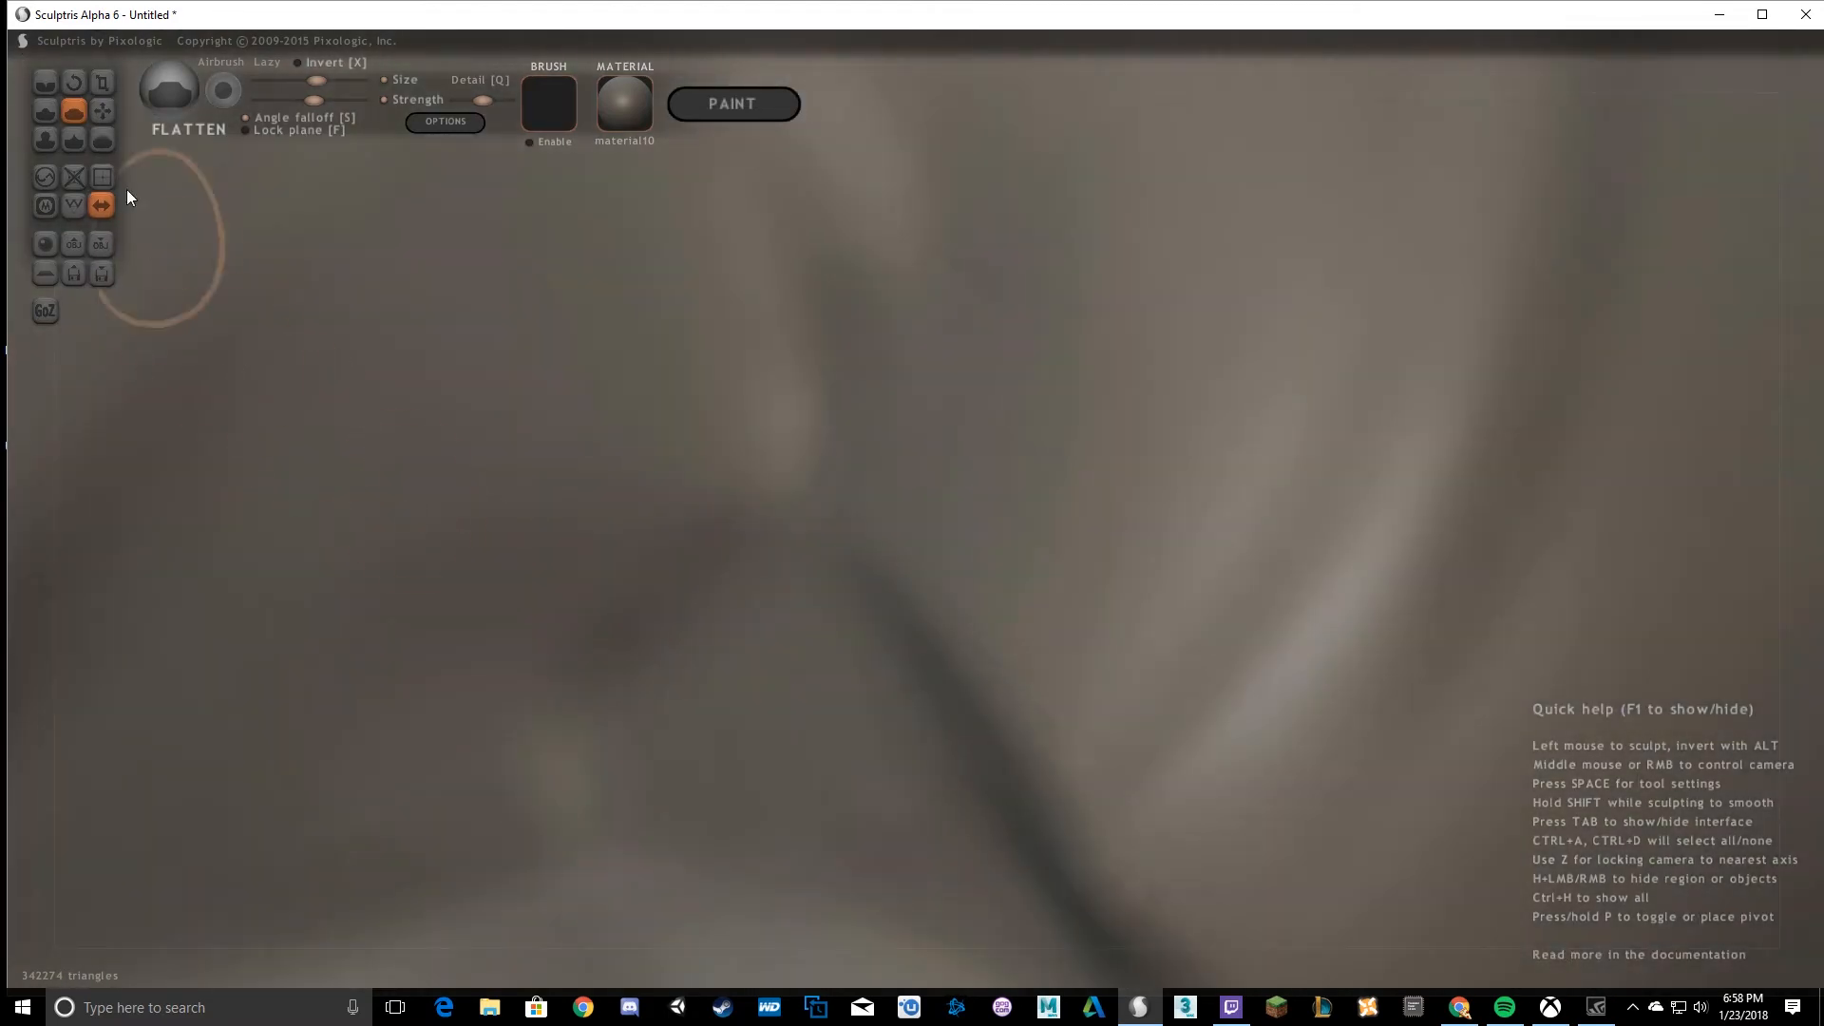
# Pull the protruding snout upward with the Grab tool.
pyautogui.click(104, 109)
pyautogui.moveTo(446, 380); pyautogui.dragTo(1057, 497, button='right')
pyautogui.scroll(-8, 1085, 509)
pyautogui.moveTo(971, 567)
pyautogui.mouseDown(button='right')
pyautogui.moveTo(1058, 534)
pyautogui.moveTo(668, 505)
pyautogui.moveTo(1291, 453)
pyautogui.moveTo(1008, 629)
pyautogui.moveTo(1054, 631)
pyautogui.mouseUp(button='right')
pyautogui.scroll(3, 1045, 537)
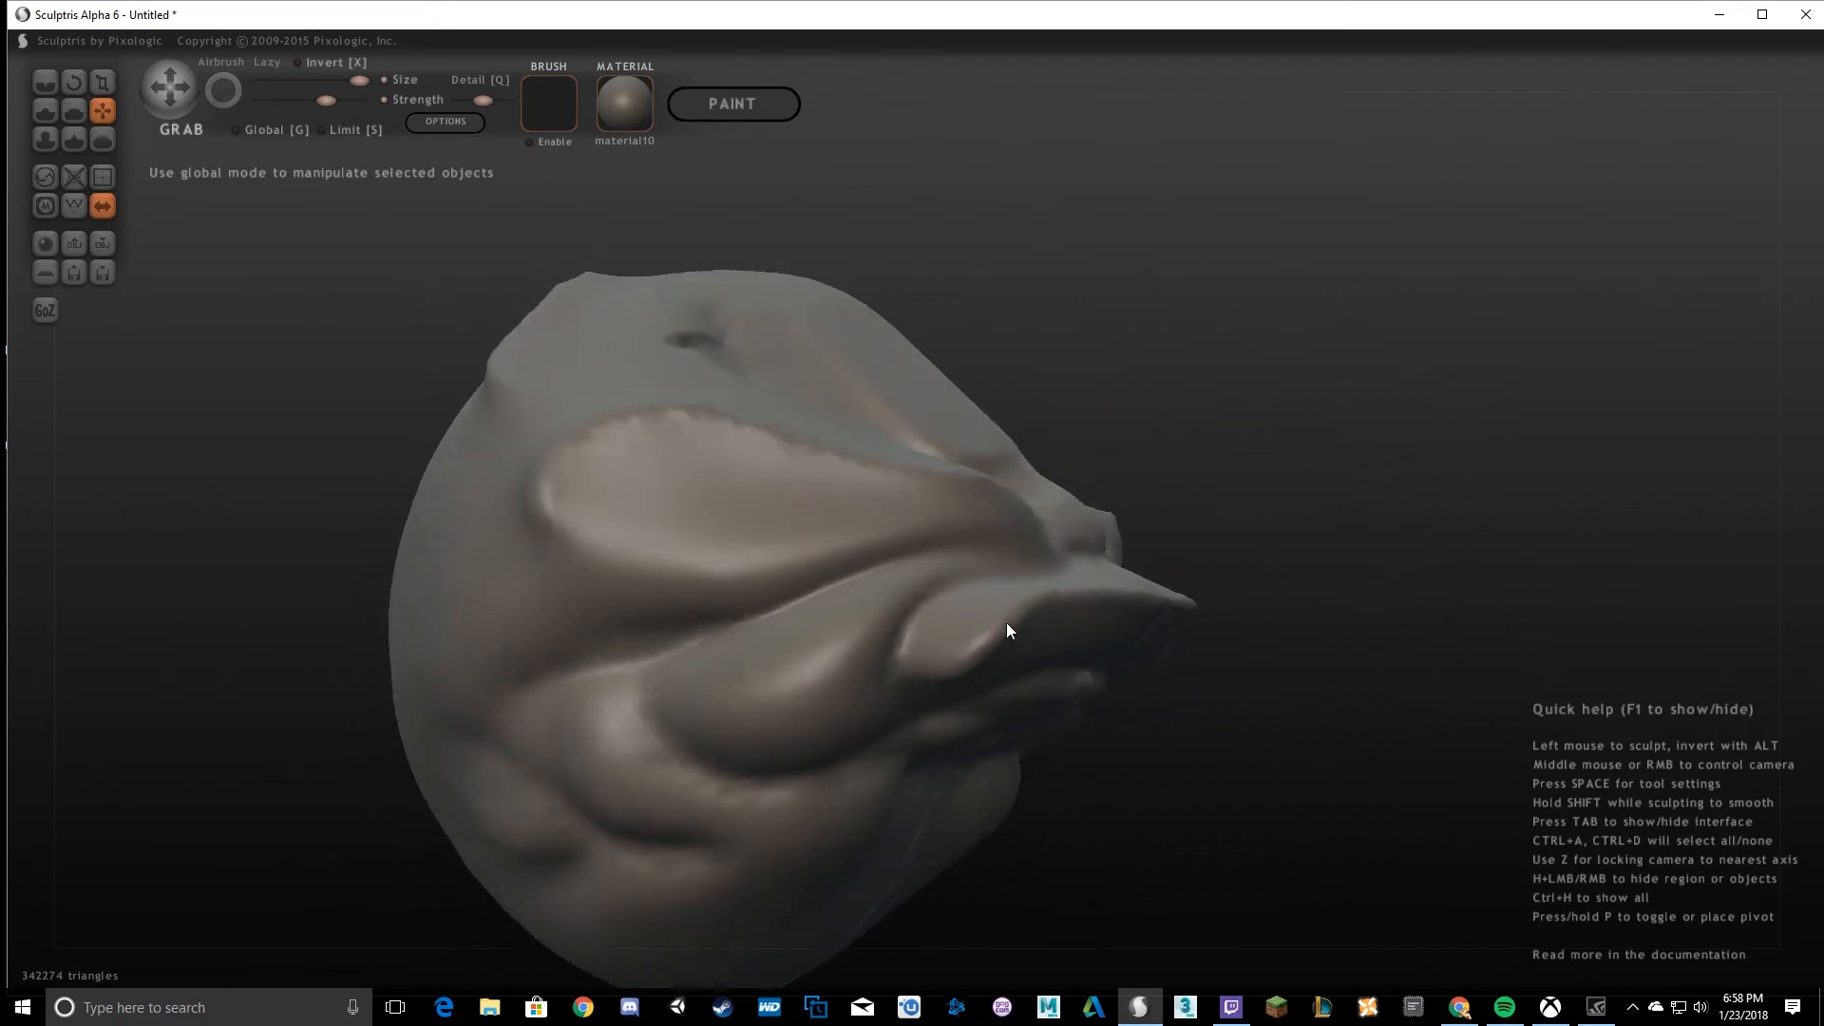
pyautogui.moveTo(1114, 629)
pyautogui.mouseDown()
pyautogui.moveTo(1099, 264)
pyautogui.moveTo(1017, 449)
pyautogui.mouseUp()
# Pull the side and the lower back of the form outward with the Grab tool.
pyautogui.moveTo(1016, 448)
pyautogui.mouseDown(button='right')
pyautogui.moveTo(932, 294)
pyautogui.moveTo(827, 272)
pyautogui.moveTo(1017, 123)
pyautogui.moveTo(960, 456)
pyautogui.moveTo(624, 452)
pyautogui.mouseUp(button='right')
pyautogui.moveTo(418, 437)
pyautogui.mouseDown()
pyautogui.moveTo(302, 429)
pyautogui.moveTo(214, 451)
pyautogui.mouseUp()
pyautogui.moveTo(504, 494)
pyautogui.mouseDown(button='right')
pyautogui.moveTo(573, 543)
pyautogui.moveTo(819, 488)
pyautogui.moveTo(795, 599)
pyautogui.mouseUp(button='right')
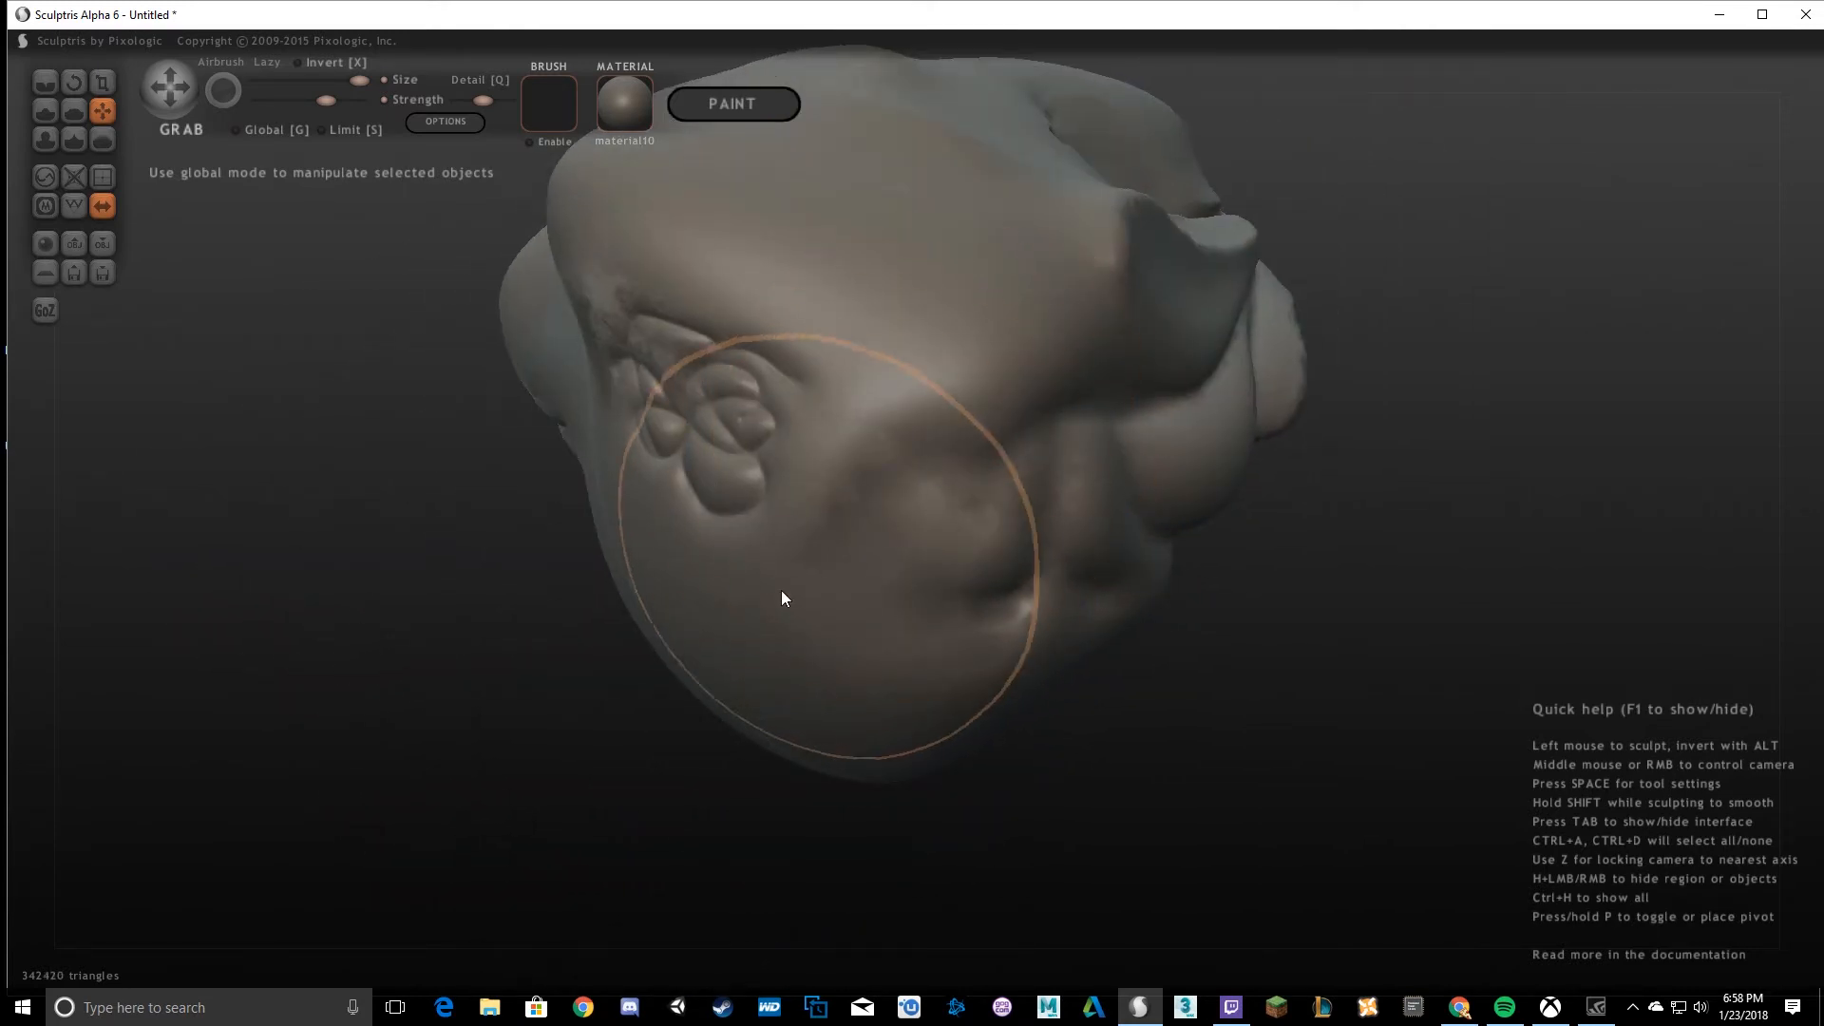
pyautogui.moveTo(794, 598); pyautogui.dragTo(570, 750)
pyautogui.moveTo(832, 593); pyautogui.dragTo(121, 411, button='right')
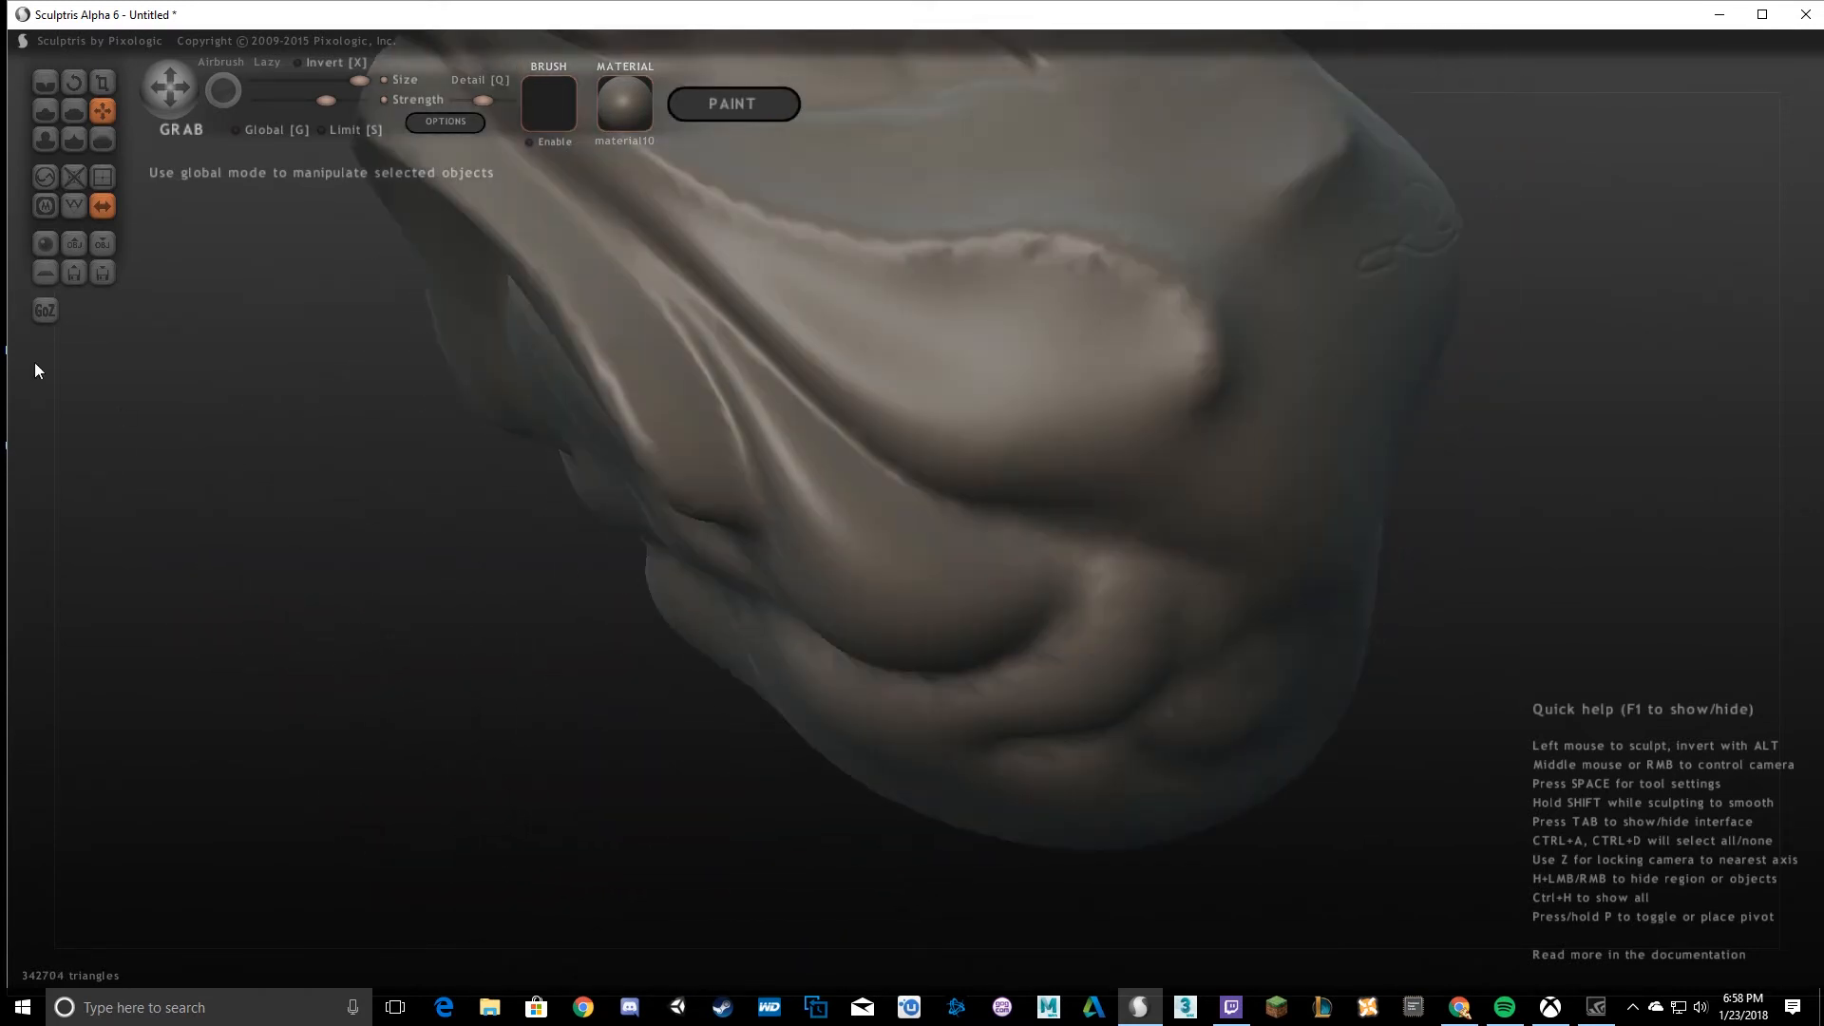
# Create a new scene with a fresh sphere and discard the current sculpt.
pyautogui.click(49, 247)
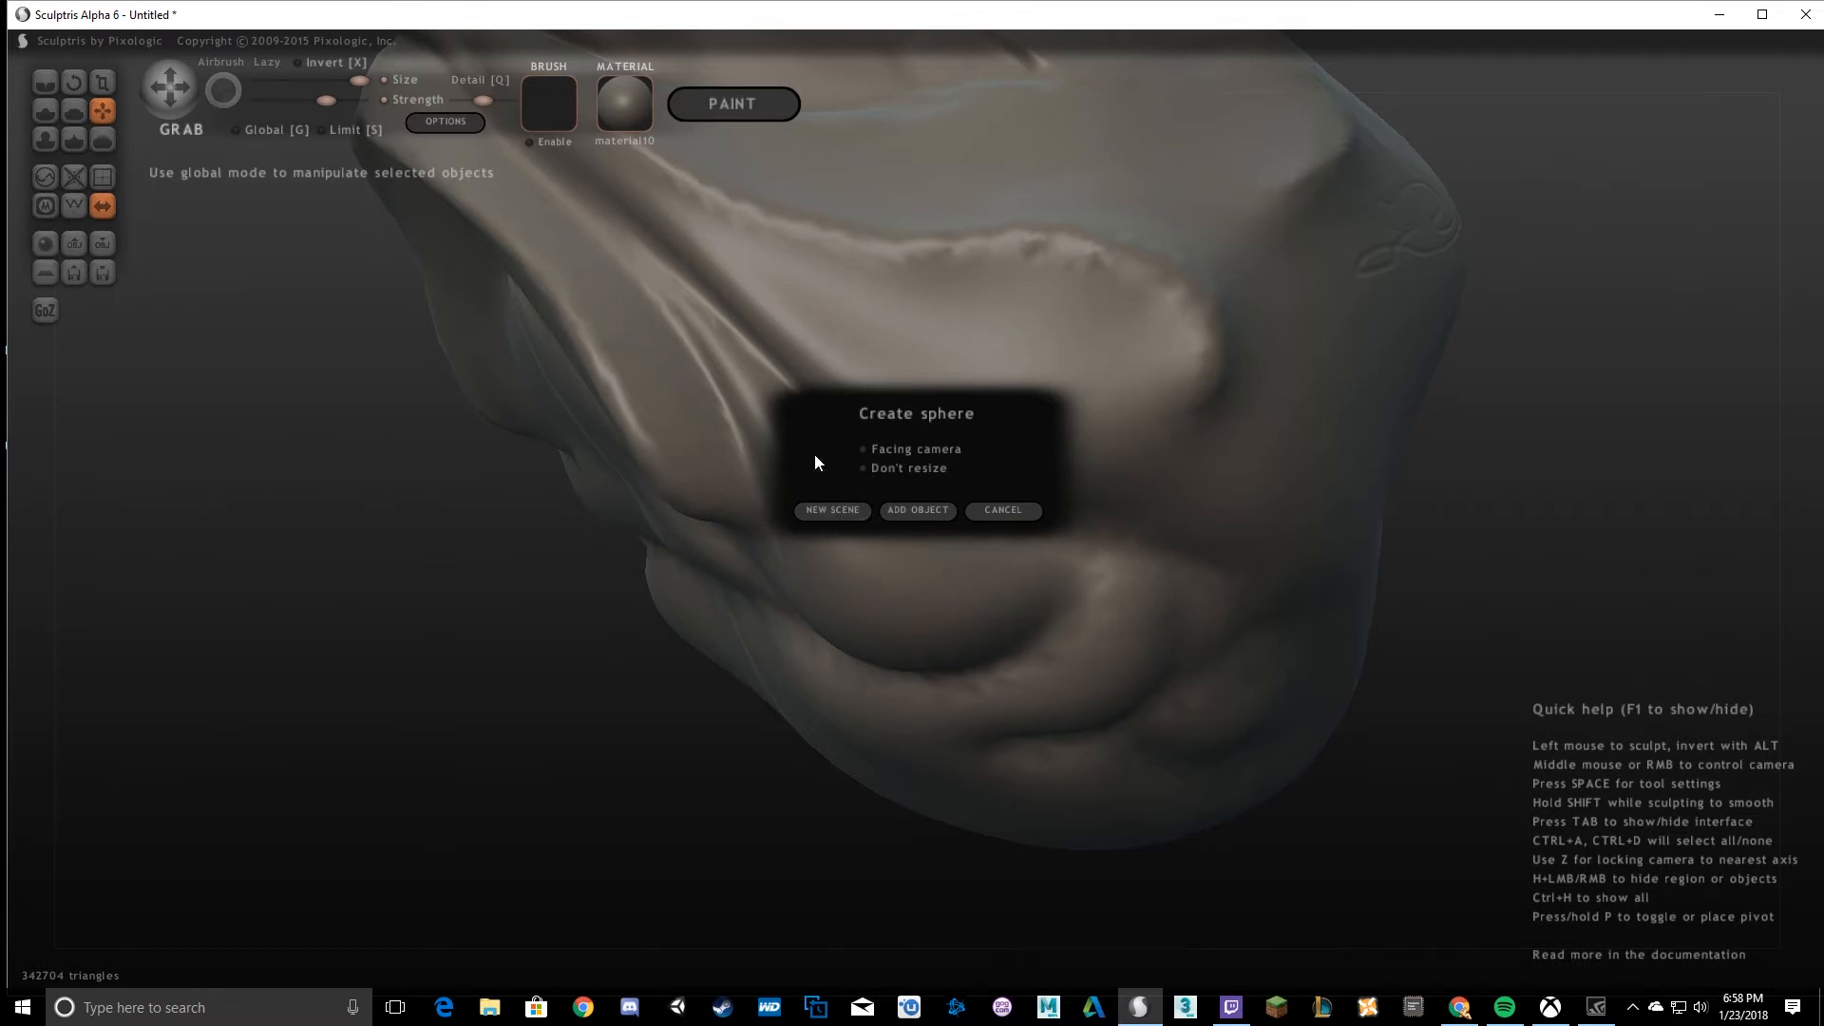
pyautogui.click(840, 512)
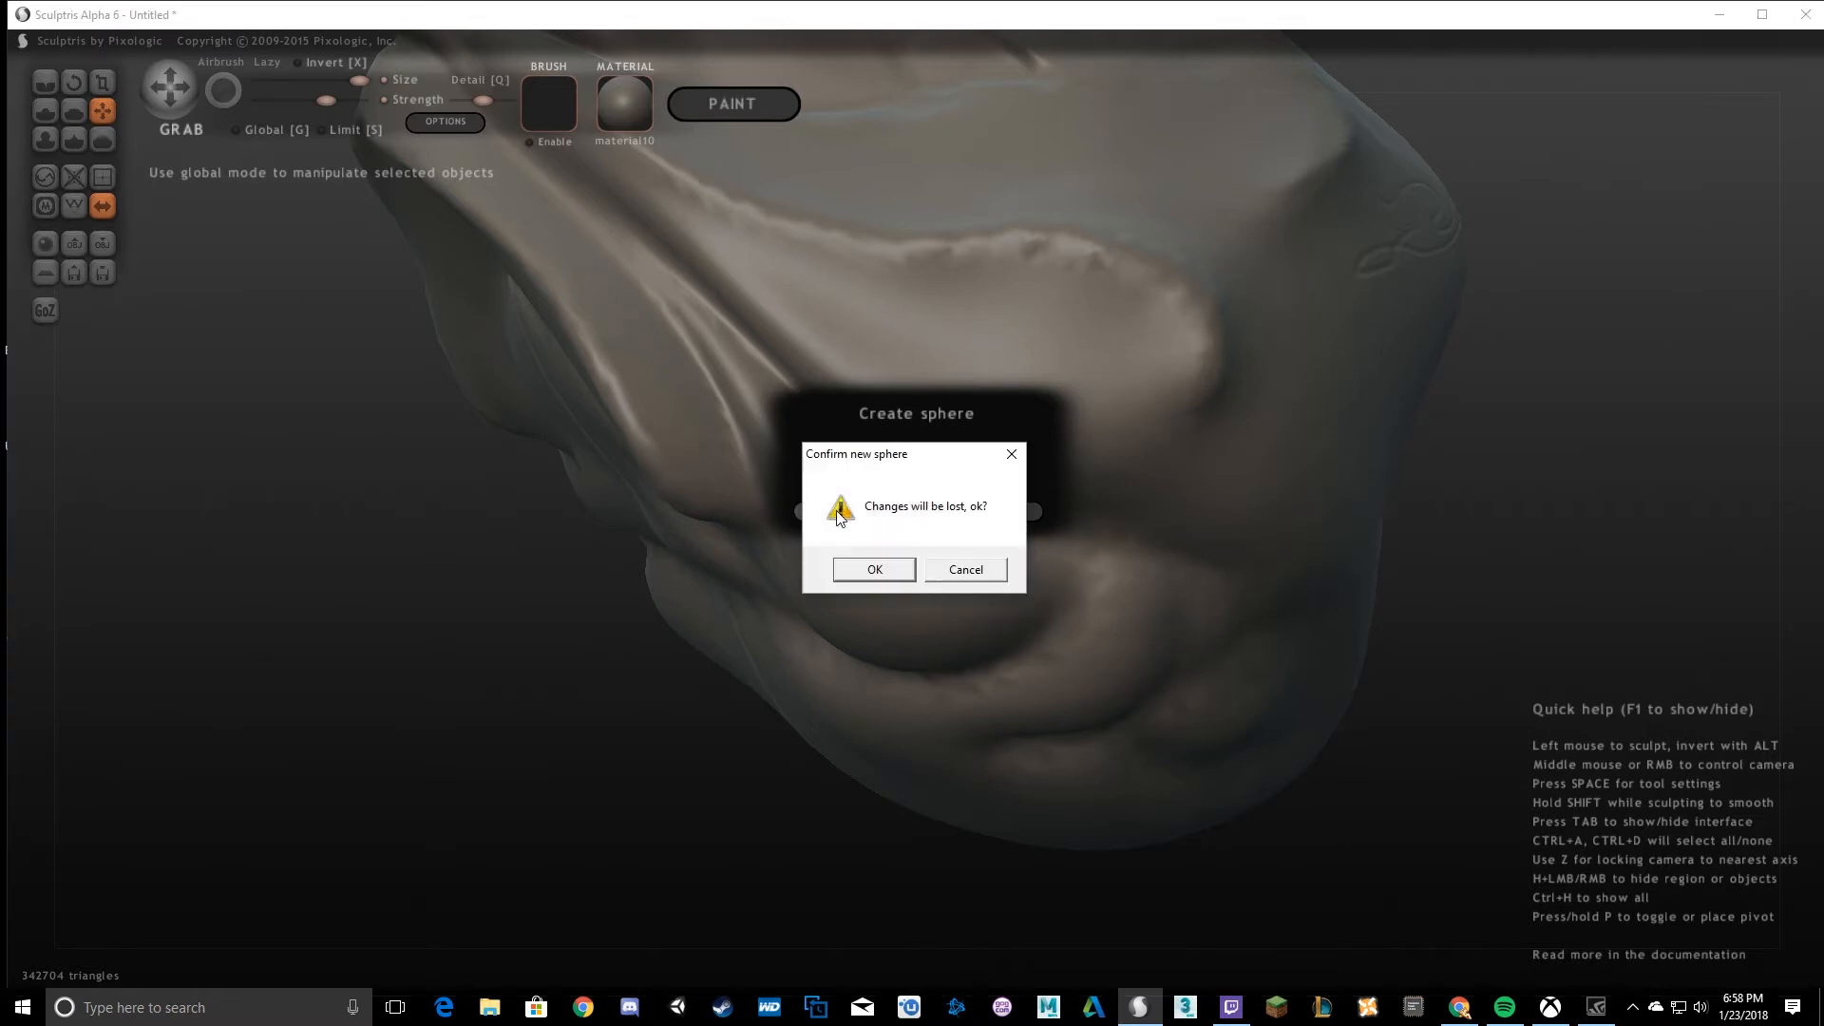
pyautogui.click(857, 570)
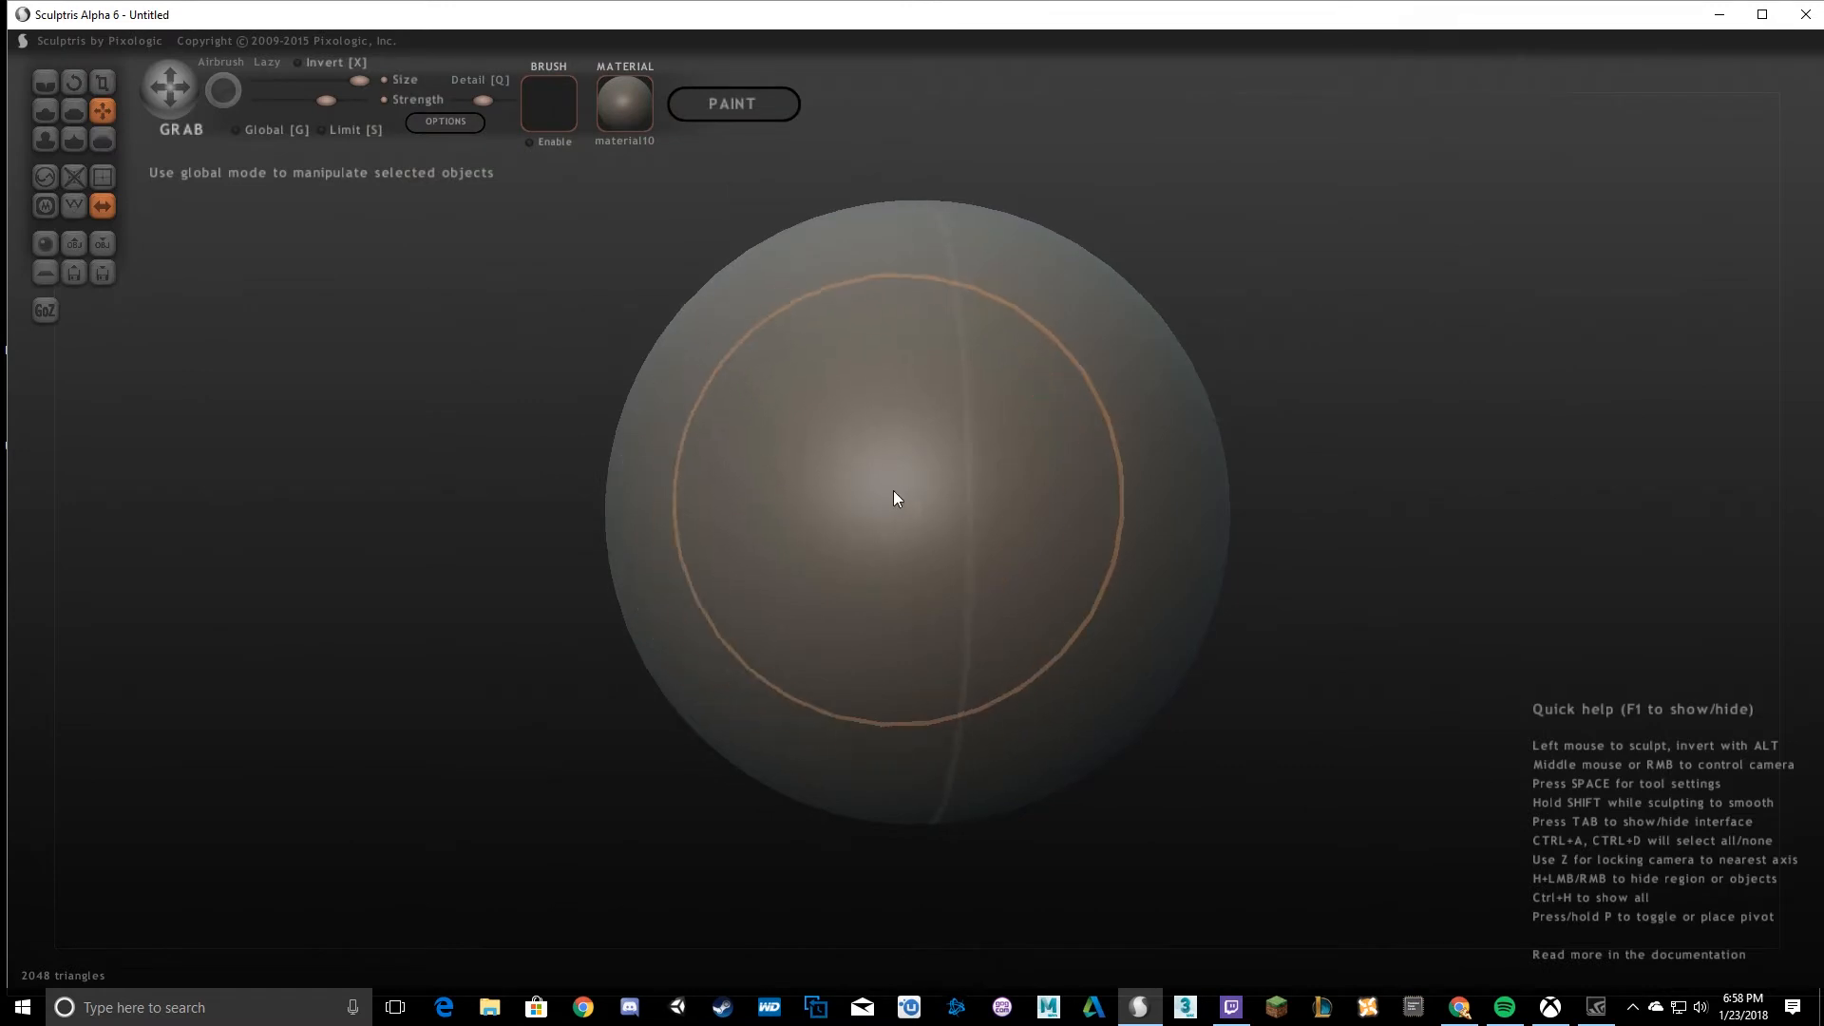
# Reduce the Grab tool's size and strength and pull two long spikes from the sphere's side.
pyautogui.scroll(3, 893, 490)
pyautogui.moveTo(870, 480); pyautogui.dragTo(912, 456, button='middle')
pyautogui.scroll(-2, 971, 478)
pyautogui.moveTo(347, 81); pyautogui.dragTo(328, 83)
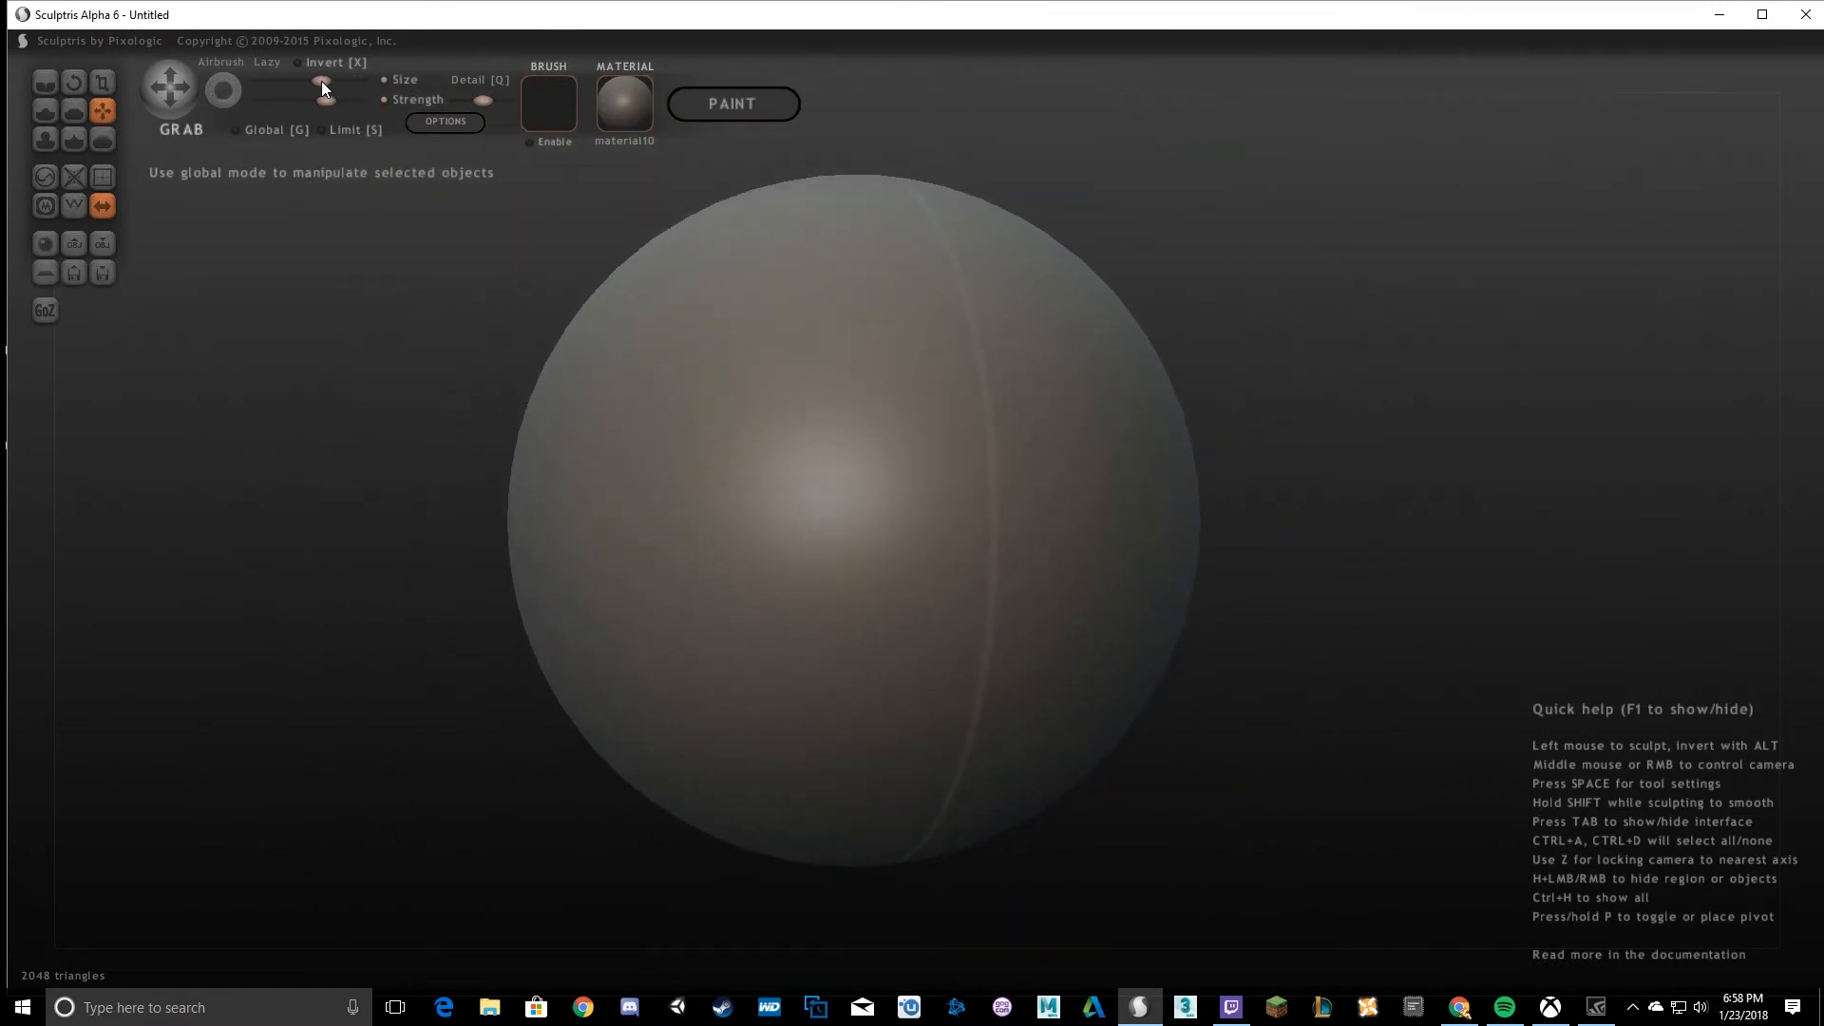
pyautogui.moveTo(659, 260); pyautogui.dragTo(582, 298, button='middle')
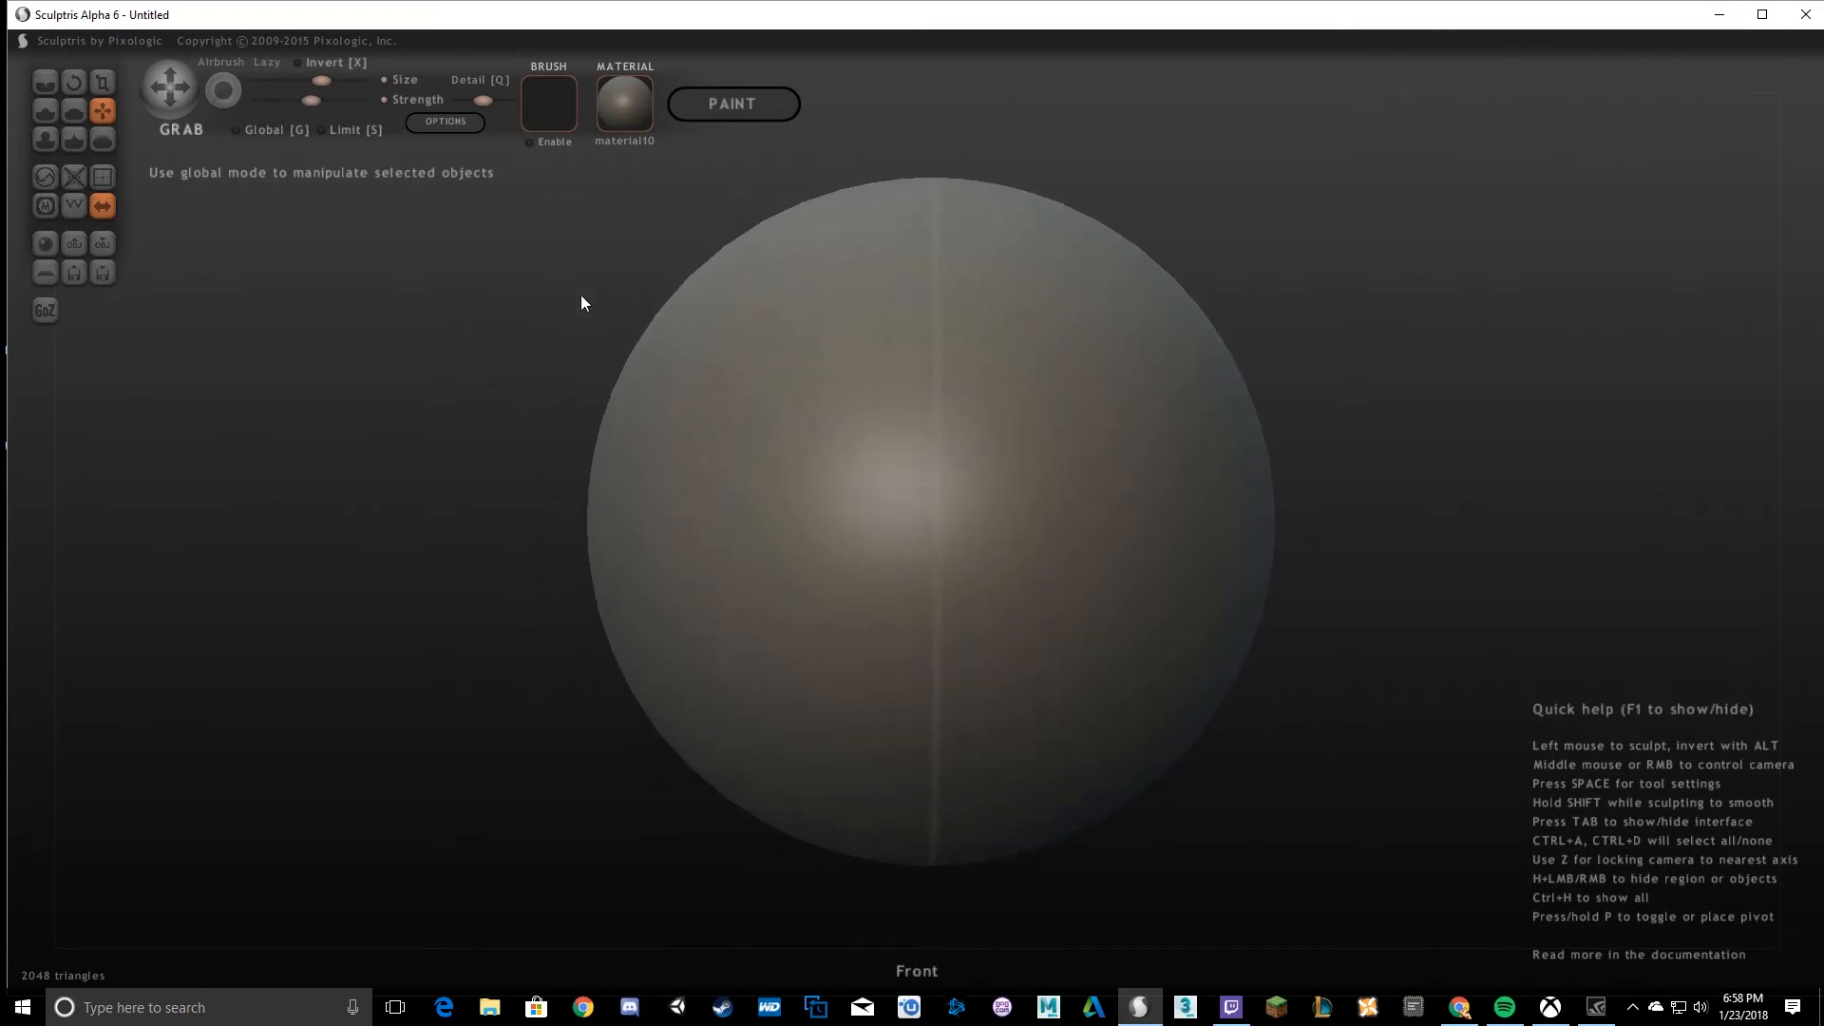
pyautogui.moveTo(623, 480); pyautogui.dragTo(601, 481, button='middle')
pyautogui.moveTo(601, 482)
pyautogui.mouseDown()
pyautogui.moveTo(504, 484)
pyautogui.moveTo(317, 367)
pyautogui.moveTo(294, 415)
pyautogui.mouseUp()
pyautogui.moveTo(598, 694); pyautogui.dragTo(383, 766)
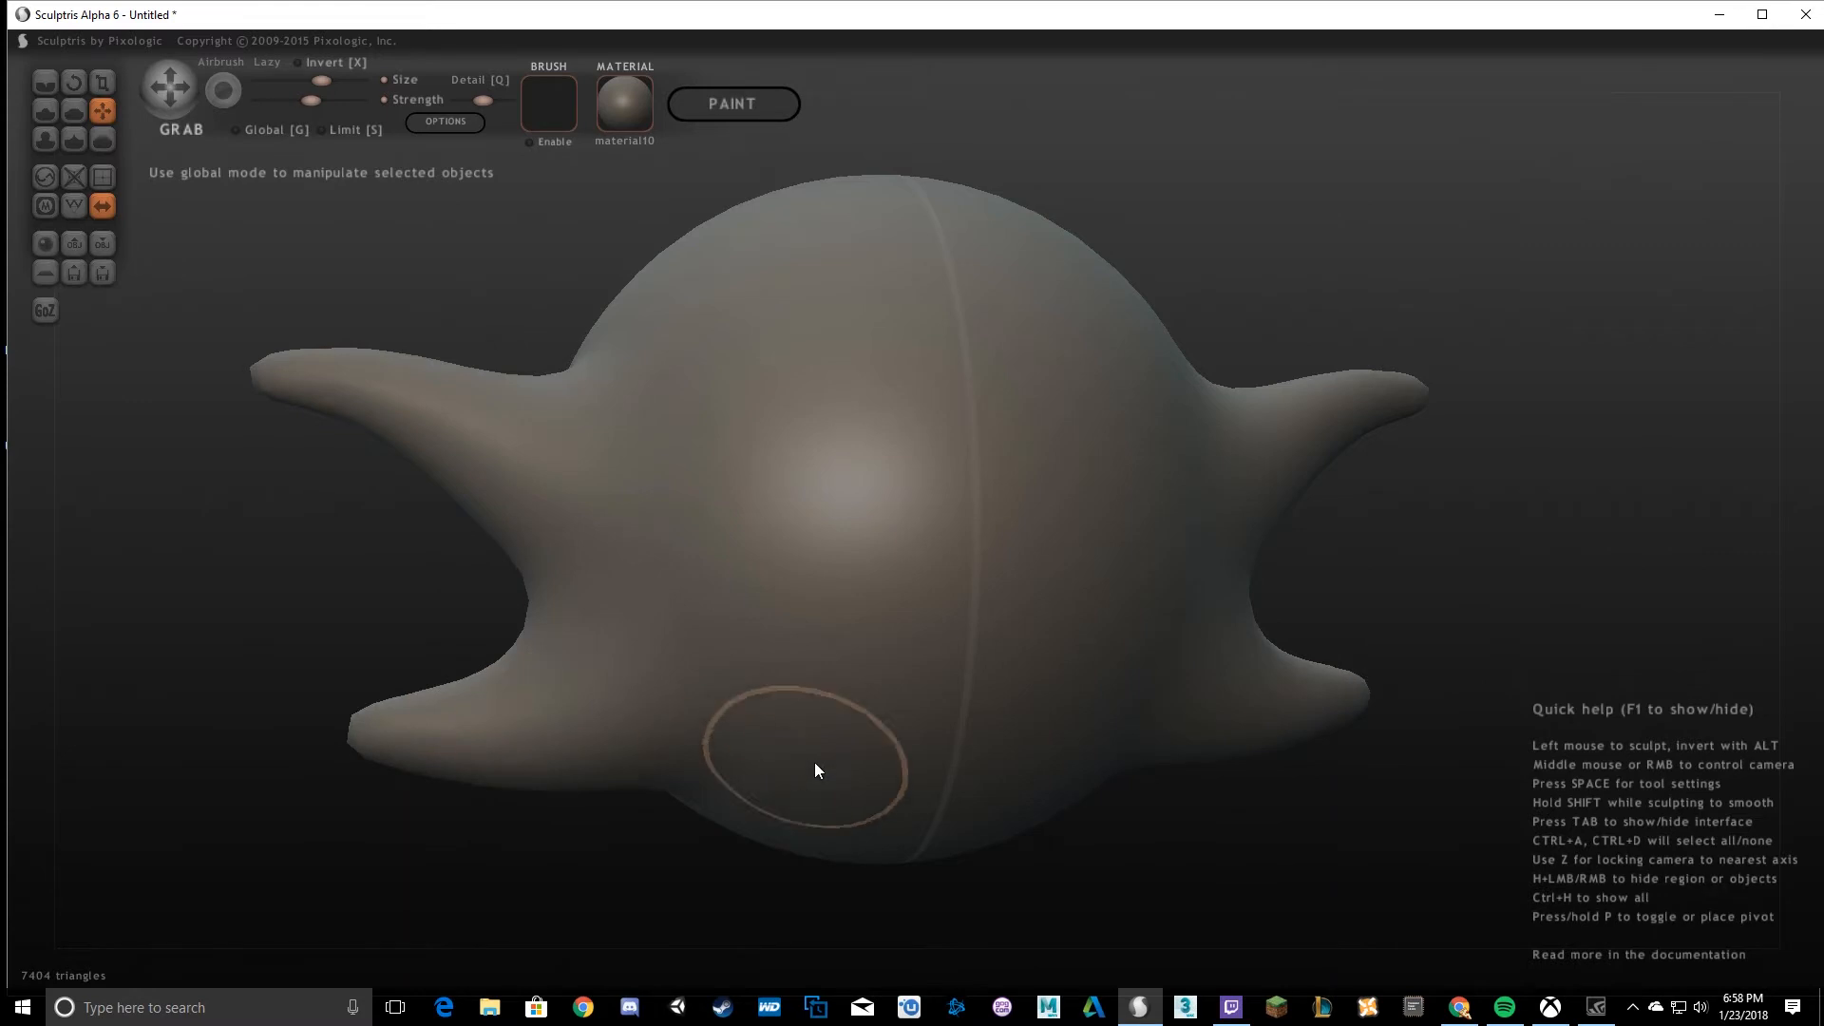
# Pull several spikes out of the front and upper surface of the sphere with the Grab tool.
pyautogui.moveTo(798, 773); pyautogui.dragTo(920, 741, button='middle')
pyautogui.moveTo(900, 485); pyautogui.dragTo(1067, 187)
pyautogui.moveTo(1067, 187)
pyautogui.mouseDown(button='middle')
pyautogui.moveTo(988, 395)
pyautogui.moveTo(1069, 510)
pyautogui.moveTo(1112, 379)
pyautogui.mouseUp(button='middle')
pyautogui.moveTo(1111, 379); pyautogui.dragTo(1222, 114)
pyautogui.moveTo(1222, 114); pyautogui.dragTo(958, 193, button='middle')
pyautogui.moveTo(957, 193); pyautogui.dragTo(888, 138)
pyautogui.moveTo(978, 408); pyautogui.dragTo(1182, 344, button='middle')
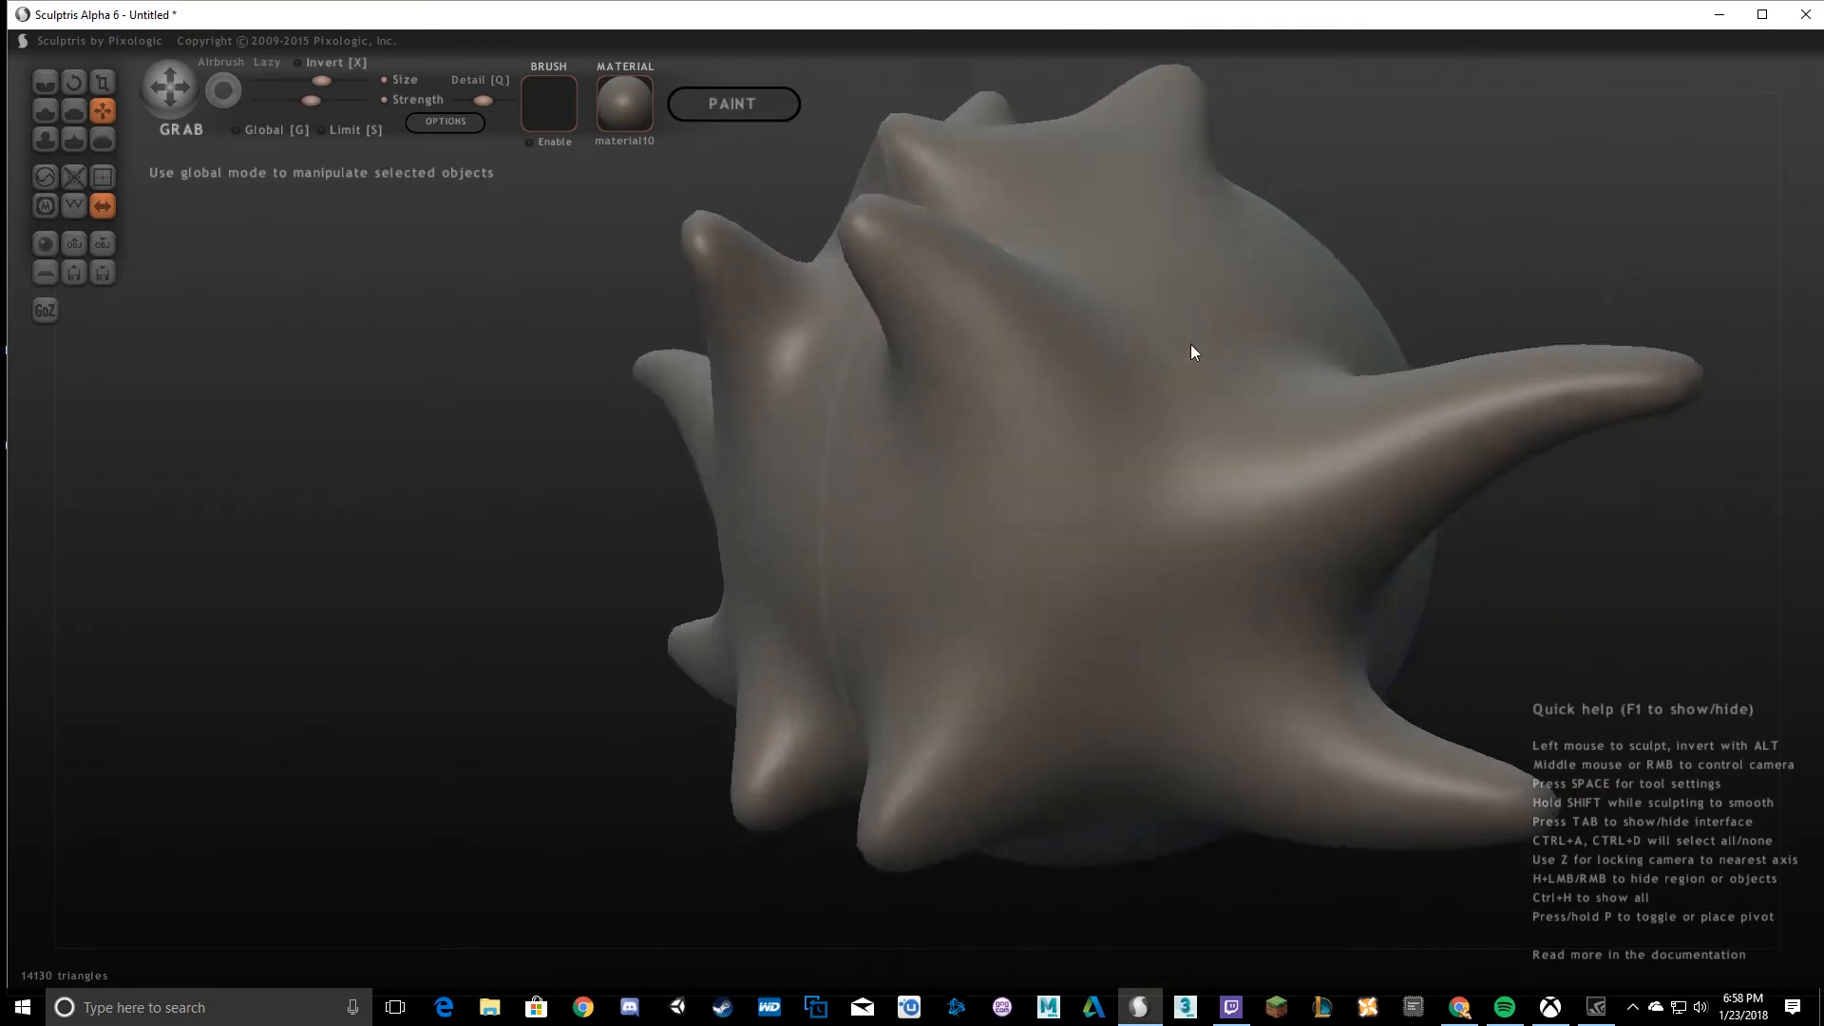
# Pull three more spikes out of the lower front and the side of the spiky form.
pyautogui.scroll(-4, 1121, 409)
pyautogui.moveTo(1059, 472); pyautogui.dragTo(1017, 394, button='middle')
pyautogui.scroll(3, 1064, 532)
pyautogui.moveTo(1086, 616)
pyautogui.mouseDown()
pyautogui.moveTo(977, 753)
pyautogui.moveTo(760, 893)
pyautogui.mouseUp()
pyautogui.moveTo(760, 893)
pyautogui.mouseDown(button='middle')
pyautogui.moveTo(1182, 698)
pyautogui.moveTo(1111, 643)
pyautogui.moveTo(1279, 437)
pyautogui.mouseUp(button='middle')
pyautogui.moveTo(1278, 436); pyautogui.dragTo(1735, 497)
pyautogui.moveTo(1735, 497); pyautogui.dragTo(1421, 591, button='middle')
pyautogui.moveTo(1421, 591)
pyautogui.mouseDown()
pyautogui.moveTo(1434, 476)
pyautogui.moveTo(1560, 305)
pyautogui.mouseUp()
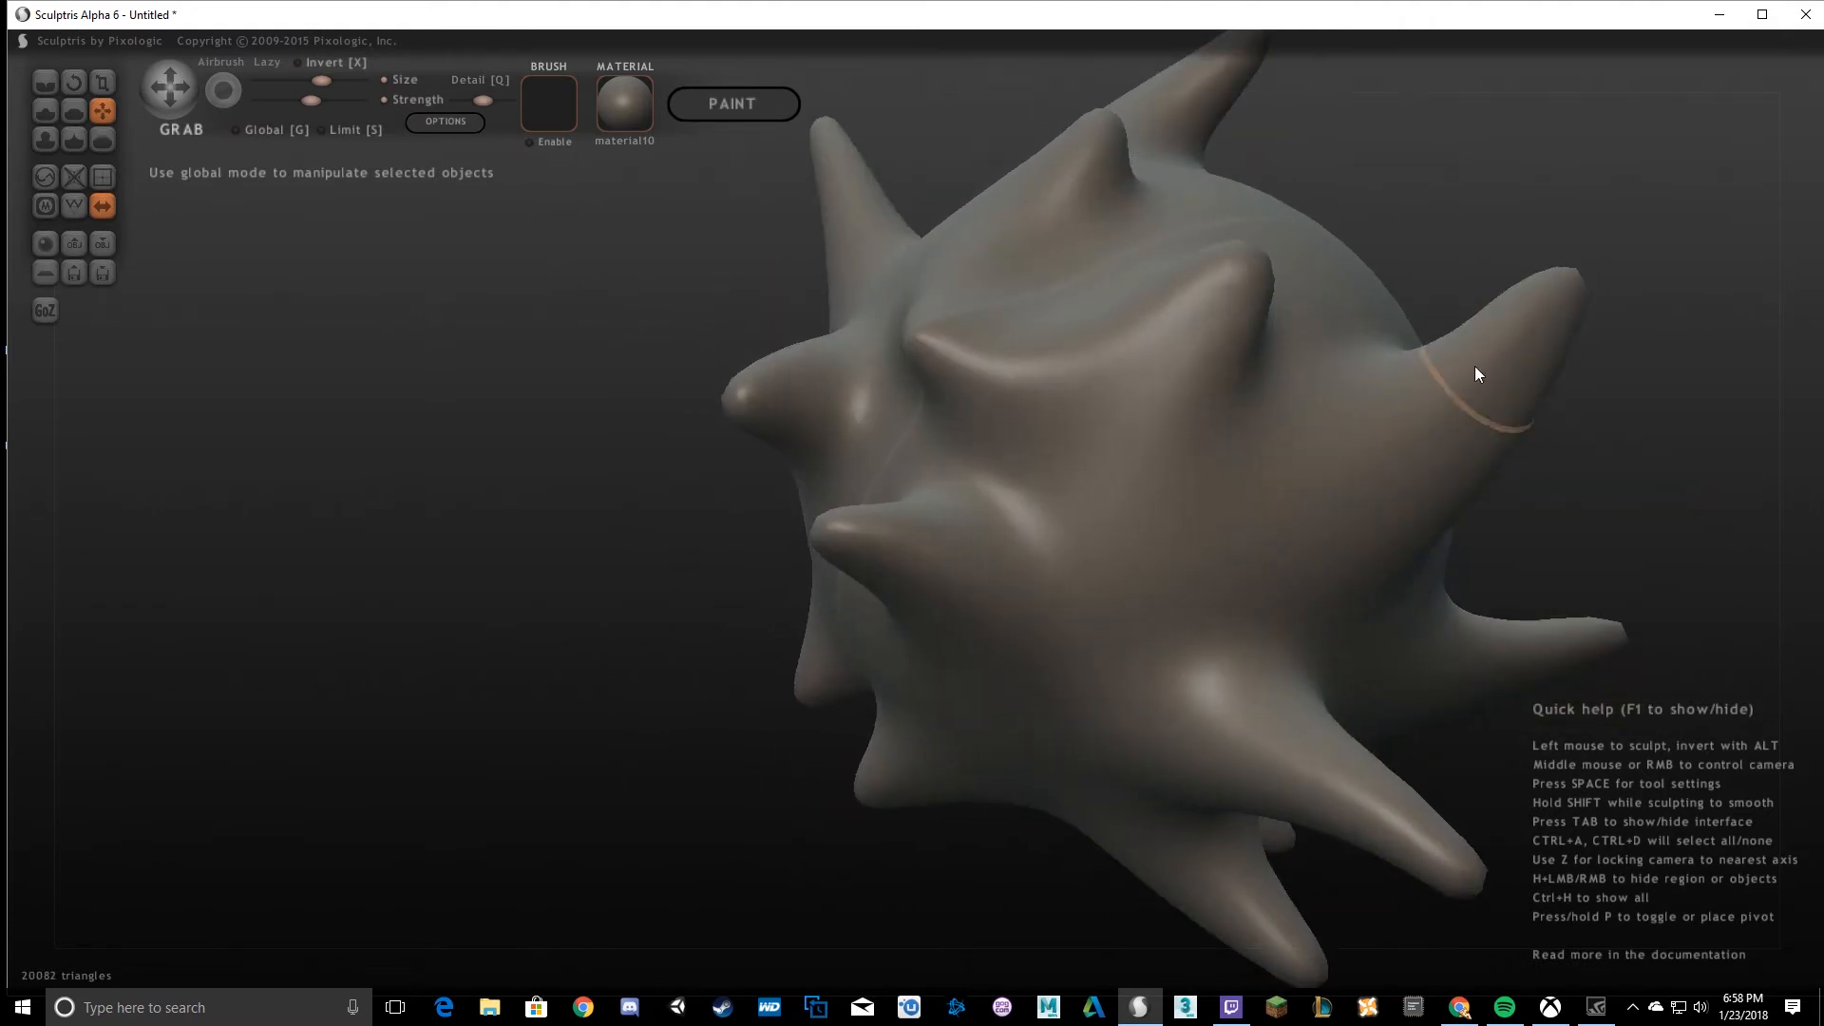
# Pull another spike outward from the upper side of the form with the Grab tool.
pyautogui.scroll(-4, 1377, 346)
pyautogui.moveTo(1377, 346)
pyautogui.mouseDown(button='middle')
pyautogui.moveTo(1176, 454)
pyautogui.moveTo(939, 496)
pyautogui.mouseUp(button='middle')
pyautogui.scroll(3, 996, 494)
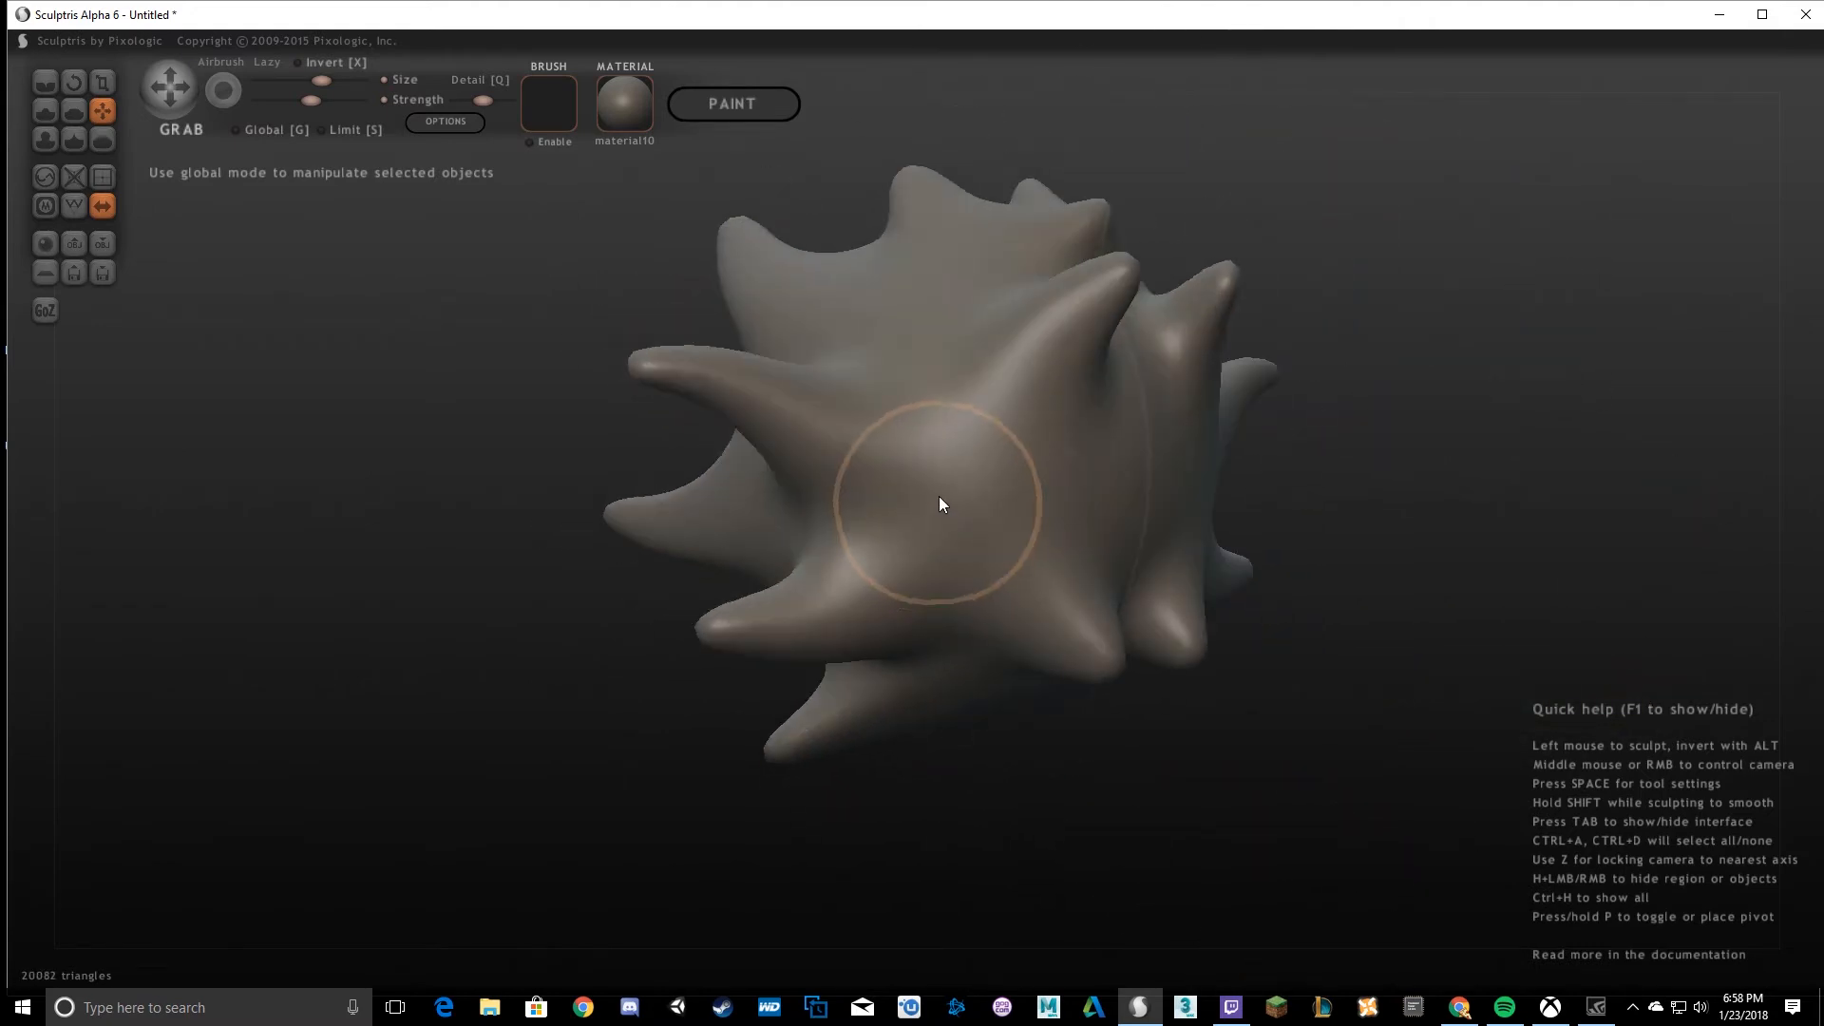
pyautogui.scroll(3, 926, 428)
pyautogui.moveTo(692, 190); pyautogui.dragTo(305, 224)
pyautogui.moveTo(305, 224); pyautogui.dragTo(1003, 543, button='middle')
pyautogui.scroll(-3, 1002, 543)
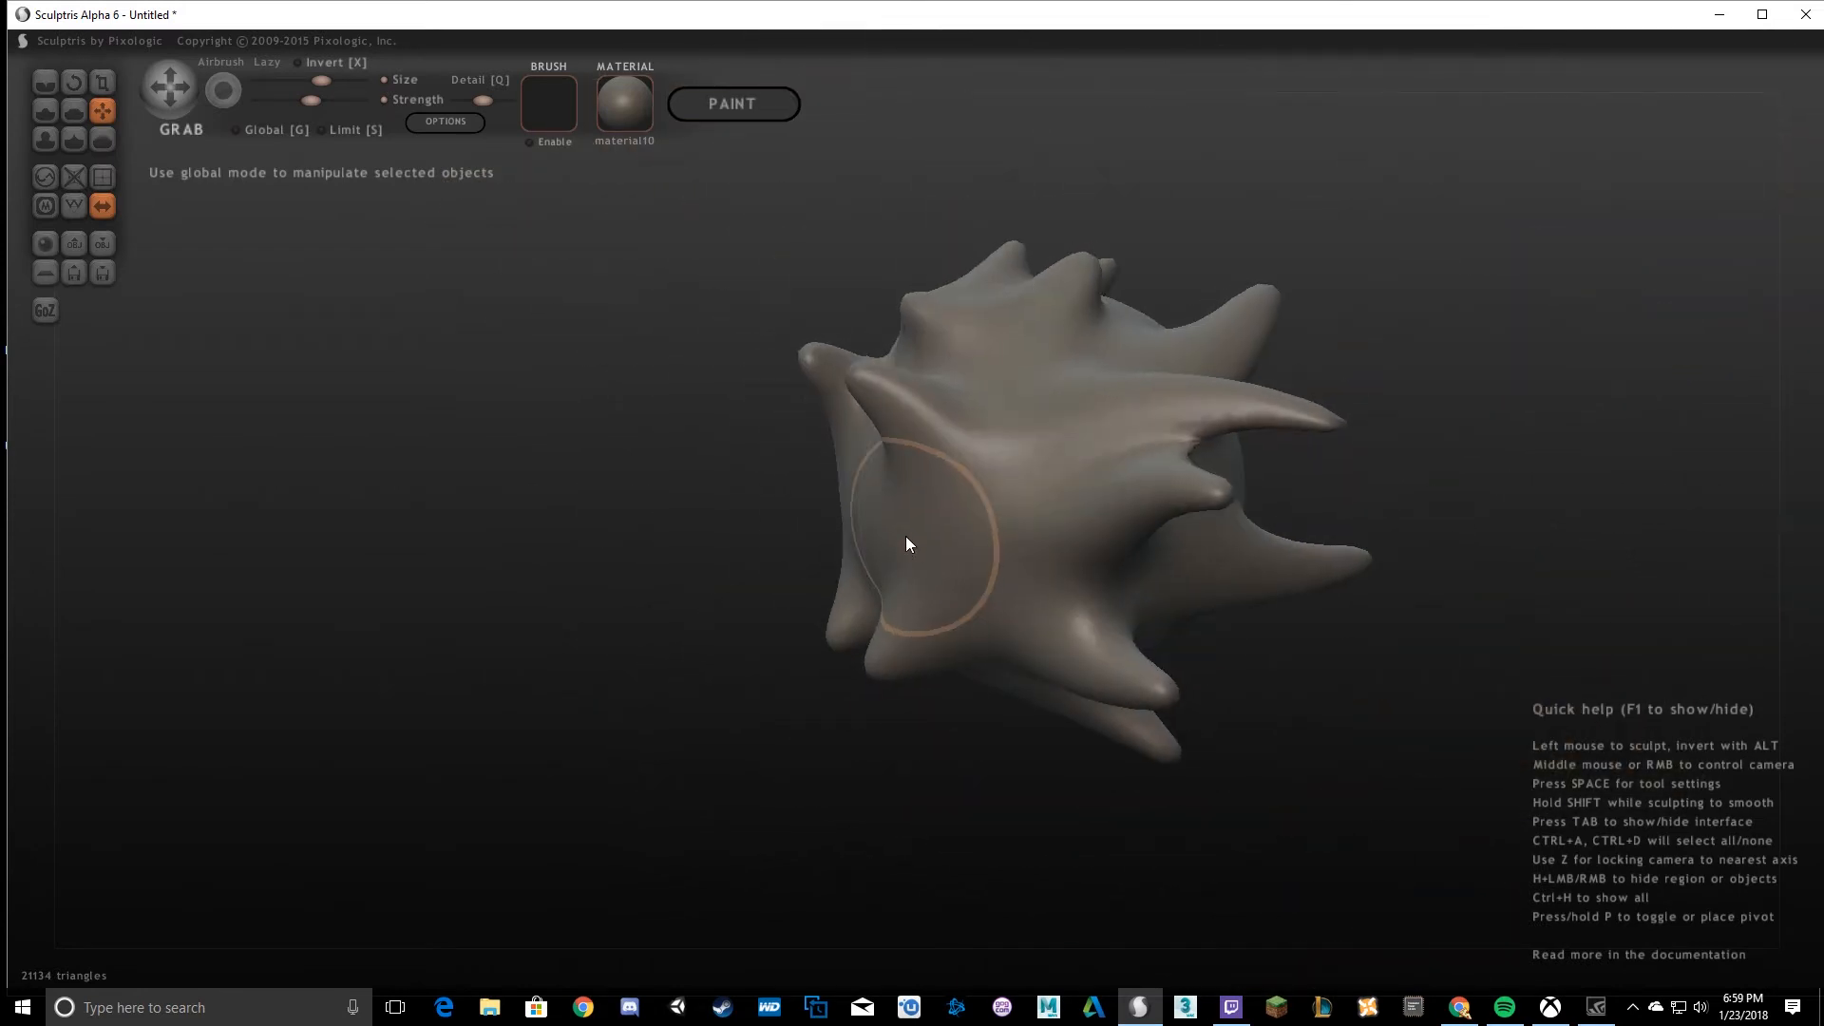
# Grab the front and the side of the spiky form and stretch both areas far outward.
pyautogui.scroll(3, 903, 542)
pyautogui.moveTo(896, 550); pyautogui.dragTo(608, 724)
pyautogui.moveTo(608, 724)
pyautogui.mouseDown(button='middle')
pyautogui.moveTo(724, 713)
pyautogui.moveTo(966, 578)
pyautogui.mouseUp(button='middle')
pyautogui.moveTo(966, 578)
pyautogui.mouseDown()
pyautogui.moveTo(1181, 652)
pyautogui.moveTo(1442, 555)
pyautogui.mouseUp()
pyautogui.moveTo(1442, 555); pyautogui.dragTo(788, 518, button='middle')
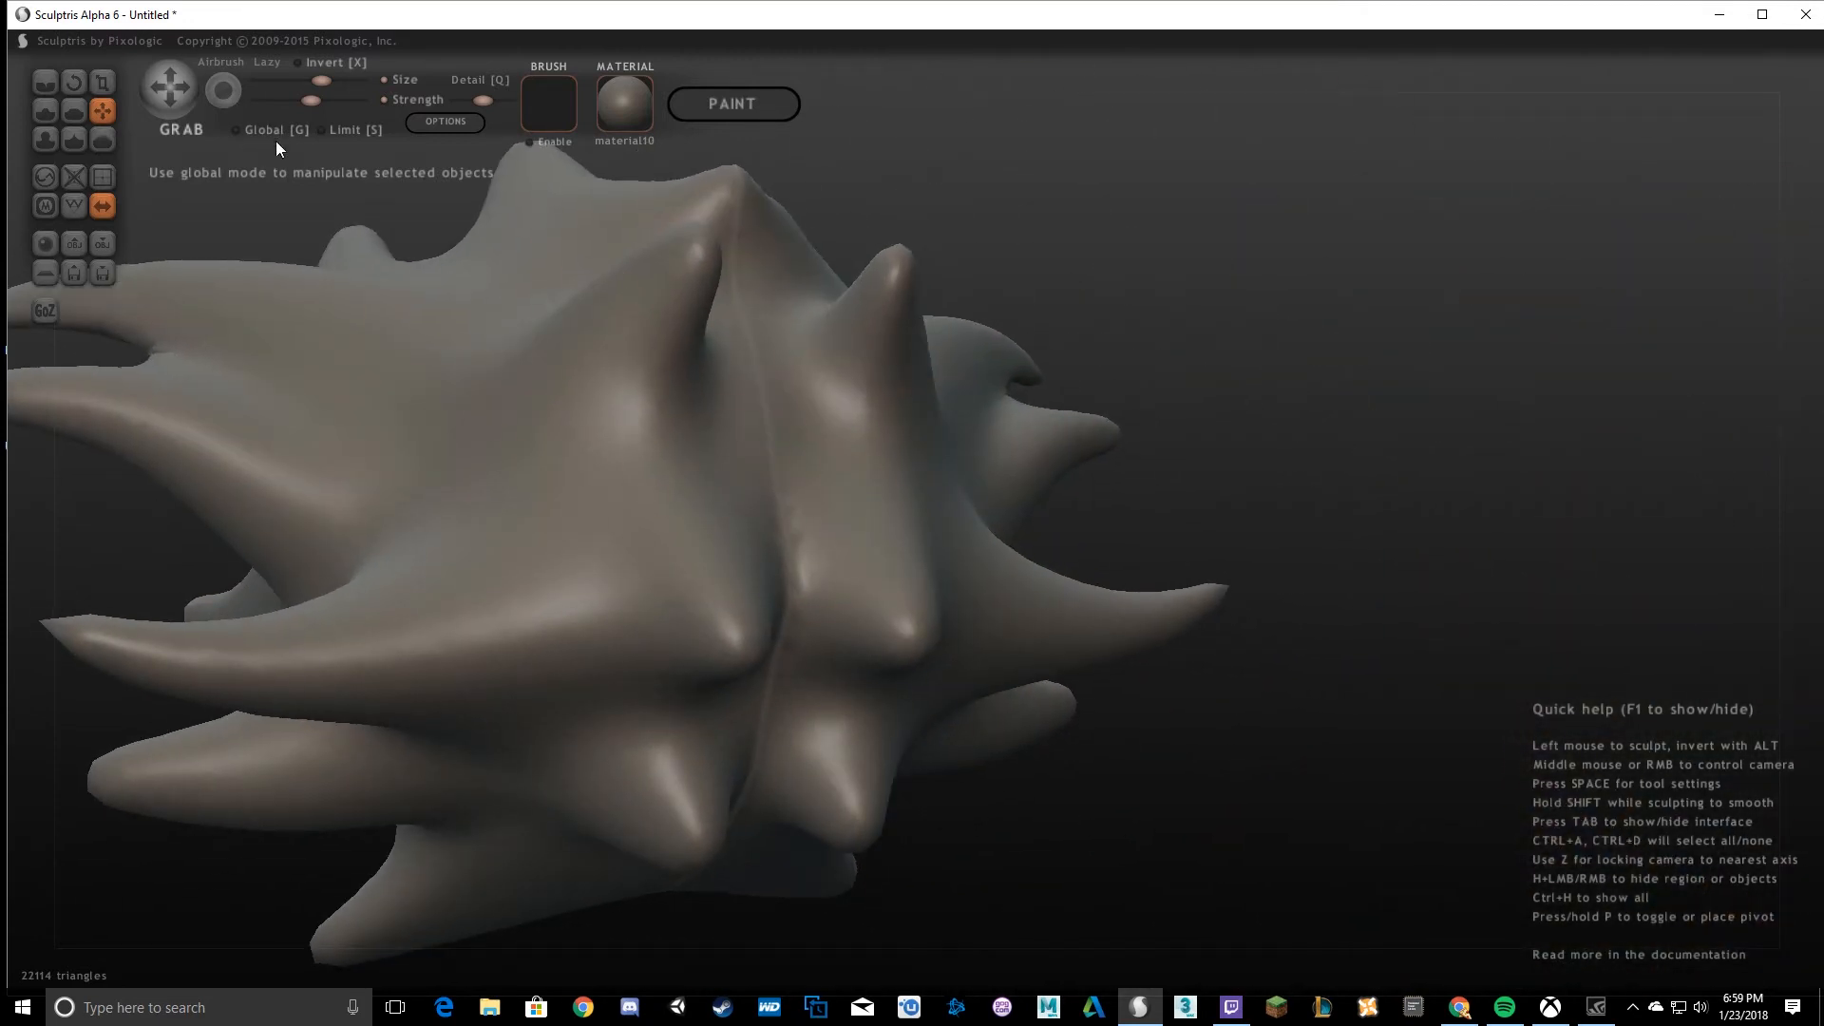
# Switch the Grab tool from Global to Limit and pull the upper side surface outward.
pyautogui.moveTo(562, 253)
pyautogui.mouseDown(button='middle')
pyautogui.moveTo(778, 391)
pyautogui.moveTo(791, 454)
pyautogui.moveTo(883, 291)
pyautogui.moveTo(870, 642)
pyautogui.moveTo(858, 269)
pyautogui.moveTo(852, 583)
pyautogui.moveTo(818, 329)
pyautogui.moveTo(845, 513)
pyautogui.moveTo(617, 342)
pyautogui.mouseUp(button='middle')
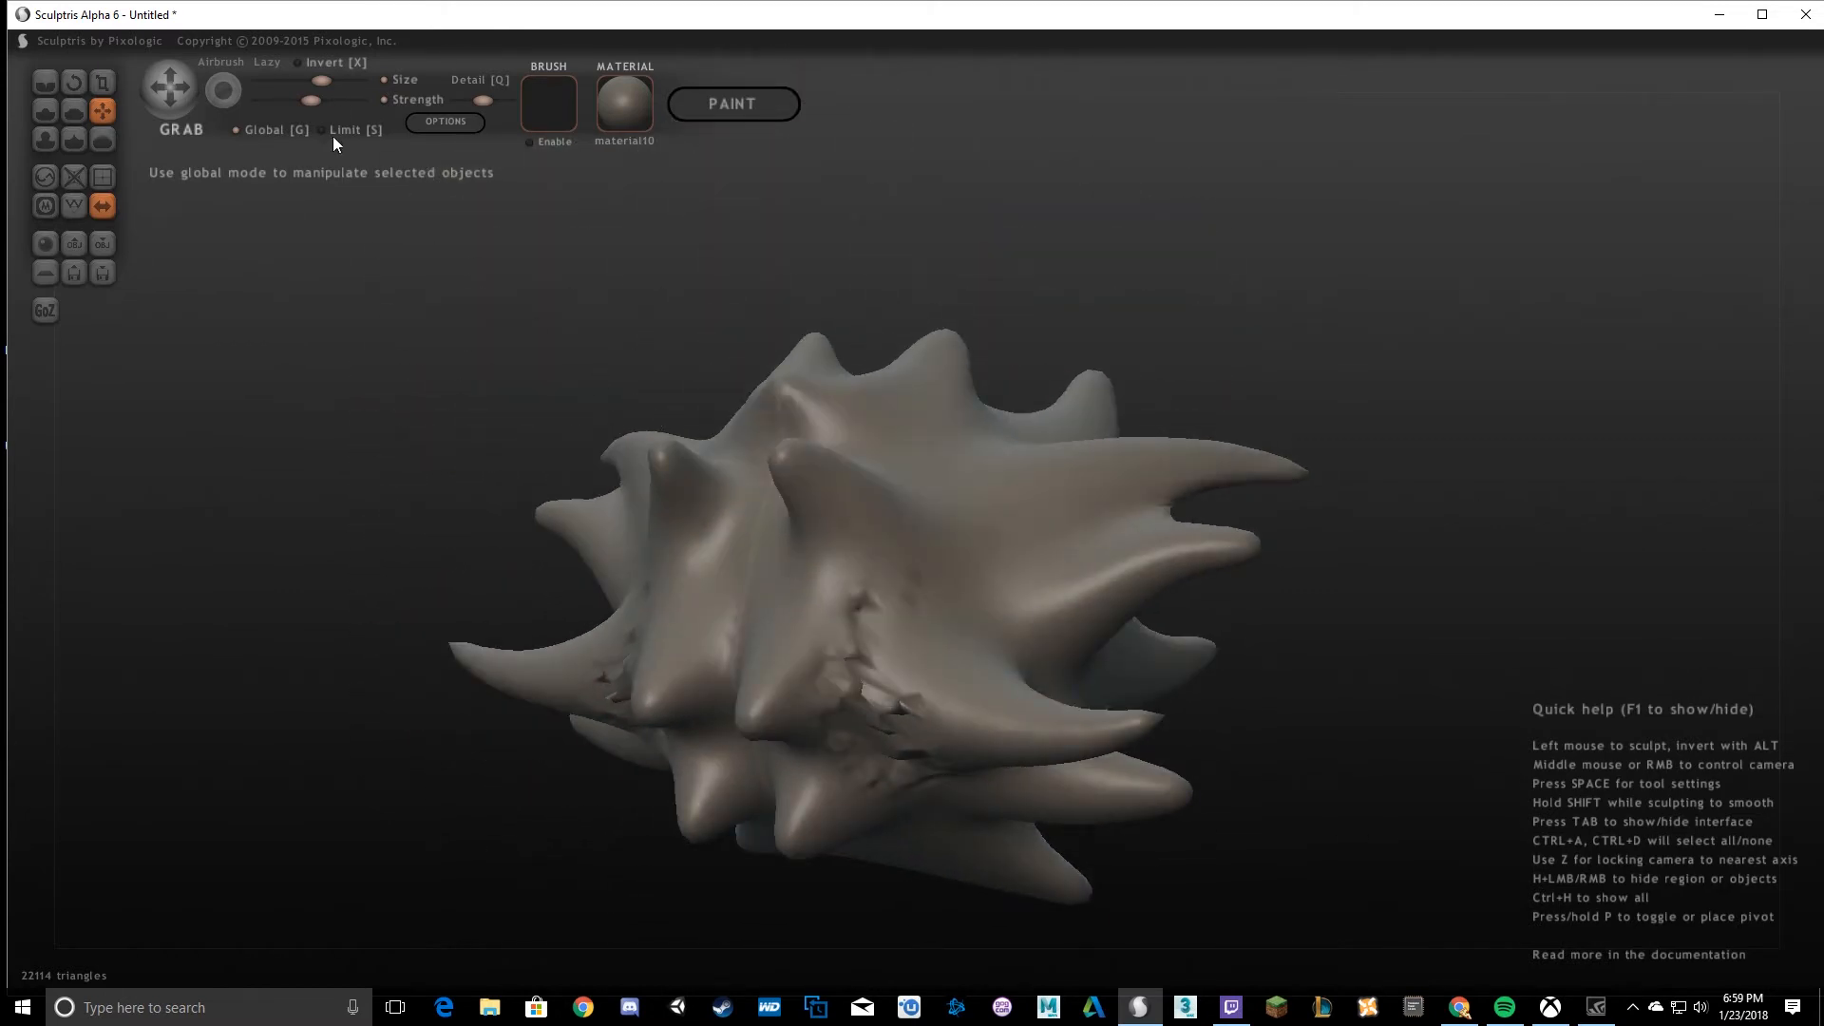
pyautogui.click(242, 134)
pyautogui.scroll(6, 989, 521)
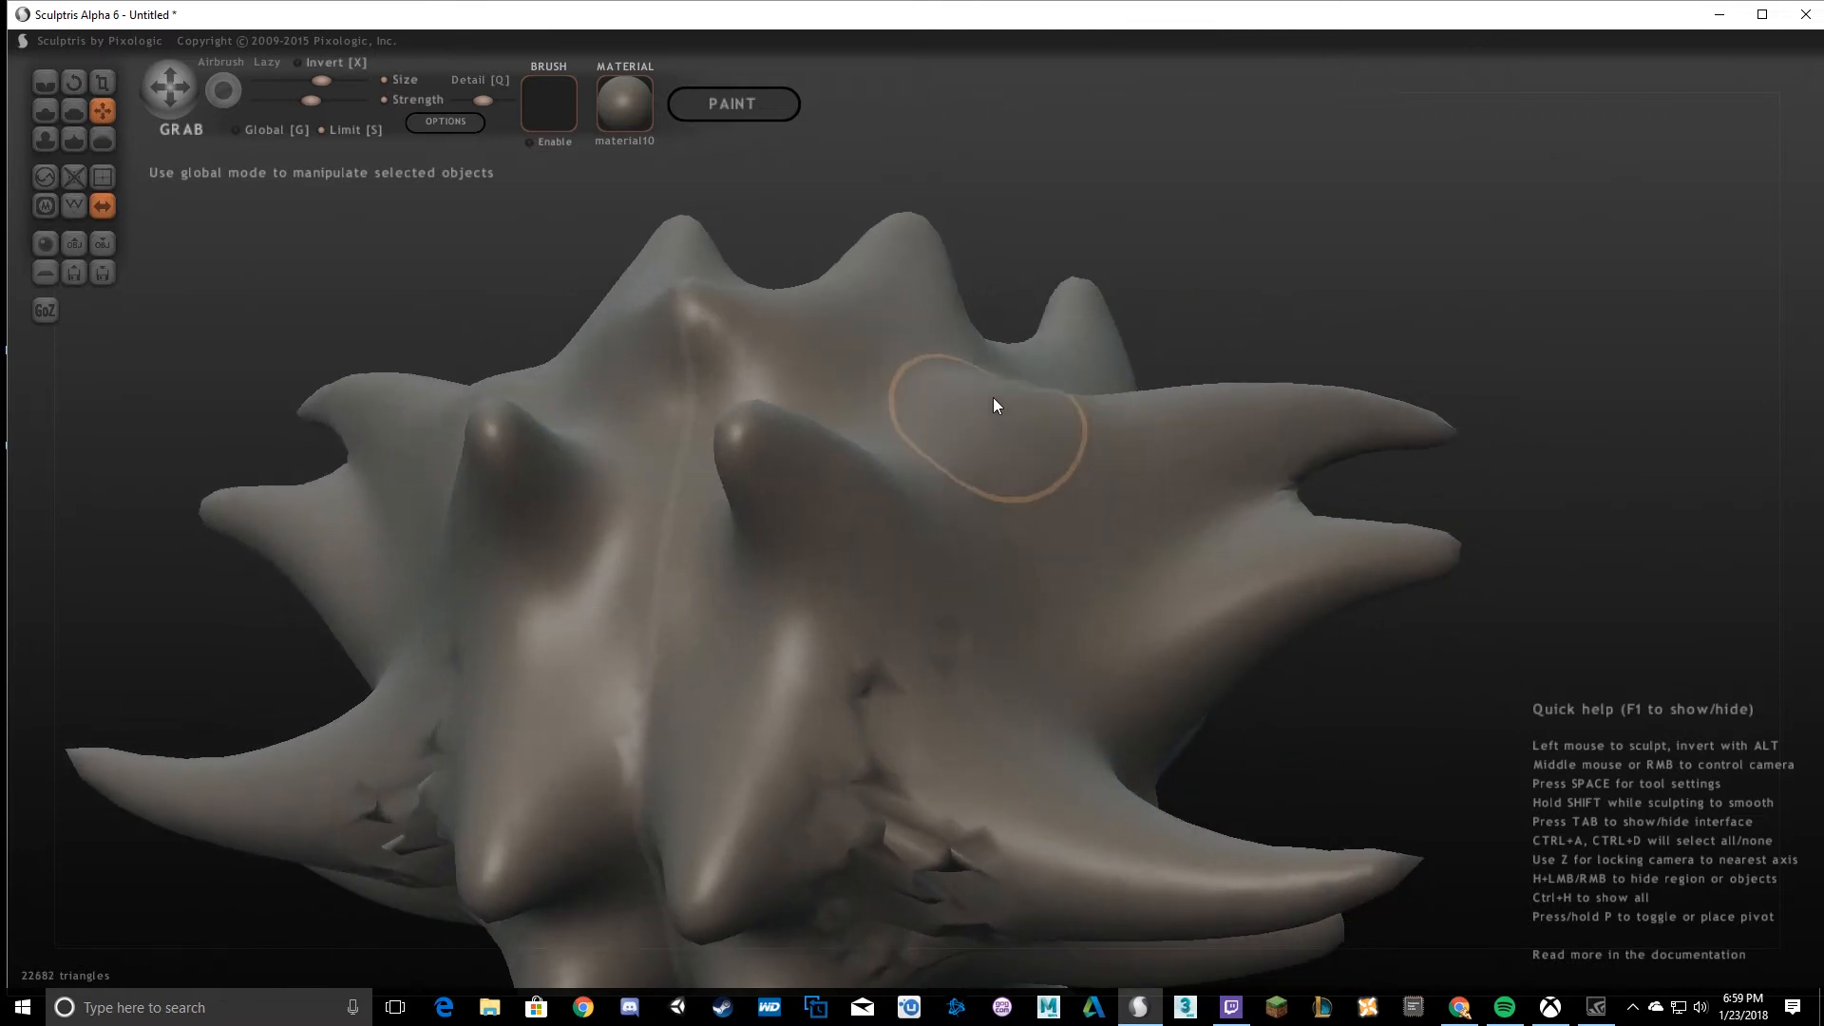
pyautogui.moveTo(994, 404)
pyautogui.mouseDown()
pyautogui.moveTo(1079, 162)
pyautogui.moveTo(1185, 98)
pyautogui.moveTo(1284, 121)
pyautogui.moveTo(1507, 370)
pyautogui.moveTo(1361, 270)
pyautogui.moveTo(1464, 235)
pyautogui.mouseUp()
pyautogui.moveTo(1465, 235)
pyautogui.mouseDown(button='middle')
pyautogui.moveTo(1247, 384)
pyautogui.moveTo(1457, 390)
pyautogui.moveTo(937, 171)
pyautogui.moveTo(997, 270)
pyautogui.mouseUp(button='middle')
# Toggle the Grab tool's Limit option between pulls to compare how the surface stretches with and without it.
pyautogui.click(343, 138)
pyautogui.moveTo(864, 460)
pyautogui.mouseDown()
pyautogui.moveTo(1299, 465)
pyautogui.moveTo(1444, 498)
pyautogui.moveTo(1655, 511)
pyautogui.mouseUp()
pyautogui.click(343, 130)
pyautogui.moveTo(902, 484)
pyautogui.mouseDown(button='middle')
pyautogui.moveTo(972, 506)
pyautogui.moveTo(833, 735)
pyautogui.mouseUp(button='middle')
pyautogui.moveTo(833, 732)
pyautogui.mouseDown()
pyautogui.moveTo(1276, 751)
pyautogui.moveTo(1633, 652)
pyautogui.moveTo(1819, 413)
pyautogui.moveTo(1746, 852)
pyautogui.moveTo(1340, 395)
pyautogui.moveTo(843, 522)
pyautogui.moveTo(1360, 727)
pyautogui.moveTo(1380, 190)
pyautogui.moveTo(1704, 522)
pyautogui.moveTo(1380, 127)
pyautogui.moveTo(1669, 694)
pyautogui.moveTo(1713, 596)
pyautogui.moveTo(1672, 499)
pyautogui.moveTo(1520, 485)
pyautogui.mouseUp()
pyautogui.moveTo(804, 444)
pyautogui.mouseDown(button='middle')
pyautogui.moveTo(1026, 471)
pyautogui.moveTo(1146, 443)
pyautogui.moveTo(976, 565)
pyautogui.moveTo(396, 625)
pyautogui.moveTo(595, 589)
pyautogui.moveTo(300, 532)
pyautogui.moveTo(310, 614)
pyautogui.moveTo(1143, 569)
pyautogui.moveTo(773, 579)
pyautogui.moveTo(761, 294)
pyautogui.moveTo(741, 276)
pyautogui.moveTo(800, 493)
pyautogui.mouseUp(button='middle')
# Swell the surface beside the front spikes with the Inflate brush to start a rounded lump.
pyautogui.click(43, 141)
pyautogui.moveTo(671, 450)
pyautogui.mouseDown(button='right')
pyautogui.moveTo(660, 436)
pyautogui.moveTo(864, 376)
pyautogui.moveTo(734, 449)
pyautogui.mouseUp(button='right')
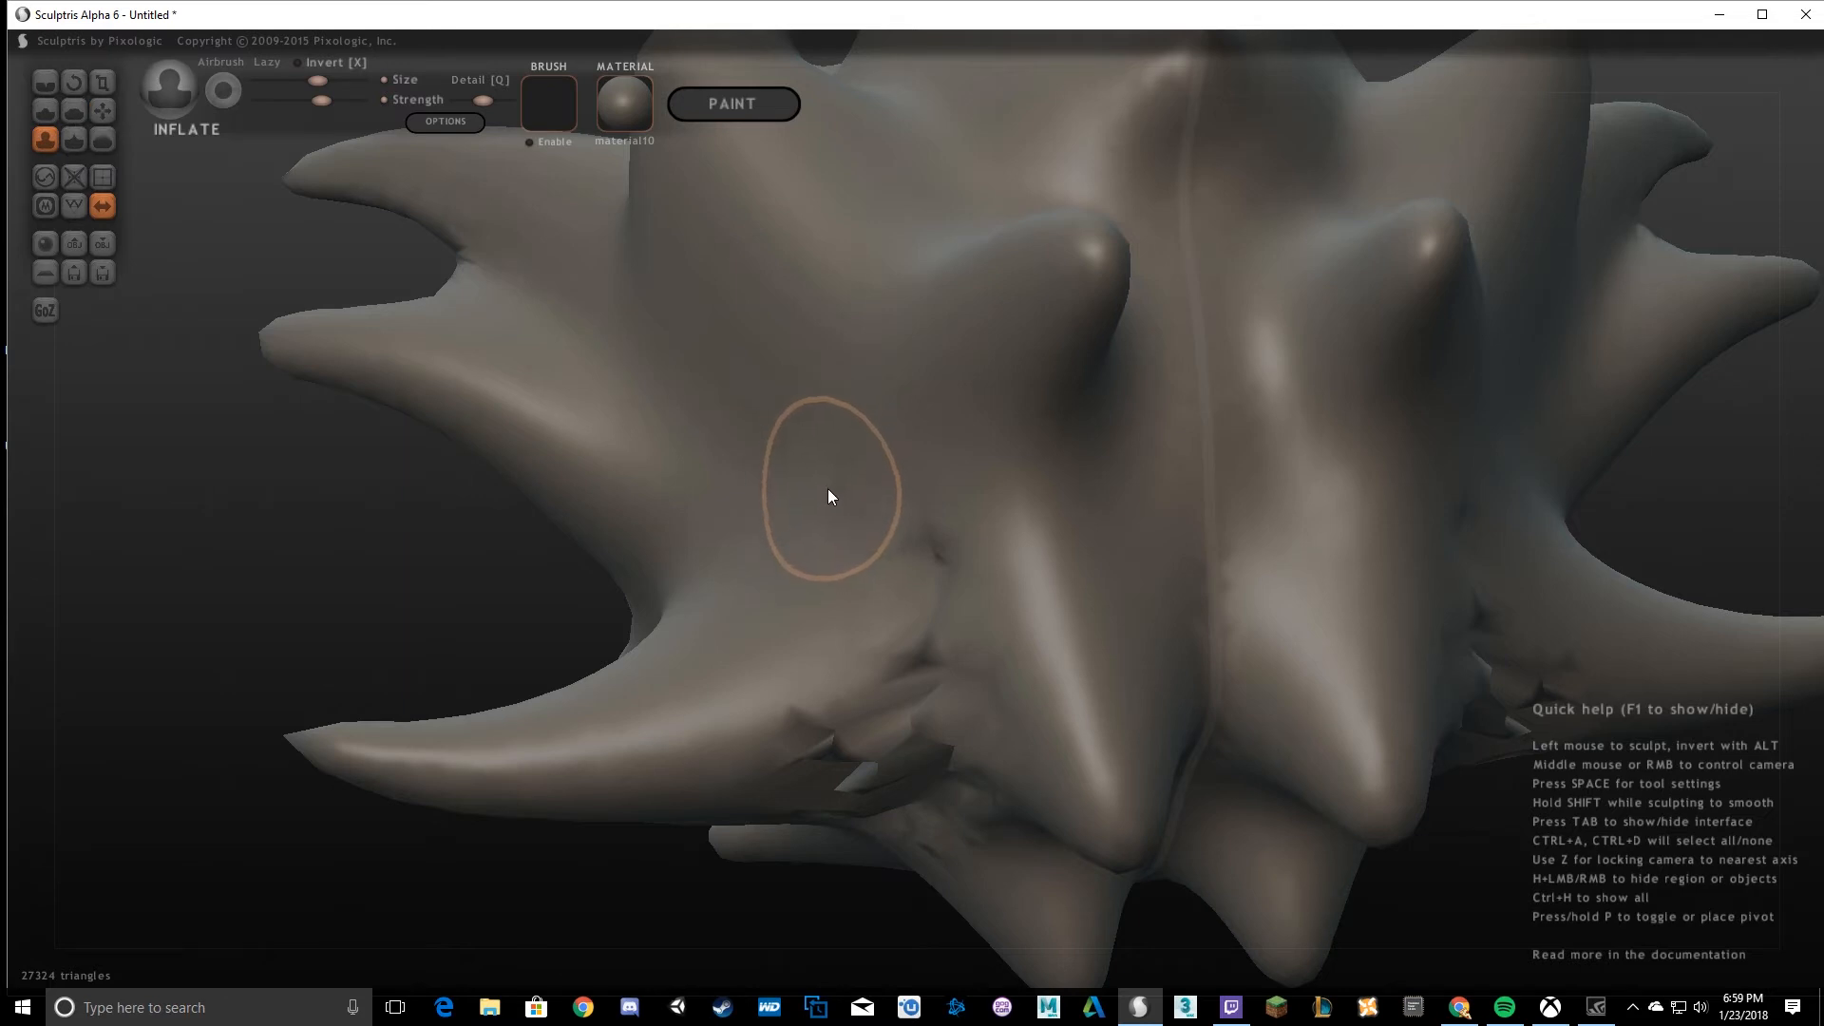
pyautogui.moveTo(812, 493)
pyautogui.mouseDown()
pyautogui.moveTo(802, 483)
pyautogui.moveTo(859, 492)
pyautogui.moveTo(733, 462)
pyautogui.moveTo(773, 476)
pyautogui.moveTo(802, 522)
pyautogui.moveTo(832, 468)
pyautogui.moveTo(737, 456)
pyautogui.moveTo(811, 521)
pyautogui.moveTo(839, 504)
pyautogui.mouseUp()
pyautogui.moveTo(839, 504); pyautogui.dragTo(1013, 516, button='middle')
pyautogui.moveTo(1012, 509)
pyautogui.mouseDown()
pyautogui.moveTo(876, 467)
pyautogui.moveTo(1005, 442)
pyautogui.moveTo(950, 397)
pyautogui.moveTo(859, 441)
pyautogui.mouseUp()
pyautogui.moveTo(859, 449)
pyautogui.mouseDown(button='middle')
pyautogui.moveTo(1030, 440)
pyautogui.moveTo(794, 476)
pyautogui.mouseUp(button='middle')
pyautogui.moveTo(795, 476); pyautogui.dragTo(744, 440)
# Inflate the side lumps further until they form large bulbous, eye-like stalks.
pyautogui.moveTo(745, 440); pyautogui.dragTo(644, 587, button='middle')
pyautogui.moveTo(644, 587)
pyautogui.mouseDown()
pyautogui.moveTo(709, 513)
pyautogui.moveTo(650, 545)
pyautogui.mouseUp()
pyautogui.moveTo(650, 545); pyautogui.dragTo(813, 409, button='middle')
pyautogui.moveTo(813, 409)
pyautogui.mouseDown()
pyautogui.moveTo(794, 422)
pyautogui.moveTo(898, 418)
pyautogui.moveTo(754, 375)
pyautogui.moveTo(726, 458)
pyautogui.moveTo(813, 353)
pyautogui.moveTo(704, 318)
pyautogui.moveTo(709, 387)
pyautogui.moveTo(1058, 415)
pyautogui.mouseUp()
pyautogui.moveTo(1058, 415); pyautogui.dragTo(611, 352, button='middle')
pyautogui.moveTo(612, 345)
pyautogui.mouseDown()
pyautogui.moveTo(585, 385)
pyautogui.moveTo(602, 389)
pyautogui.moveTo(484, 351)
pyautogui.mouseUp()
pyautogui.scroll(-3, 484, 351)
pyautogui.moveTo(484, 351)
pyautogui.mouseDown(button='middle')
pyautogui.moveTo(814, 426)
pyautogui.moveTo(802, 488)
pyautogui.moveTo(1112, 504)
pyautogui.moveTo(998, 423)
pyautogui.moveTo(990, 503)
pyautogui.moveTo(1461, 525)
pyautogui.moveTo(1205, 533)
pyautogui.moveTo(745, 443)
pyautogui.mouseUp(button='middle')
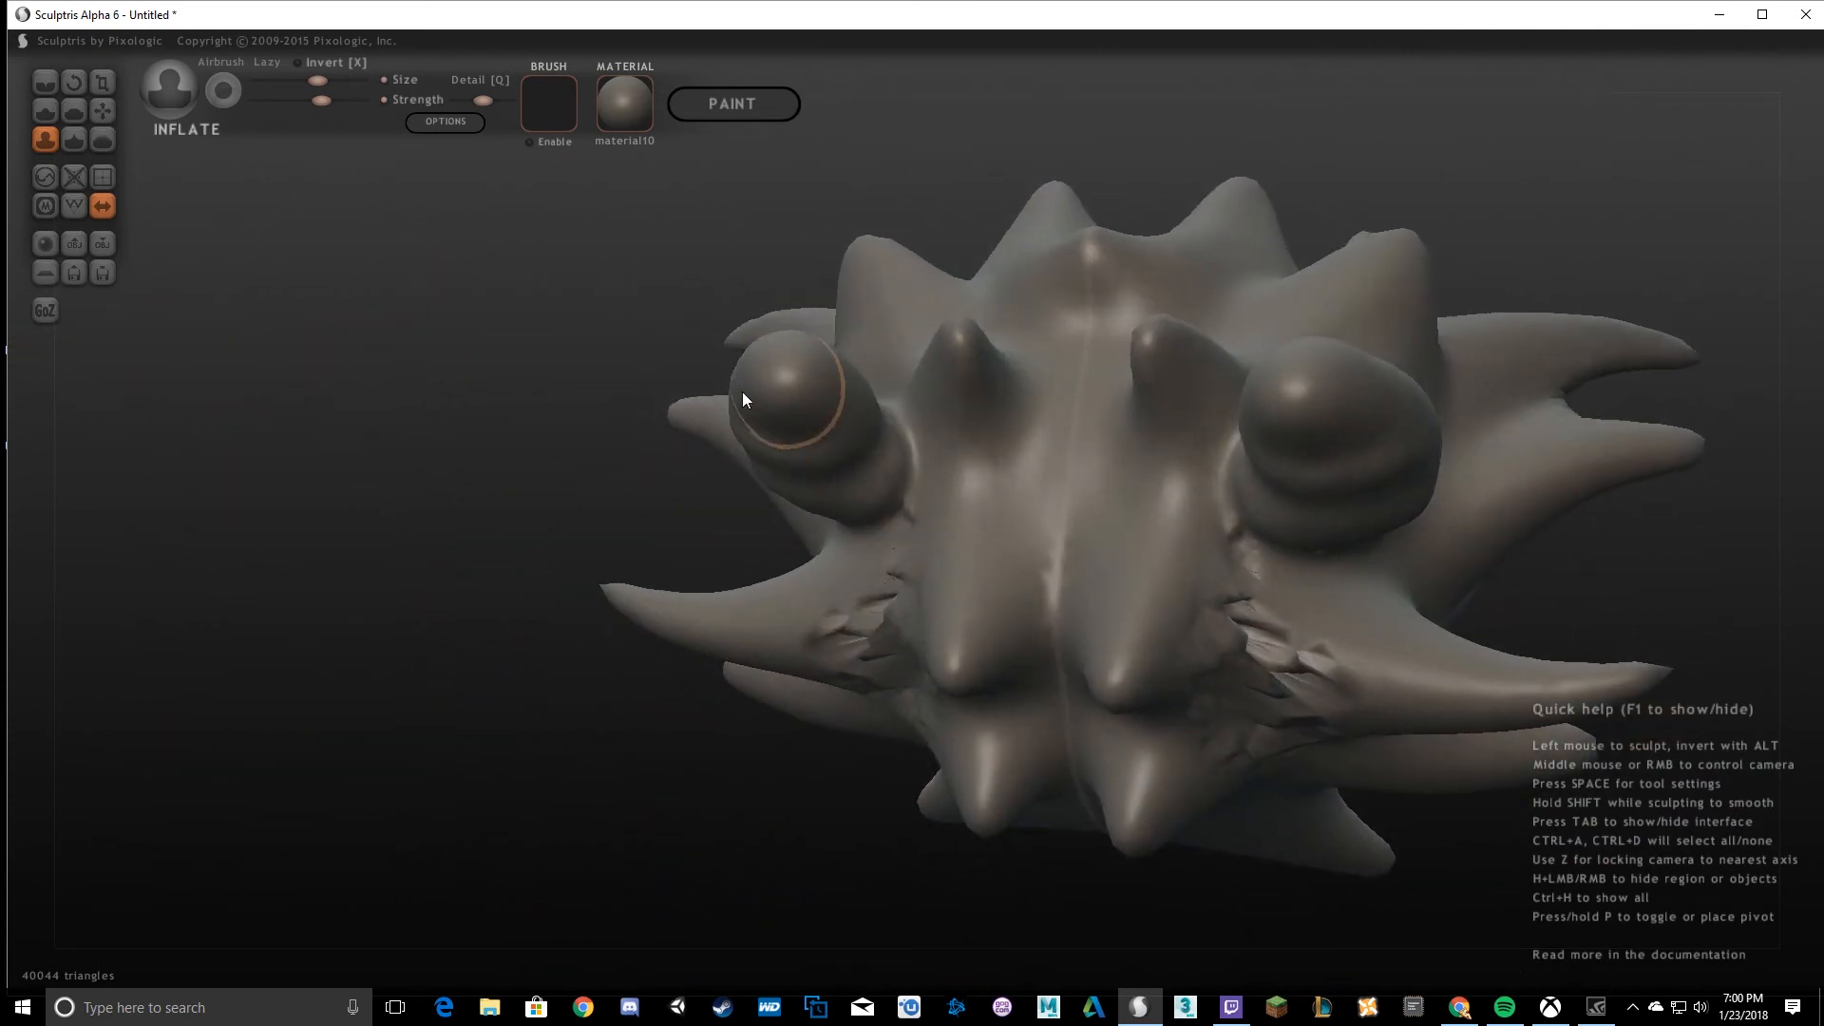
pyautogui.moveTo(773, 424)
pyautogui.mouseDown()
pyautogui.moveTo(749, 437)
pyautogui.moveTo(819, 475)
pyautogui.mouseUp()
pyautogui.moveTo(819, 475)
pyautogui.mouseDown(button='middle')
pyautogui.moveTo(1290, 457)
pyautogui.moveTo(978, 465)
pyautogui.moveTo(1033, 458)
pyautogui.moveTo(960, 443)
pyautogui.moveTo(1166, 461)
pyautogui.mouseUp(button='middle')
# Use the Pinch brush to tighten the surface between the front spikes.
pyautogui.scroll(3, 1037, 456)
pyautogui.click(73, 140)
pyautogui.scroll(5, 1166, 409)
pyautogui.moveTo(1168, 361)
pyautogui.mouseDown(button='middle')
pyautogui.moveTo(978, 472)
pyautogui.moveTo(1262, 305)
pyautogui.moveTo(1067, 399)
pyautogui.moveTo(1106, 380)
pyautogui.mouseUp(button='middle')
pyautogui.scroll(2, 1104, 379)
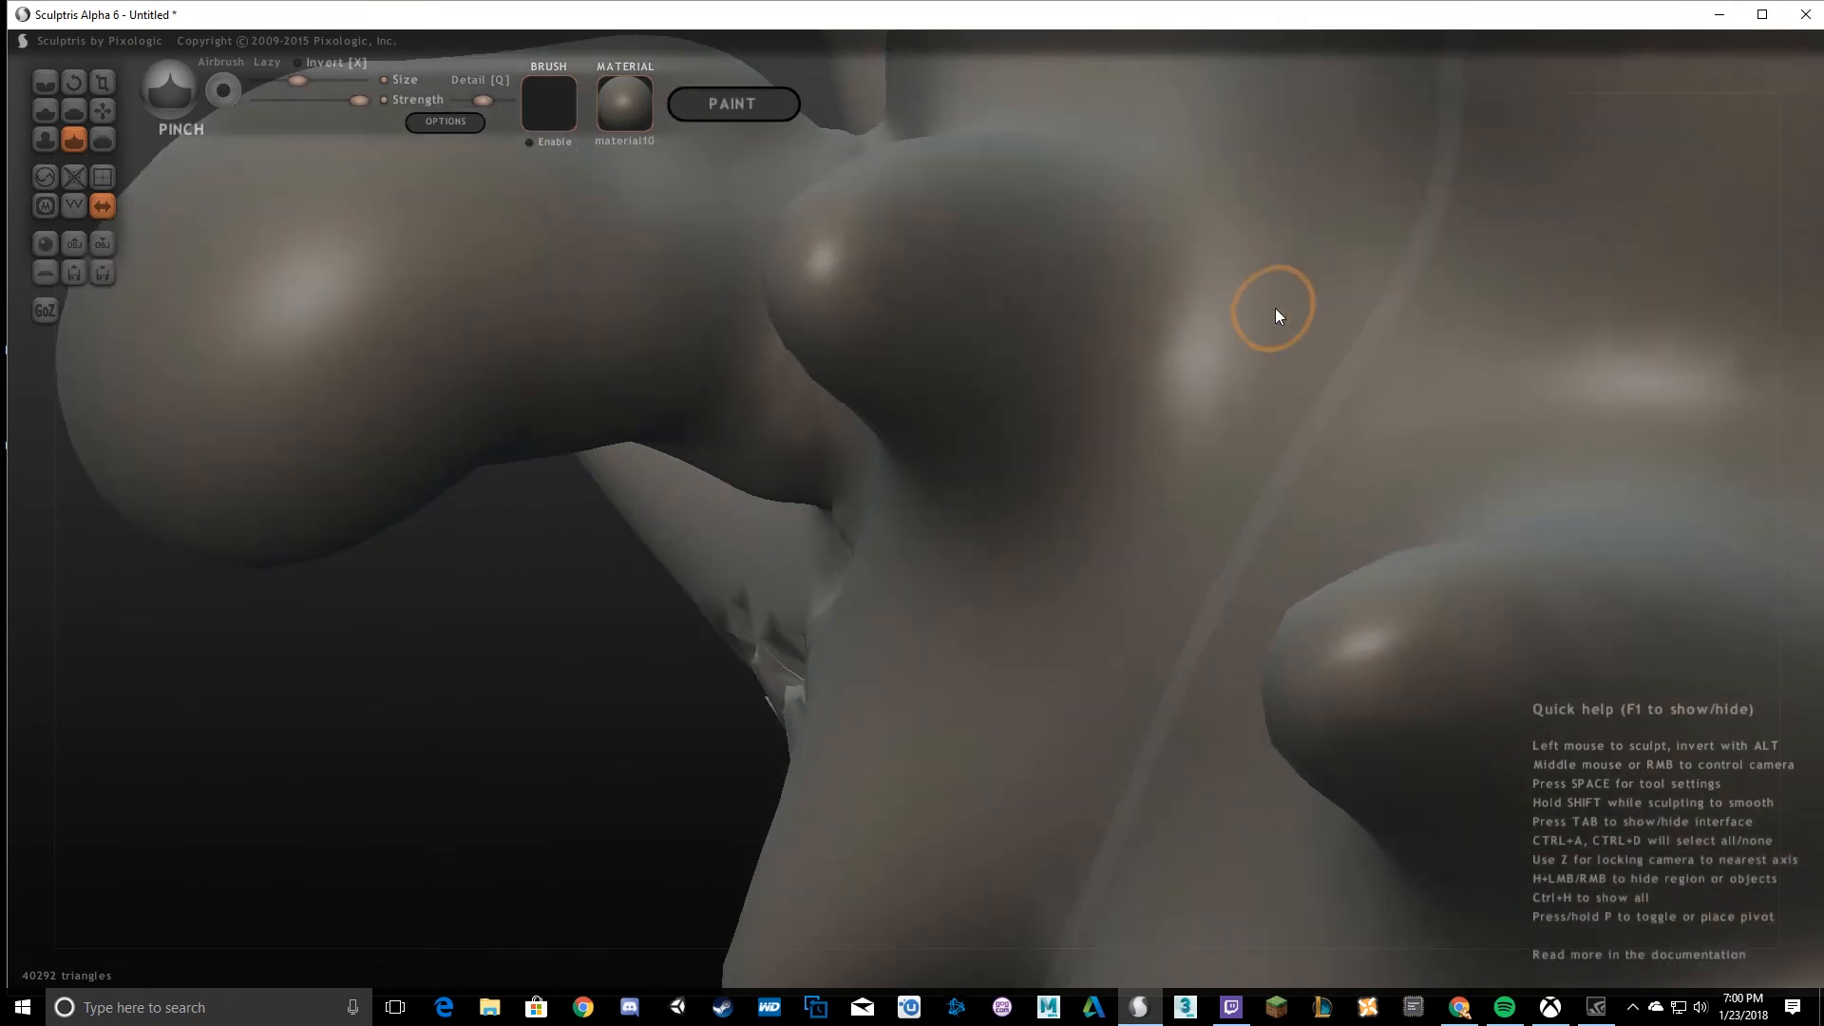
pyautogui.keyDown('alt'); pyautogui.moveTo(1269, 309); pyautogui.dragTo(1005, 524, button='middle'); pyautogui.keyUp('alt')
pyautogui.moveTo(958, 532)
pyautogui.mouseDown()
pyautogui.moveTo(959, 323)
pyautogui.moveTo(933, 518)
pyautogui.moveTo(870, 620)
pyautogui.moveTo(969, 354)
pyautogui.moveTo(883, 605)
pyautogui.moveTo(914, 294)
pyautogui.moveTo(826, 613)
pyautogui.moveTo(788, 594)
pyautogui.mouseUp()
pyautogui.moveTo(789, 594)
pyautogui.mouseDown(button='middle')
pyautogui.moveTo(841, 664)
pyautogui.moveTo(944, 349)
pyautogui.moveTo(901, 543)
pyautogui.mouseUp(button='middle')
pyautogui.moveTo(900, 544)
pyautogui.mouseDown()
pyautogui.moveTo(690, 612)
pyautogui.moveTo(852, 584)
pyautogui.moveTo(823, 603)
pyautogui.moveTo(875, 577)
pyautogui.mouseUp()
# Pinch longer strokes down the front surface beside the symmetry line.
pyautogui.moveTo(875, 577)
pyautogui.mouseDown(button='middle')
pyautogui.moveTo(1058, 675)
pyautogui.moveTo(931, 419)
pyautogui.mouseUp(button='middle')
pyautogui.moveTo(931, 420); pyautogui.dragTo(835, 754)
pyautogui.moveTo(836, 754)
pyautogui.mouseDown(button='middle')
pyautogui.moveTo(1046, 558)
pyautogui.moveTo(924, 545)
pyautogui.mouseUp(button='middle')
pyautogui.moveTo(924, 545); pyautogui.dragTo(652, 807)
pyautogui.moveTo(1005, 564); pyautogui.dragTo(916, 228, button='middle')
pyautogui.moveTo(916, 228)
pyautogui.mouseDown()
pyautogui.moveTo(747, 424)
pyautogui.moveTo(851, 725)
pyautogui.moveTo(1242, 367)
pyautogui.moveTo(1205, 675)
pyautogui.moveTo(880, 380)
pyautogui.moveTo(1045, 570)
pyautogui.mouseUp()
# Compare the Crease and Inflate brushes with Pinch, and pinch one more stroke across the front.
pyautogui.click(44, 82)
pyautogui.click(46, 139)
pyautogui.click(74, 139)
pyautogui.moveTo(711, 343)
pyautogui.mouseDown()
pyautogui.moveTo(550, 430)
pyautogui.moveTo(521, 546)
pyautogui.mouseUp()
# Smooth the pinched front and its small spikes with the Smooth brush at full size and strength.
pyautogui.click(99, 141)
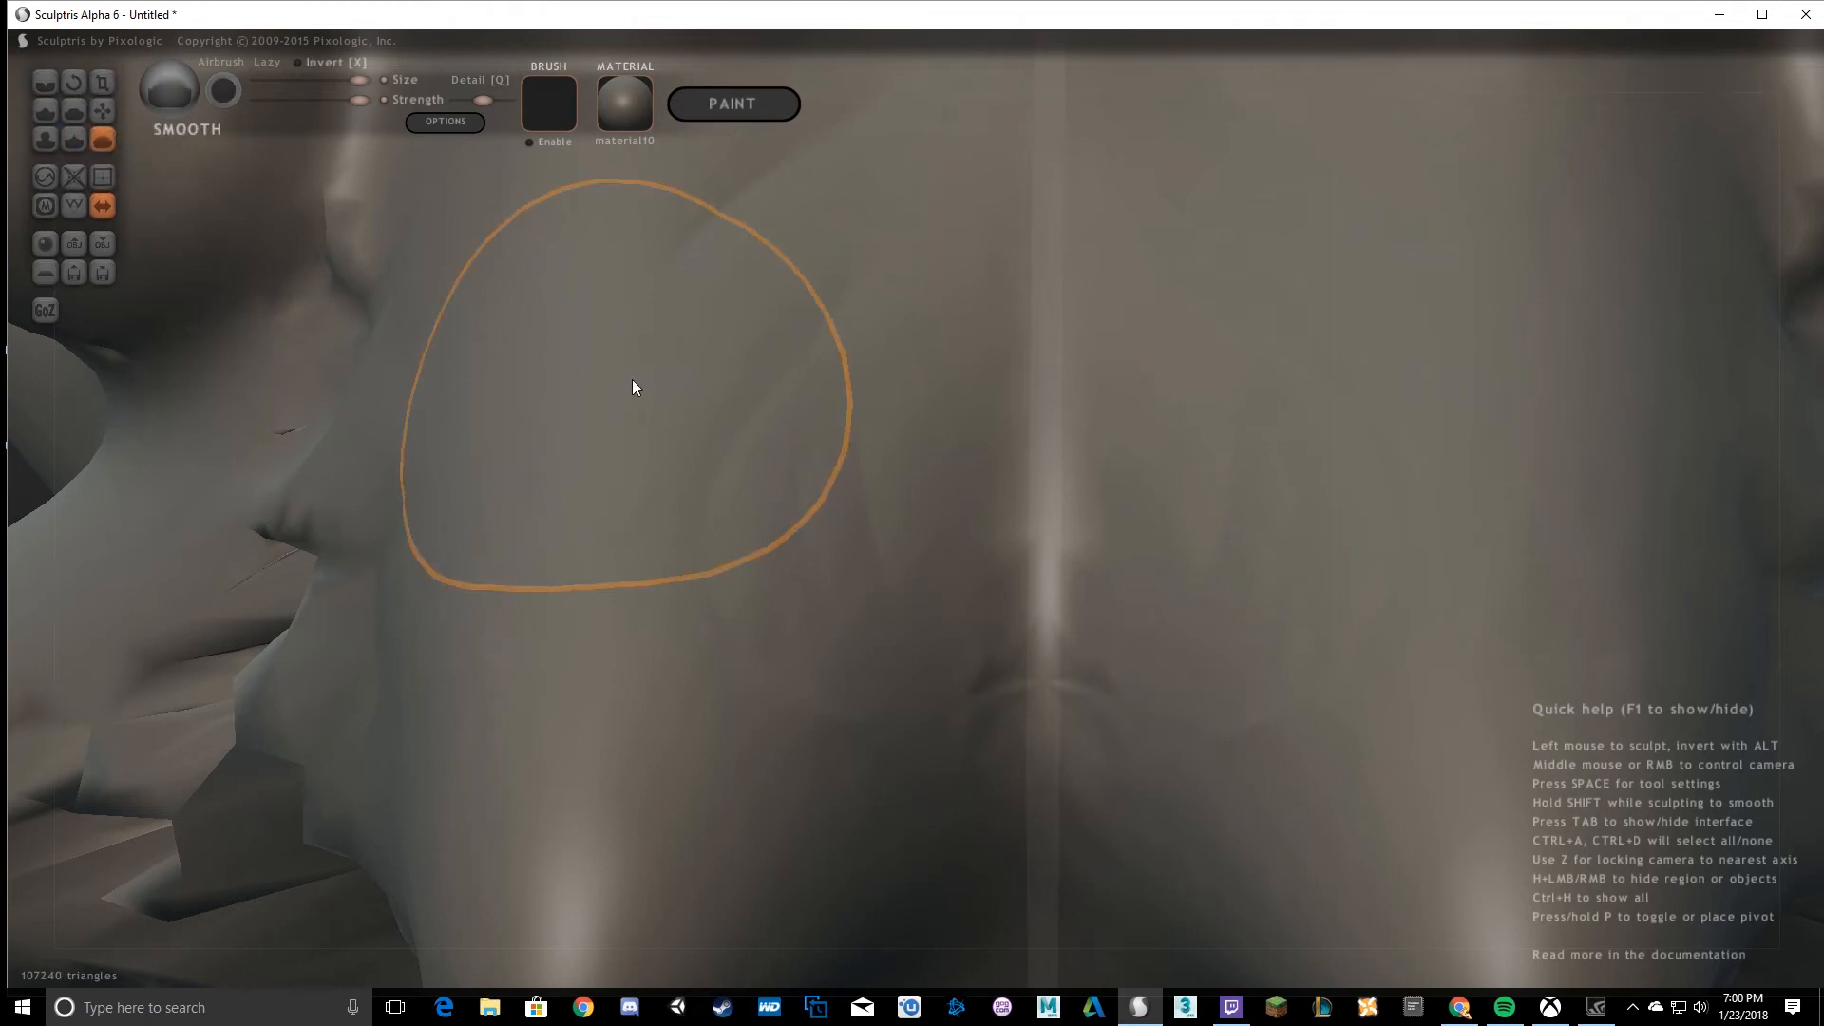
pyautogui.scroll(-5, 665, 409)
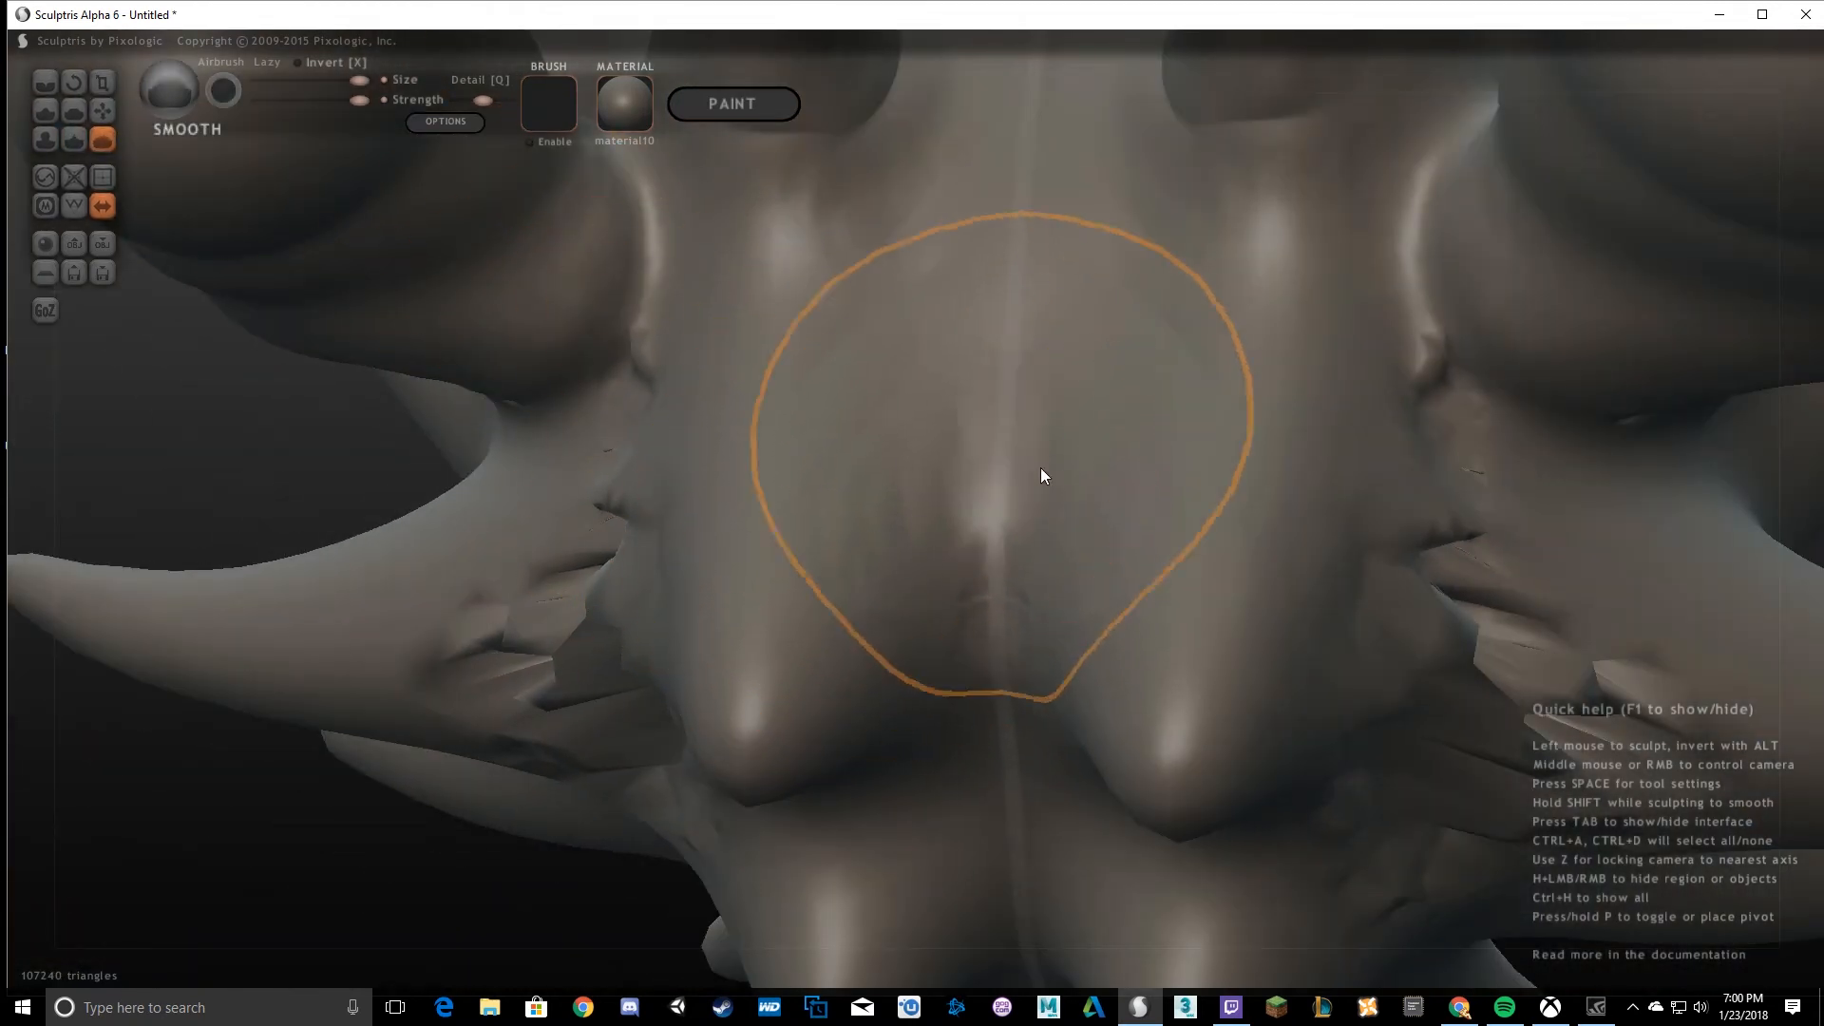
pyautogui.moveTo(1061, 331); pyautogui.dragTo(944, 439, button='middle')
pyautogui.moveTo(874, 294)
pyautogui.mouseDown()
pyautogui.moveTo(1087, 332)
pyautogui.moveTo(773, 372)
pyautogui.moveTo(1051, 361)
pyautogui.moveTo(734, 328)
pyautogui.mouseUp()
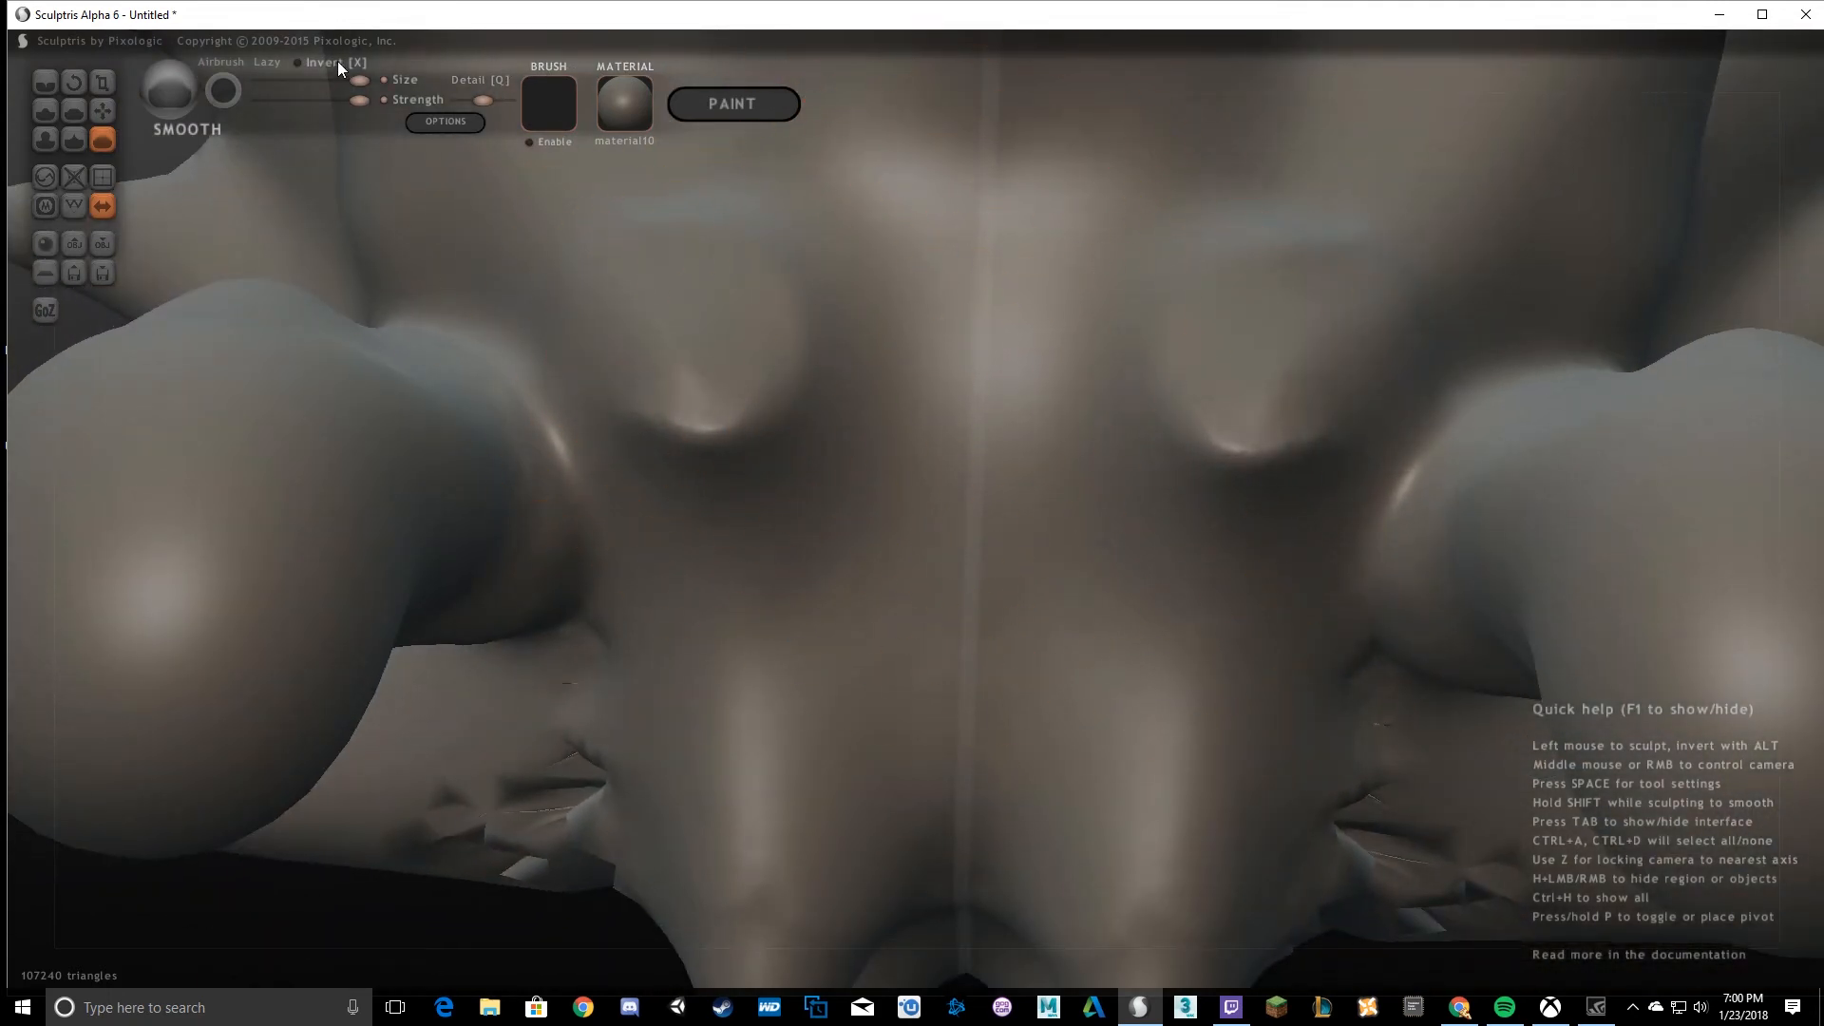
pyautogui.scroll(-5, 1017, 464)
pyautogui.moveTo(1016, 465); pyautogui.dragTo(886, 311, button='middle')
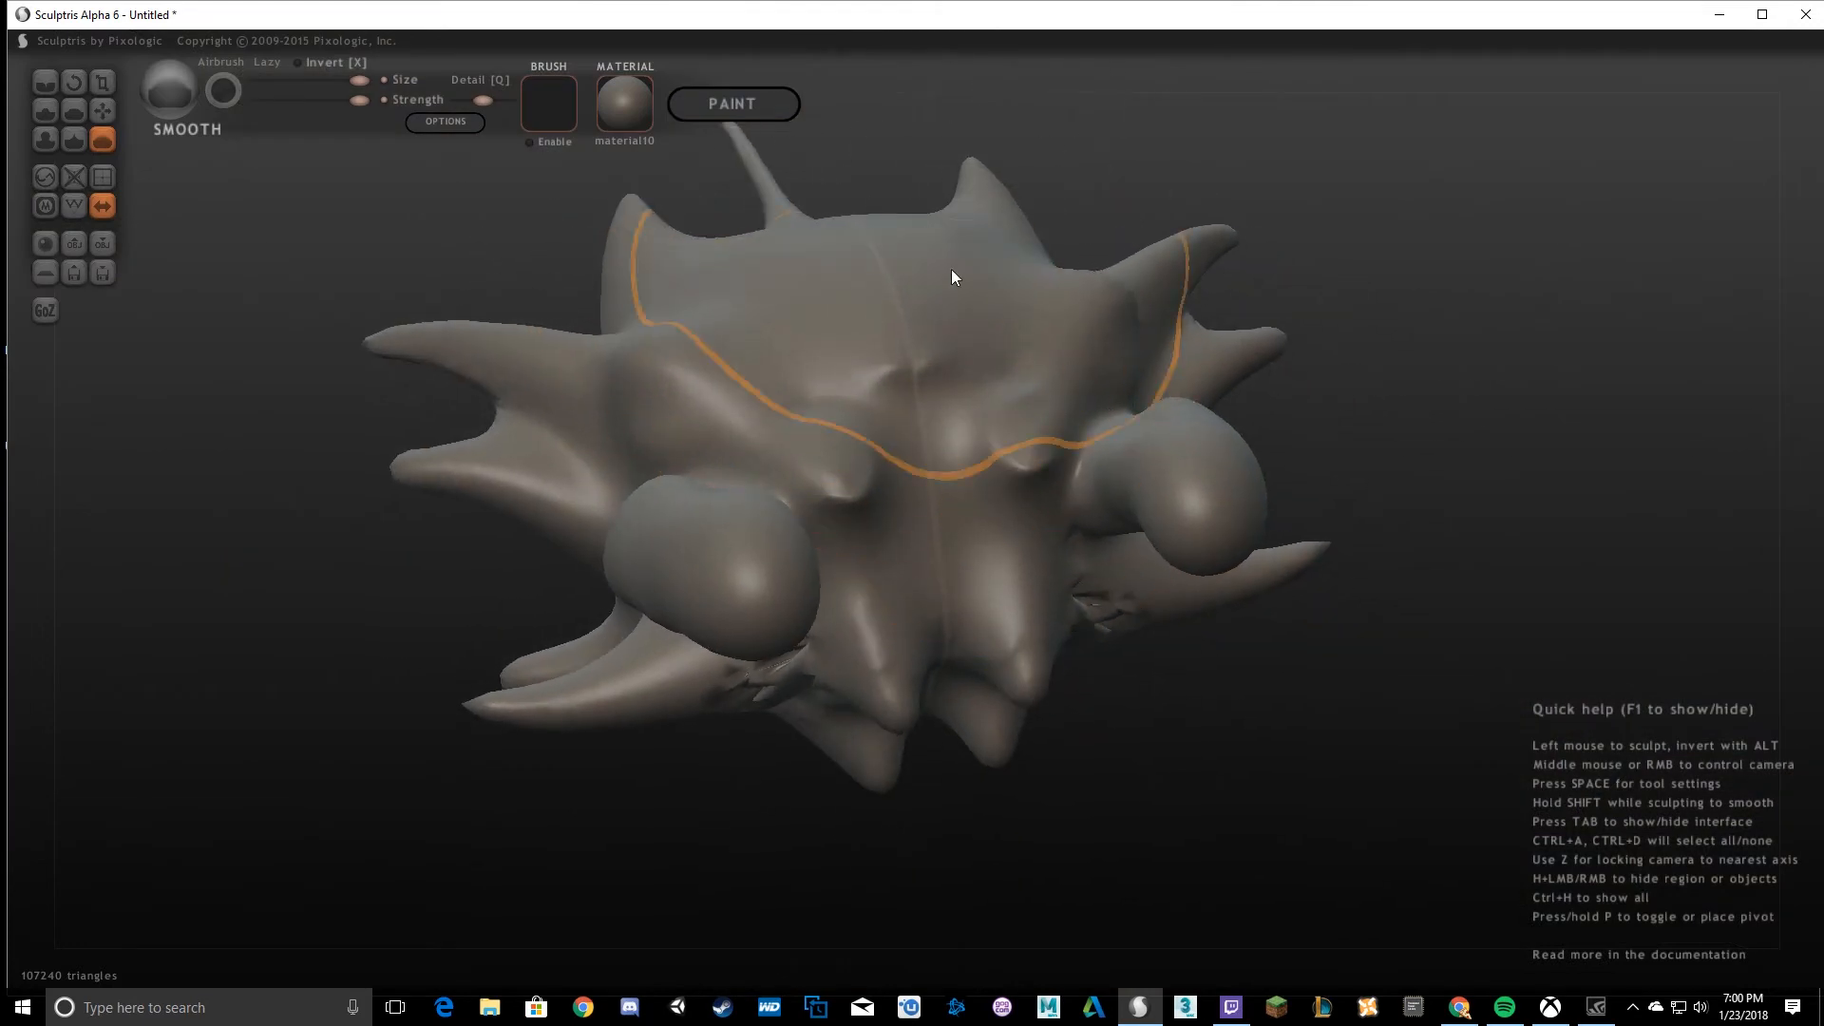
# Lower the Smooth brush's strength and size and smooth the rough surface near the side spike.
pyautogui.moveTo(852, 218)
pyautogui.mouseDown(button='middle')
pyautogui.moveTo(1041, 214)
pyautogui.moveTo(1041, 323)
pyautogui.moveTo(1008, 248)
pyautogui.moveTo(893, 475)
pyautogui.mouseUp(button='middle')
pyautogui.scroll(5, 893, 475)
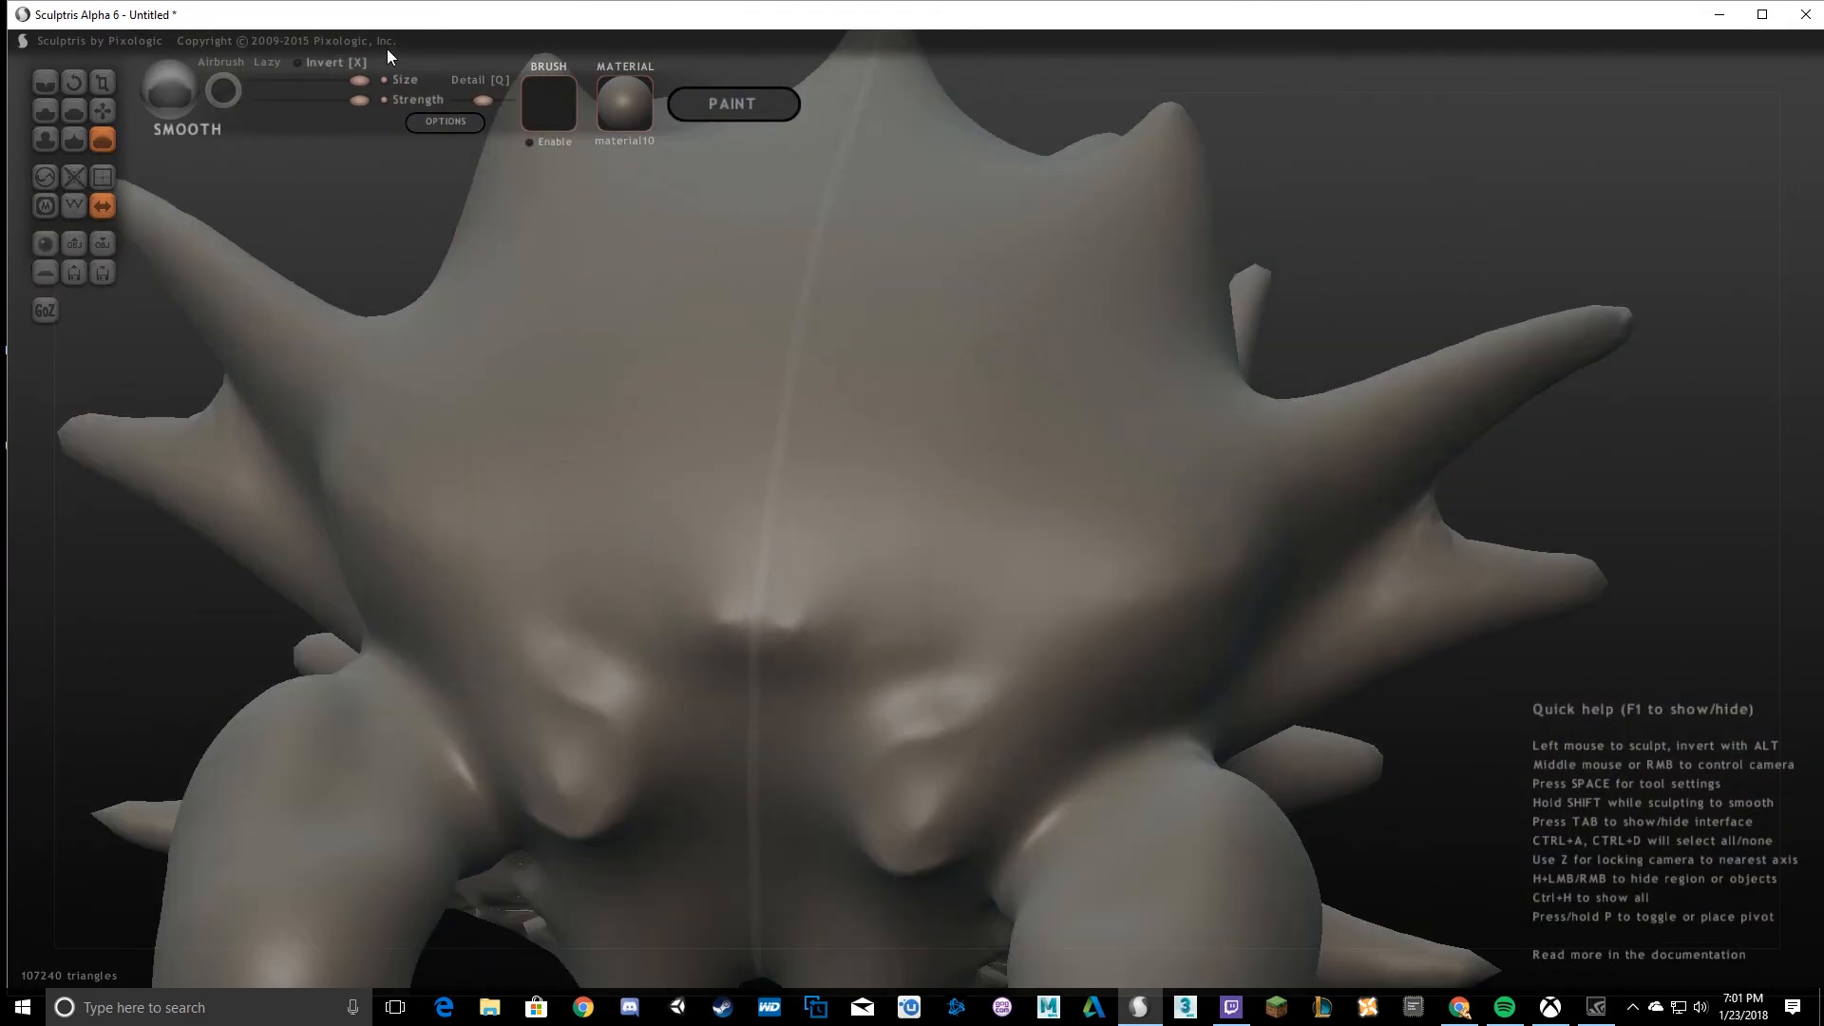
pyautogui.moveTo(355, 101); pyautogui.dragTo(305, 101)
pyautogui.moveTo(360, 80); pyautogui.dragTo(309, 81)
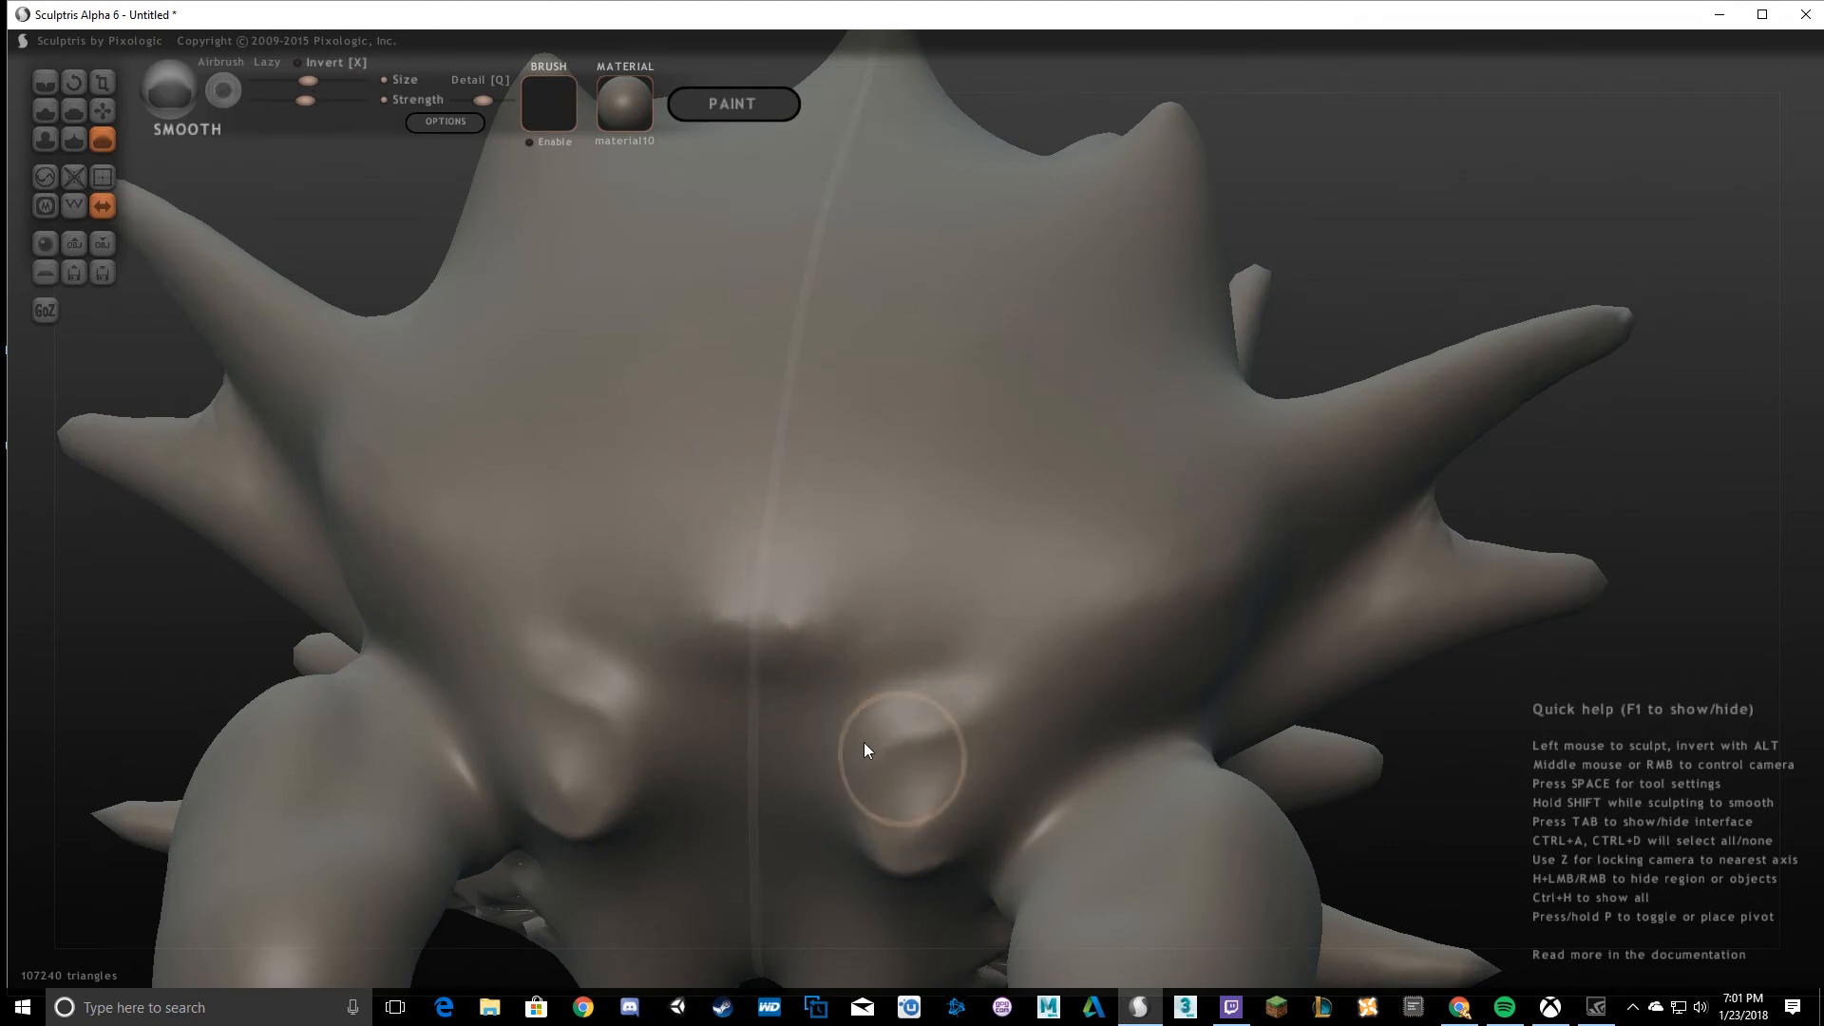
pyautogui.moveTo(994, 701)
pyautogui.mouseDown(button='middle')
pyautogui.moveTo(1152, 594)
pyautogui.moveTo(988, 538)
pyautogui.moveTo(754, 496)
pyautogui.moveTo(635, 505)
pyautogui.moveTo(765, 346)
pyautogui.moveTo(798, 498)
pyautogui.mouseUp(button='middle')
pyautogui.moveTo(798, 498)
pyautogui.mouseDown()
pyautogui.moveTo(872, 529)
pyautogui.moveTo(632, 385)
pyautogui.moveTo(998, 629)
pyautogui.moveTo(872, 466)
pyautogui.moveTo(669, 506)
pyautogui.moveTo(1022, 630)
pyautogui.moveTo(762, 643)
pyautogui.moveTo(656, 757)
pyautogui.moveTo(766, 399)
pyautogui.moveTo(697, 468)
pyautogui.moveTo(1018, 541)
pyautogui.moveTo(902, 530)
pyautogui.moveTo(944, 583)
pyautogui.mouseUp()
# Increase the Smooth brush's size and strength and smooth away the torn patch at the base of the side spike.
pyautogui.moveTo(304, 79); pyautogui.dragTo(333, 84)
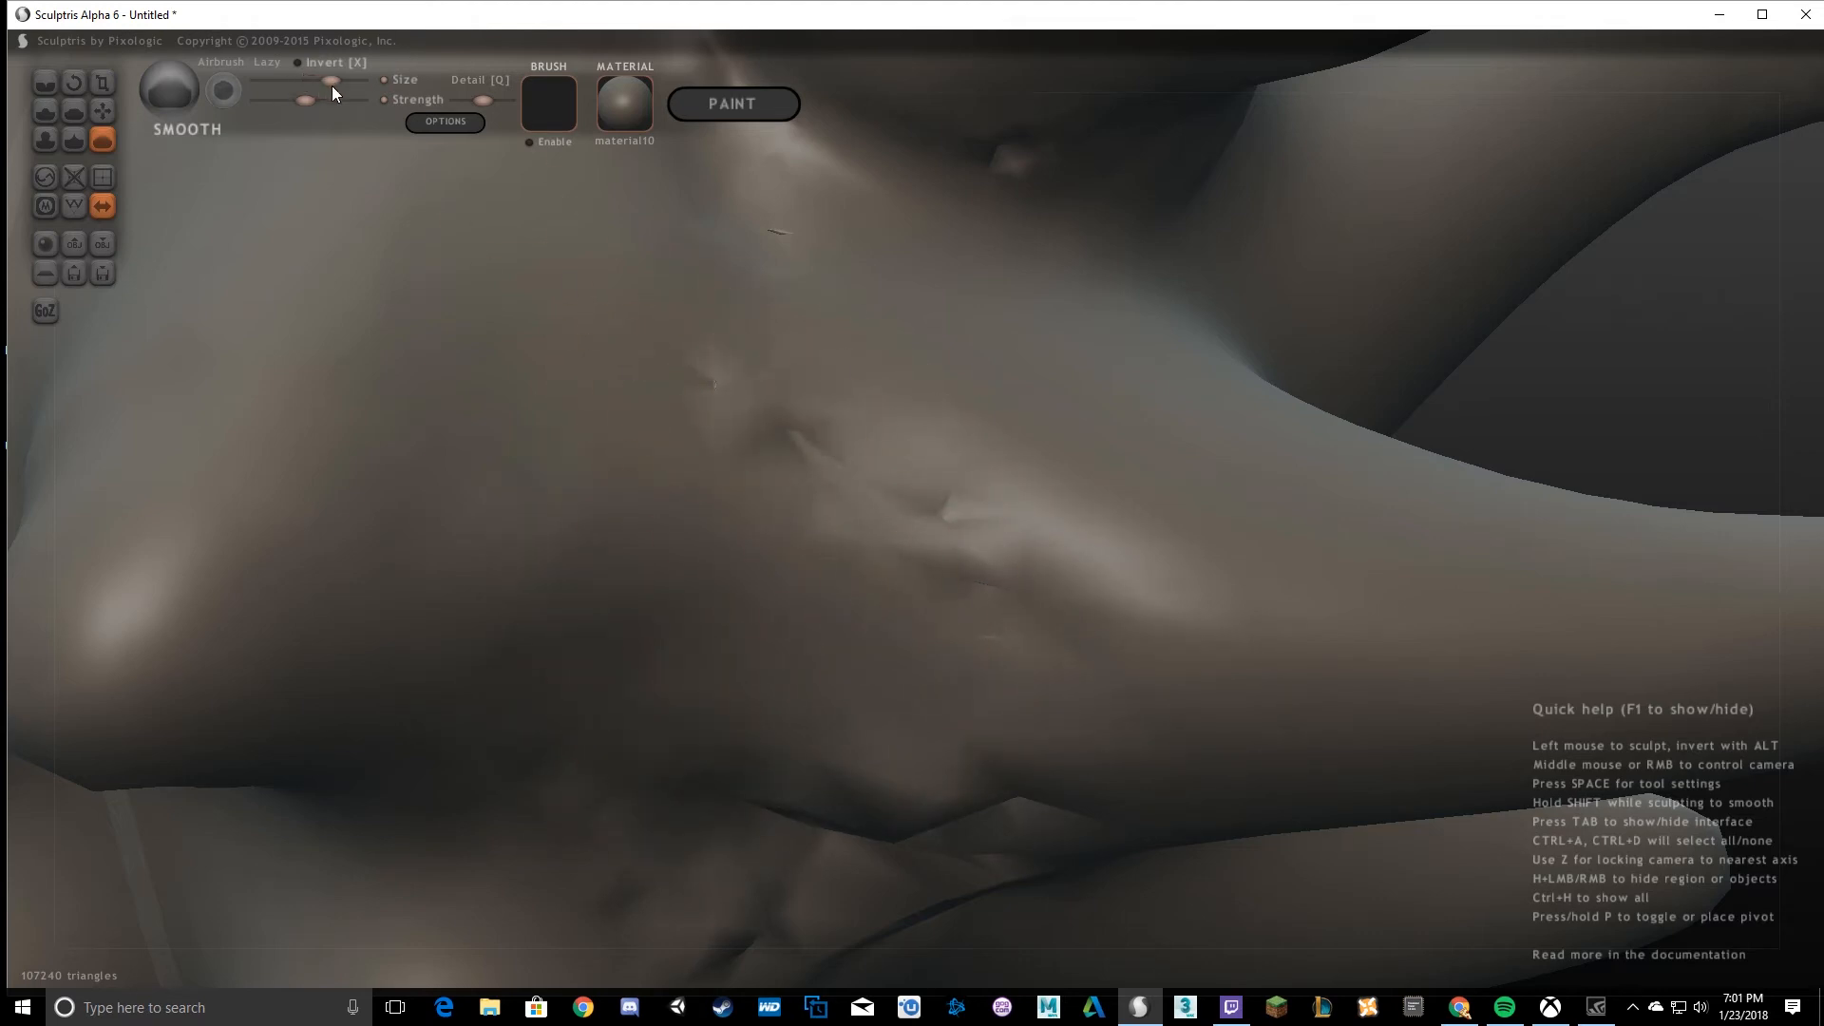
pyautogui.moveTo(807, 418); pyautogui.dragTo(768, 456)
pyautogui.moveTo(305, 99); pyautogui.dragTo(347, 106)
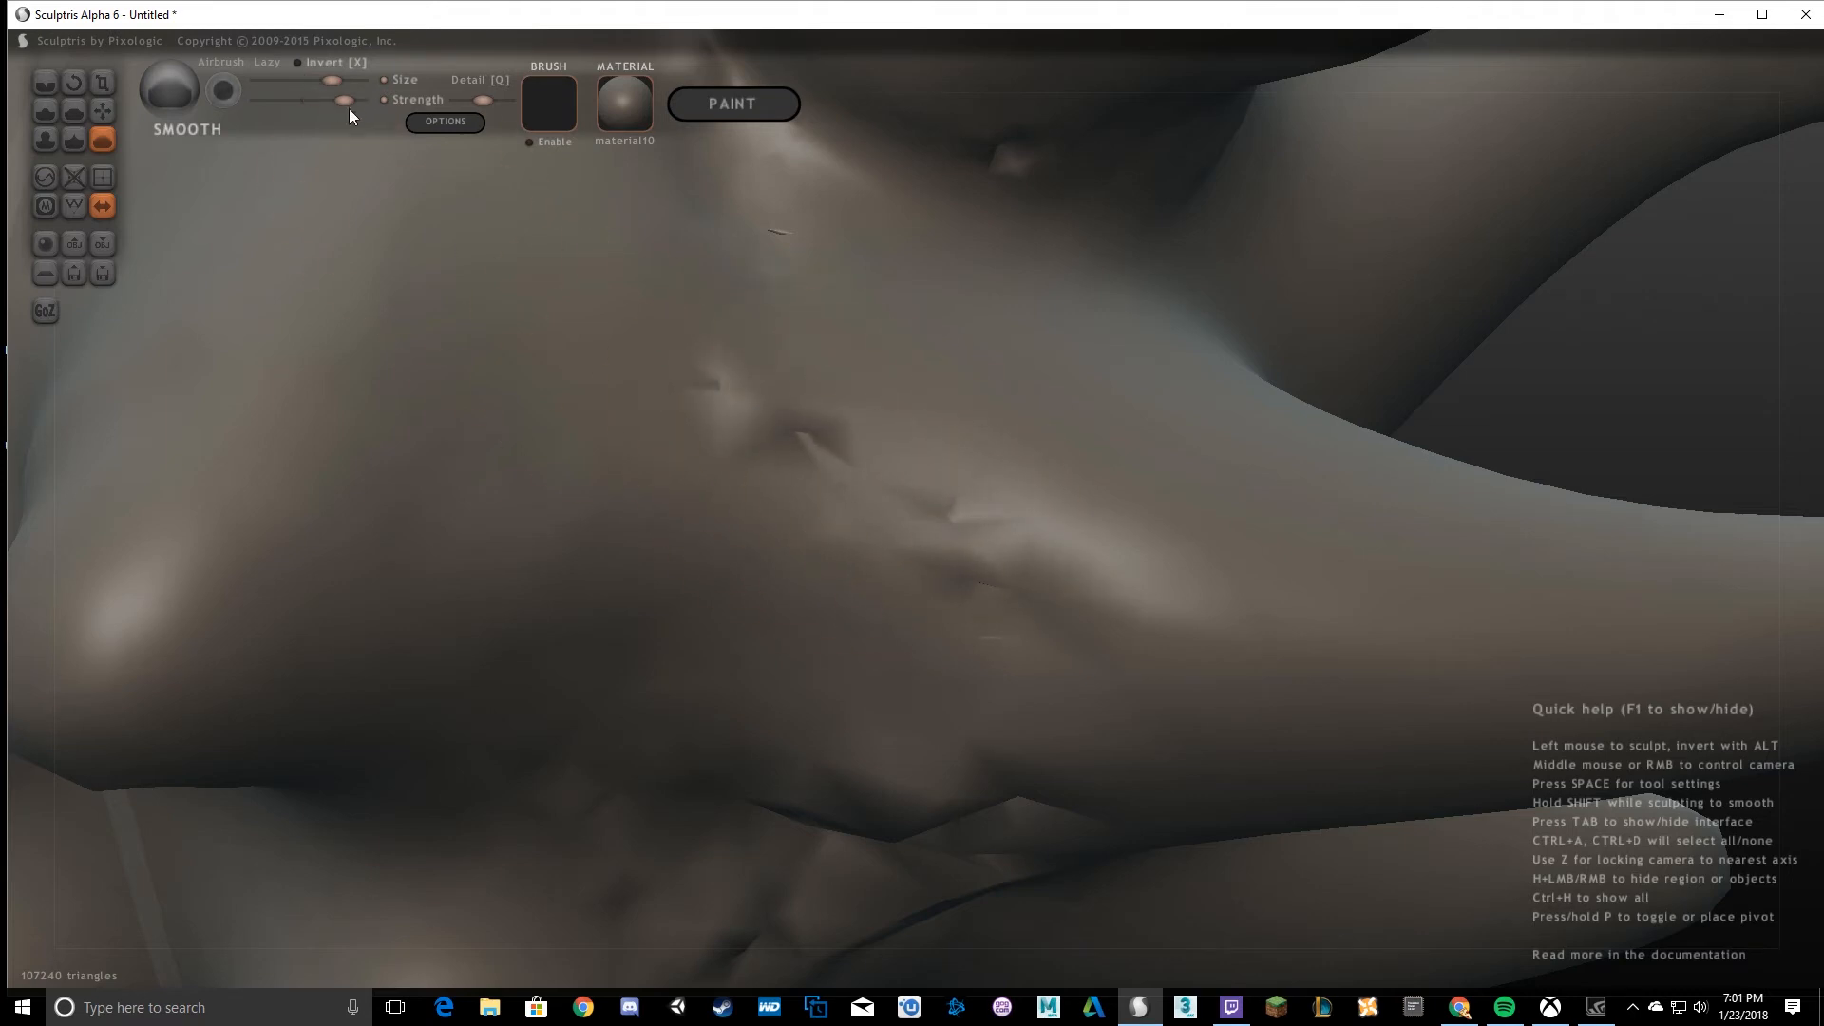
pyautogui.moveTo(852, 506); pyautogui.dragTo(1047, 614)
pyautogui.moveTo(852, 765)
pyautogui.mouseDown()
pyautogui.moveTo(838, 611)
pyautogui.moveTo(868, 489)
pyautogui.moveTo(745, 326)
pyautogui.moveTo(934, 649)
pyautogui.moveTo(965, 624)
pyautogui.moveTo(802, 399)
pyautogui.moveTo(912, 636)
pyautogui.moveTo(893, 472)
pyautogui.mouseUp()
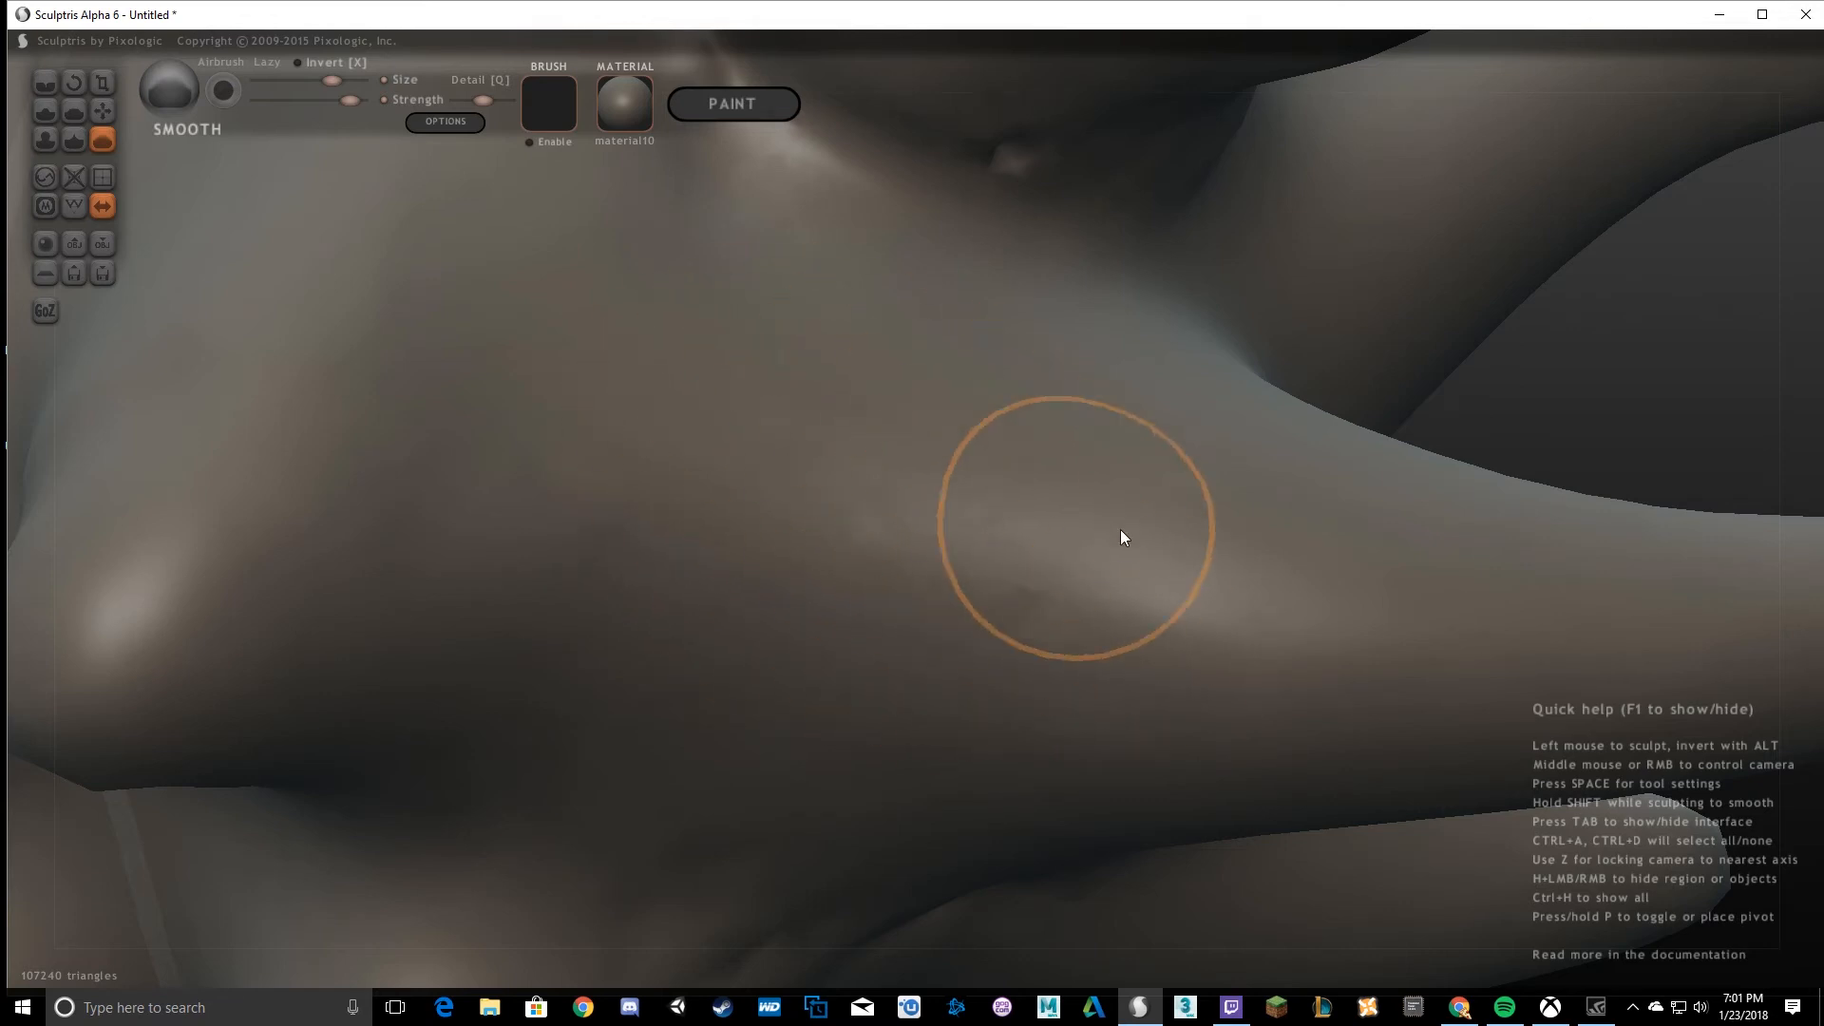
# Smooth the remaining rough area around the base of the side spike.
pyautogui.scroll(-4, 1120, 528)
pyautogui.moveTo(1114, 564); pyautogui.dragTo(1029, 634, button='middle')
pyautogui.moveTo(1028, 635)
pyautogui.mouseDown()
pyautogui.moveTo(893, 842)
pyautogui.moveTo(693, 650)
pyautogui.moveTo(1056, 615)
pyautogui.moveTo(1021, 575)
pyautogui.mouseUp()
pyautogui.scroll(-5, 1007, 618)
pyautogui.moveTo(990, 651)
pyautogui.mouseDown(button='middle')
pyautogui.moveTo(1115, 407)
pyautogui.moveTo(333, 590)
pyautogui.moveTo(570, 431)
pyautogui.moveTo(704, 401)
pyautogui.moveTo(789, 506)
pyautogui.moveTo(874, 384)
pyautogui.mouseUp(button='middle')
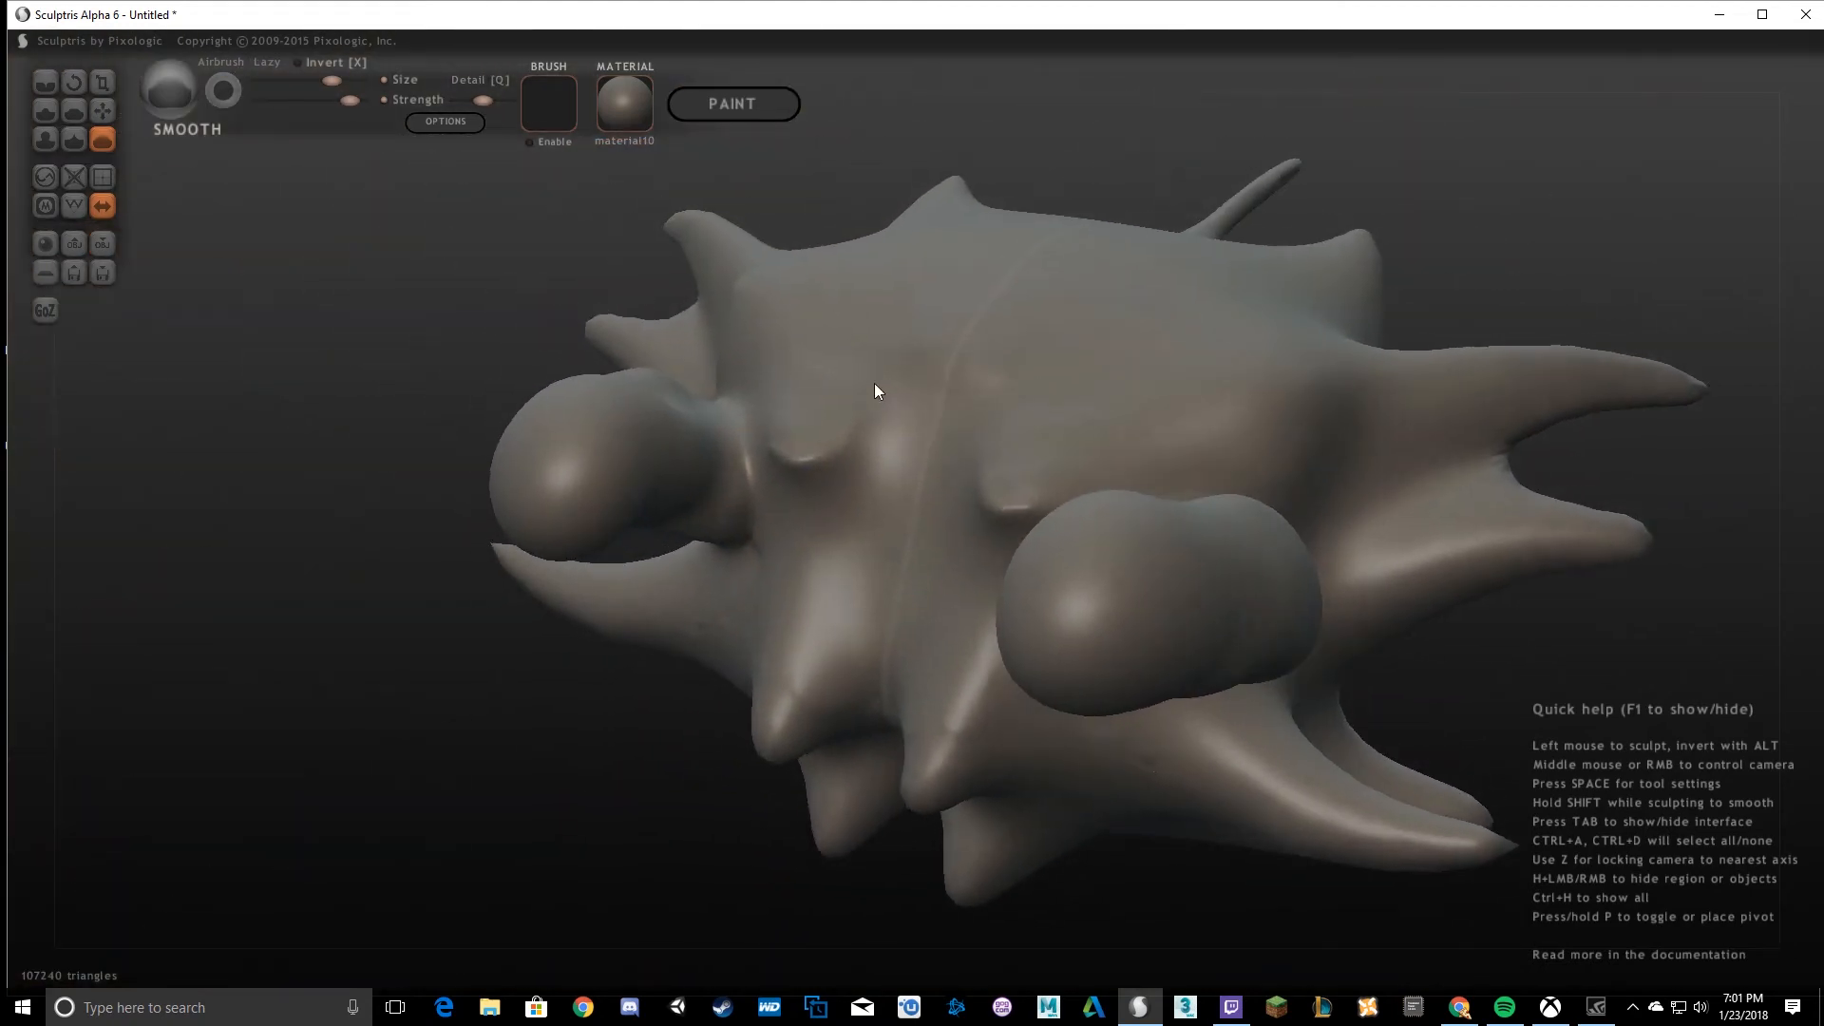
pyautogui.moveTo(939, 302); pyautogui.dragTo(867, 444, button='middle')
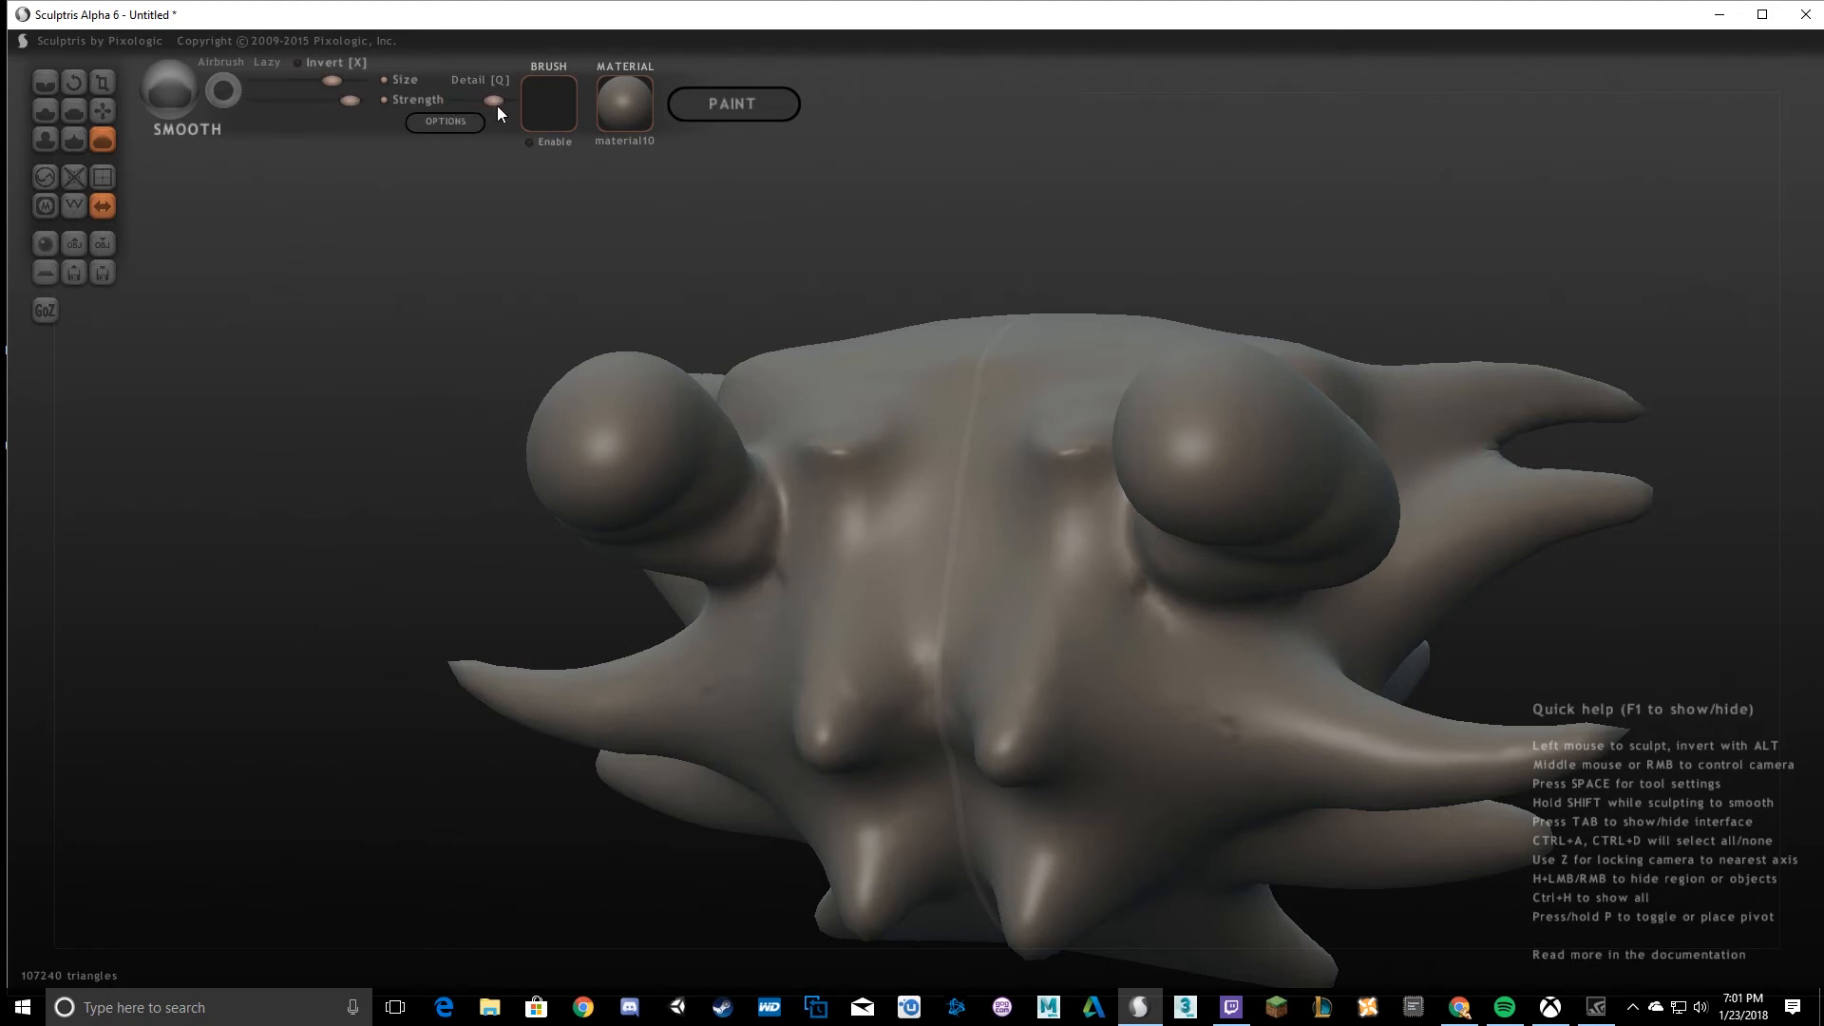
# Adjust the Smooth brush's Detail to maximum and smooth down the bulbous stalks and the front surface.
pyautogui.moveTo(480, 104)
pyautogui.mouseDown()
pyautogui.moveTo(501, 102)
pyautogui.moveTo(475, 104)
pyautogui.mouseUp()
pyautogui.moveTo(971, 526); pyautogui.dragTo(841, 520, button='right')
pyautogui.moveTo(866, 294)
pyautogui.mouseDown()
pyautogui.moveTo(965, 439)
pyautogui.moveTo(1279, 493)
pyautogui.moveTo(1010, 493)
pyautogui.moveTo(1138, 496)
pyautogui.moveTo(1157, 519)
pyautogui.moveTo(1108, 563)
pyautogui.mouseUp()
pyautogui.moveTo(1108, 562); pyautogui.dragTo(1233, 492, button='right')
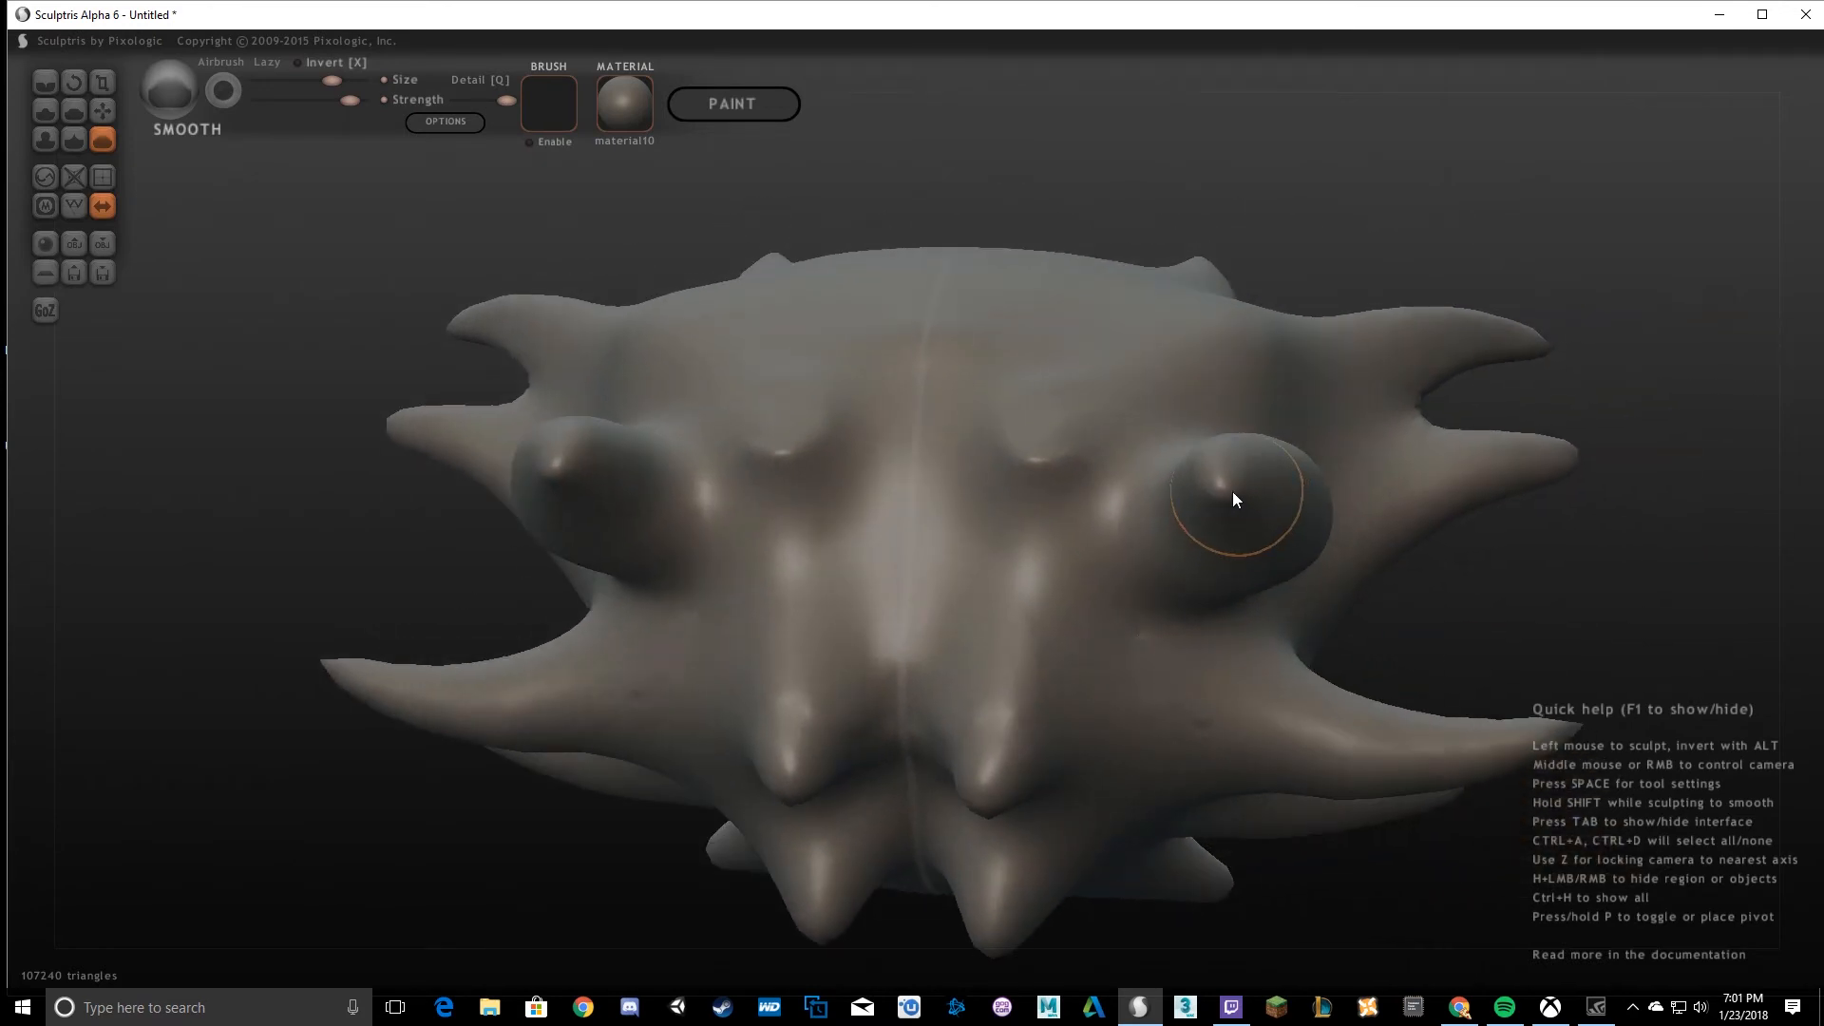
pyautogui.moveTo(803, 374)
pyautogui.mouseDown()
pyautogui.moveTo(1050, 497)
pyautogui.moveTo(1222, 509)
pyautogui.moveTo(1267, 533)
pyautogui.mouseUp()
pyautogui.moveTo(1266, 533)
pyautogui.mouseDown(button='right')
pyautogui.moveTo(1234, 578)
pyautogui.moveTo(1242, 671)
pyautogui.moveTo(1286, 619)
pyautogui.moveTo(1238, 562)
pyautogui.moveTo(869, 456)
pyautogui.moveTo(475, 285)
pyautogui.moveTo(1155, 694)
pyautogui.mouseUp(button='right')
# Carve grooves down the front beside the spikes with the Crease brush at low Detail.
pyautogui.click(45, 83)
pyautogui.moveTo(810, 242)
pyautogui.mouseDown()
pyautogui.moveTo(784, 680)
pyautogui.moveTo(955, 784)
pyautogui.mouseUp()
pyautogui.moveTo(751, 247)
pyautogui.mouseDown()
pyautogui.moveTo(561, 425)
pyautogui.moveTo(859, 802)
pyautogui.moveTo(342, 554)
pyautogui.moveTo(298, 766)
pyautogui.mouseUp()
pyautogui.scroll(3, 619, 792)
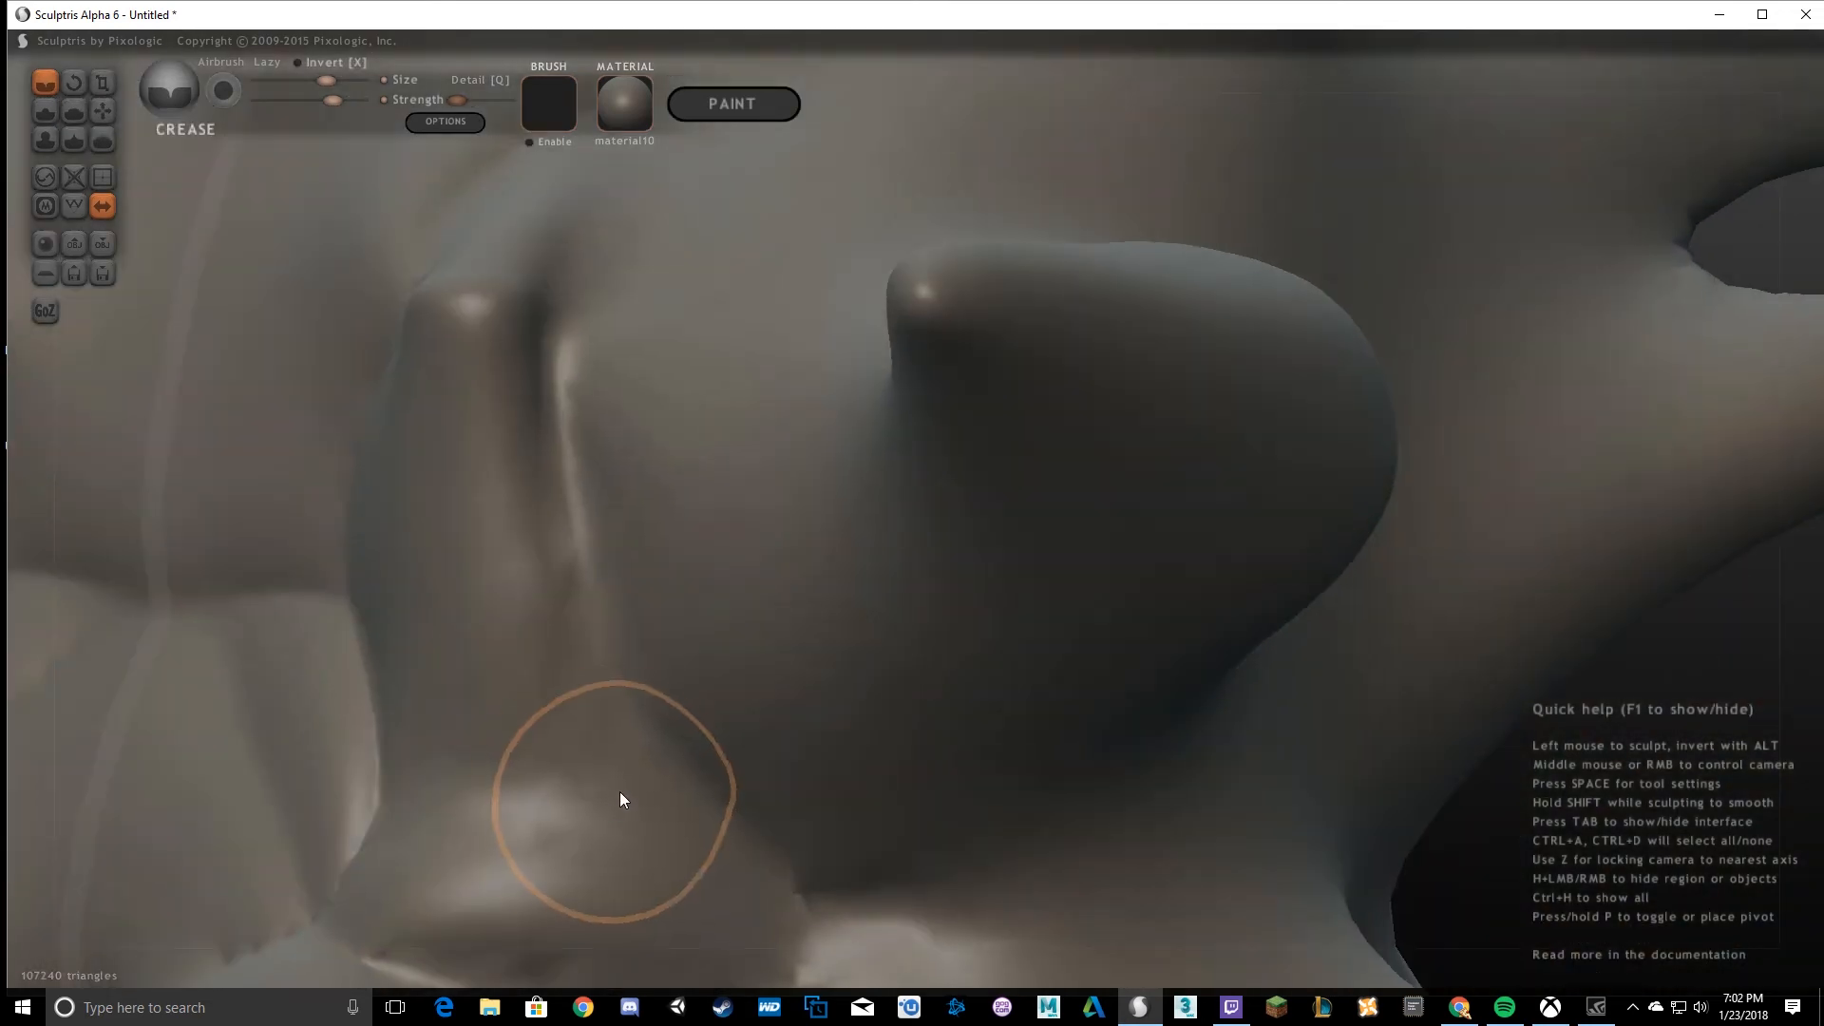
pyautogui.moveTo(619, 800)
pyautogui.mouseDown(button='right')
pyautogui.moveTo(696, 378)
pyautogui.moveTo(969, 729)
pyautogui.moveTo(975, 517)
pyautogui.moveTo(717, 619)
pyautogui.moveTo(672, 542)
pyautogui.mouseUp(button='right')
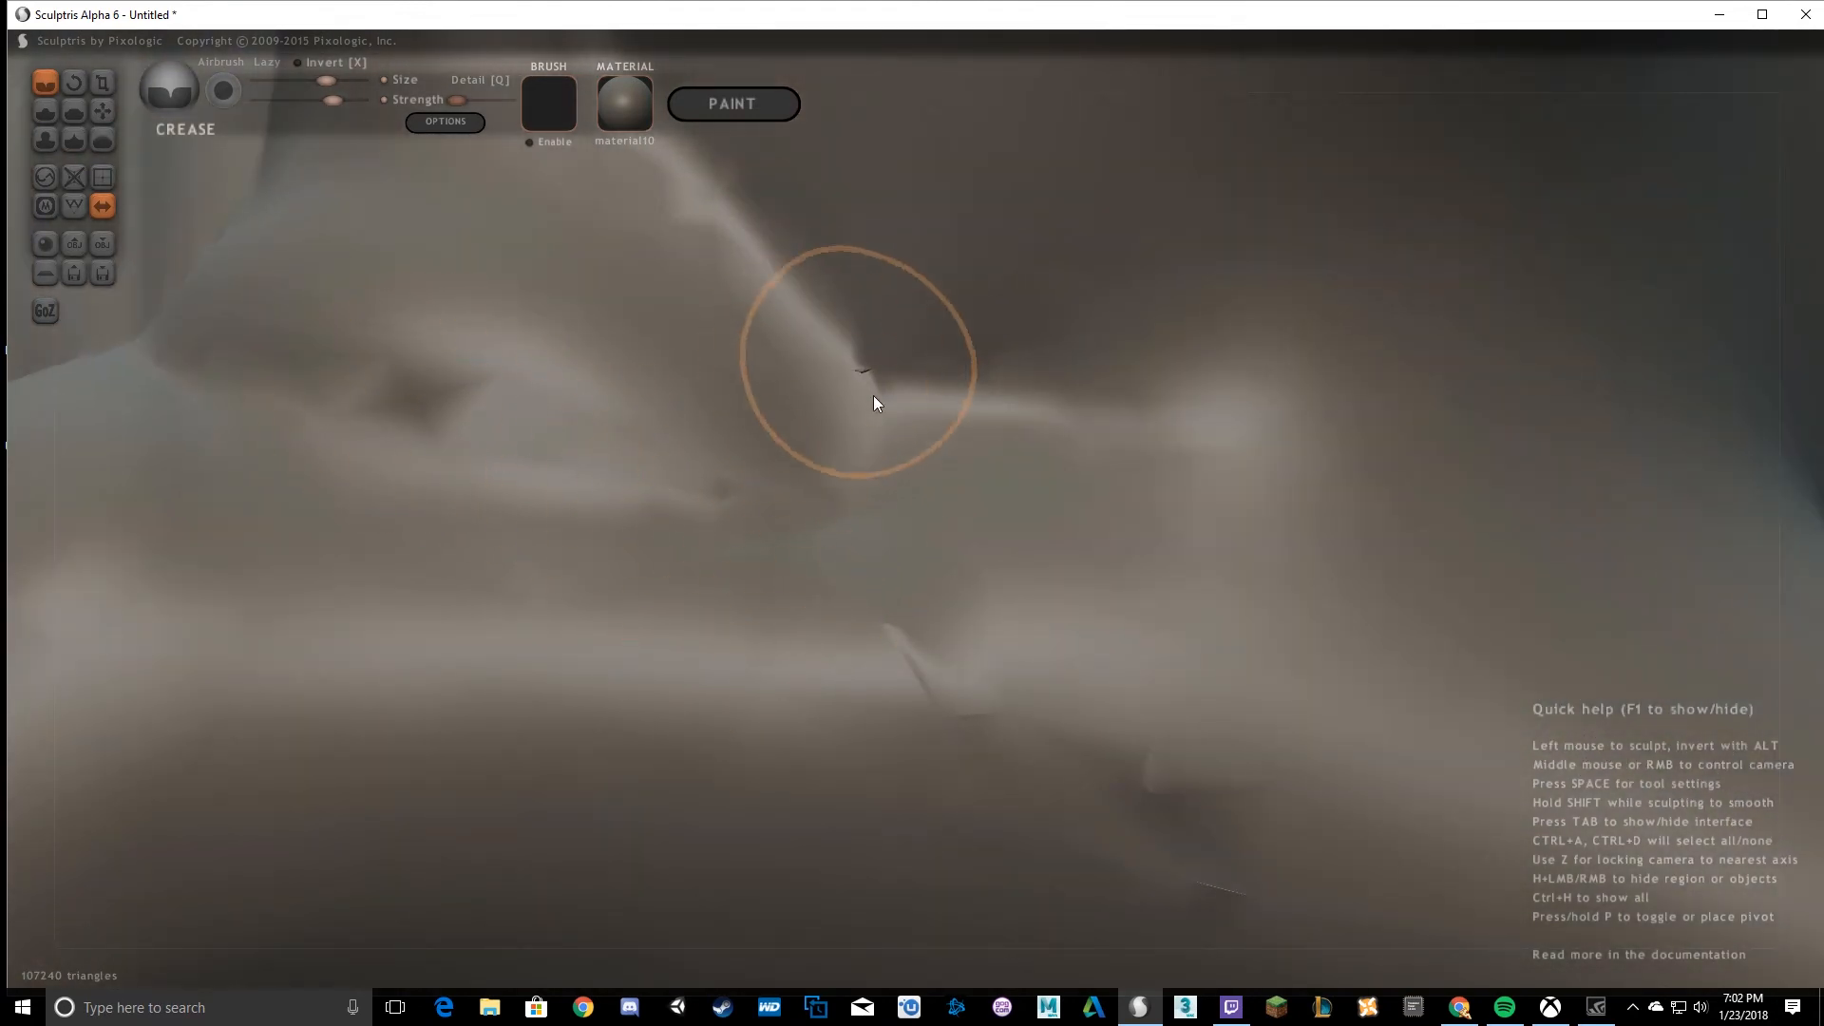
pyautogui.moveTo(680, 522)
pyautogui.mouseDown(button='right')
pyautogui.moveTo(509, 460)
pyautogui.moveTo(601, 492)
pyautogui.moveTo(639, 379)
pyautogui.moveTo(855, 517)
pyautogui.moveTo(675, 351)
pyautogui.moveTo(741, 582)
pyautogui.moveTo(603, 517)
pyautogui.mouseUp(button='right')
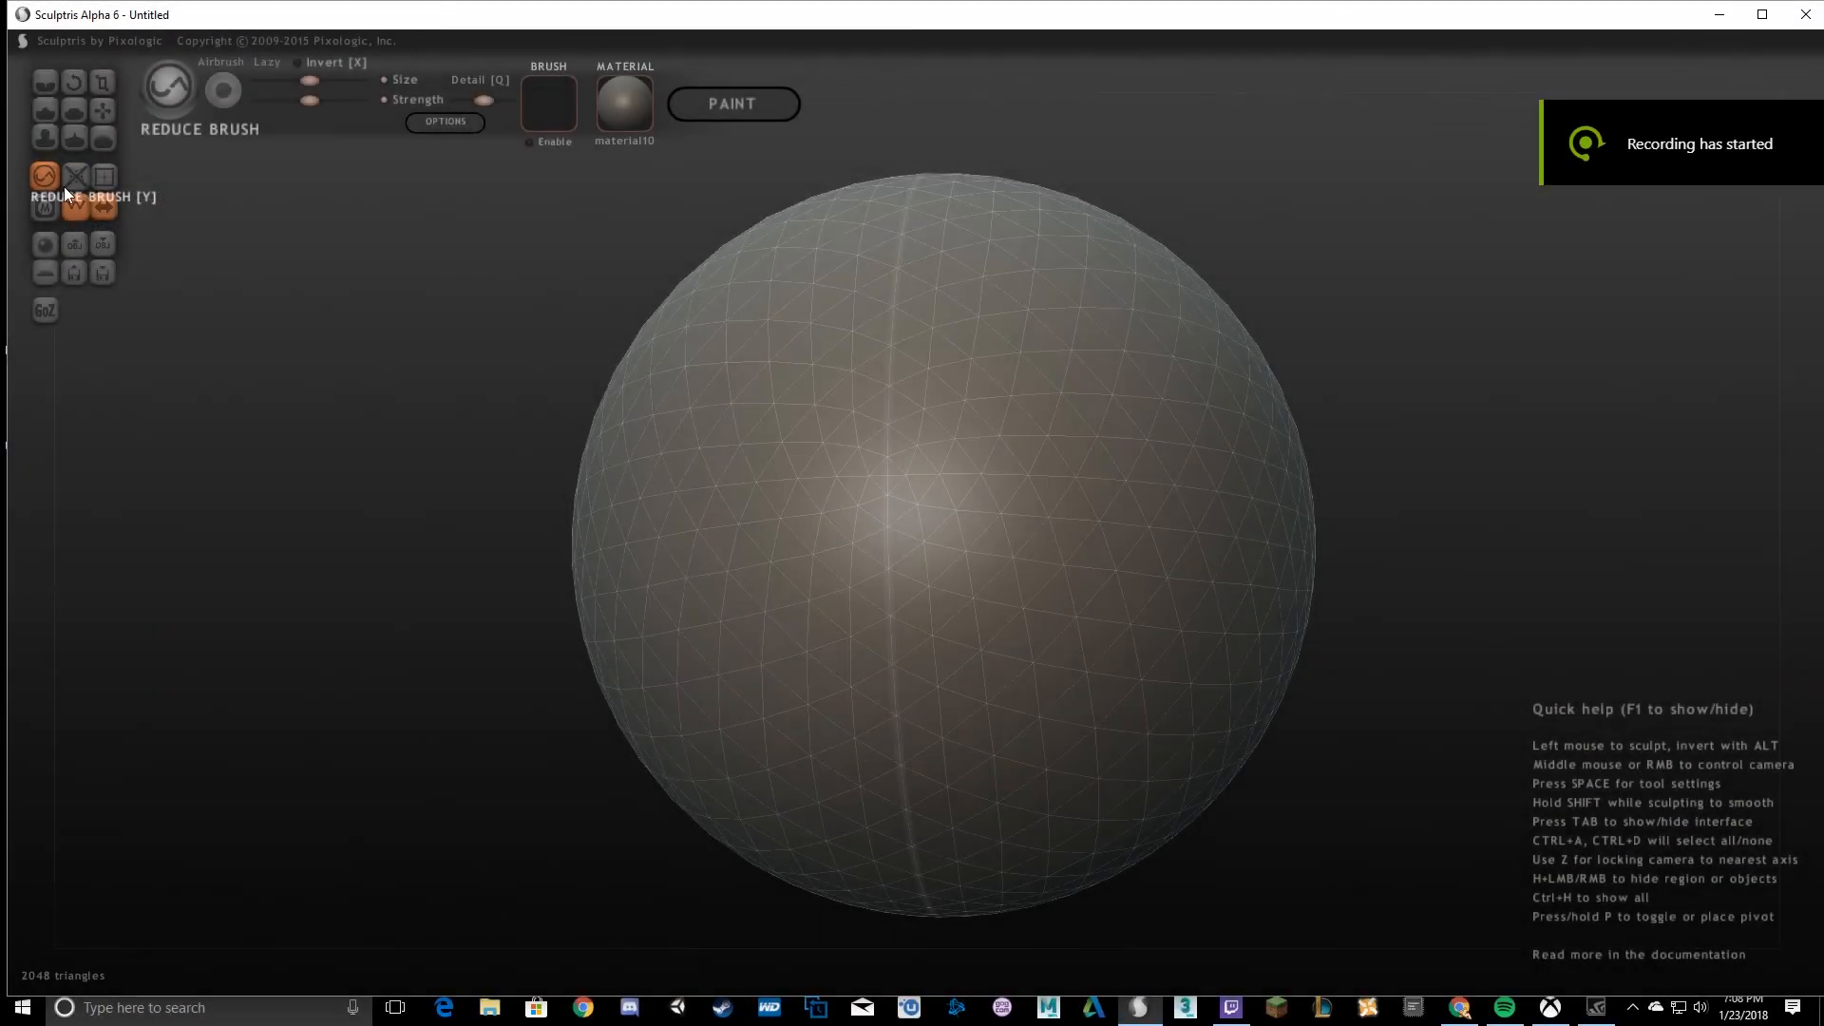
# Reduce some of the wireframed sphere's triangles and switch to the Inflate brush.
pyautogui.click(75, 178)
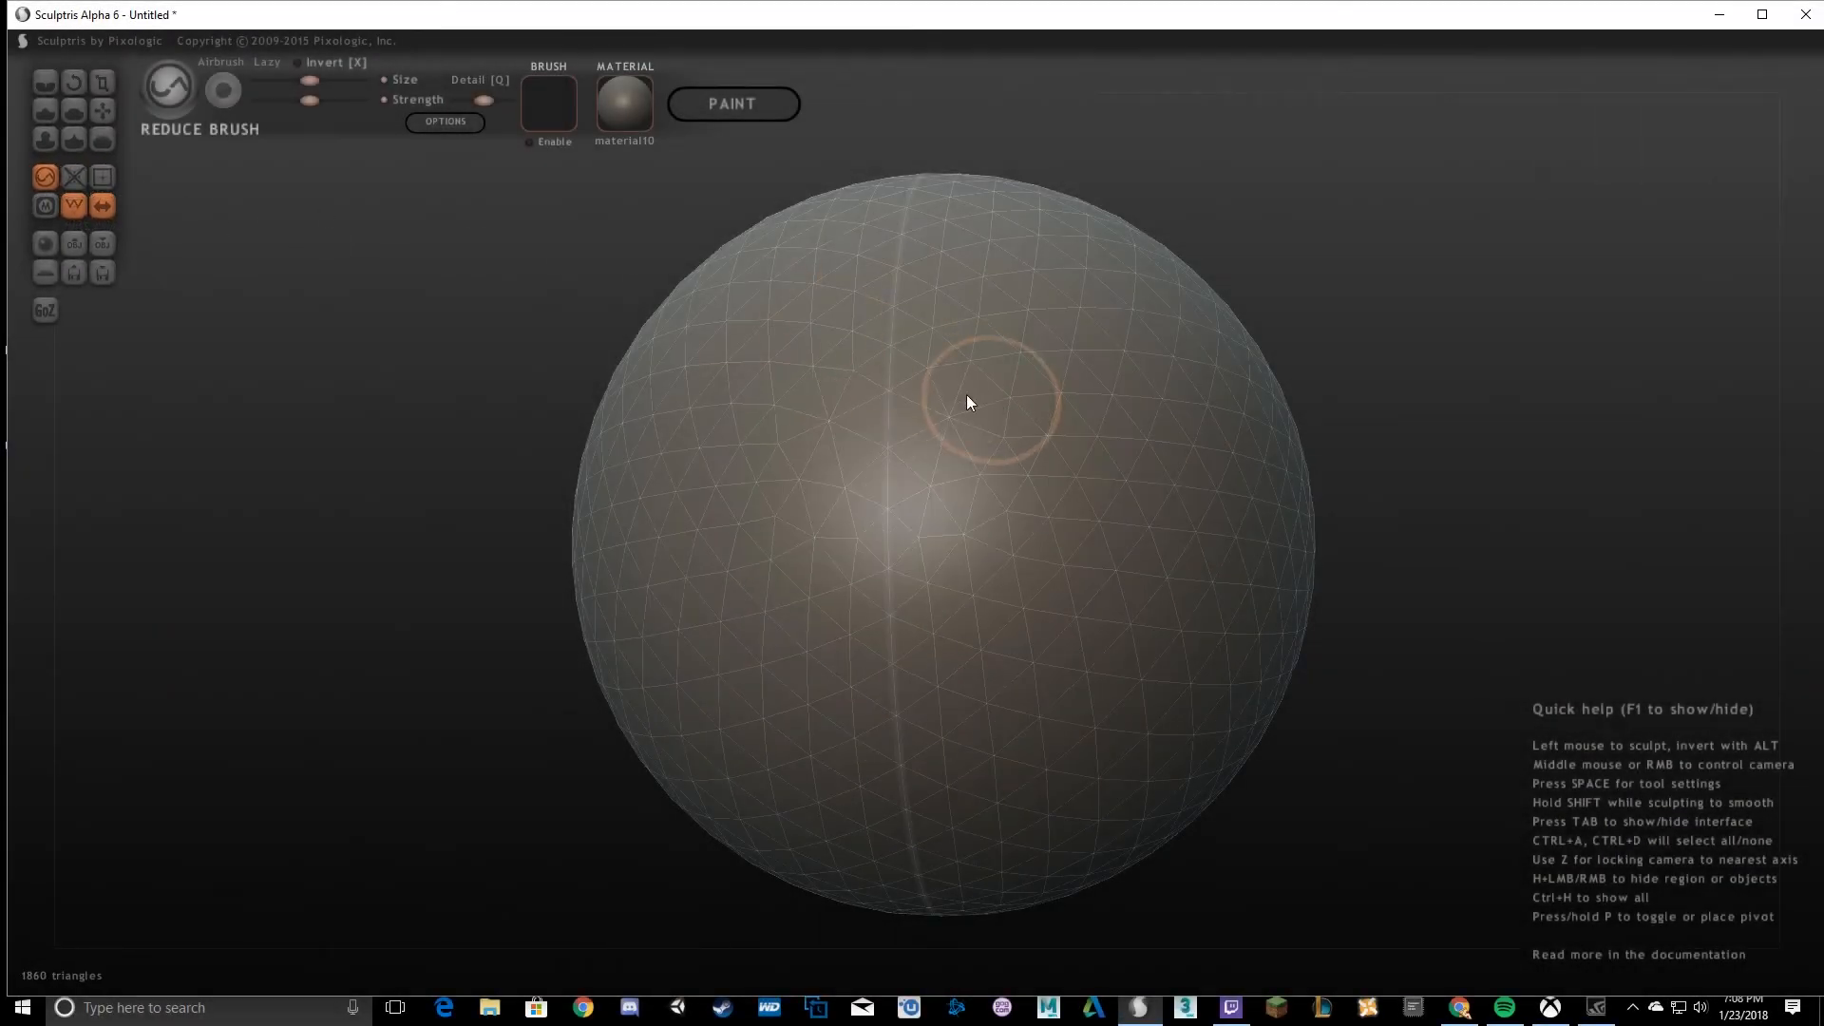
pyautogui.click(45, 139)
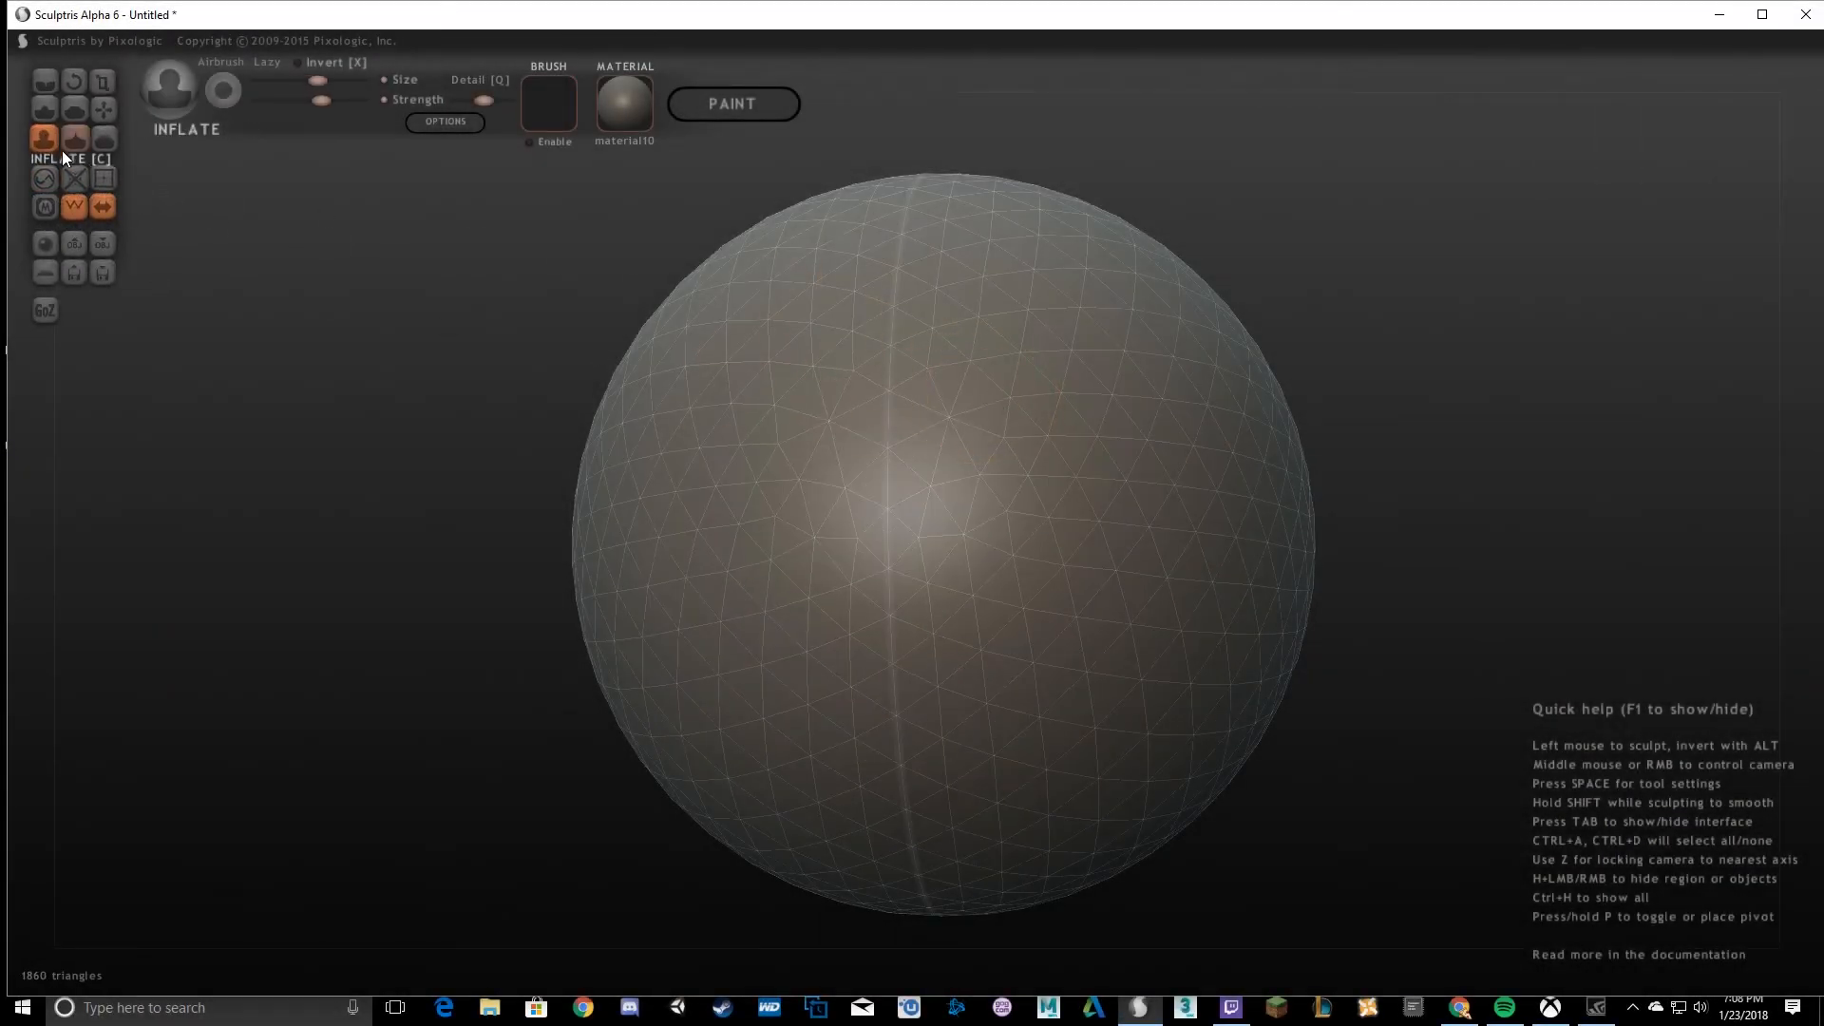
pyautogui.moveTo(794, 338)
pyautogui.mouseDown(button='right')
pyautogui.moveTo(1092, 419)
pyautogui.moveTo(896, 476)
pyautogui.moveTo(760, 452)
pyautogui.moveTo(941, 488)
pyautogui.moveTo(611, 501)
pyautogui.moveTo(23, 145)
pyautogui.mouseUp(button='right')
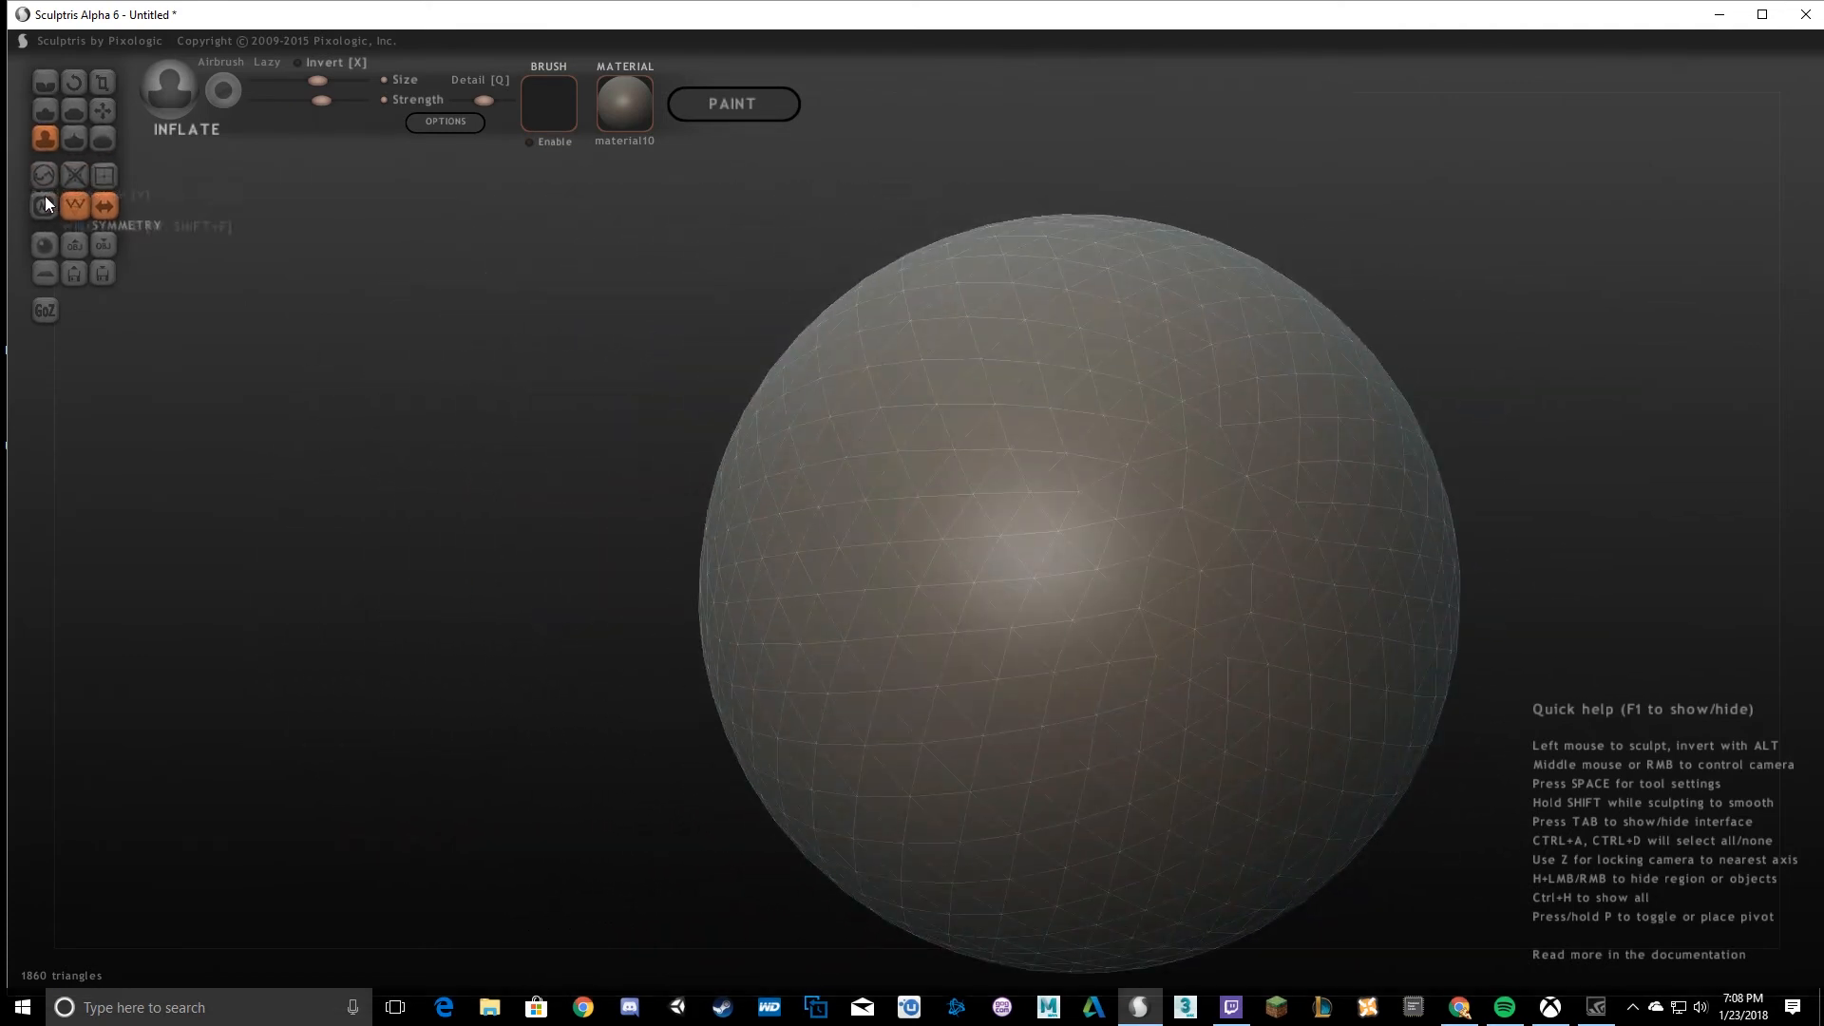
pyautogui.moveTo(313, 275); pyautogui.dragTo(503, 330, button='right')
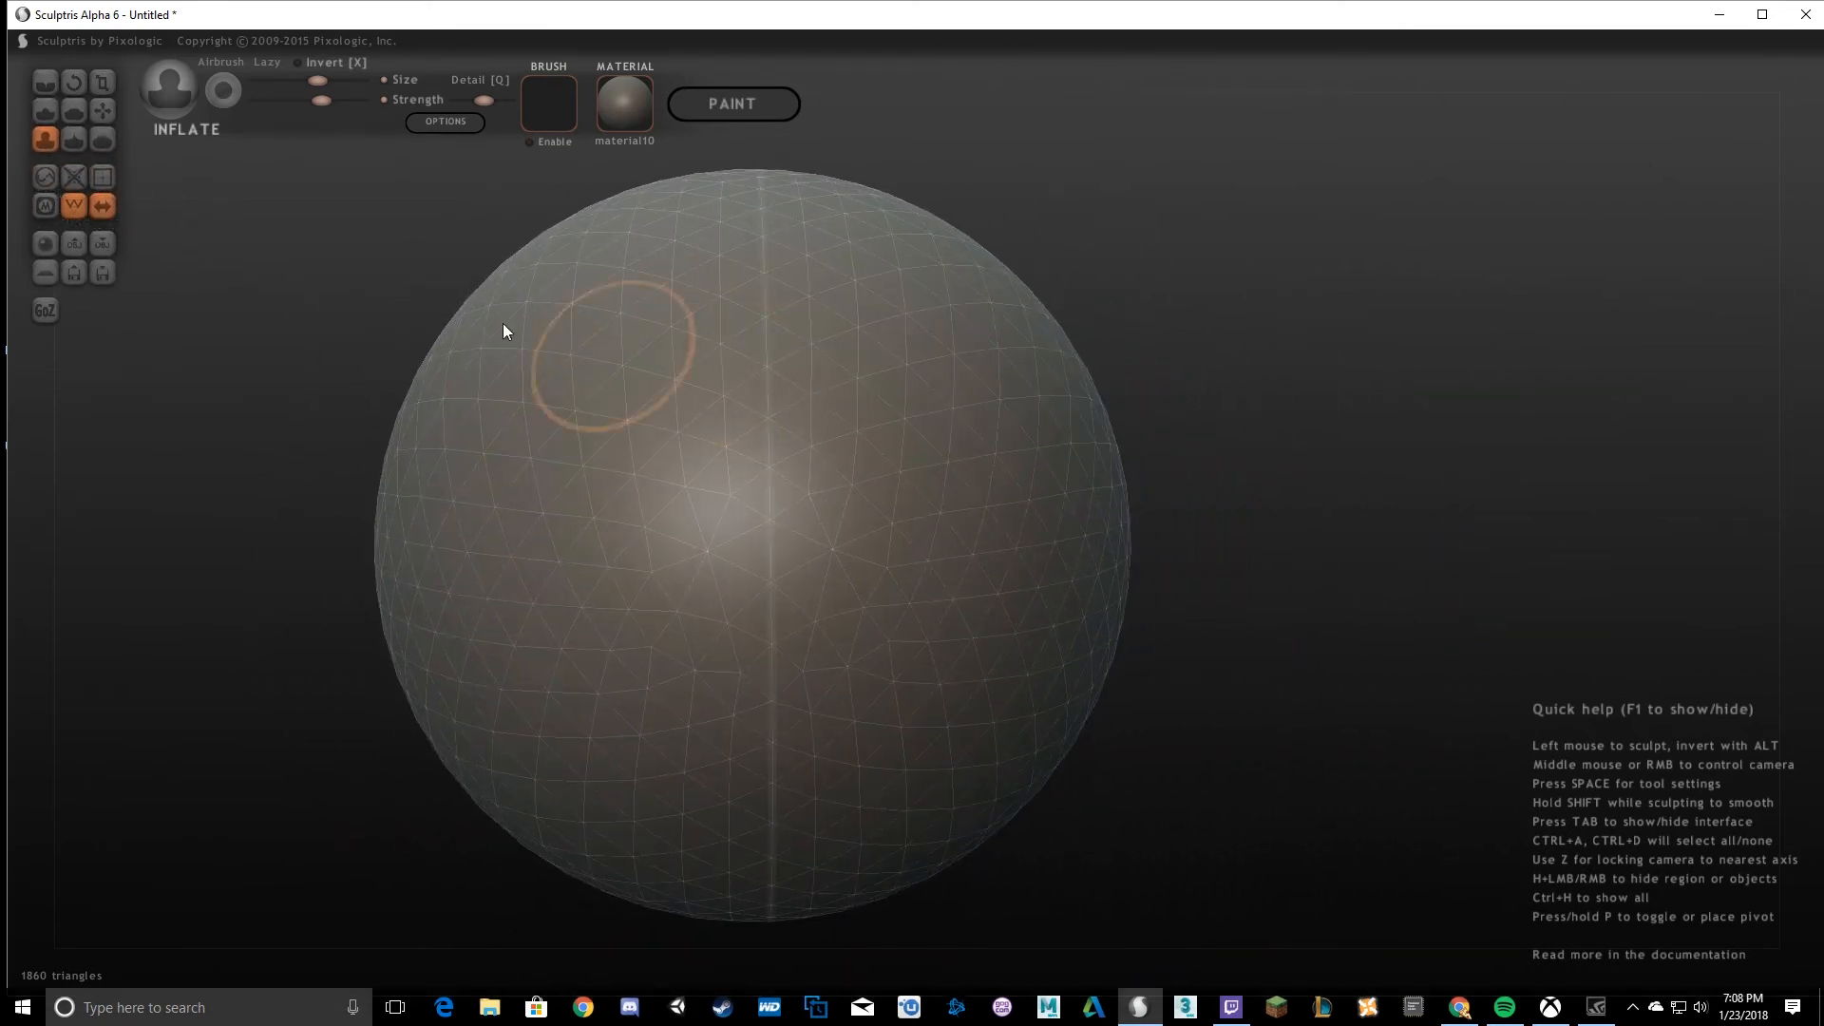
# Turn off the wireframe display on the sphere.
pyautogui.moveTo(785, 499); pyautogui.dragTo(897, 549, button='right')
pyautogui.moveTo(587, 566); pyautogui.dragTo(1441, 554, button='right')
pyautogui.moveTo(1185, 488); pyautogui.dragTo(1309, 492, button='right')
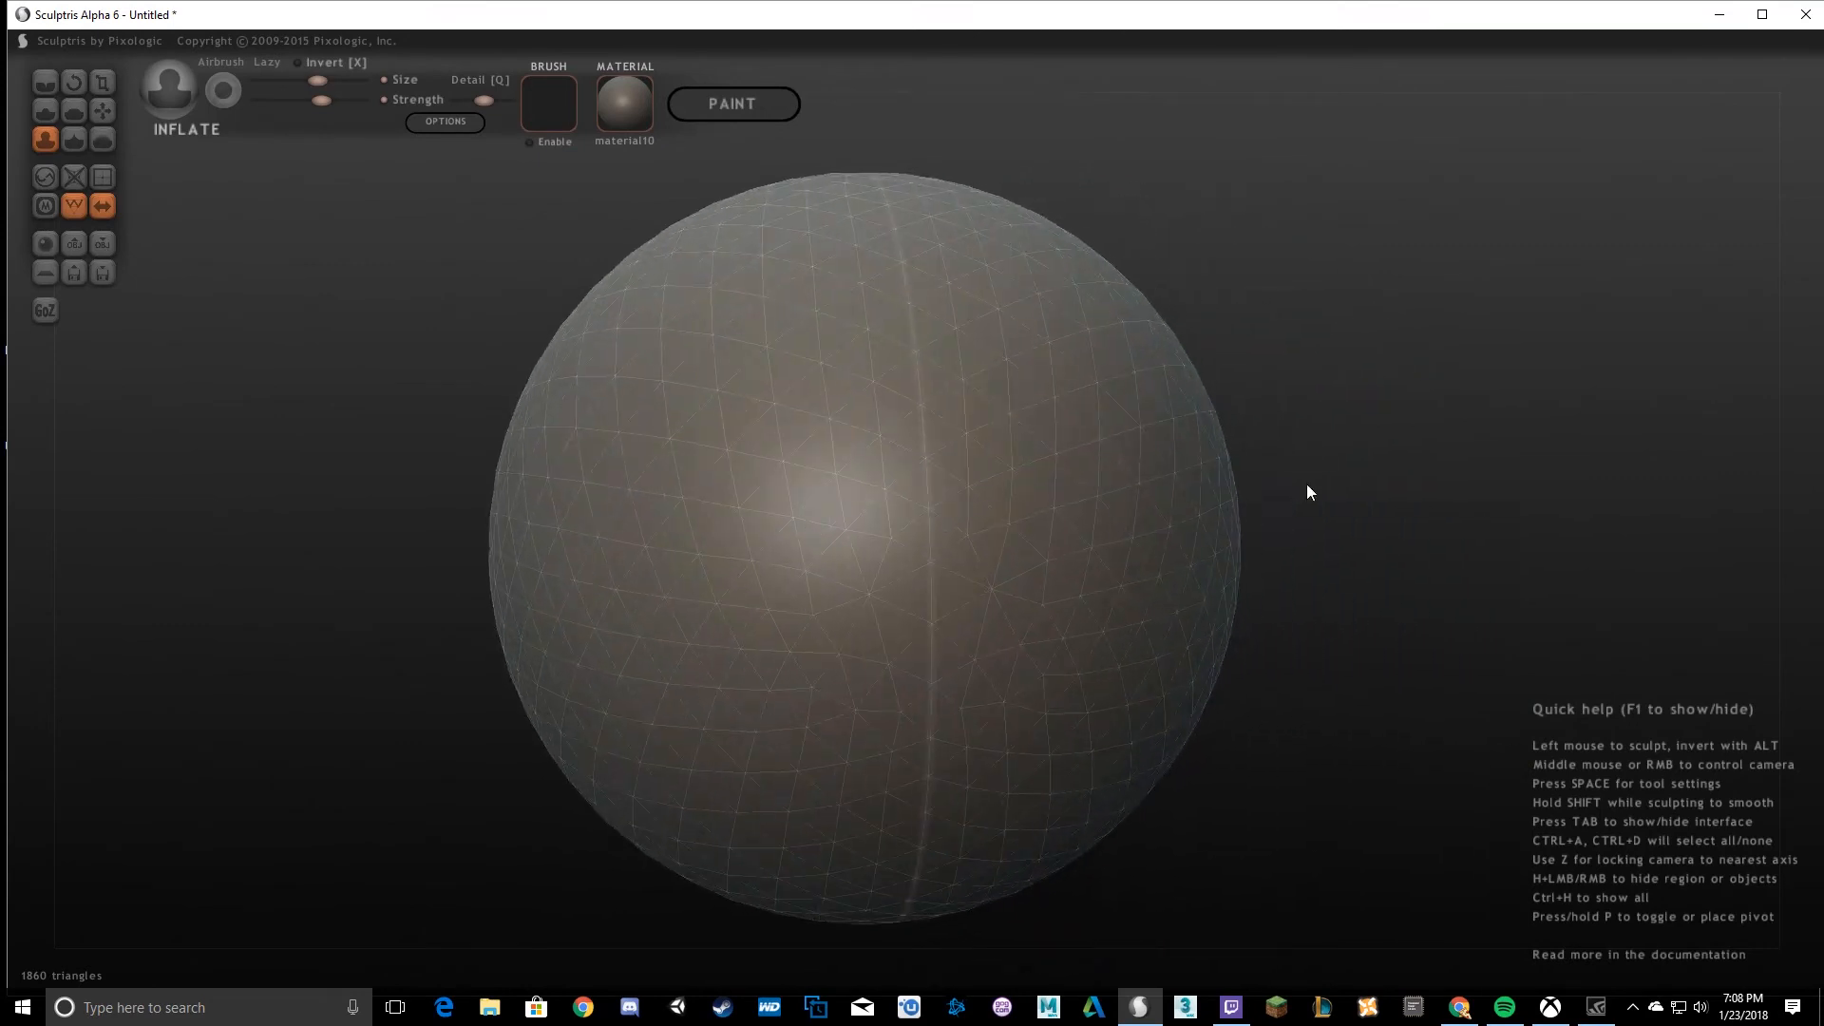
pyautogui.moveTo(1052, 481); pyautogui.dragTo(931, 468, button='right')
pyautogui.moveTo(981, 399)
pyautogui.mouseDown(button='right')
pyautogui.moveTo(924, 476)
pyautogui.moveTo(835, 529)
pyautogui.moveTo(928, 481)
pyautogui.moveTo(934, 444)
pyautogui.moveTo(834, 468)
pyautogui.moveTo(916, 476)
pyautogui.mouseUp(button='right')
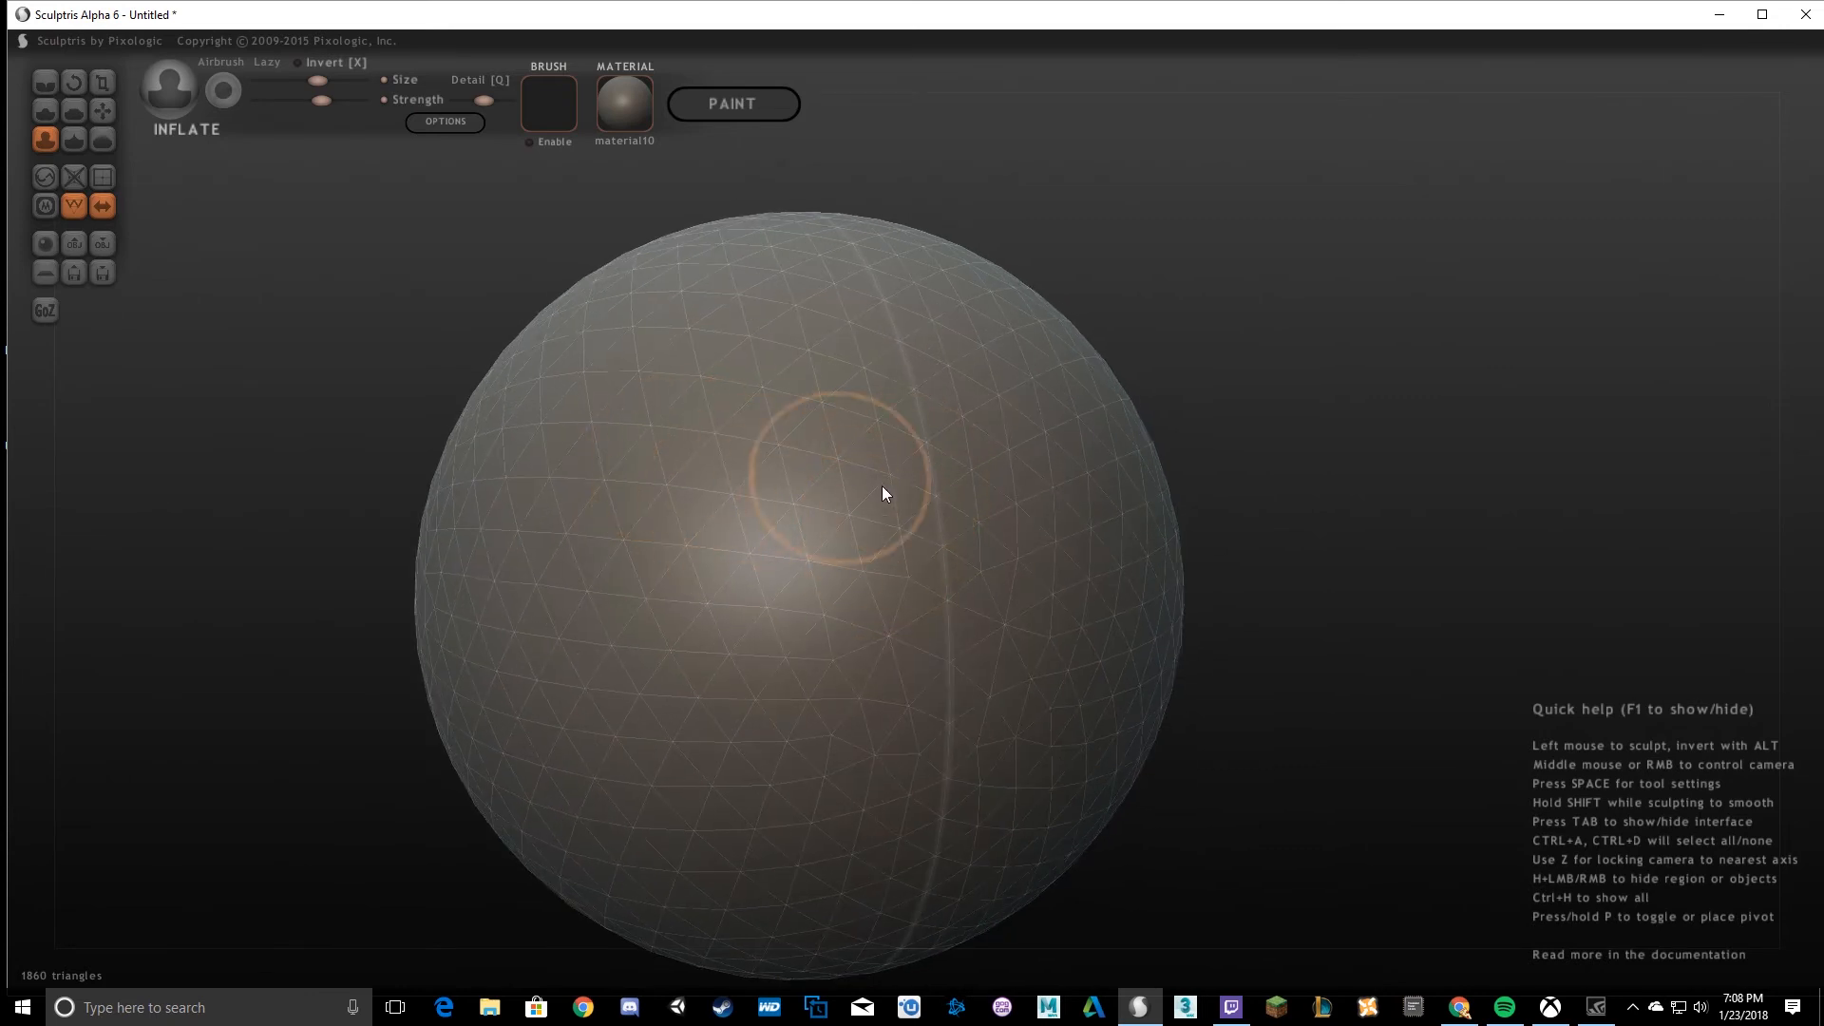
pyautogui.moveTo(874, 446); pyautogui.dragTo(667, 454, button='right')
pyautogui.press('w')
pyautogui.click(72, 209)
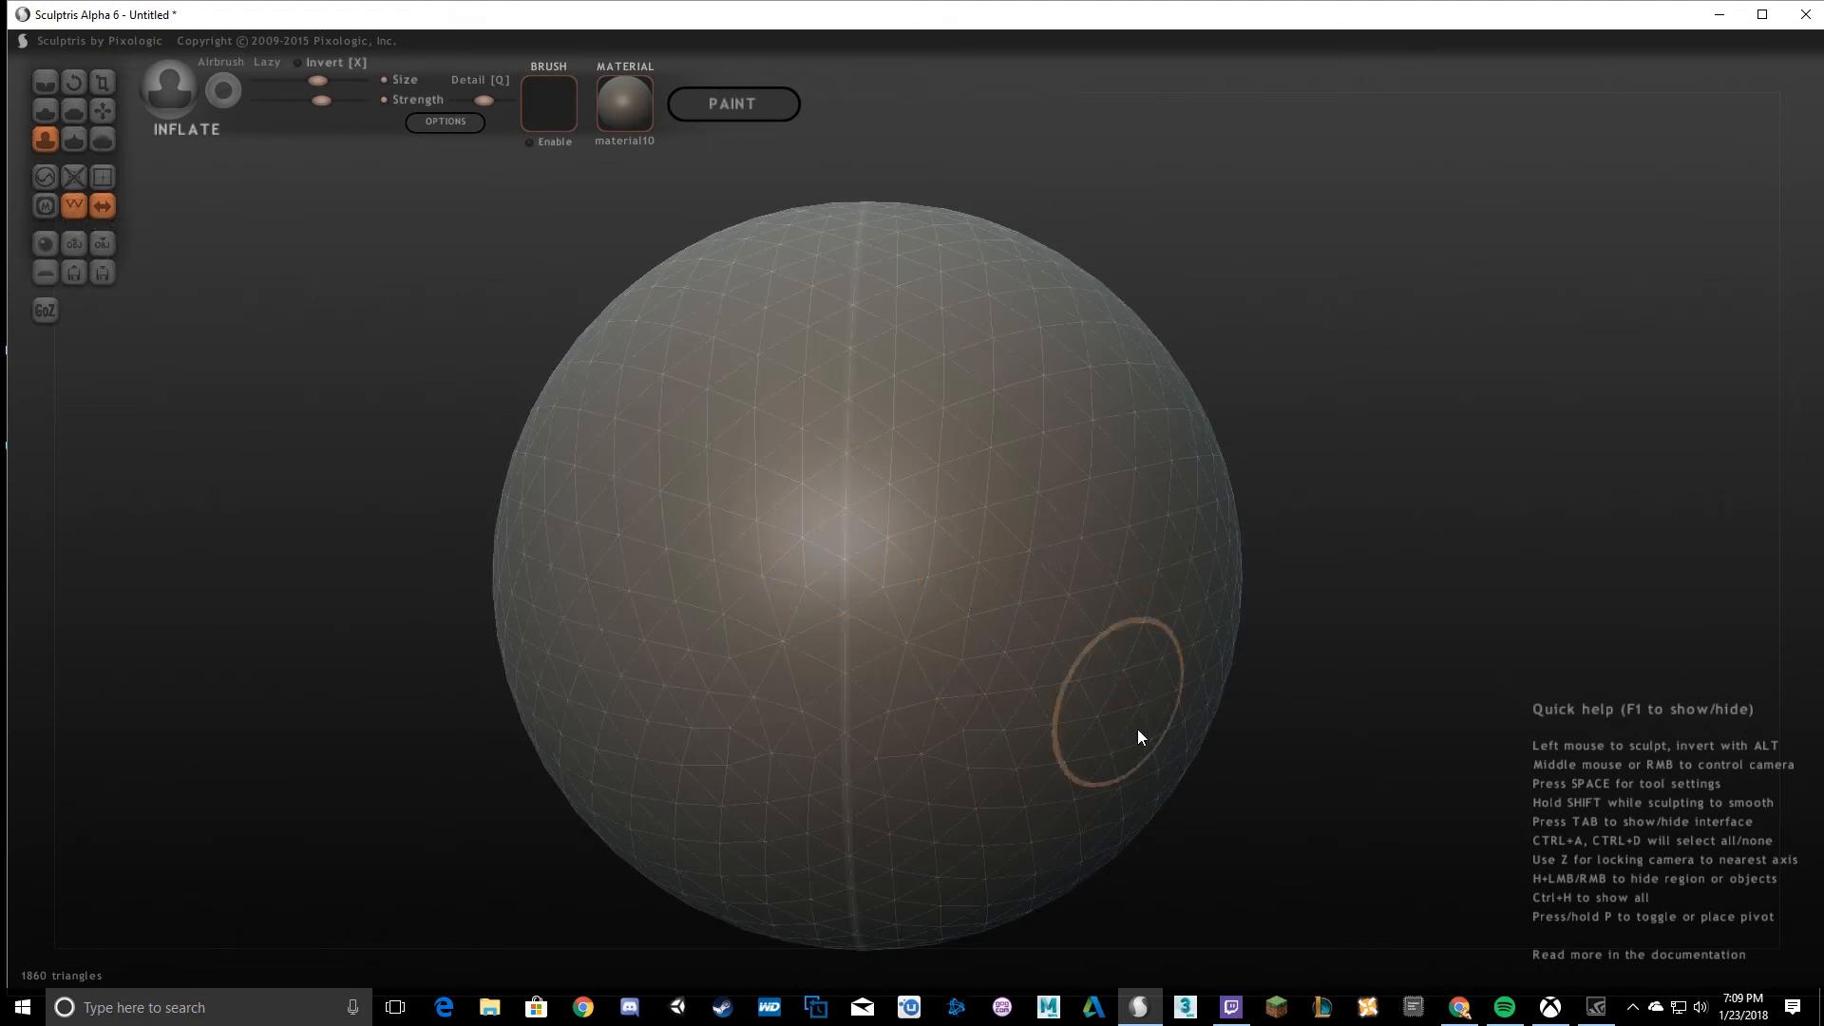
pyautogui.click(76, 207)
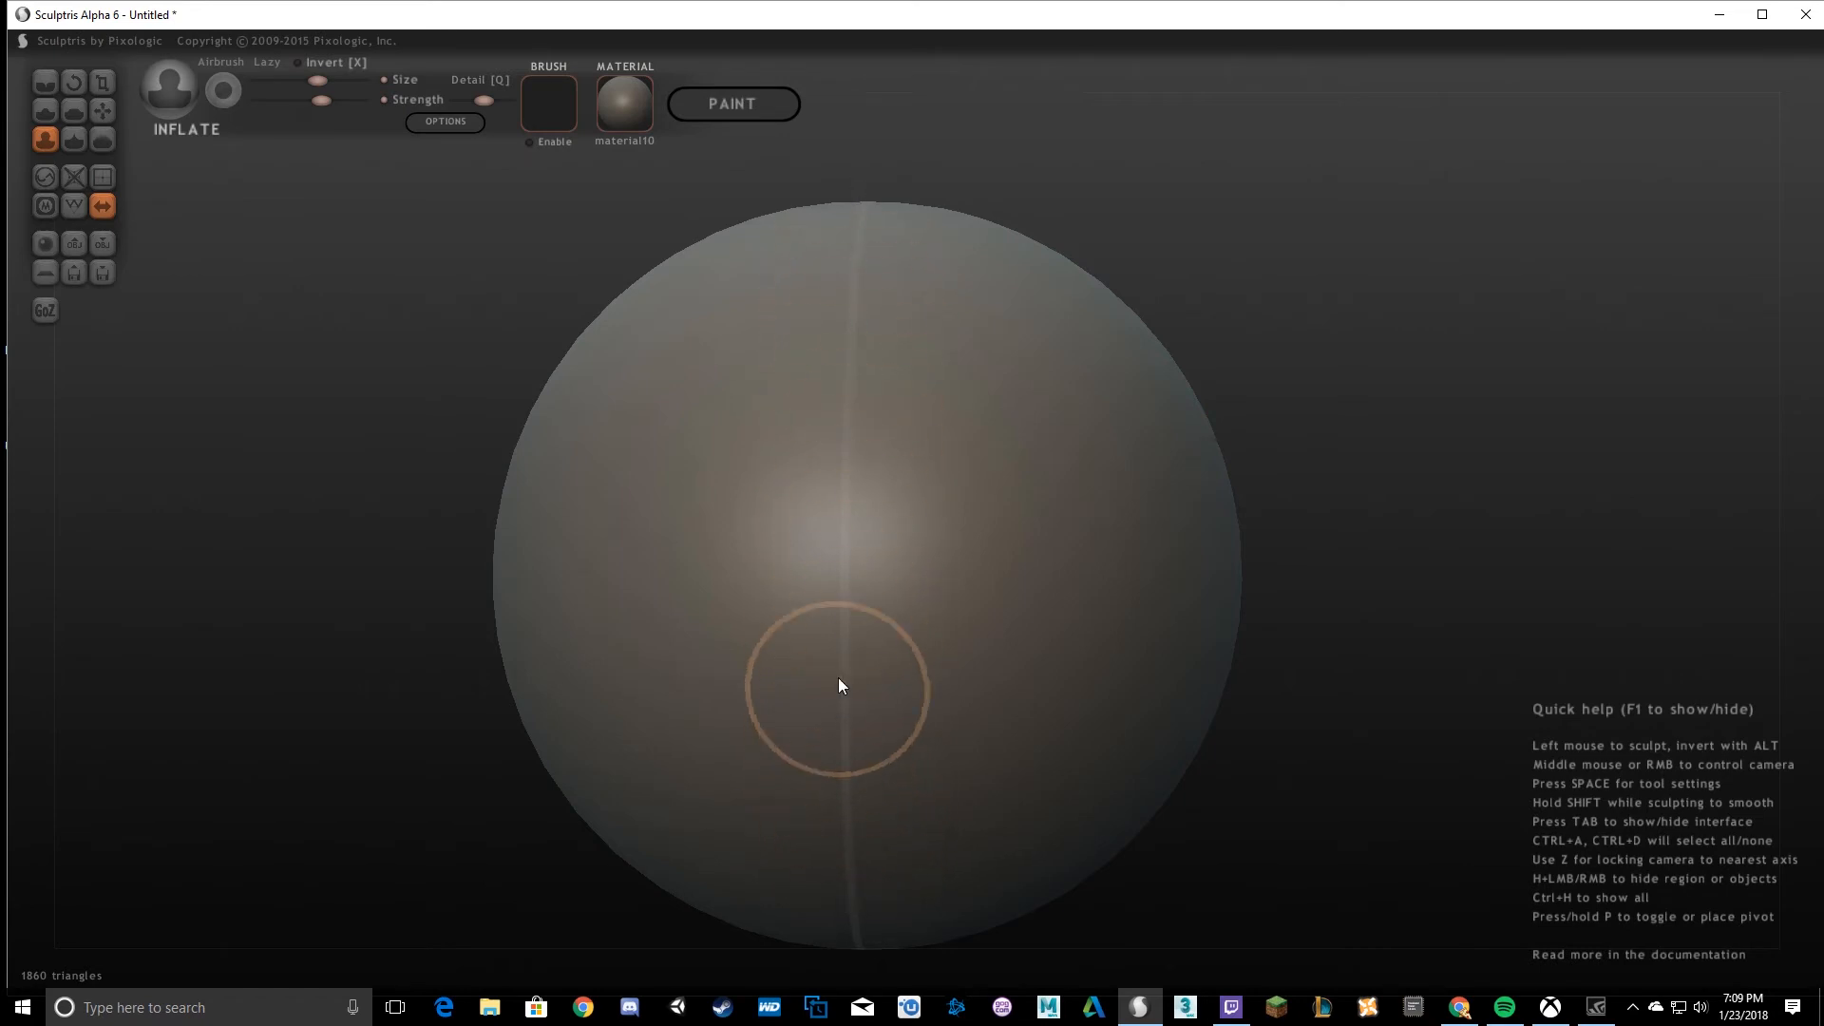
# Carve mirrored grooves on both sides of the sphere with the Crease brush and turn symmetry off.
pyautogui.click(44, 82)
pyautogui.moveTo(708, 405)
pyautogui.mouseDown()
pyautogui.moveTo(665, 402)
pyautogui.moveTo(501, 680)
pyautogui.moveTo(692, 684)
pyautogui.moveTo(700, 456)
pyautogui.moveTo(684, 408)
pyautogui.mouseUp()
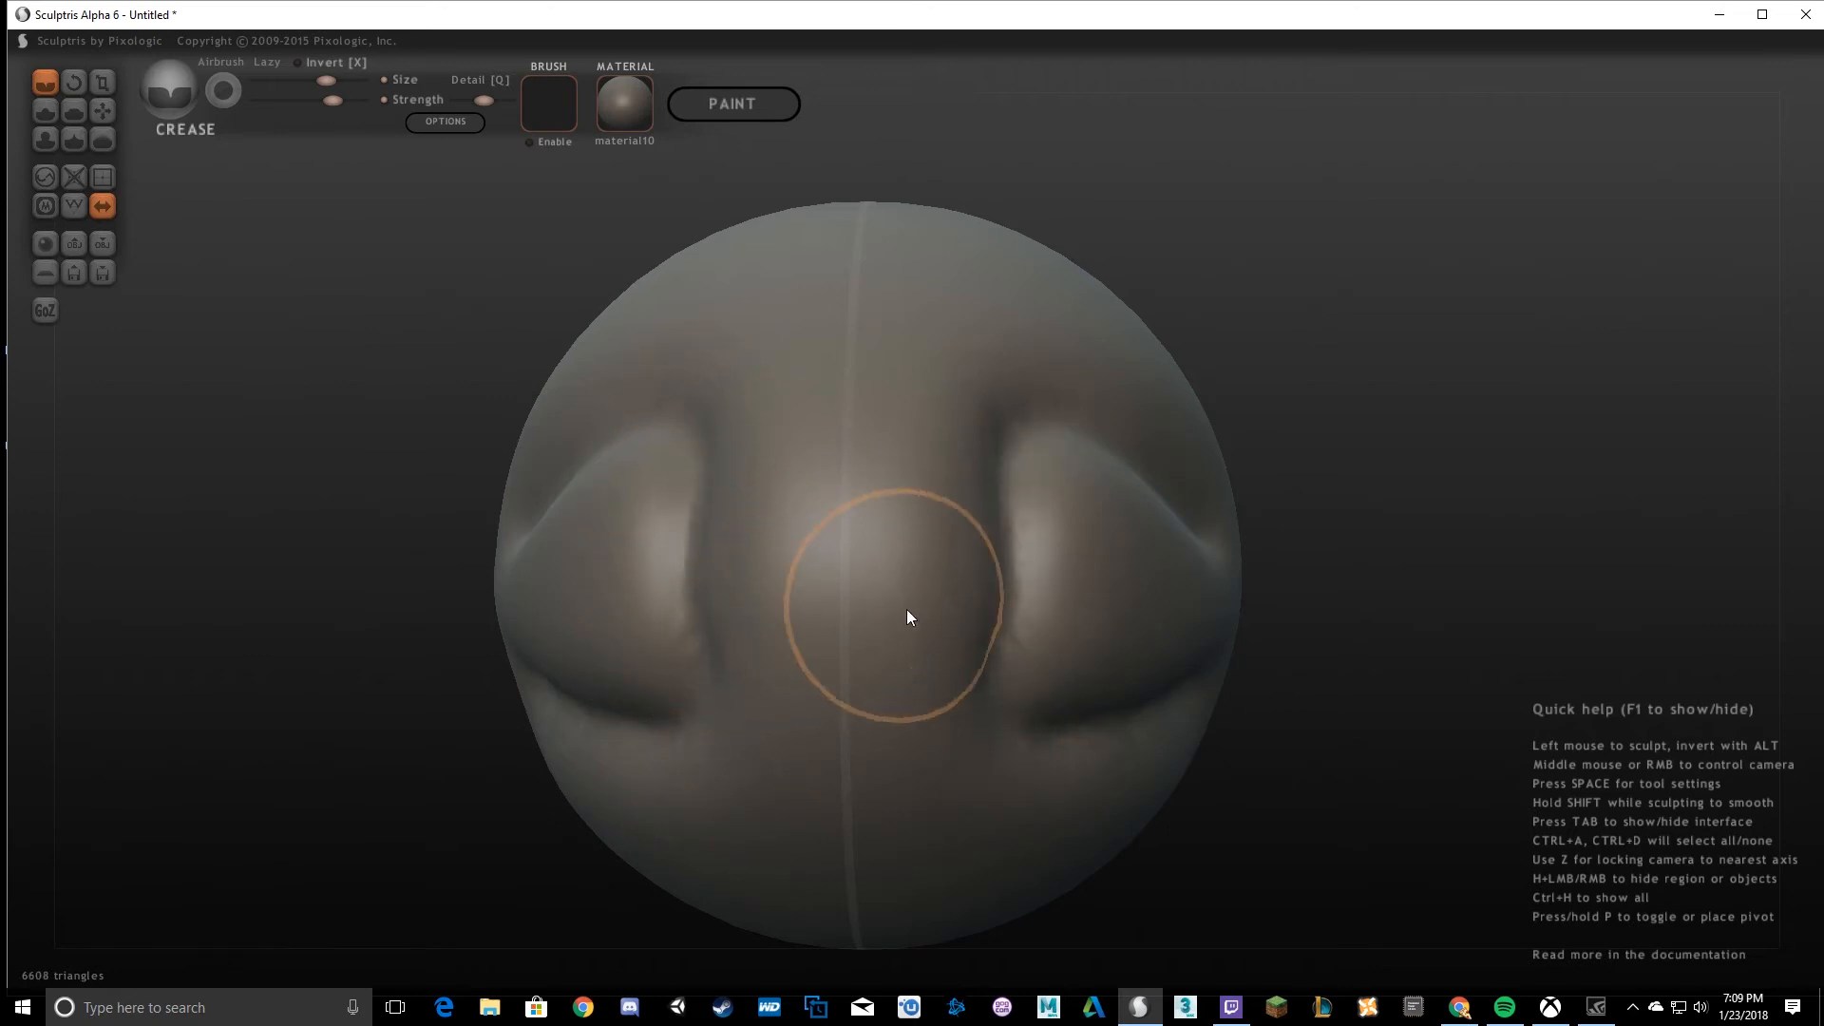
pyautogui.click(102, 205)
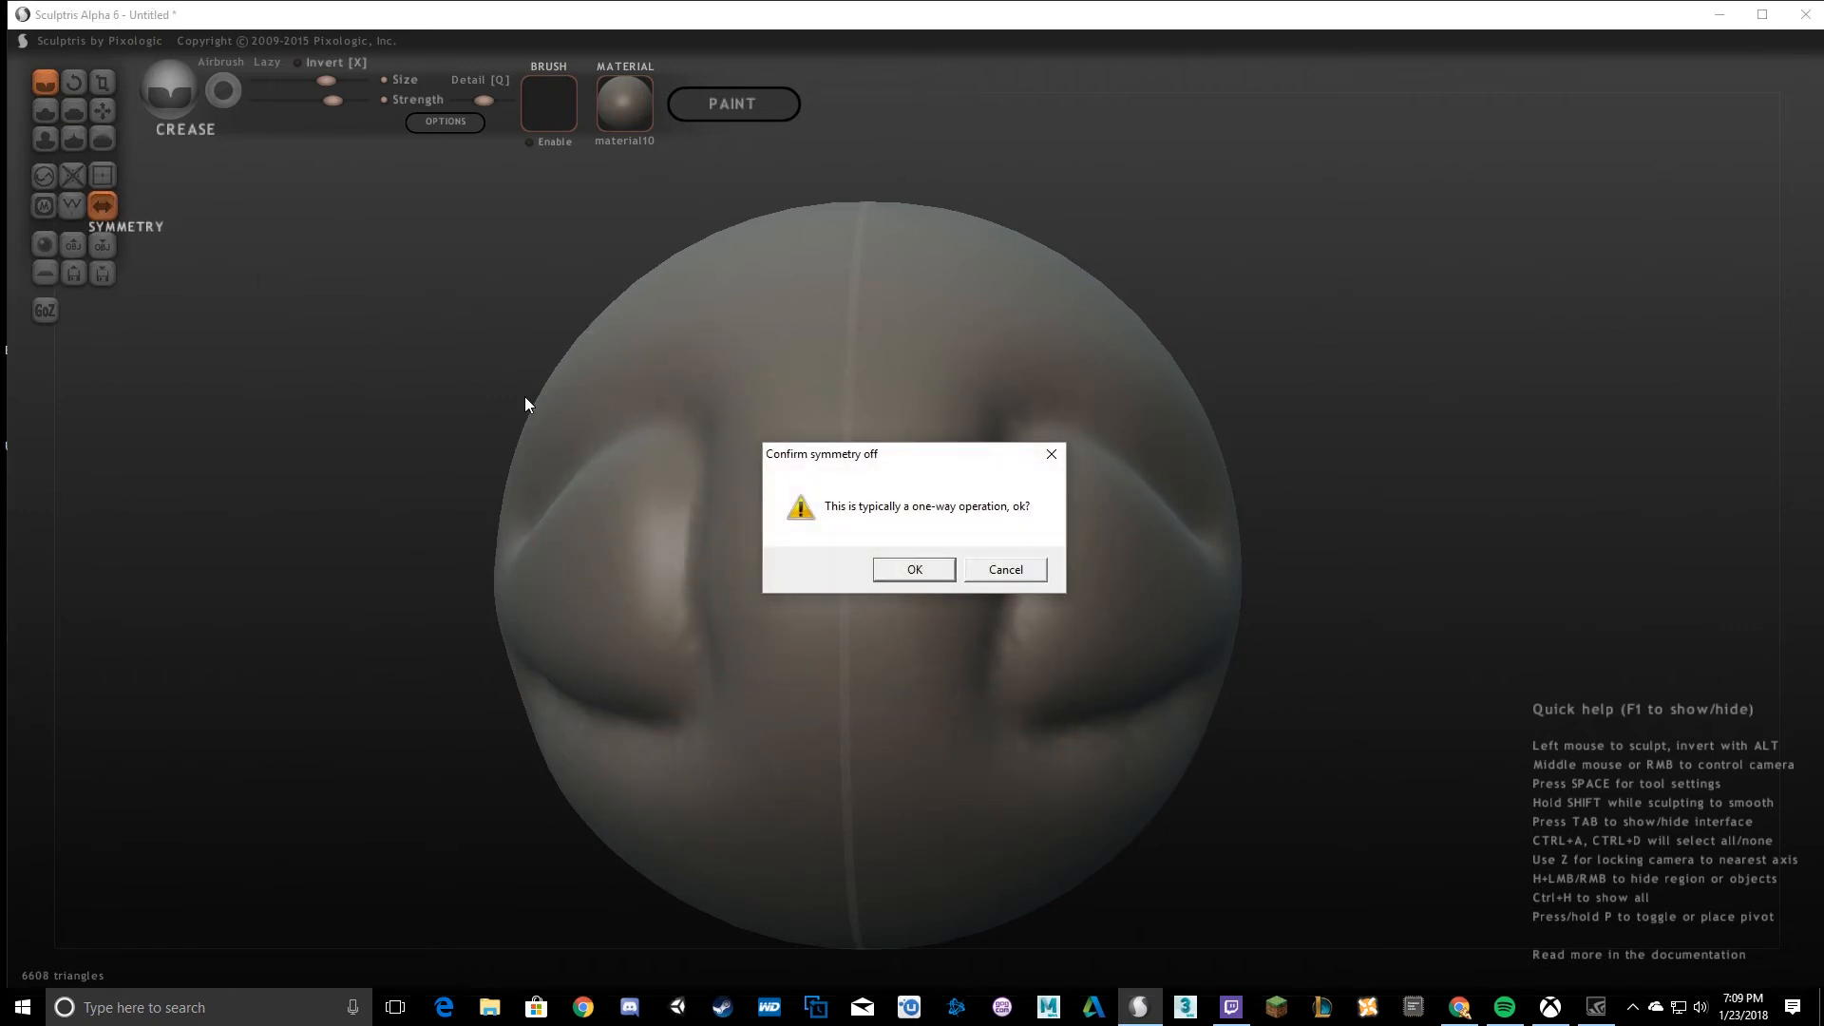
pyautogui.click(907, 570)
# Carve unmirrored grooves down the front and across the underside of the sphere with the Crease brush.
pyautogui.moveTo(737, 459); pyautogui.dragTo(688, 330, button='middle')
pyautogui.moveTo(622, 261)
pyautogui.mouseDown()
pyautogui.moveTo(886, 353)
pyautogui.moveTo(976, 732)
pyautogui.mouseUp()
pyautogui.moveTo(1079, 629)
pyautogui.mouseDown(button='middle')
pyautogui.moveTo(800, 414)
pyautogui.moveTo(946, 301)
pyautogui.mouseUp(button='middle')
pyautogui.moveTo(670, 534)
pyautogui.mouseDown()
pyautogui.moveTo(863, 670)
pyautogui.moveTo(1182, 580)
pyautogui.mouseUp()
pyautogui.moveTo(964, 781)
pyautogui.mouseDown()
pyautogui.moveTo(851, 784)
pyautogui.moveTo(656, 727)
pyautogui.mouseUp()
pyautogui.moveTo(621, 773); pyautogui.dragTo(856, 685, button='middle')
pyautogui.moveTo(767, 401); pyautogui.dragTo(792, 674, button='middle')
pyautogui.keyDown('alt'); pyautogui.moveTo(749, 508); pyautogui.dragTo(690, 523, button='middle'); pyautogui.keyUp('alt')
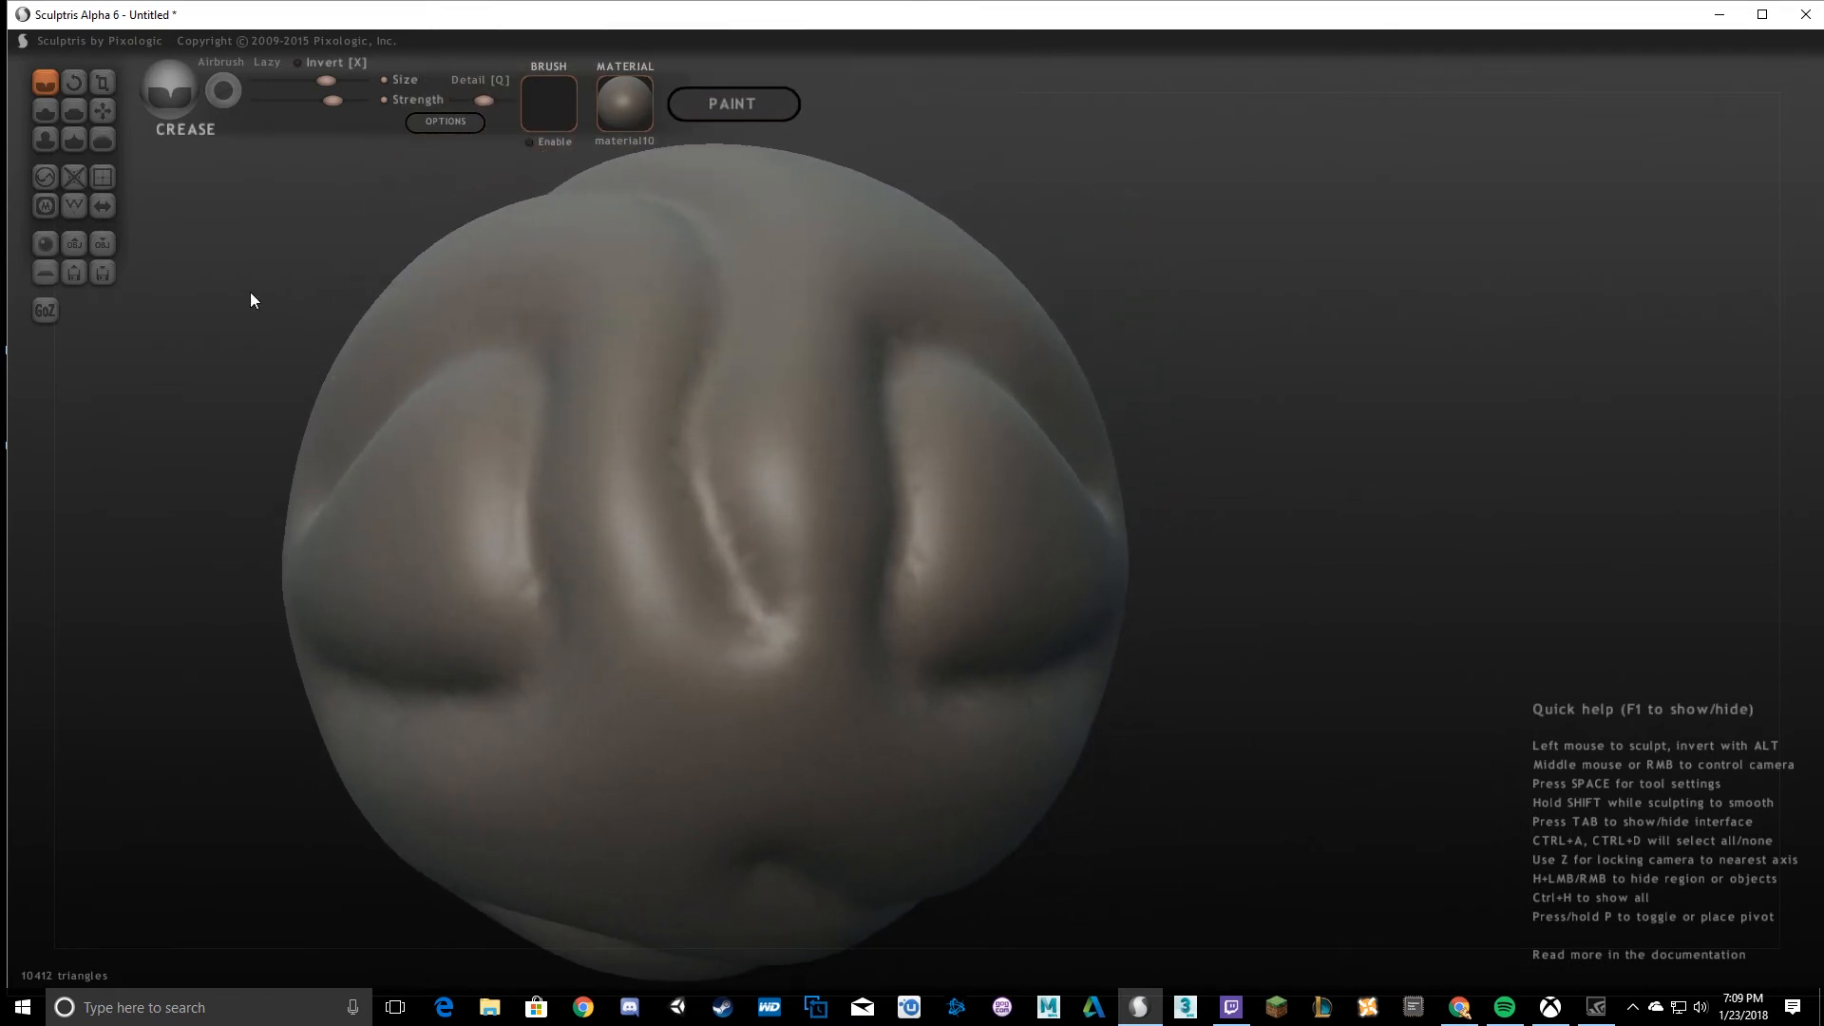
# Display the wireframe and thin out the triangles on one side bulge with the Reduce Brush.
pyautogui.click(42, 175)
pyautogui.moveTo(916, 446); pyautogui.dragTo(736, 390, button='middle')
pyautogui.moveTo(1121, 361)
pyautogui.mouseDown(button='middle')
pyautogui.moveTo(949, 407)
pyautogui.moveTo(818, 397)
pyautogui.moveTo(914, 435)
pyautogui.moveTo(1104, 408)
pyautogui.moveTo(903, 541)
pyautogui.mouseUp(button='middle')
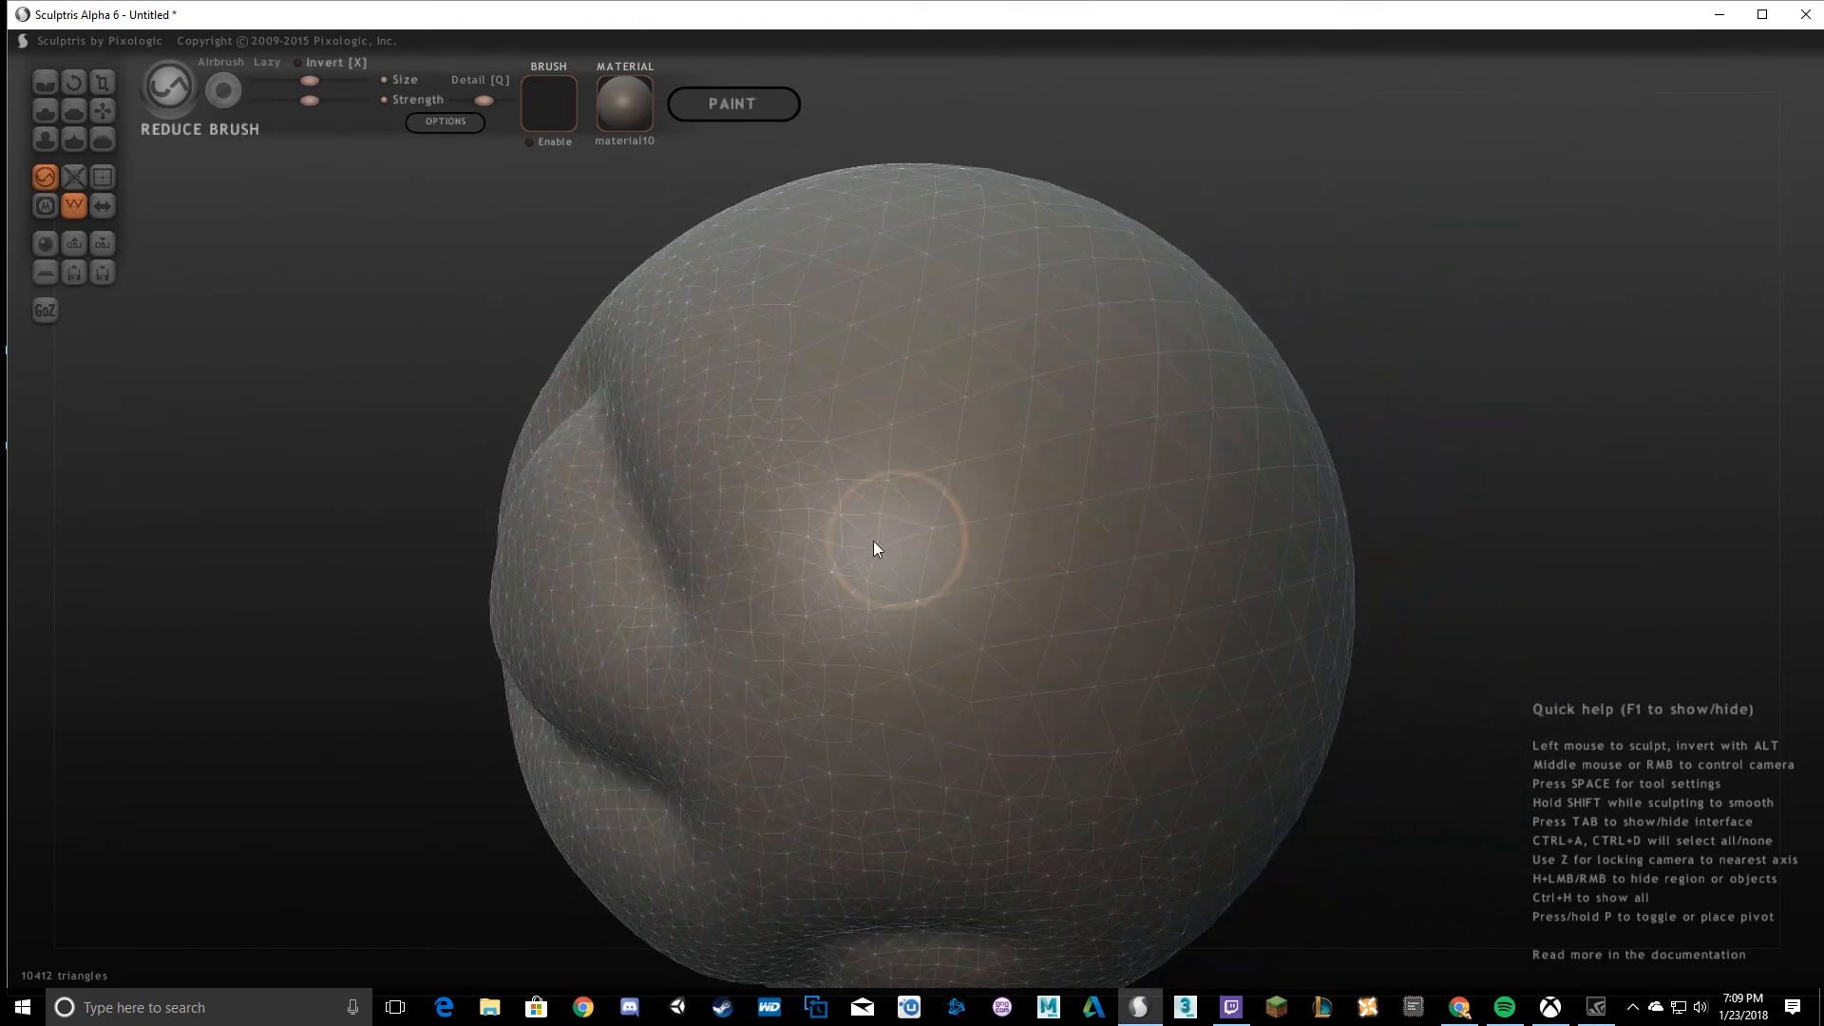
pyautogui.scroll(5, 814, 526)
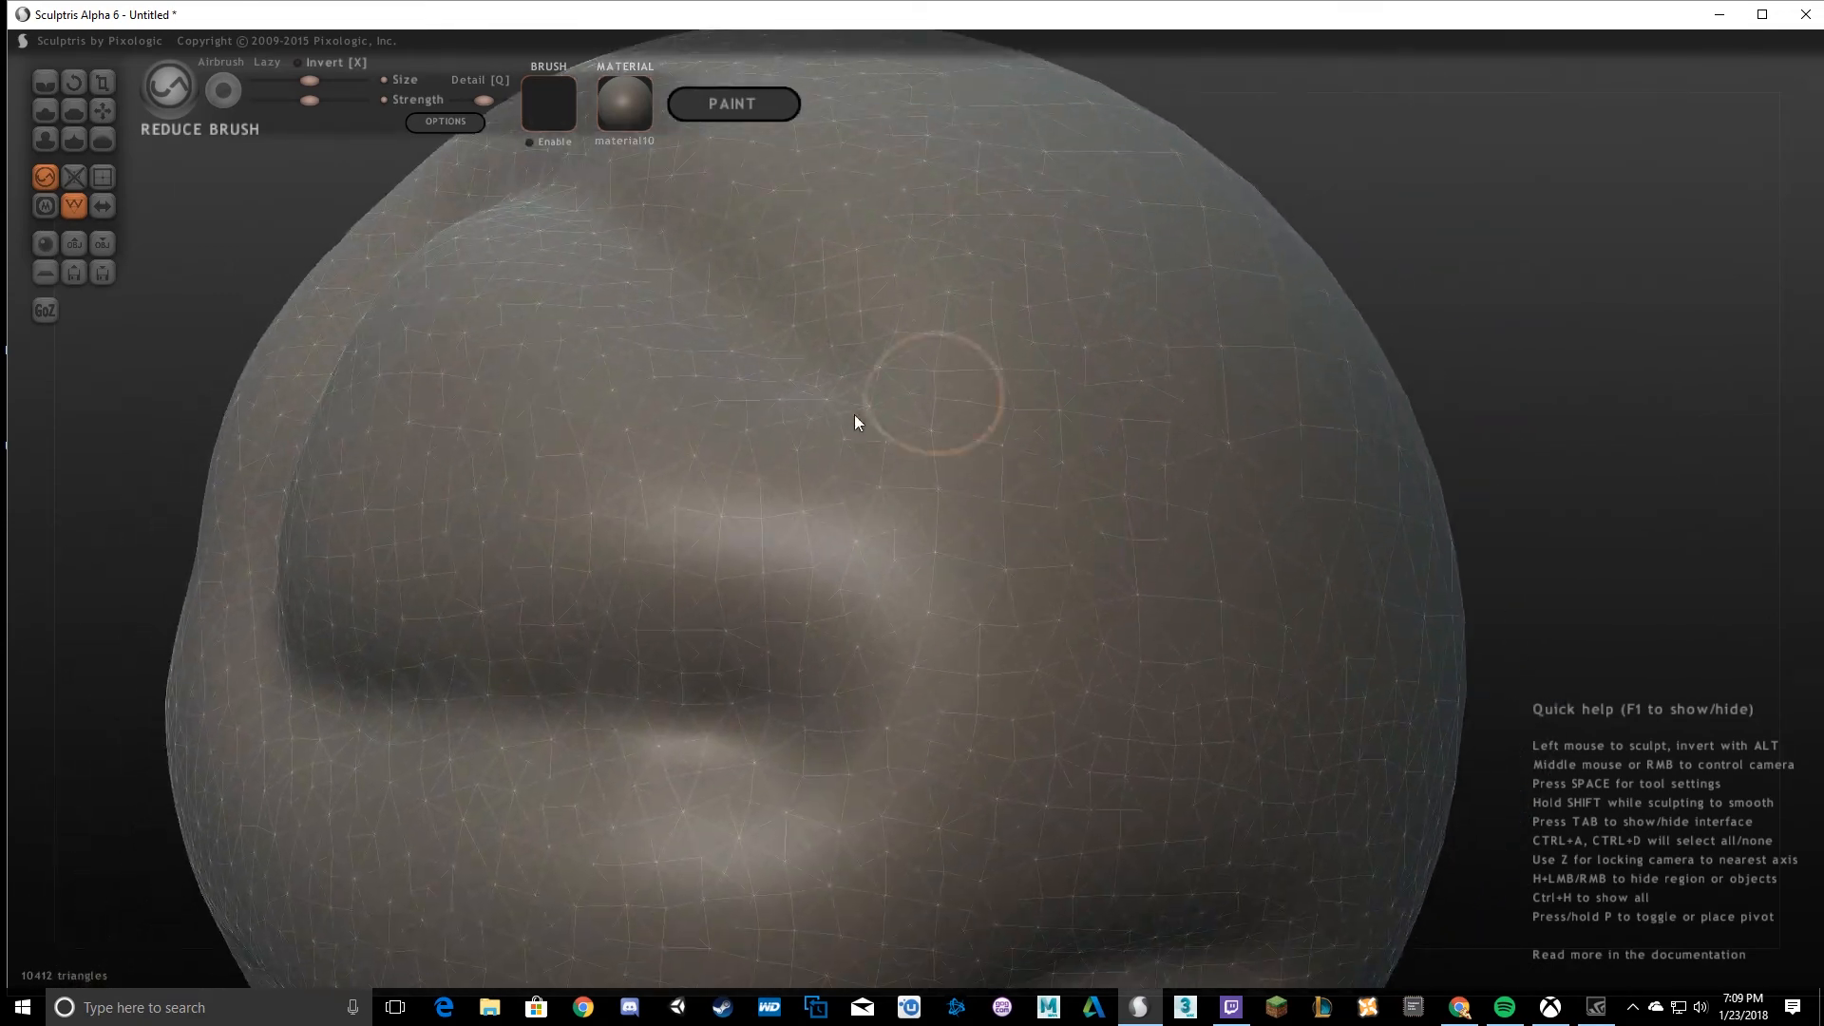
pyautogui.moveTo(855, 423); pyautogui.dragTo(817, 442, button='middle')
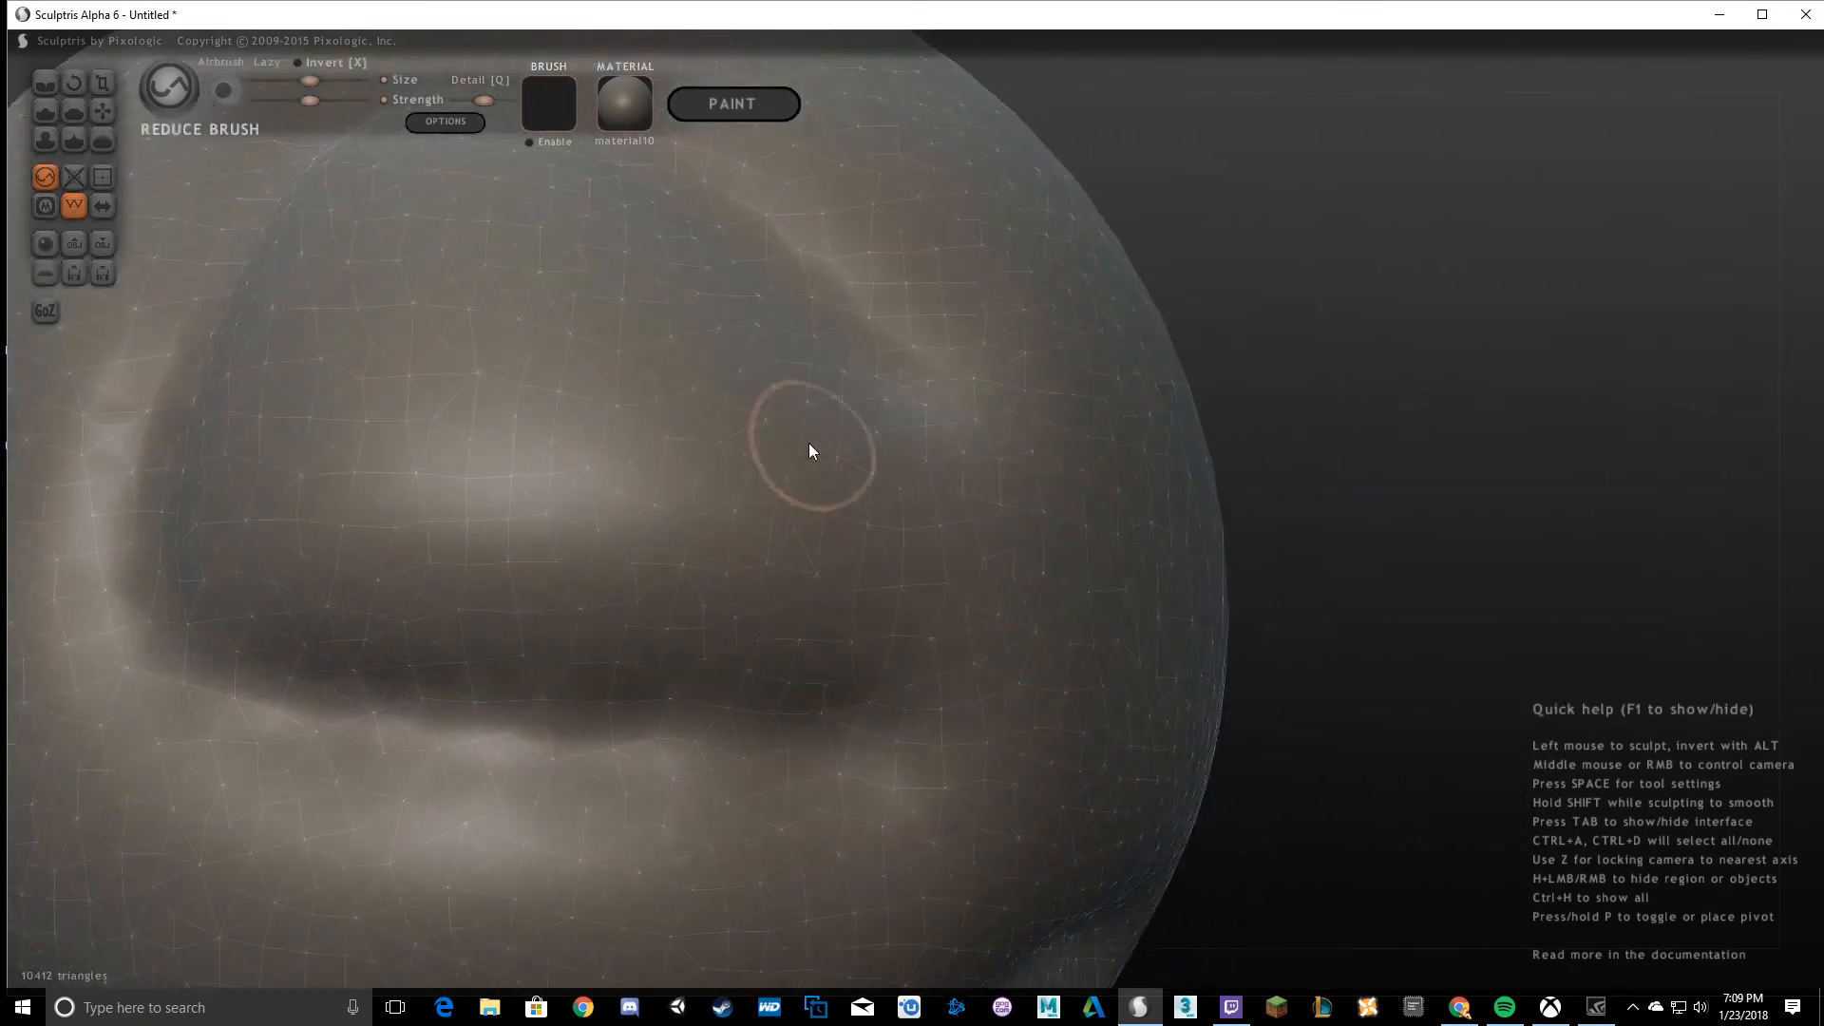
pyautogui.moveTo(423, 380)
pyautogui.mouseDown()
pyautogui.moveTo(652, 440)
pyautogui.moveTo(501, 517)
pyautogui.moveTo(673, 404)
pyautogui.moveTo(818, 465)
pyautogui.moveTo(778, 558)
pyautogui.moveTo(395, 615)
pyautogui.moveTo(372, 567)
pyautogui.moveTo(367, 232)
pyautogui.moveTo(260, 358)
pyautogui.moveTo(579, 253)
pyautogui.moveTo(663, 293)
pyautogui.moveTo(440, 424)
pyautogui.moveTo(670, 512)
pyautogui.moveTo(635, 506)
pyautogui.moveTo(566, 421)
pyautogui.mouseUp()
pyautogui.scroll(-3, 566, 420)
pyautogui.moveTo(567, 420); pyautogui.dragTo(750, 521, button='middle')
pyautogui.moveTo(750, 521)
pyautogui.mouseDown()
pyautogui.moveTo(866, 547)
pyautogui.moveTo(714, 517)
pyautogui.moveTo(851, 559)
pyautogui.moveTo(576, 437)
pyautogui.moveTo(603, 432)
pyautogui.moveTo(652, 591)
pyautogui.moveTo(545, 393)
pyautogui.moveTo(472, 455)
pyautogui.moveTo(696, 458)
pyautogui.moveTo(776, 503)
pyautogui.mouseUp()
pyautogui.scroll(3, 846, 559)
pyautogui.scroll(-3, 774, 503)
pyautogui.moveTo(773, 503); pyautogui.dragTo(613, 516, button='middle')
pyautogui.scroll(3, 665, 515)
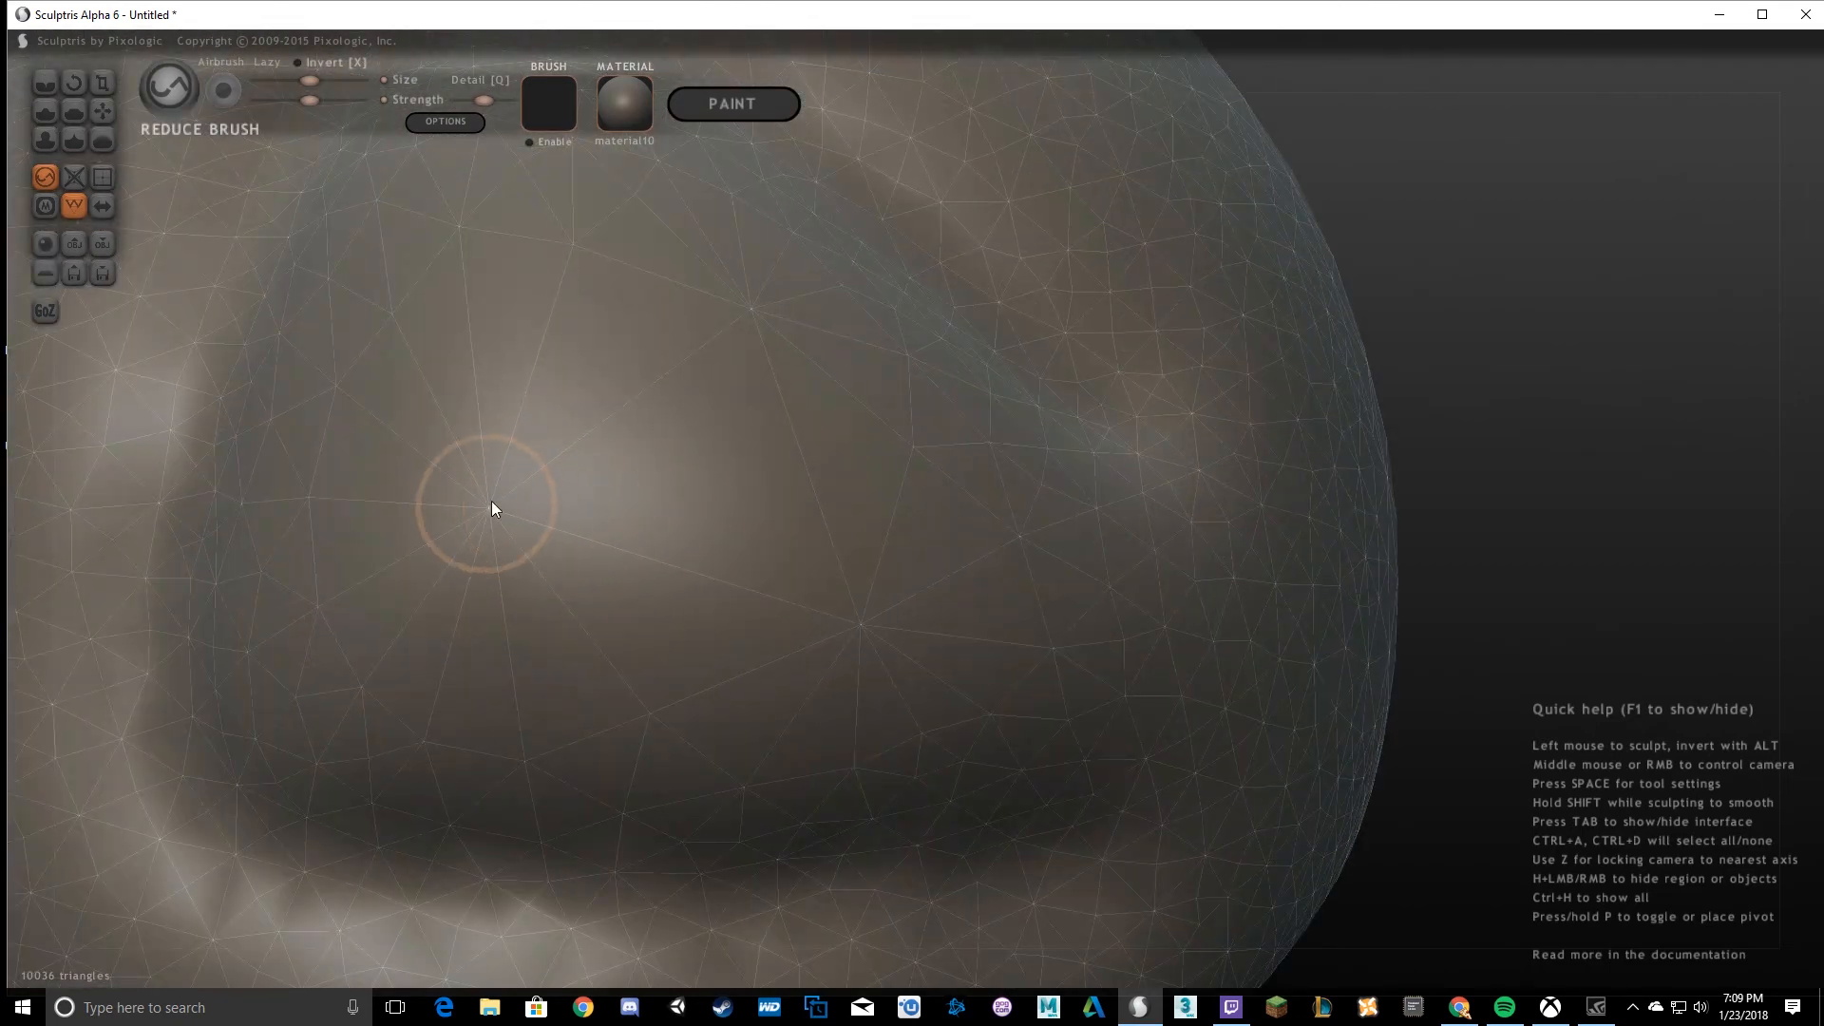
pyautogui.moveTo(492, 501); pyautogui.dragTo(664, 514, button='middle')
pyautogui.scroll(-3, 669, 517)
pyautogui.moveTo(857, 526)
pyautogui.mouseDown(button='middle')
pyautogui.moveTo(505, 533)
pyautogui.moveTo(984, 535)
pyautogui.moveTo(823, 529)
pyautogui.moveTo(423, 403)
pyautogui.mouseUp(button='middle')
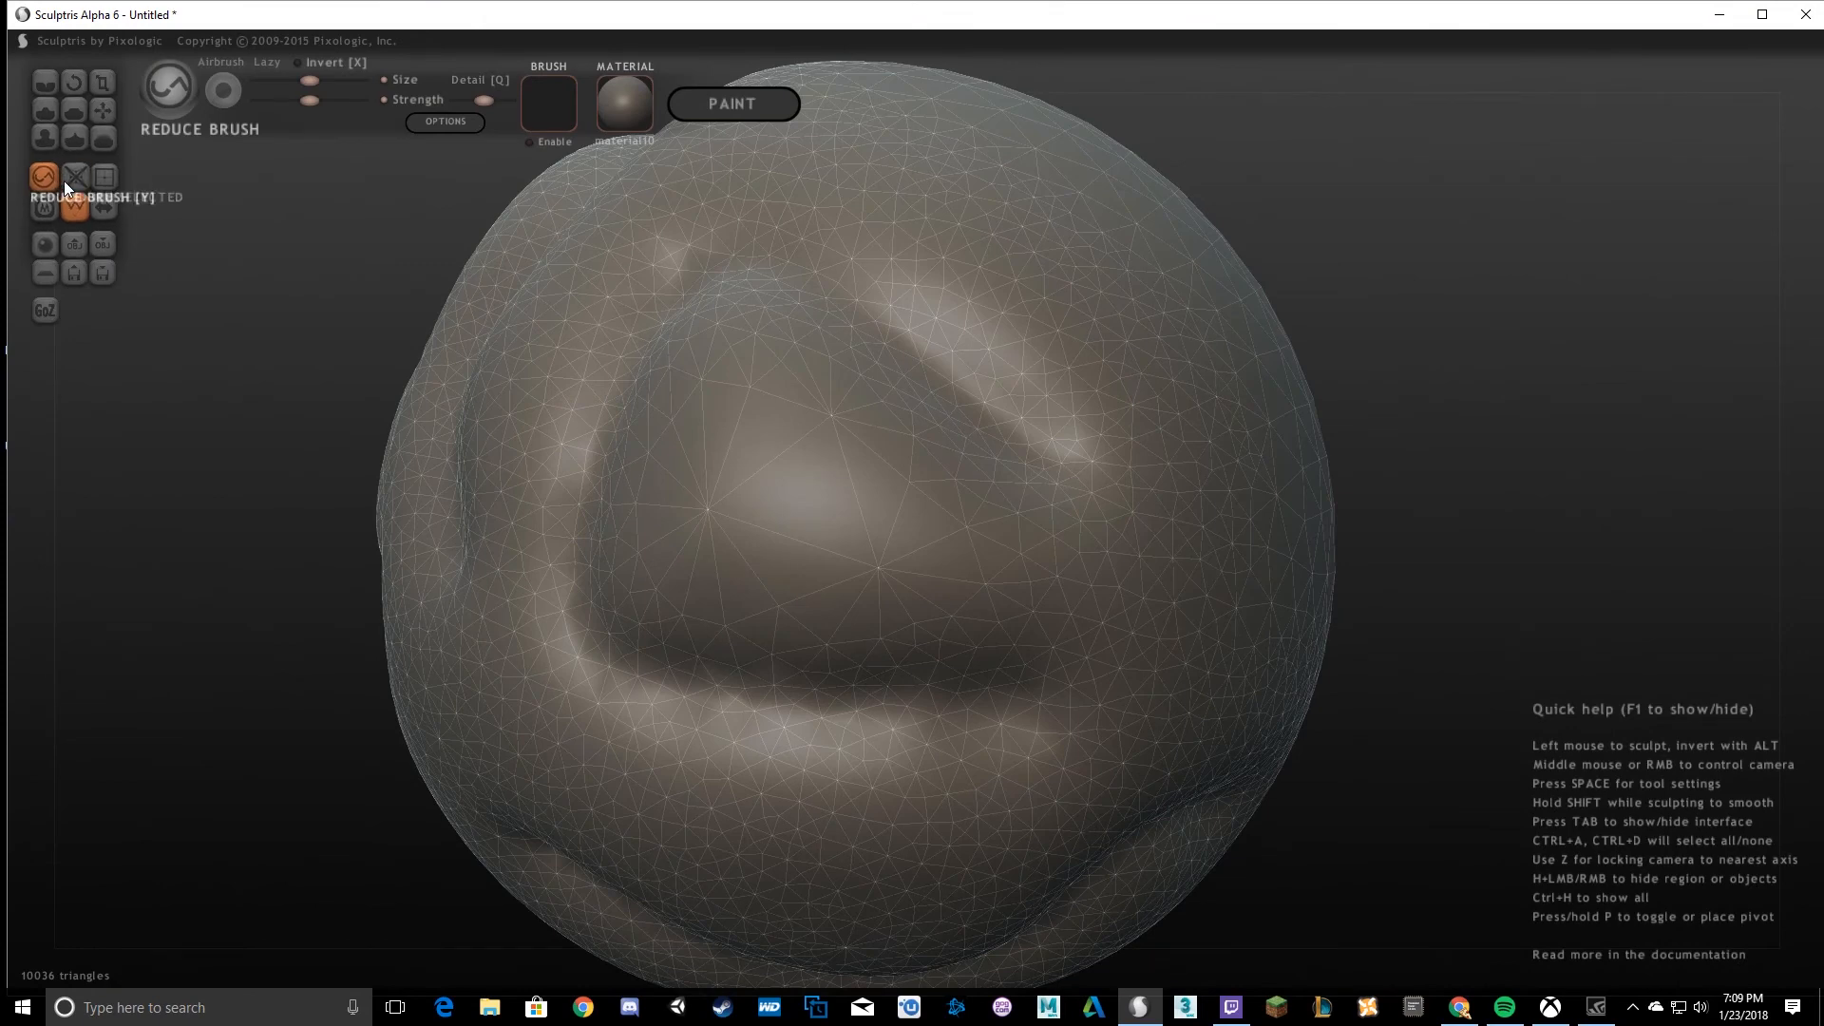
# Lower the triangle density of the whole sculpted mesh with Reduce Selected.
pyautogui.moveTo(494, 351); pyautogui.dragTo(679, 368, button='middle')
pyautogui.scroll(-3, 492, 321)
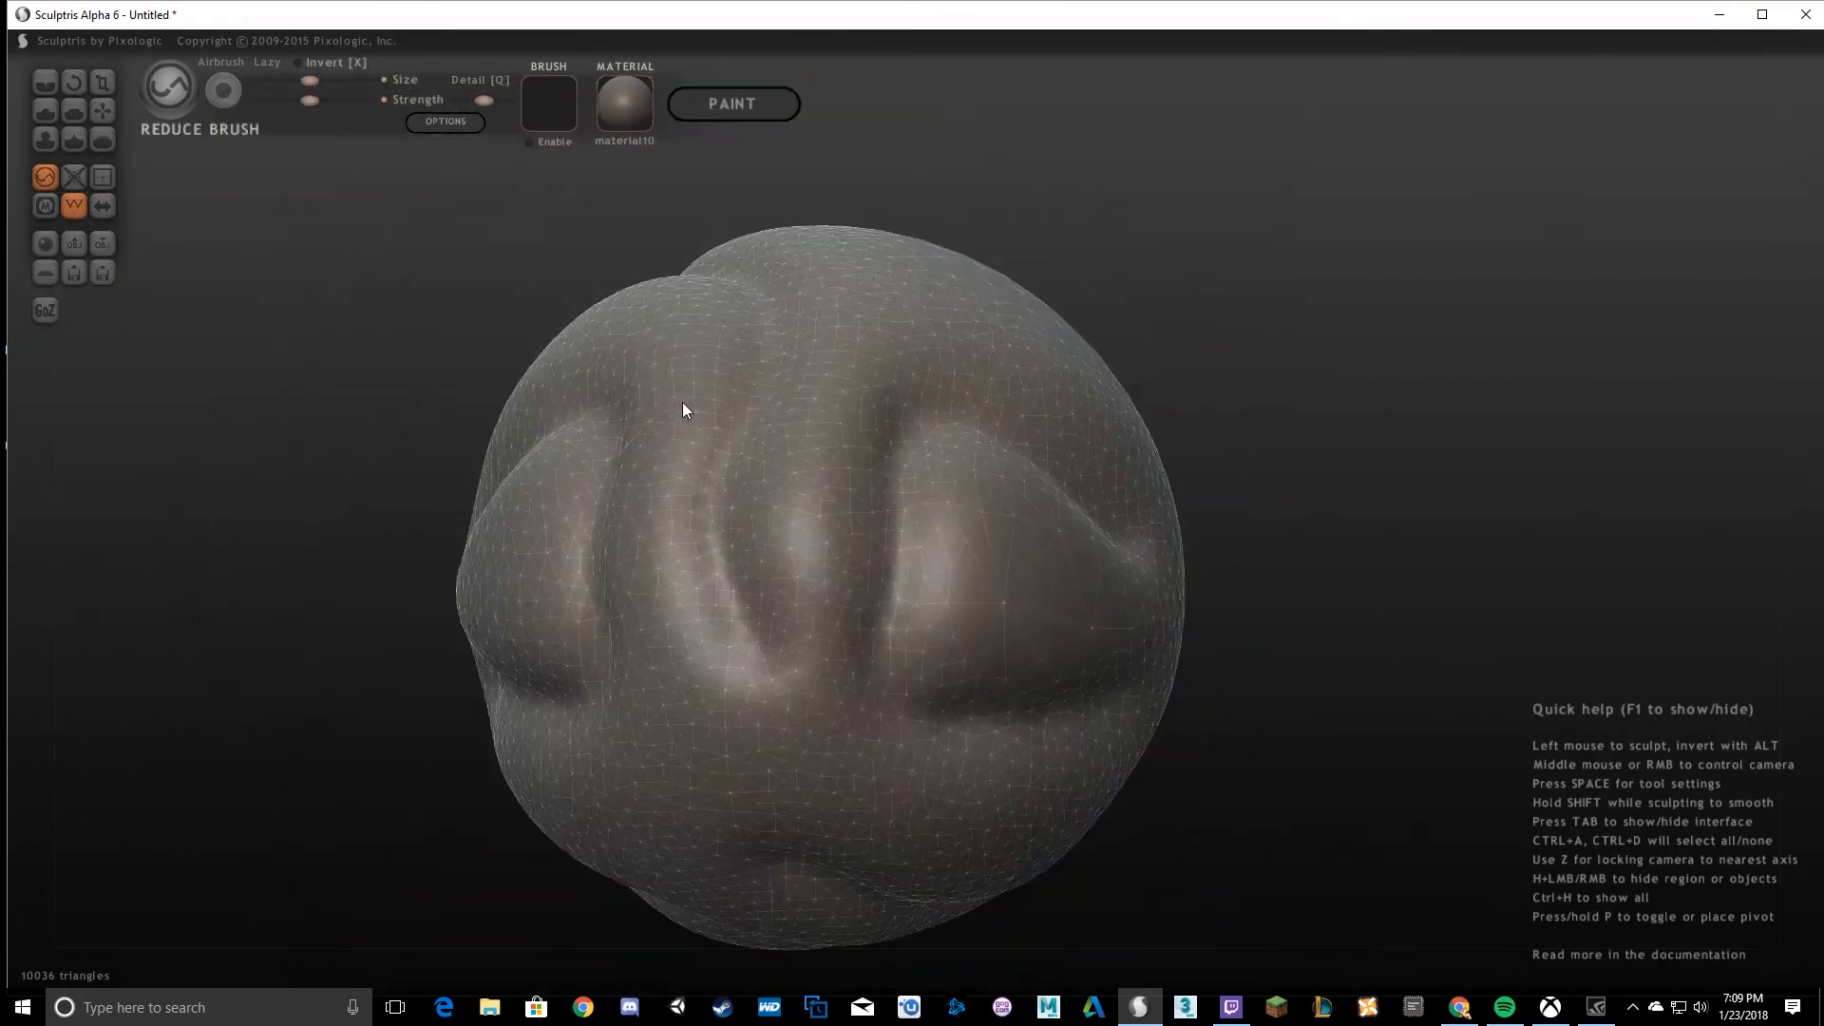
pyautogui.moveTo(513, 399); pyautogui.dragTo(680, 399, button='middle')
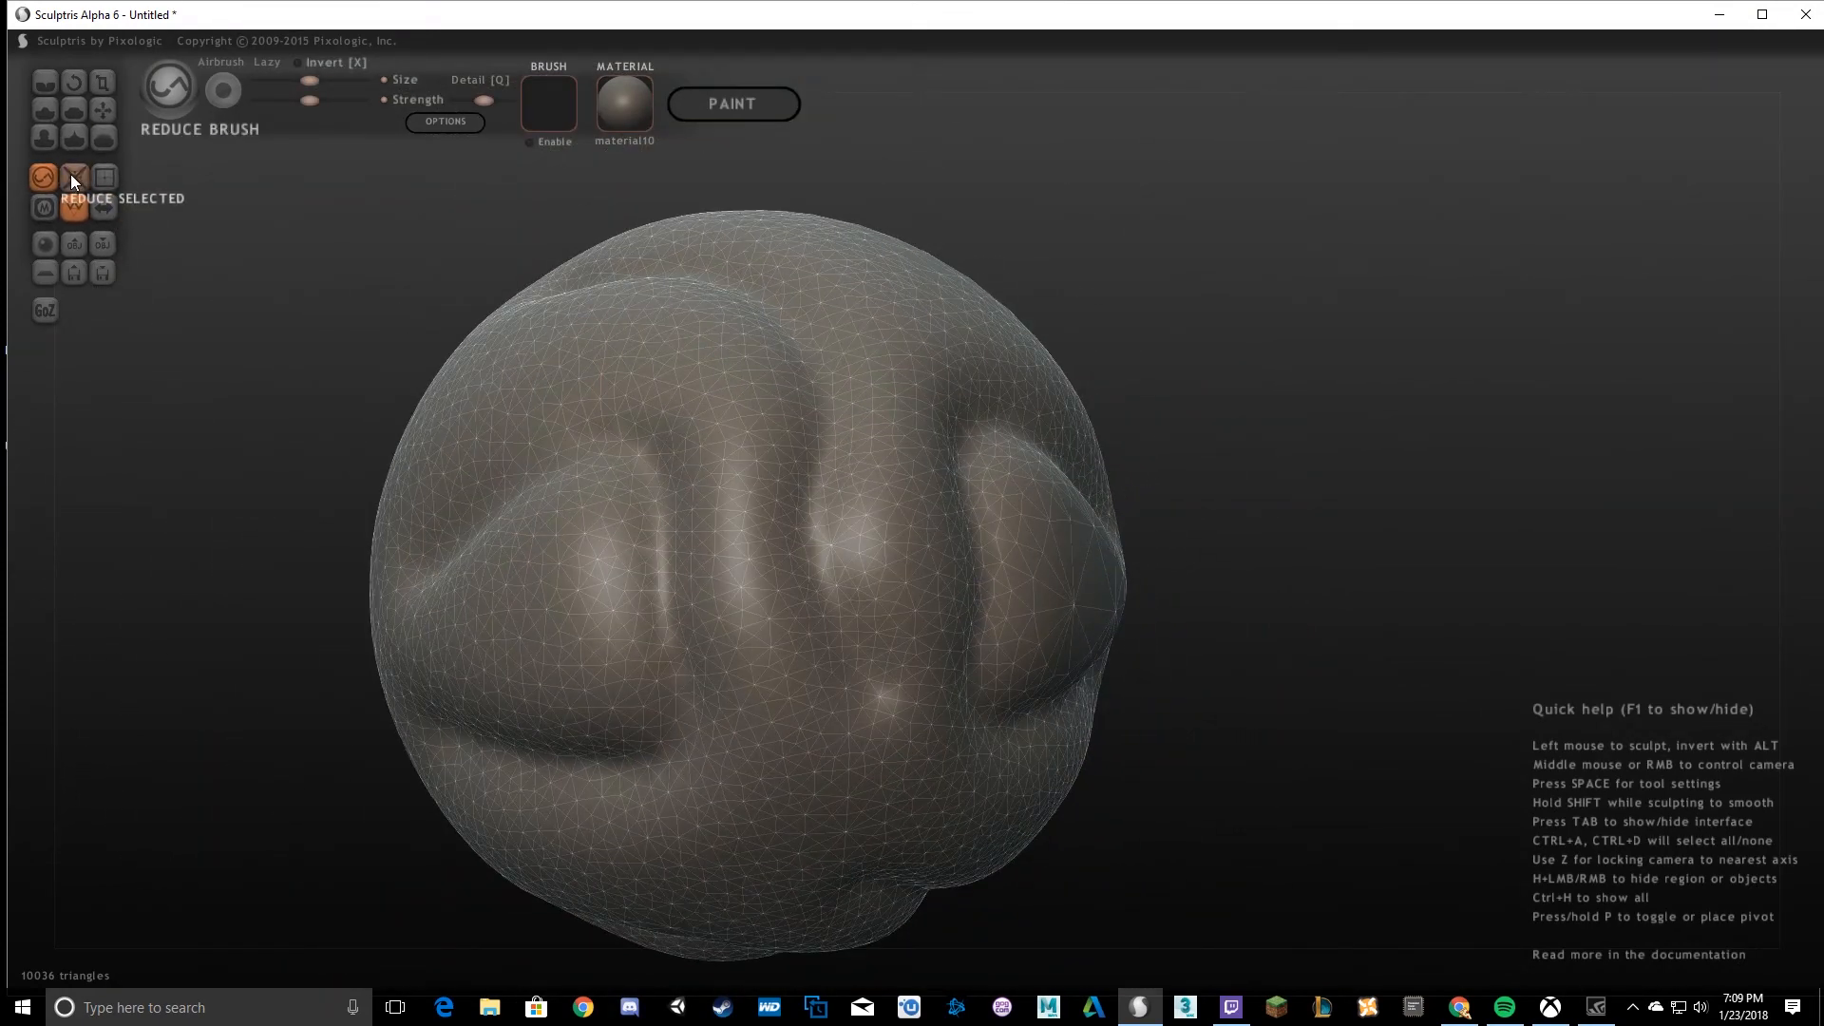
pyautogui.moveTo(73, 177); pyautogui.dragTo(72, 178)
pyautogui.moveTo(711, 385); pyautogui.dragTo(346, 304, button='middle')
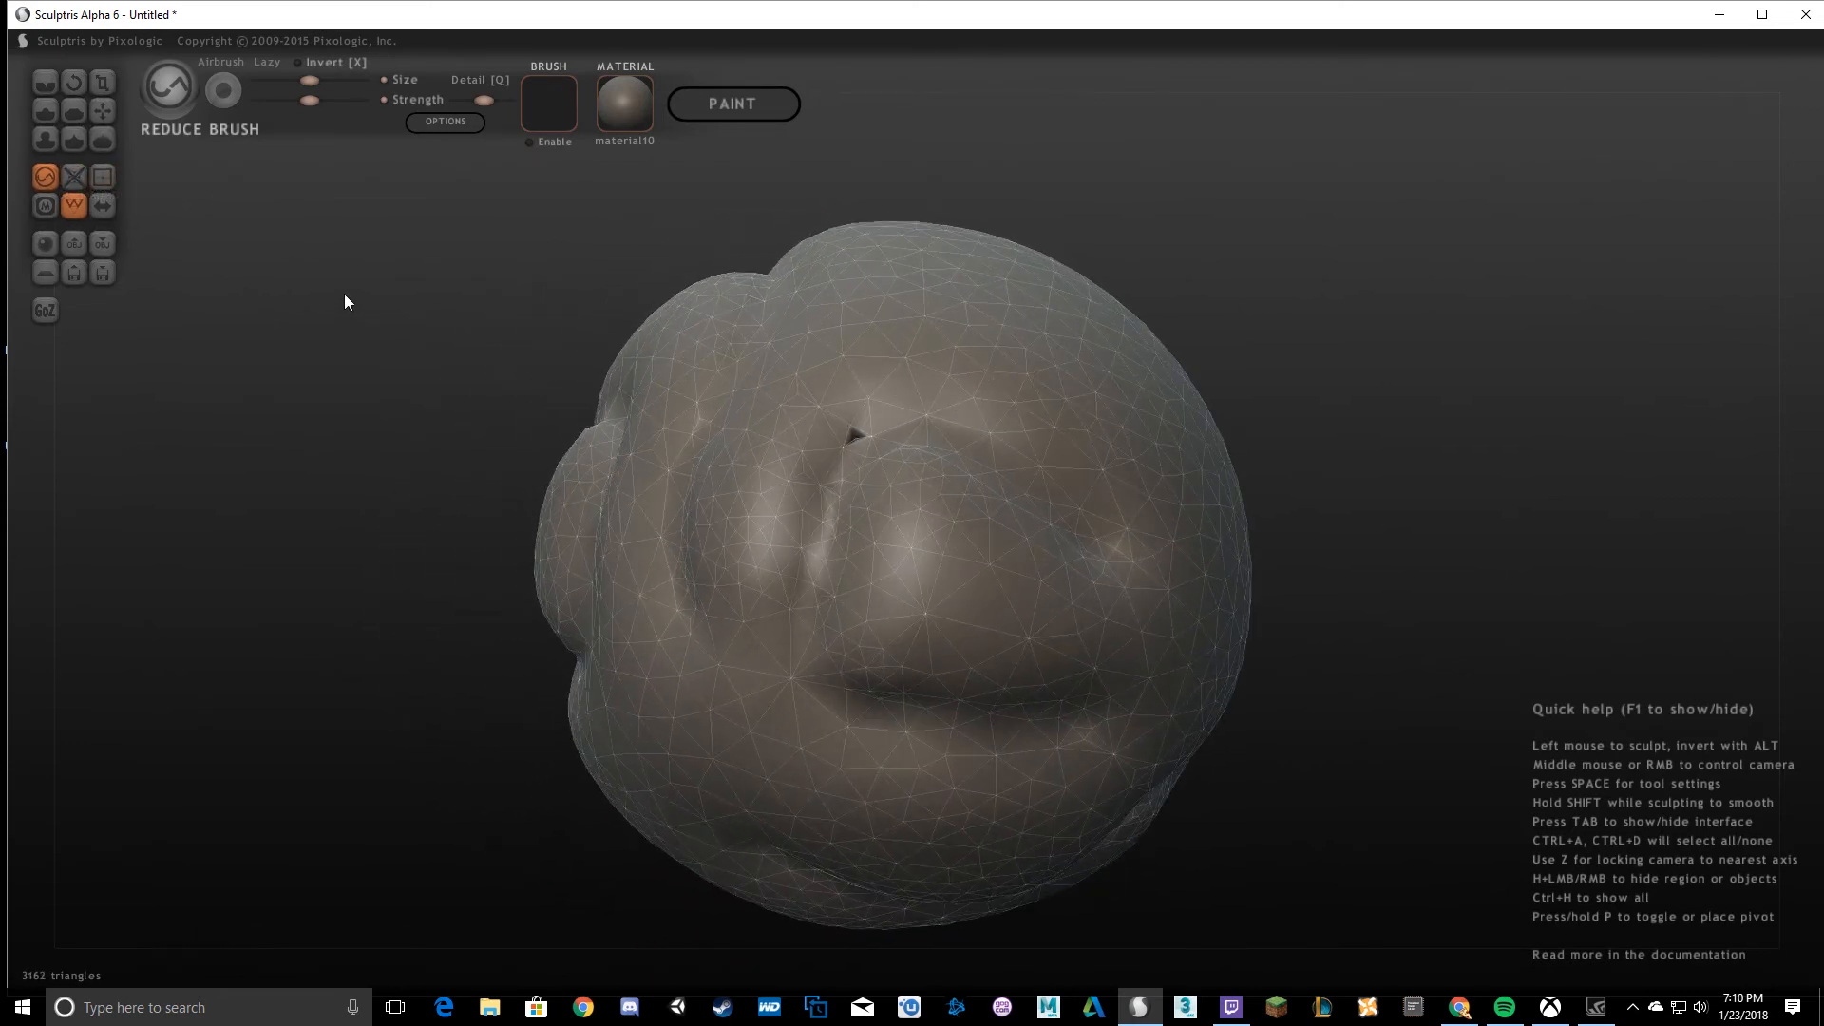
# Subdivide the whole mesh repeatedly with Subdivide All.
pyautogui.click(105, 178)
pyautogui.click(105, 178)
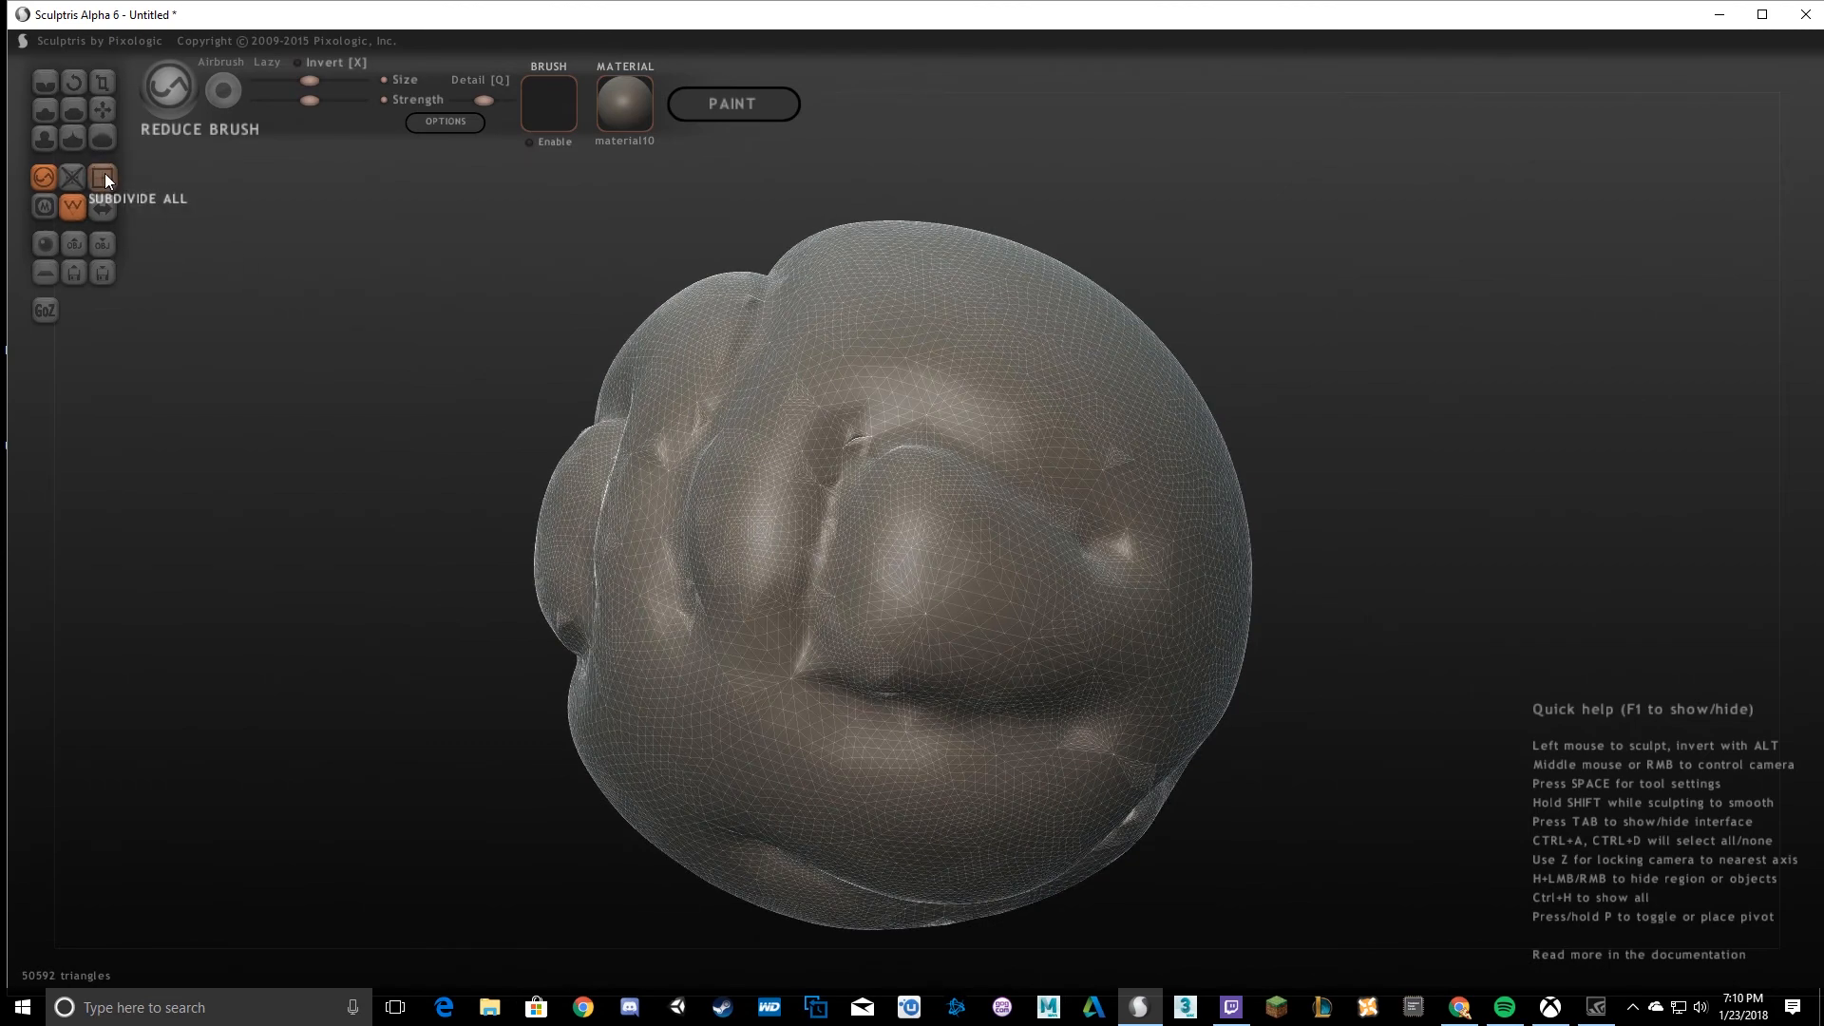
pyautogui.click(106, 177)
pyautogui.moveTo(646, 409); pyautogui.dragTo(370, 331, button='middle')
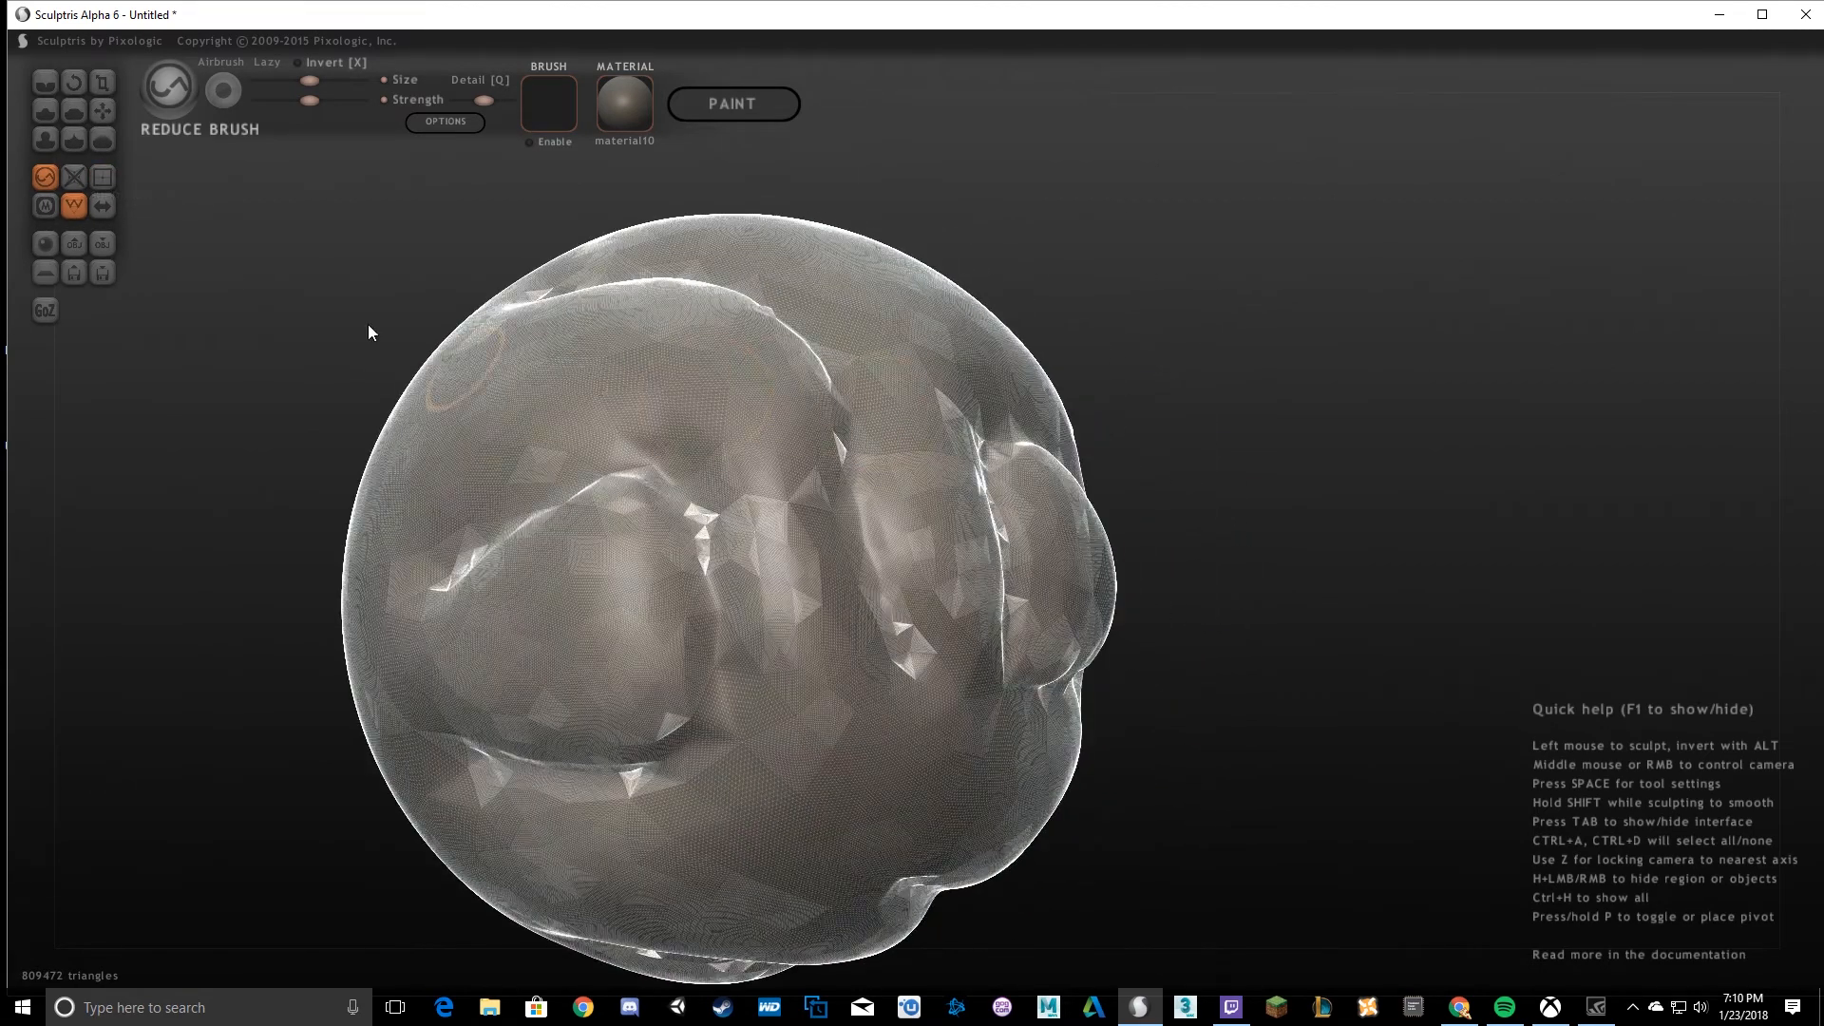
# Apply Reduce Selected to the densely subdivided mesh and inspect its surface up close.
pyautogui.click(73, 179)
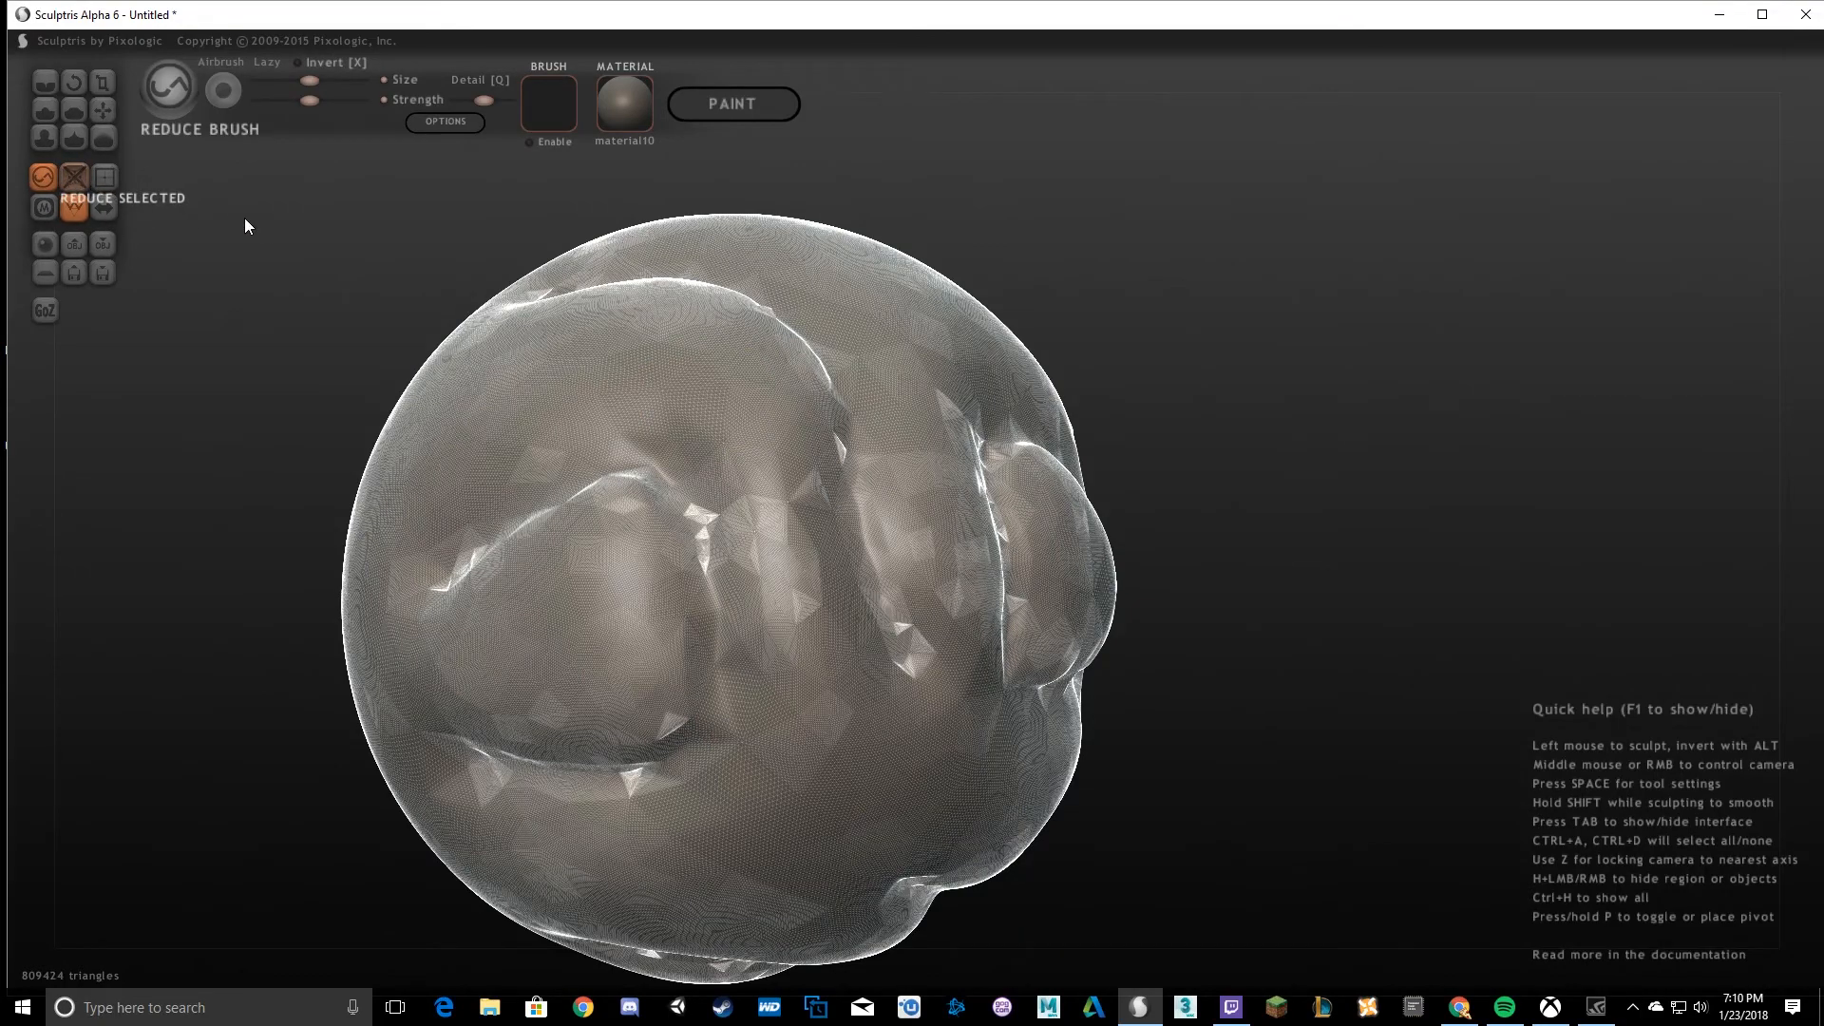
pyautogui.moveTo(735, 407)
pyautogui.mouseDown(button='middle')
pyautogui.moveTo(944, 556)
pyautogui.moveTo(1006, 472)
pyautogui.mouseUp(button='middle')
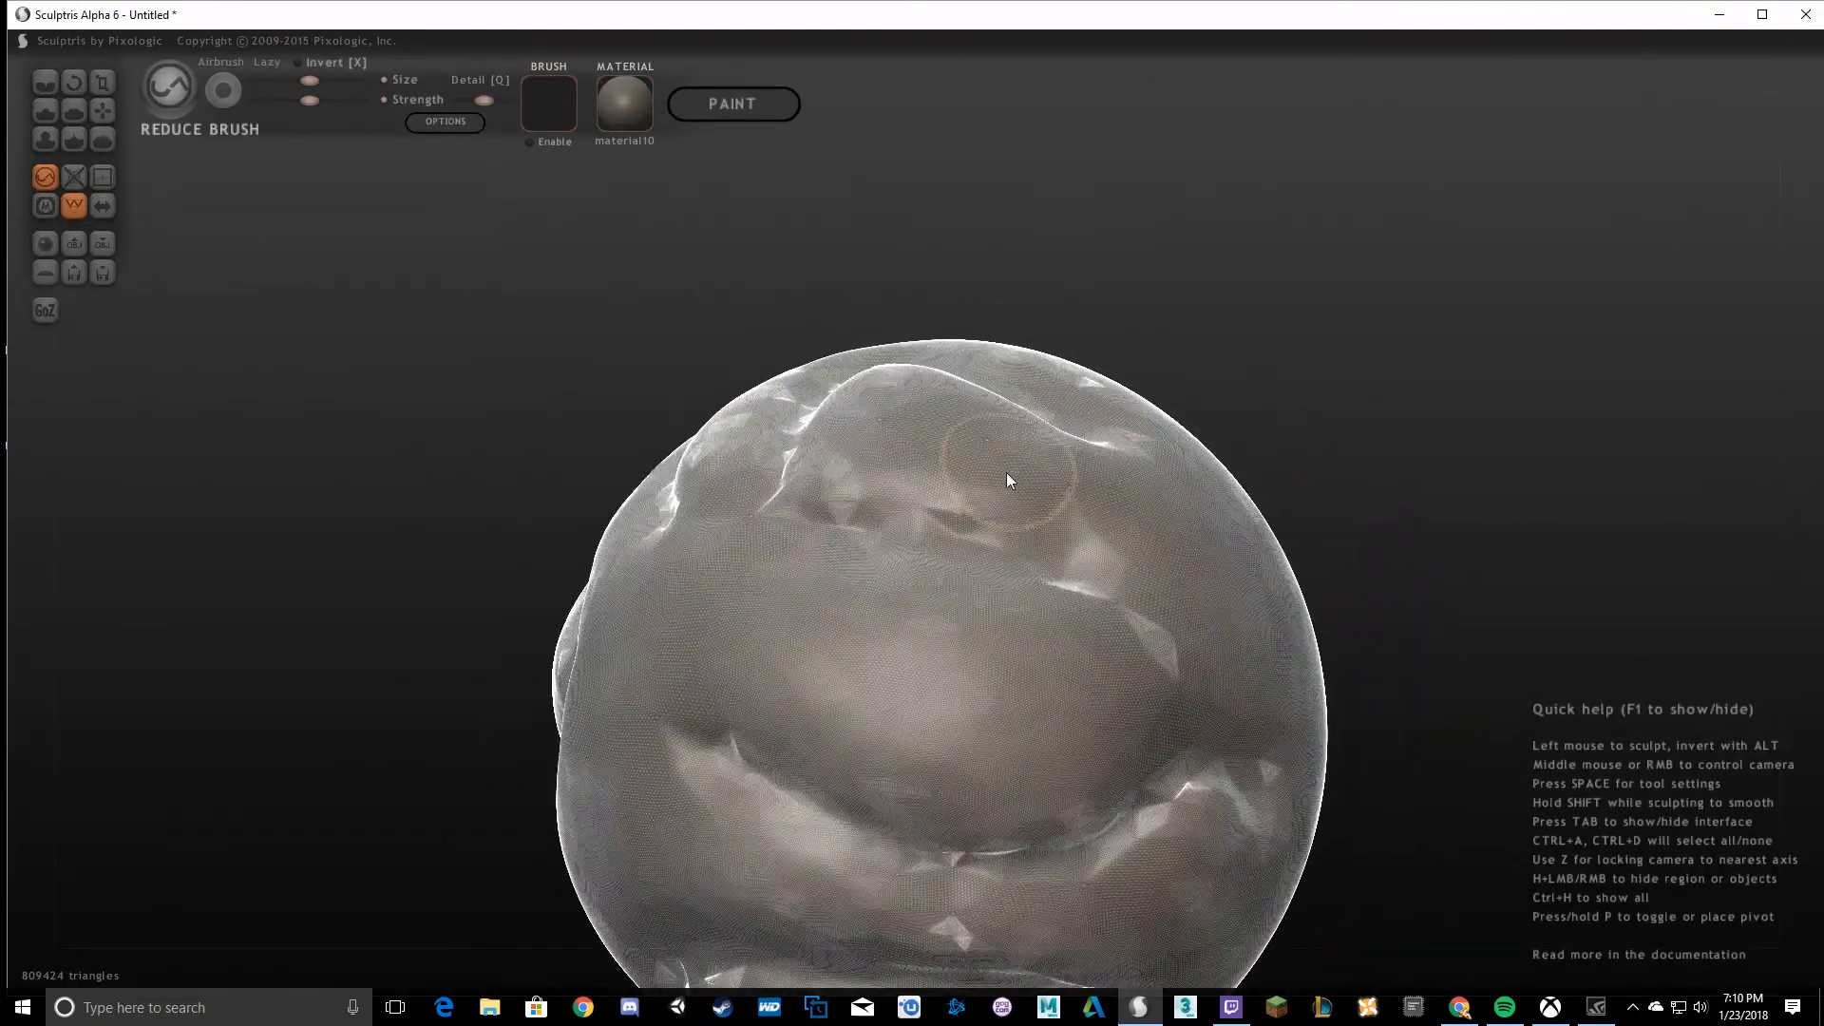
pyautogui.scroll(5, 1009, 576)
pyautogui.moveTo(1011, 681)
pyautogui.mouseDown(button='middle')
pyautogui.moveTo(928, 257)
pyautogui.moveTo(888, 608)
pyautogui.moveTo(851, 552)
pyautogui.moveTo(1014, 587)
pyautogui.moveTo(916, 711)
pyautogui.moveTo(644, 602)
pyautogui.moveTo(705, 529)
pyautogui.mouseUp(button='middle')
pyautogui.scroll(2, 891, 604)
pyautogui.scroll(2, 823, 566)
pyautogui.scroll(-6, 827, 570)
# Start a new scene with a default sphere, discarding the current sculpt.
pyautogui.click(47, 245)
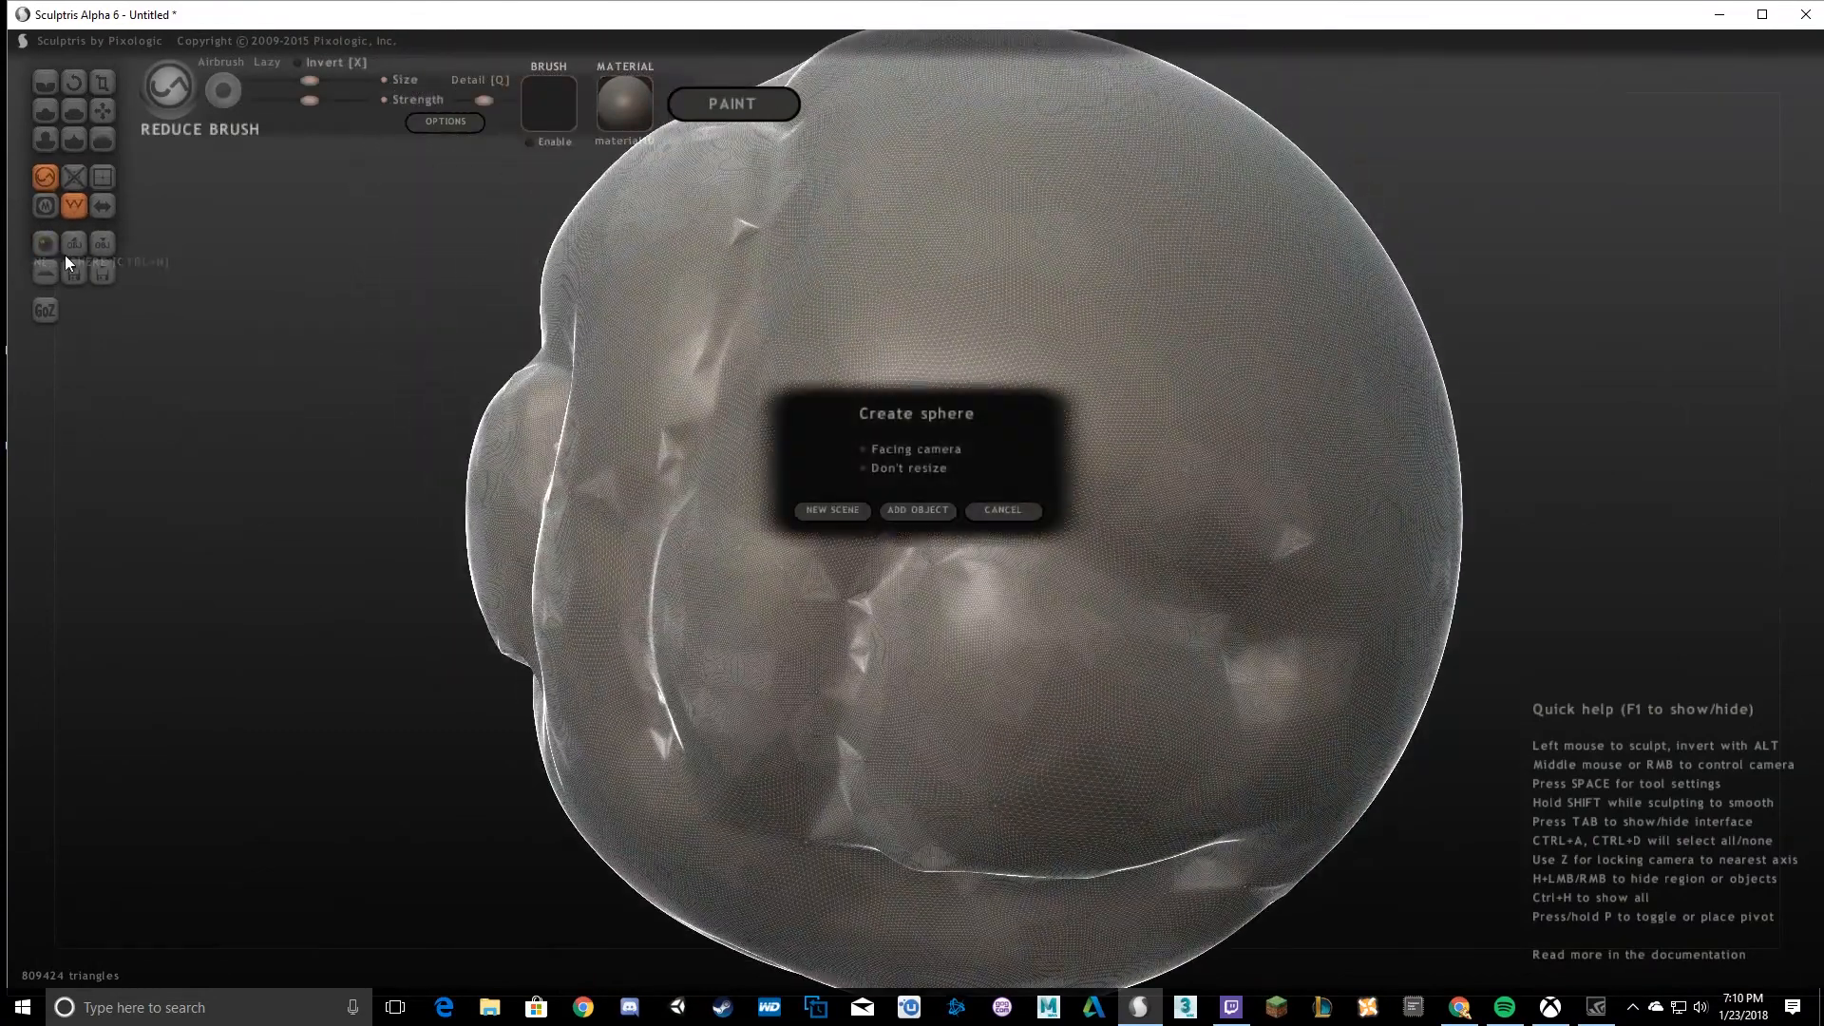
pyautogui.click(830, 510)
pyautogui.click(865, 567)
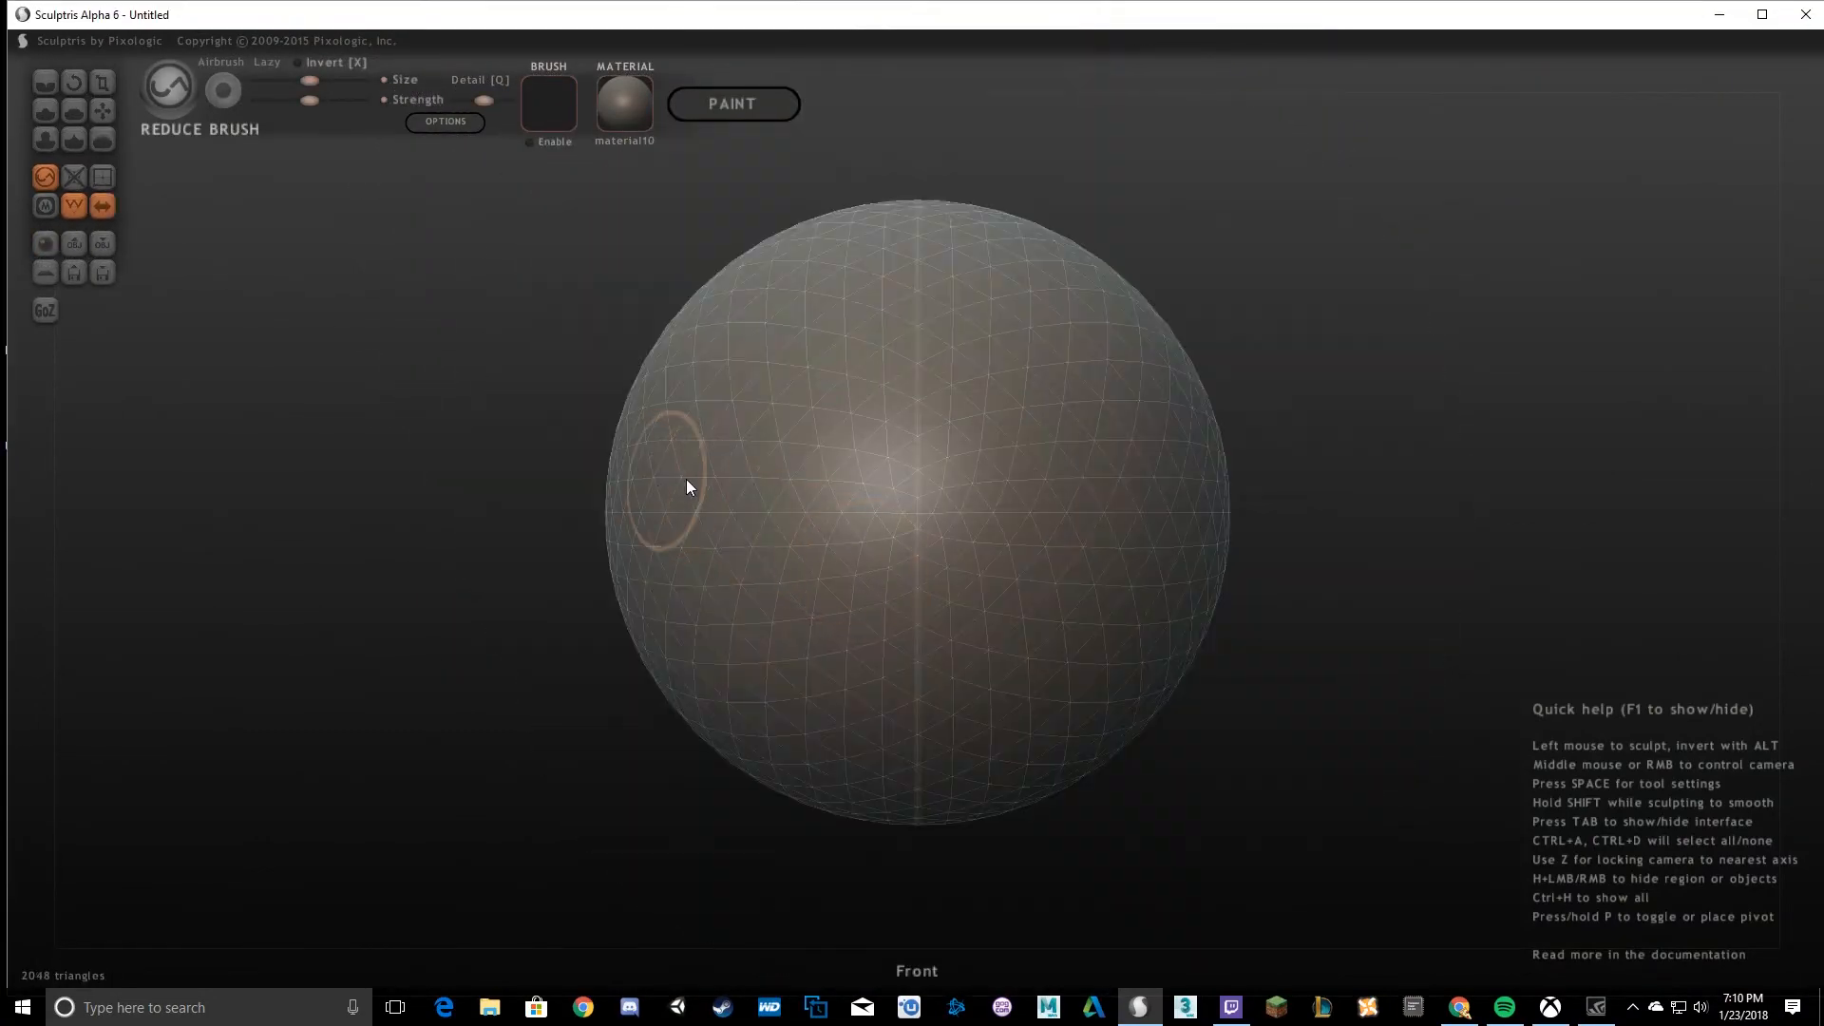
pyautogui.scroll(3, 1026, 485)
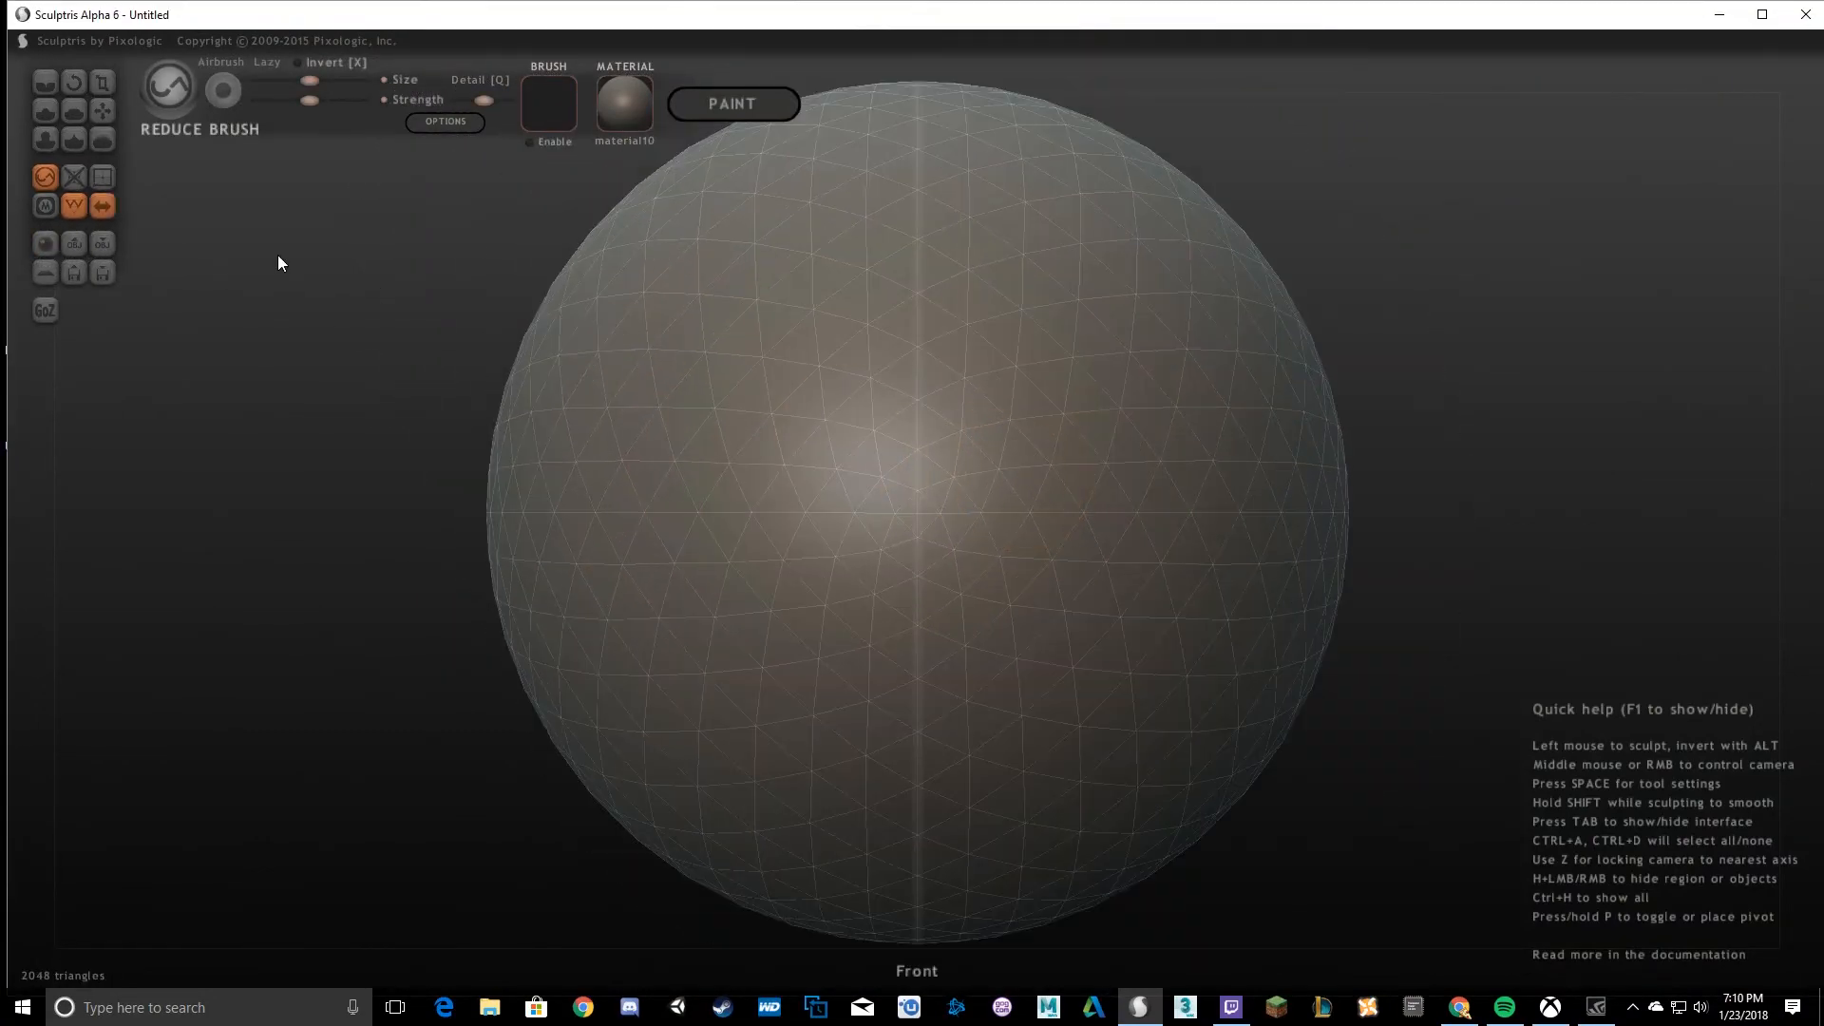
# Paint strokes down the front of the sphere with the Mask brush.
pyautogui.click(48, 208)
pyautogui.keyDown('alt'); pyautogui.moveTo(948, 285); pyautogui.dragTo(957, 568, button='middle'); pyautogui.keyUp('alt')
pyautogui.moveTo(999, 481); pyautogui.dragTo(741, 513, button='middle')
pyautogui.moveTo(859, 564); pyautogui.dragTo(1164, 570, button='middle')
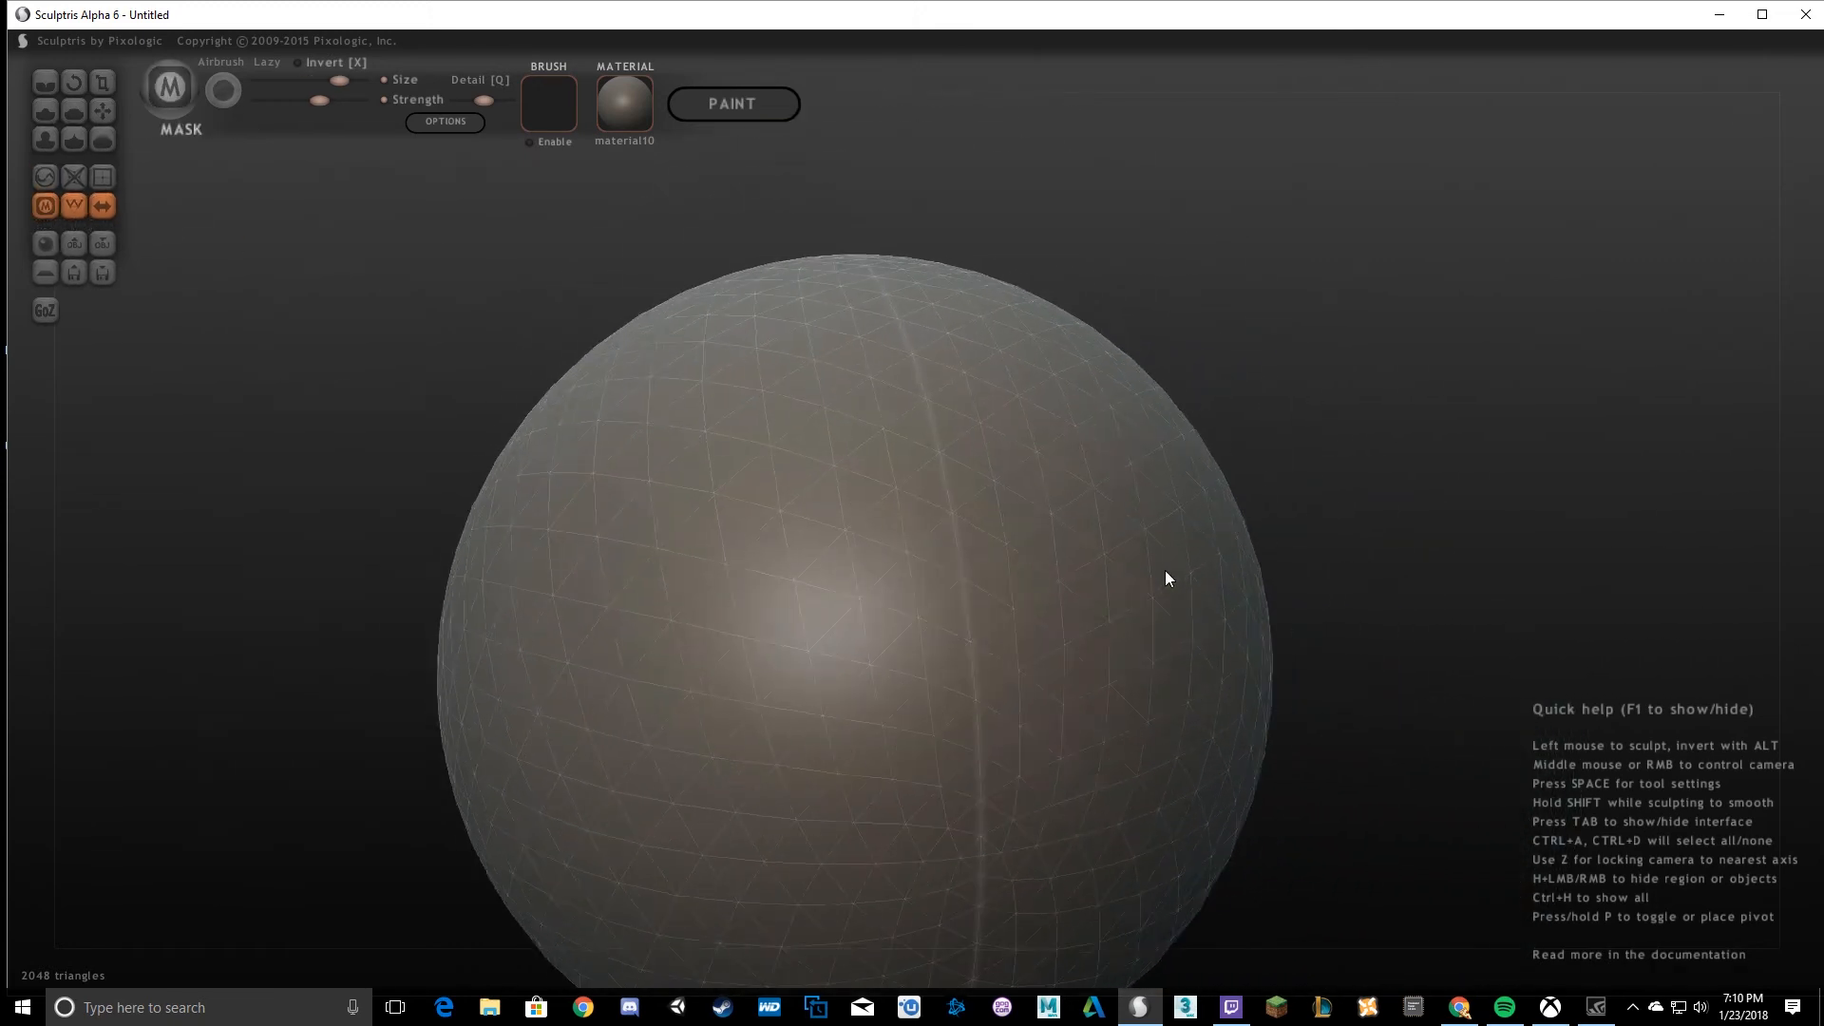
pyautogui.moveTo(1019, 543)
pyautogui.mouseDown(button='middle')
pyautogui.moveTo(1045, 573)
pyautogui.moveTo(948, 476)
pyautogui.moveTo(798, 481)
pyautogui.moveTo(941, 464)
pyautogui.mouseUp(button='middle')
pyautogui.moveTo(781, 493)
pyautogui.mouseDown()
pyautogui.moveTo(773, 428)
pyautogui.moveTo(725, 579)
pyautogui.moveTo(965, 615)
pyautogui.moveTo(761, 412)
pyautogui.moveTo(704, 660)
pyautogui.moveTo(817, 753)
pyautogui.mouseUp()
pyautogui.moveTo(818, 753)
pyautogui.mouseDown(button='middle')
pyautogui.moveTo(746, 563)
pyautogui.moveTo(810, 464)
pyautogui.moveTo(831, 244)
pyautogui.mouseUp(button='middle')
pyautogui.moveTo(830, 245)
pyautogui.mouseDown()
pyautogui.moveTo(859, 379)
pyautogui.moveTo(831, 580)
pyautogui.moveTo(836, 562)
pyautogui.mouseUp()
pyautogui.moveTo(836, 563)
pyautogui.mouseDown(button='middle')
pyautogui.moveTo(851, 517)
pyautogui.moveTo(1311, 496)
pyautogui.moveTo(949, 503)
pyautogui.moveTo(312, 312)
pyautogui.mouseUp(button='middle')
# Stroke across the front and side of the mask-painted sphere with the Crease brush.
pyautogui.click(40, 85)
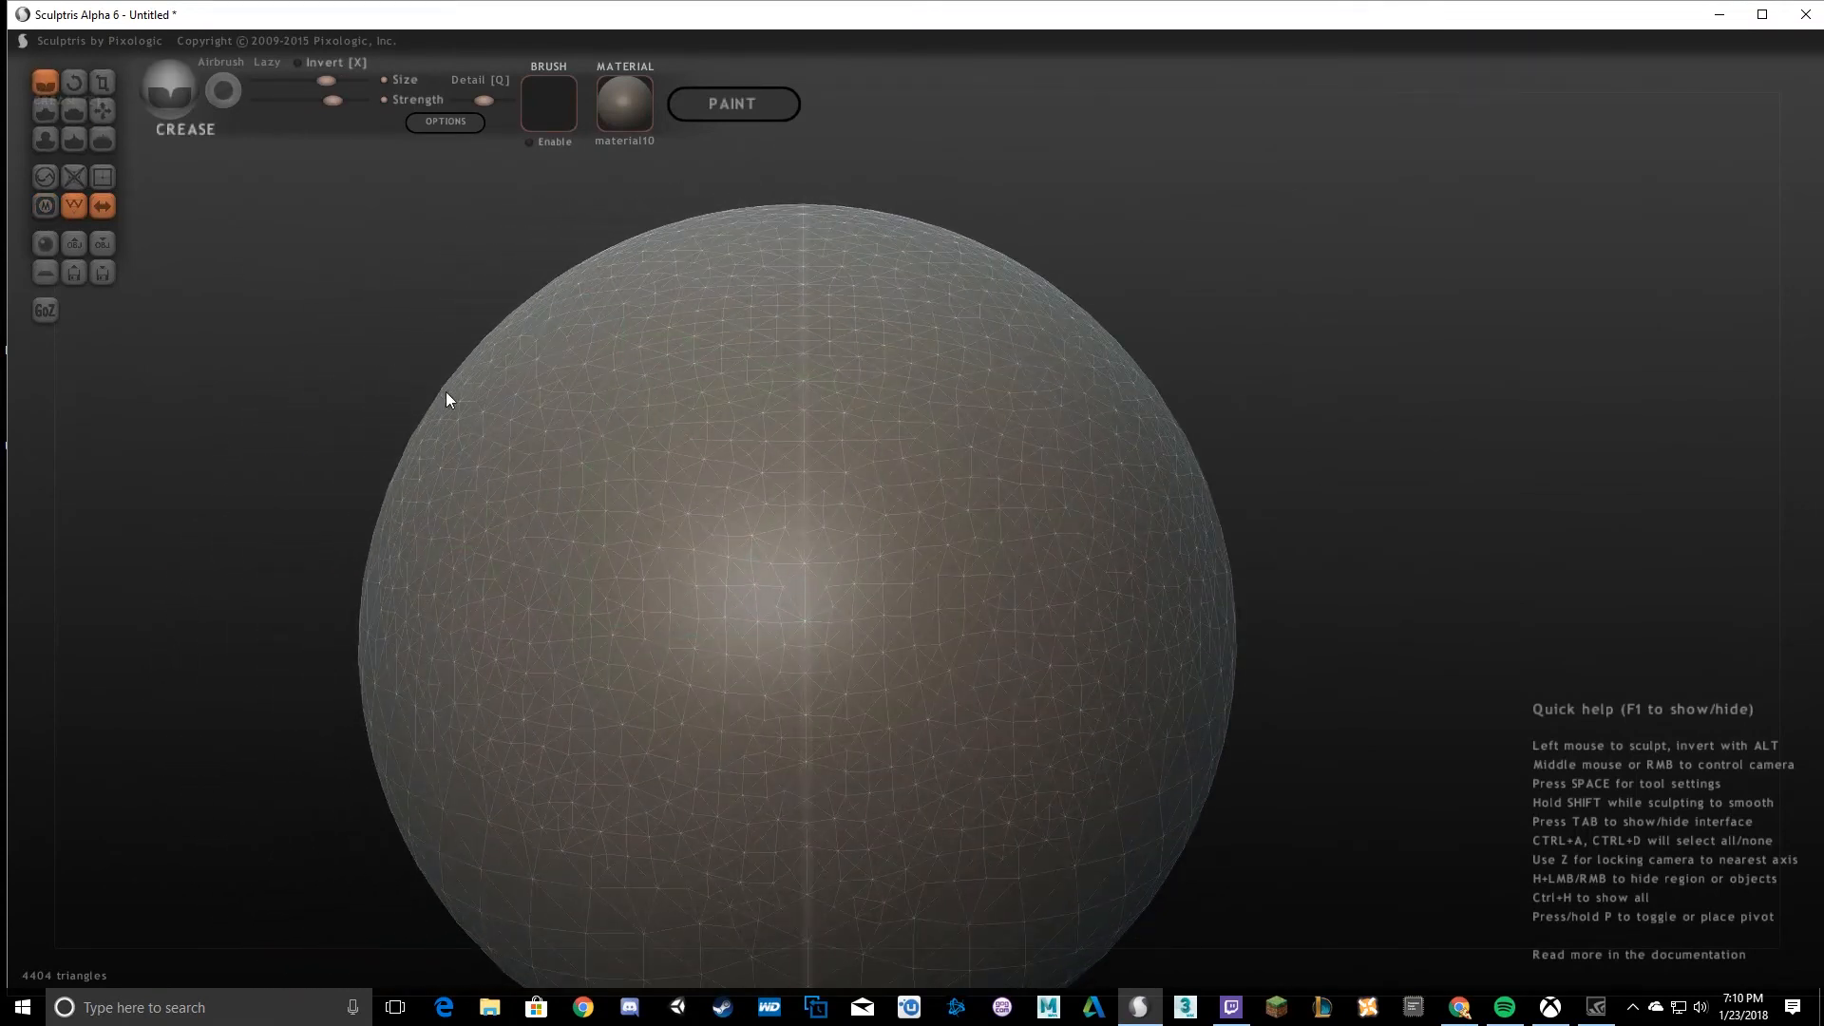
pyautogui.moveTo(634, 565)
pyautogui.mouseDown()
pyautogui.moveTo(674, 538)
pyautogui.moveTo(703, 668)
pyautogui.moveTo(802, 716)
pyautogui.moveTo(969, 643)
pyautogui.mouseUp()
pyautogui.moveTo(969, 643)
pyautogui.mouseDown(button='middle')
pyautogui.moveTo(672, 639)
pyautogui.moveTo(875, 374)
pyautogui.mouseUp(button='middle')
pyautogui.moveTo(875, 375)
pyautogui.mouseDown()
pyautogui.moveTo(882, 549)
pyautogui.moveTo(863, 608)
pyautogui.mouseUp()
pyautogui.moveTo(851, 562); pyautogui.dragTo(1164, 561, button='middle')
pyautogui.moveTo(823, 372)
pyautogui.mouseDown()
pyautogui.moveTo(756, 437)
pyautogui.moveTo(855, 570)
pyautogui.moveTo(656, 627)
pyautogui.mouseUp()
# Paint more strokes over the sphere from several sides with the Mask brush.
pyautogui.click(45, 205)
pyautogui.moveTo(880, 424)
pyautogui.mouseDown(button='middle')
pyautogui.moveTo(1067, 582)
pyautogui.moveTo(896, 542)
pyautogui.moveTo(1053, 487)
pyautogui.mouseUp(button='middle')
pyautogui.moveTo(1053, 488)
pyautogui.mouseDown()
pyautogui.moveTo(921, 497)
pyautogui.moveTo(924, 664)
pyautogui.moveTo(1169, 541)
pyautogui.moveTo(1297, 378)
pyautogui.moveTo(1035, 460)
pyautogui.moveTo(738, 333)
pyautogui.moveTo(700, 676)
pyautogui.moveTo(1172, 730)
pyautogui.moveTo(874, 562)
pyautogui.mouseUp()
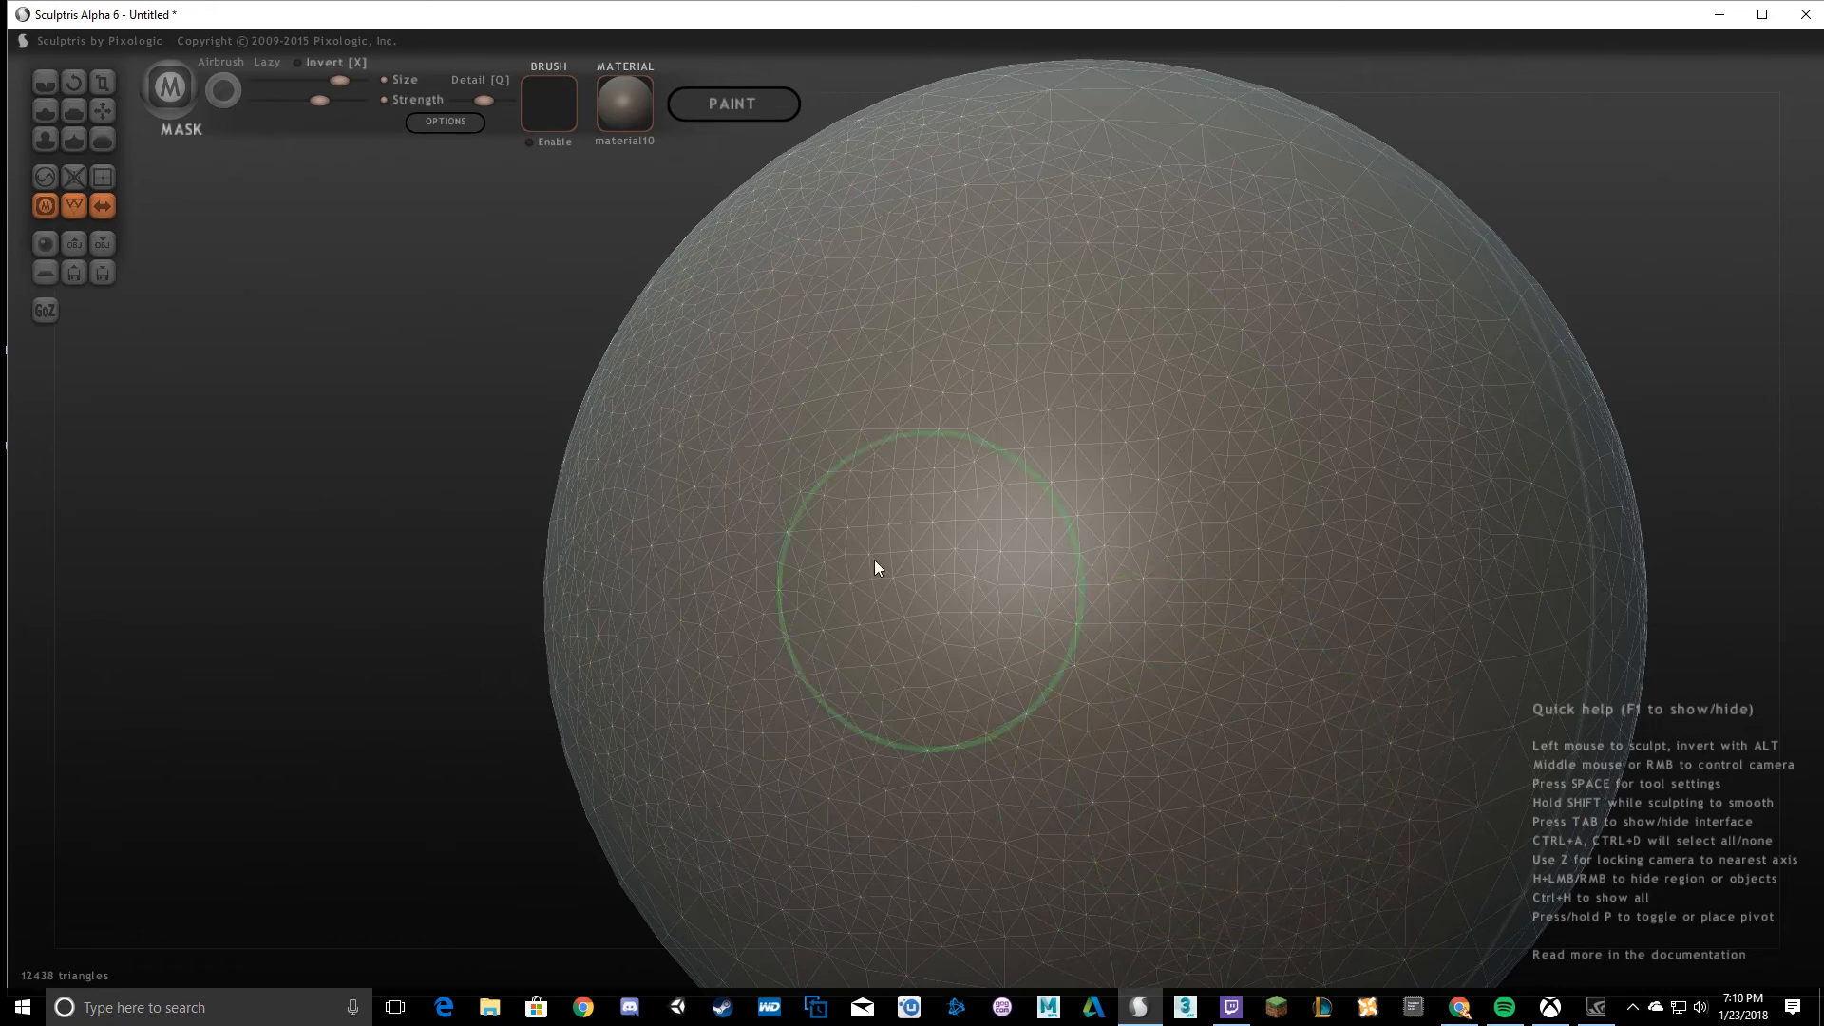
pyautogui.scroll(-6, 929, 453)
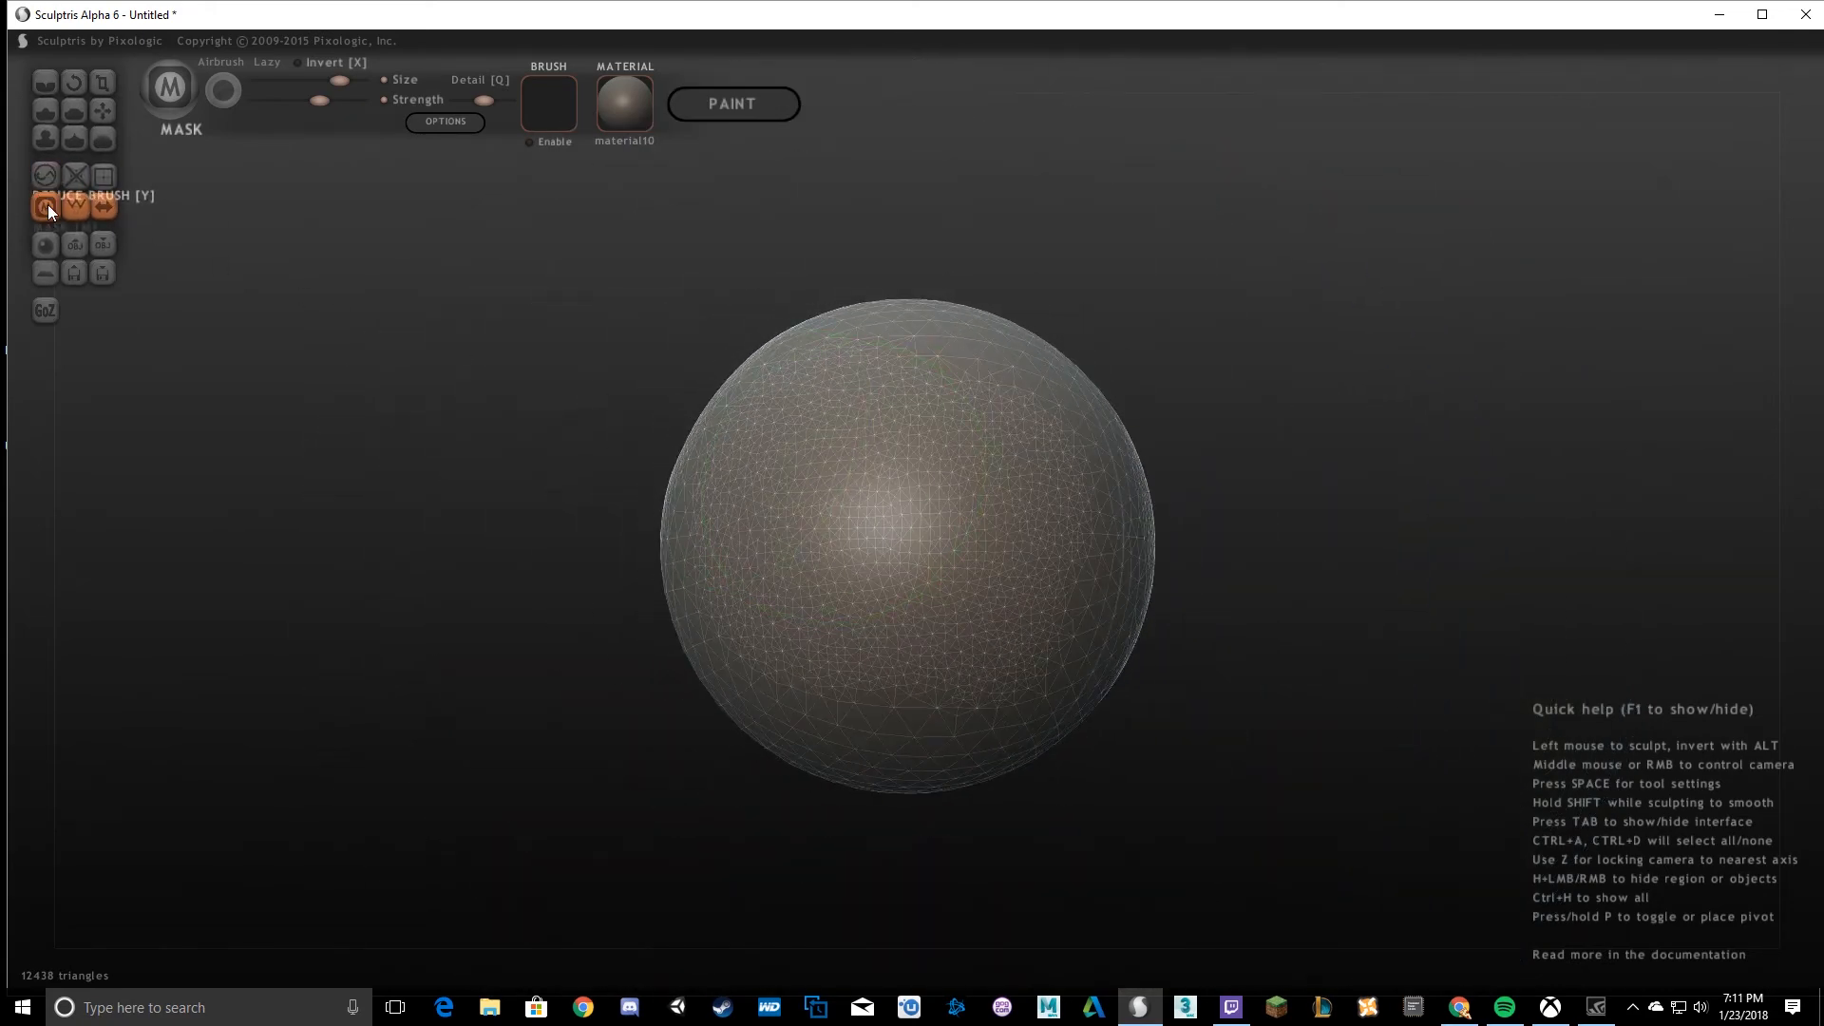
pyautogui.moveTo(812, 566); pyautogui.dragTo(906, 630, button='right')
pyautogui.scroll(5, 818, 545)
pyautogui.moveTo(821, 553)
pyautogui.mouseDown(button='right')
pyautogui.moveTo(798, 611)
pyautogui.moveTo(941, 308)
pyautogui.mouseUp(button='right')
pyautogui.moveTo(941, 308)
pyautogui.mouseDown()
pyautogui.moveTo(743, 425)
pyautogui.moveTo(741, 606)
pyautogui.moveTo(991, 713)
pyautogui.moveTo(843, 305)
pyautogui.moveTo(1087, 481)
pyautogui.mouseUp()
pyautogui.moveTo(1087, 481); pyautogui.dragTo(1040, 559, button='right')
pyautogui.scroll(-3, 931, 618)
pyautogui.moveTo(811, 672)
pyautogui.mouseDown(button='right')
pyautogui.moveTo(969, 510)
pyautogui.moveTo(1144, 386)
pyautogui.moveTo(932, 439)
pyautogui.mouseUp(button='right')
pyautogui.moveTo(932, 440)
pyautogui.mouseDown()
pyautogui.moveTo(1164, 570)
pyautogui.moveTo(956, 739)
pyautogui.moveTo(836, 665)
pyautogui.mouseUp()
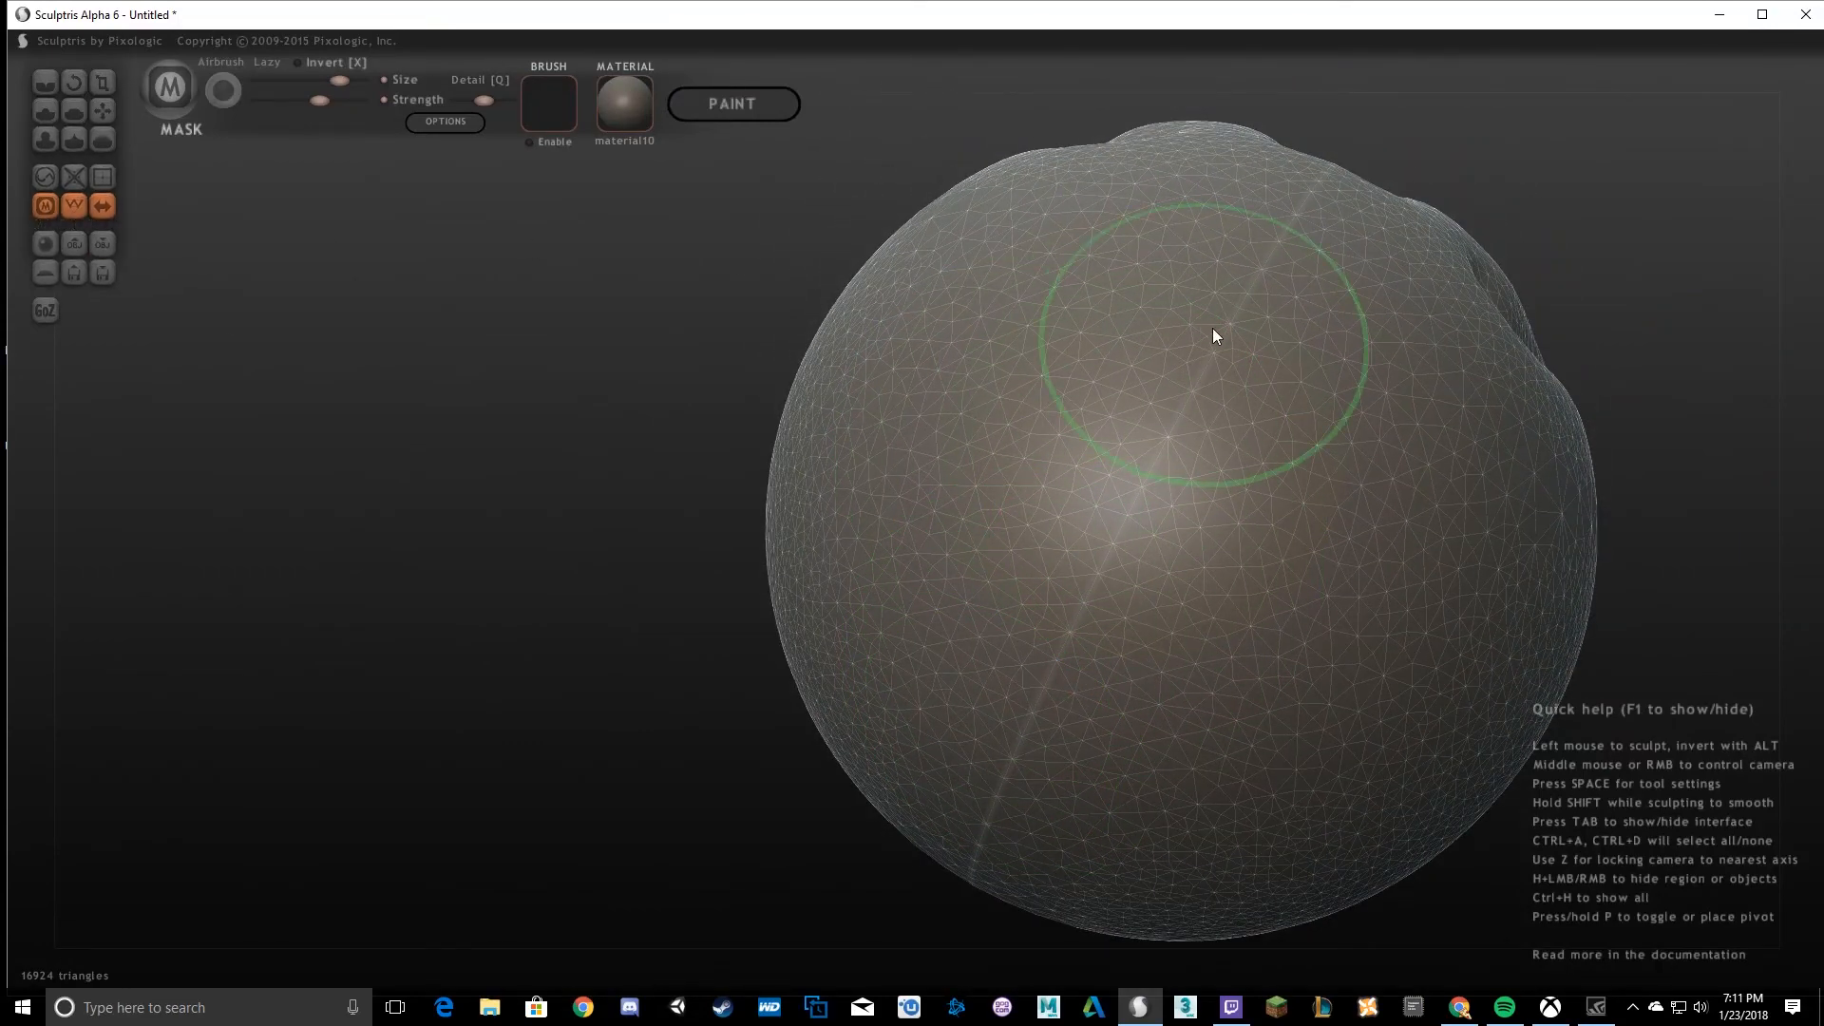
# Start over with a default sphere, wireframe and symmetry off, and switch to the Crease brush.
pyautogui.moveTo(1200, 323); pyautogui.dragTo(615, 165, button='right')
pyautogui.moveTo(824, 242)
pyautogui.keyDown('alt'); pyautogui.mouseDown(button='right')
pyautogui.moveTo(1017, 447)
pyautogui.moveTo(948, 504)
pyautogui.moveTo(912, 351)
pyautogui.moveTo(863, 558)
pyautogui.moveTo(704, 507)
pyautogui.mouseUp(button='right'); pyautogui.keyUp('alt')
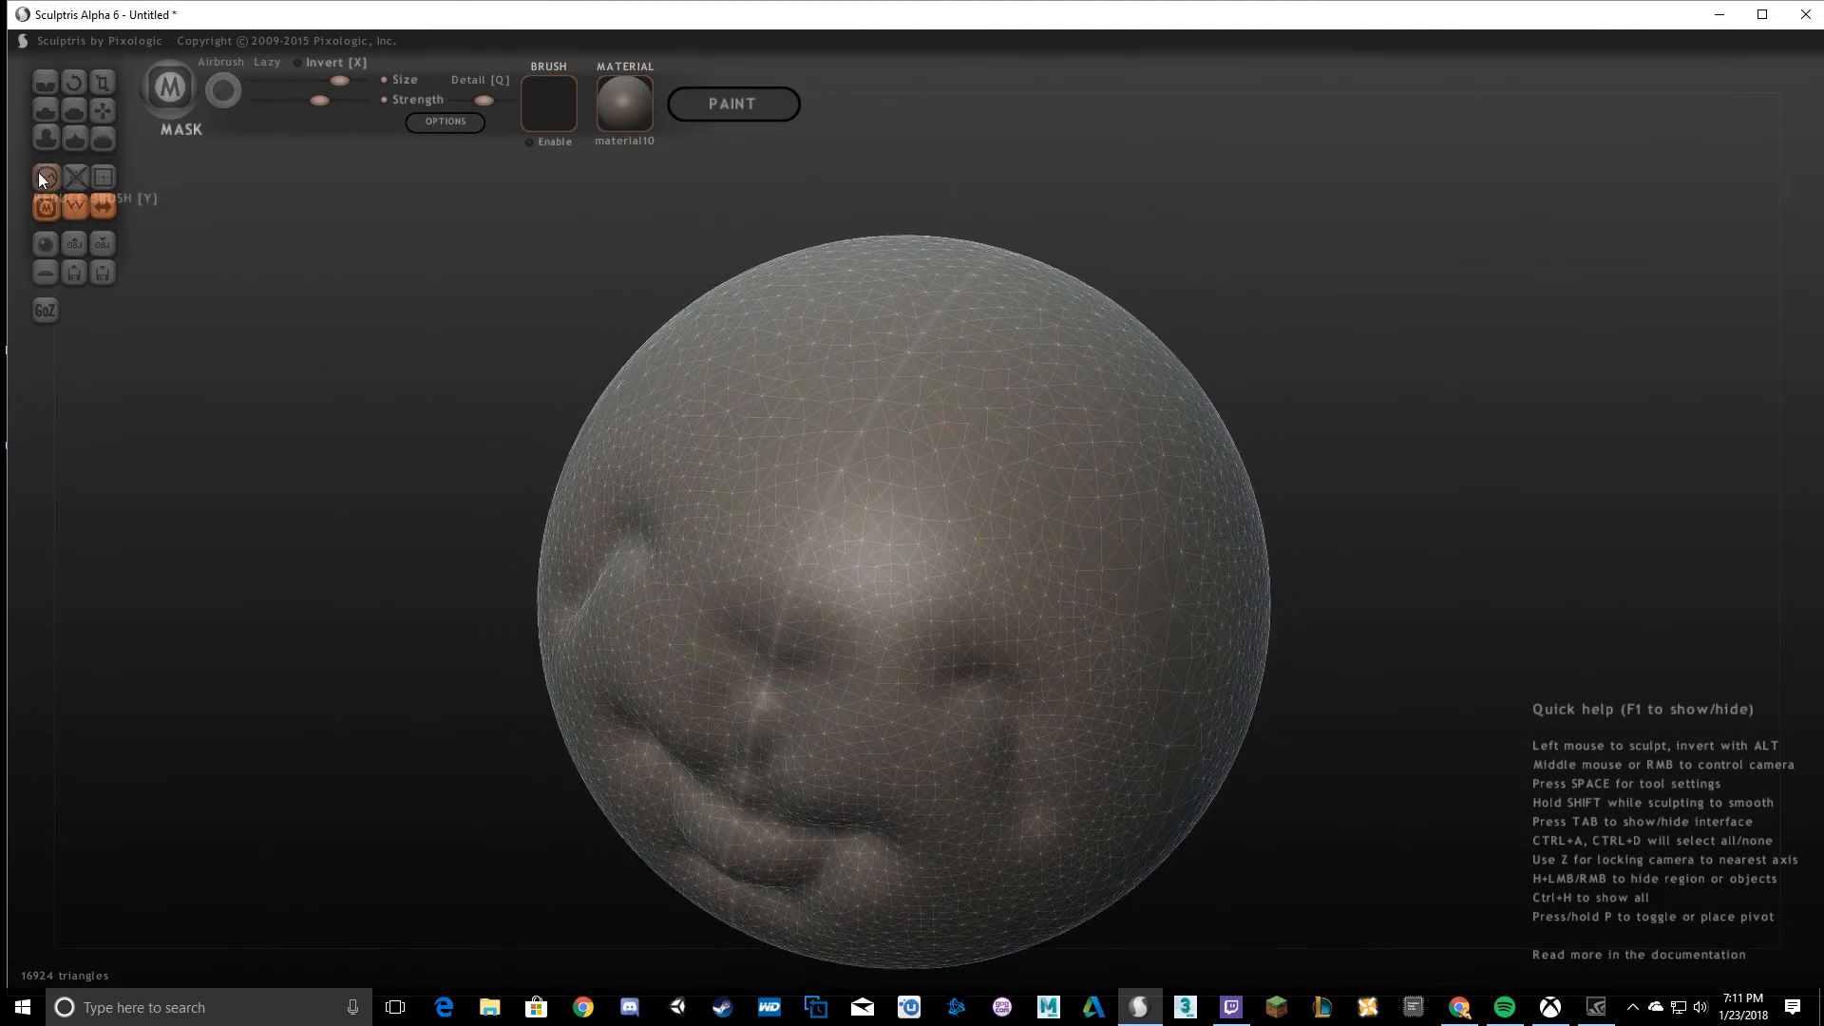
pyautogui.moveTo(859, 538); pyautogui.dragTo(1030, 487, button='right')
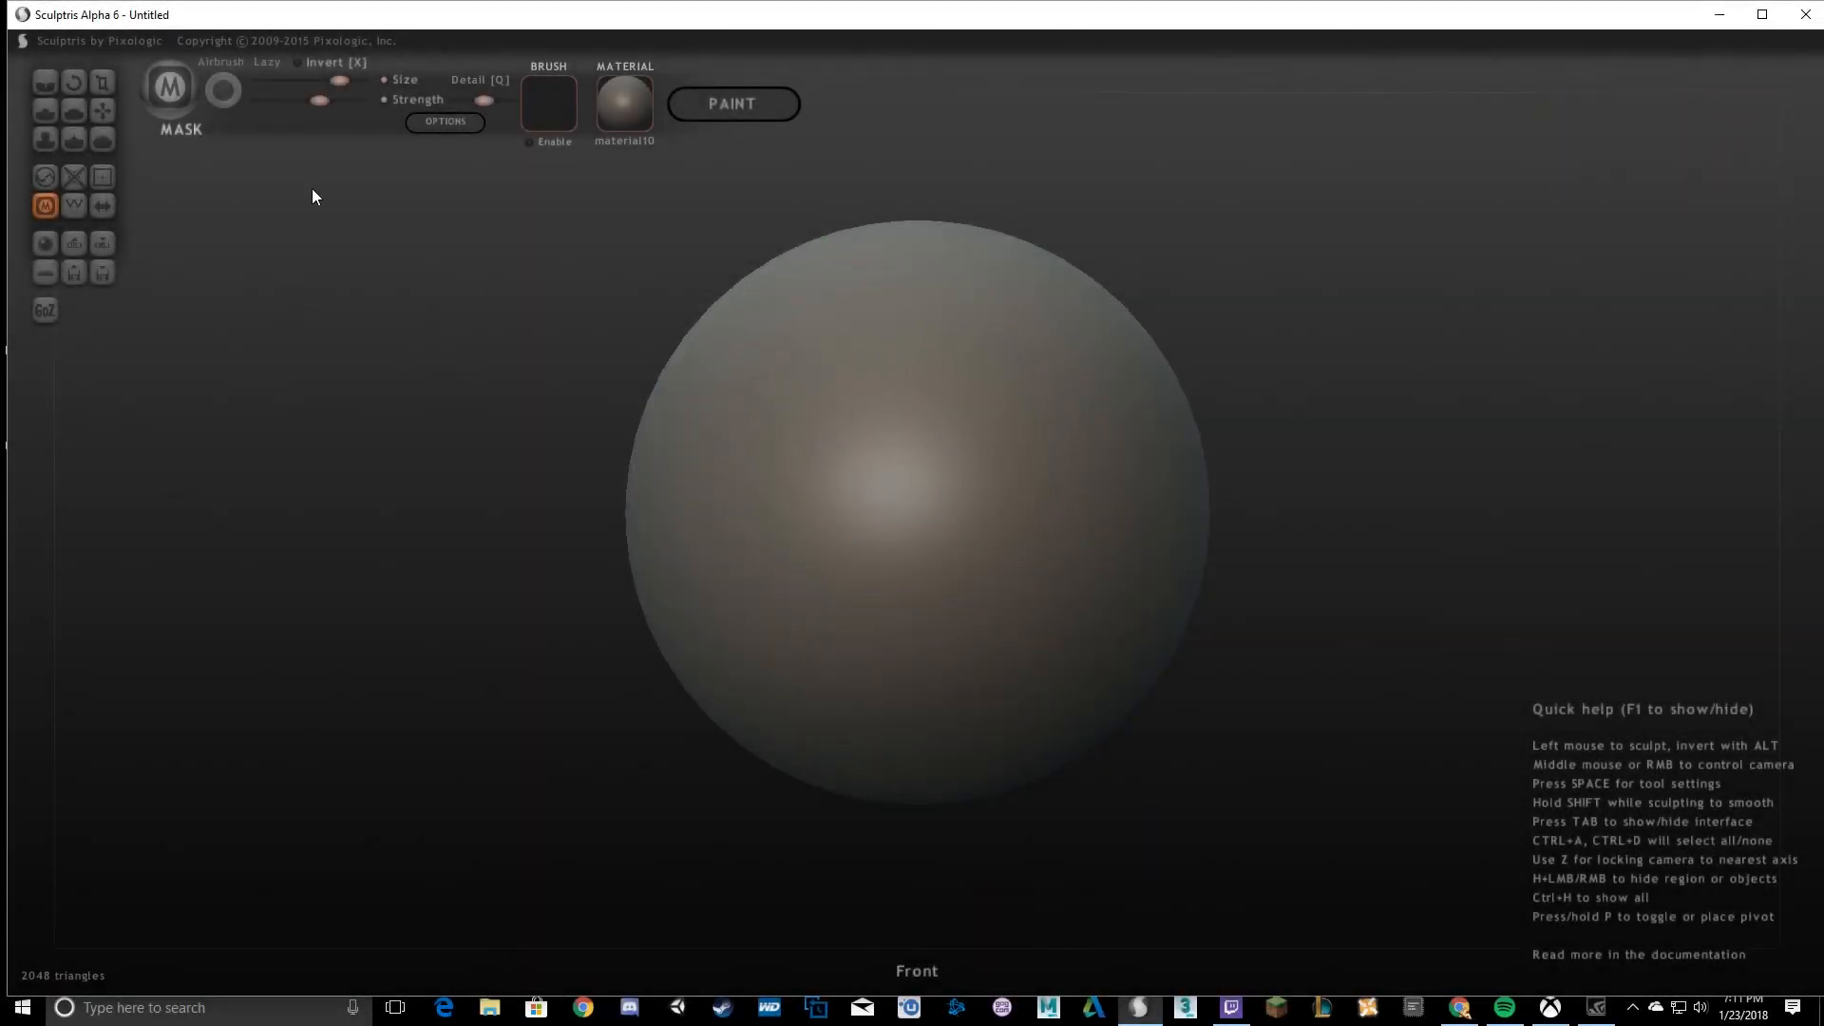
pyautogui.click(45, 83)
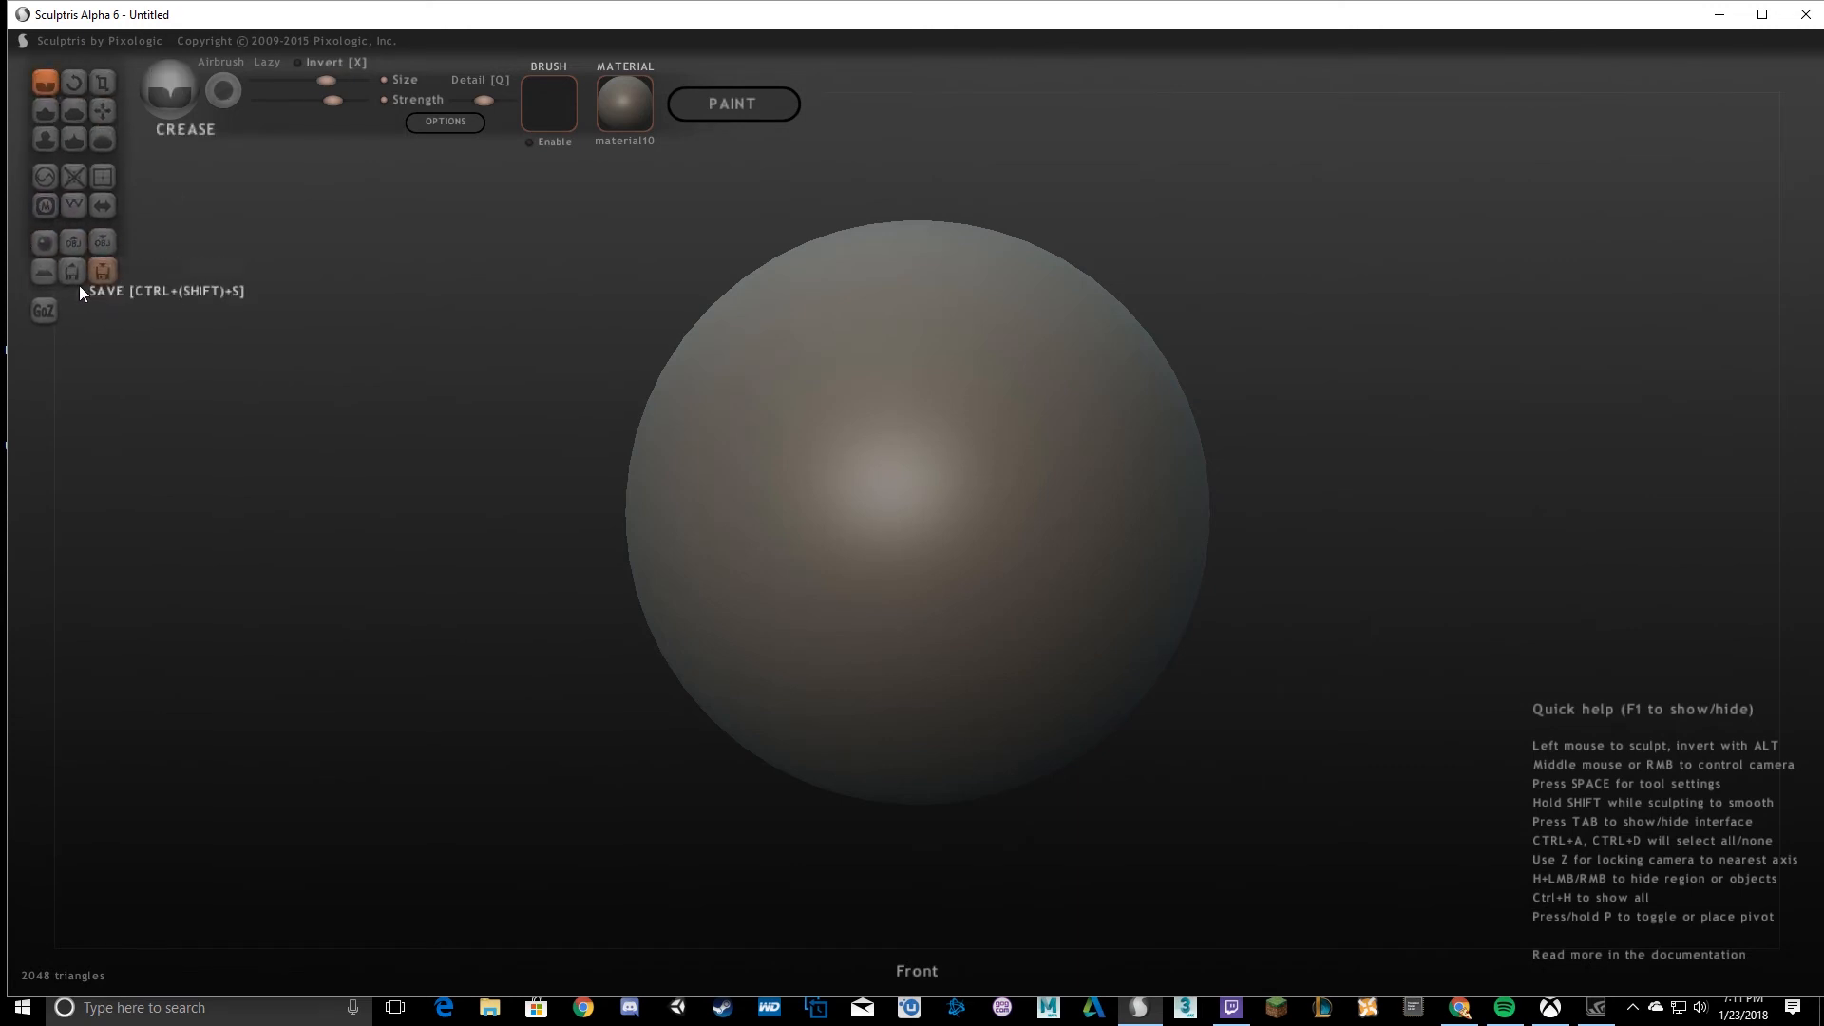
# Carve deep curved grooves over the front and side of the new sphere with the Crease brush.
pyautogui.moveTo(973, 493)
pyautogui.mouseDown(button='middle')
pyautogui.moveTo(811, 480)
pyautogui.moveTo(977, 496)
pyautogui.mouseUp(button='middle')
pyautogui.moveTo(893, 283)
pyautogui.mouseDown()
pyautogui.moveTo(849, 437)
pyautogui.moveTo(1053, 636)
pyautogui.moveTo(948, 700)
pyautogui.mouseUp()
pyautogui.moveTo(1235, 646); pyautogui.dragTo(1017, 561, button='middle')
pyautogui.moveTo(978, 304); pyautogui.dragTo(1085, 686)
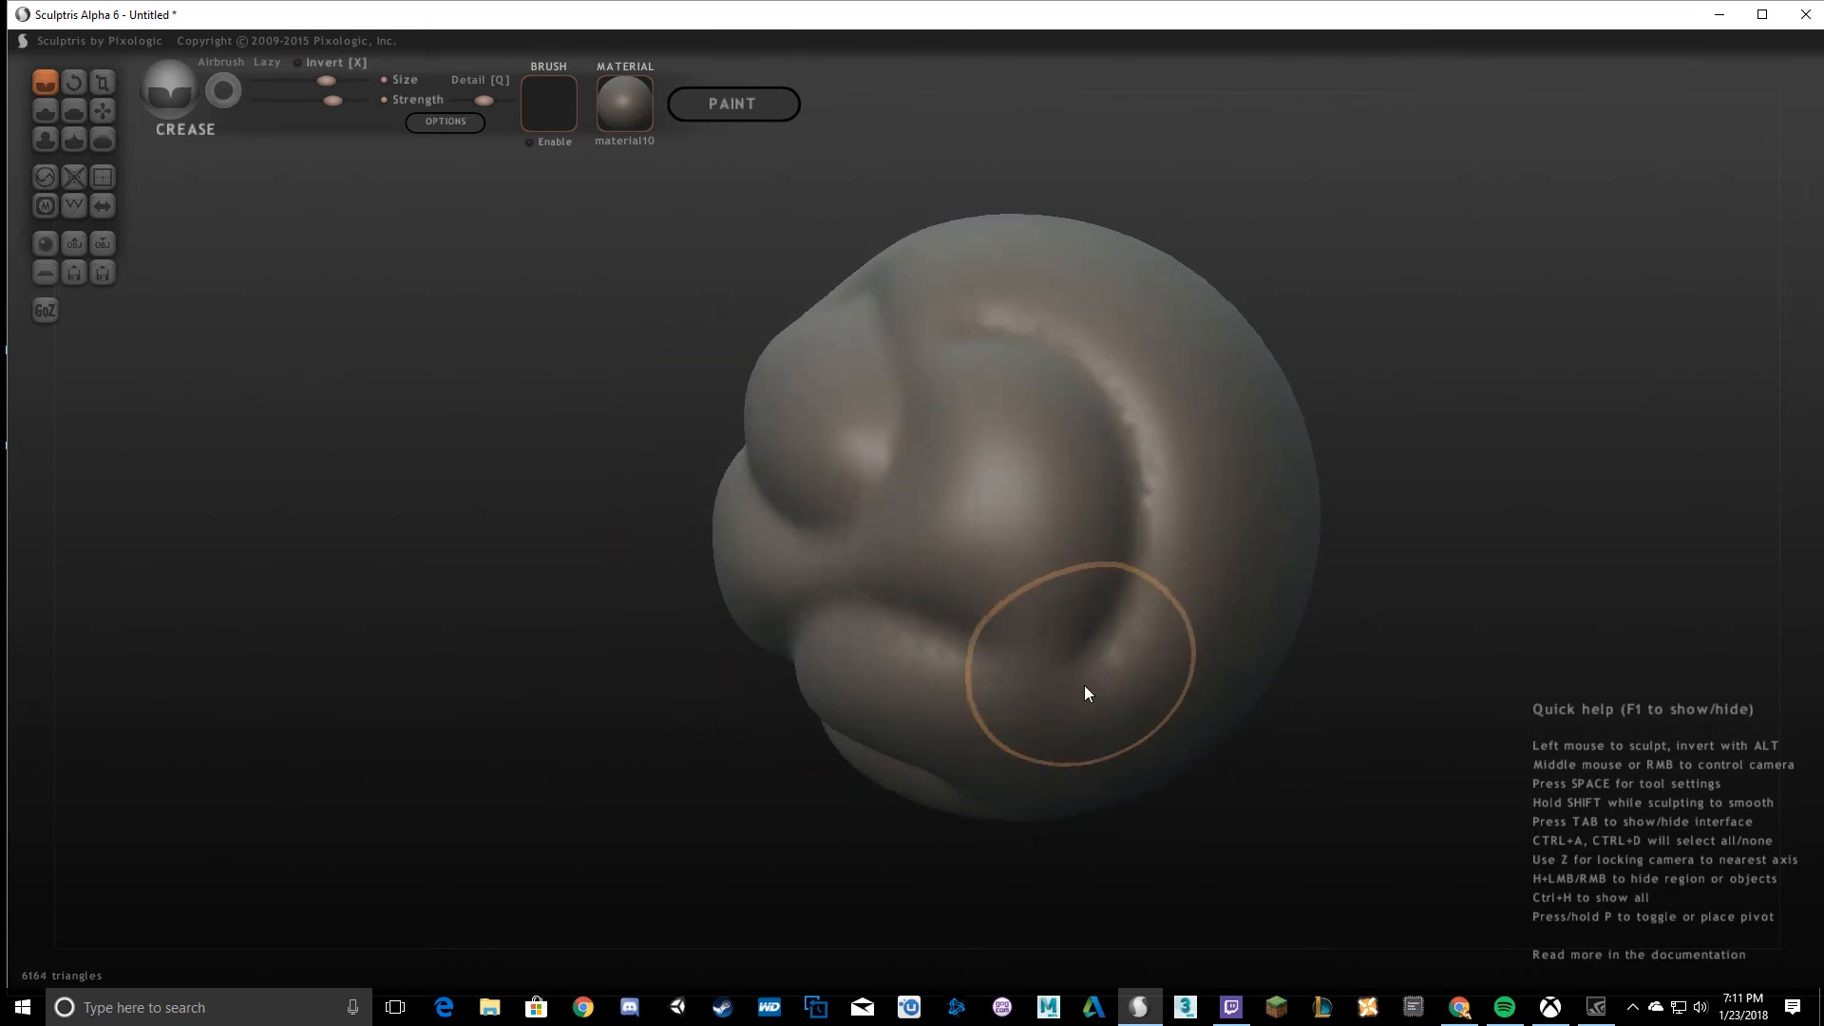
pyautogui.moveTo(1054, 399); pyautogui.dragTo(1282, 470)
pyautogui.moveTo(1359, 464); pyautogui.dragTo(855, 380, button='middle')
pyautogui.moveTo(812, 296)
pyautogui.mouseDown()
pyautogui.moveTo(827, 315)
pyautogui.moveTo(798, 561)
pyautogui.mouseUp()
pyautogui.moveTo(798, 627)
pyautogui.mouseDown()
pyautogui.moveTo(830, 688)
pyautogui.moveTo(960, 750)
pyautogui.mouseUp()
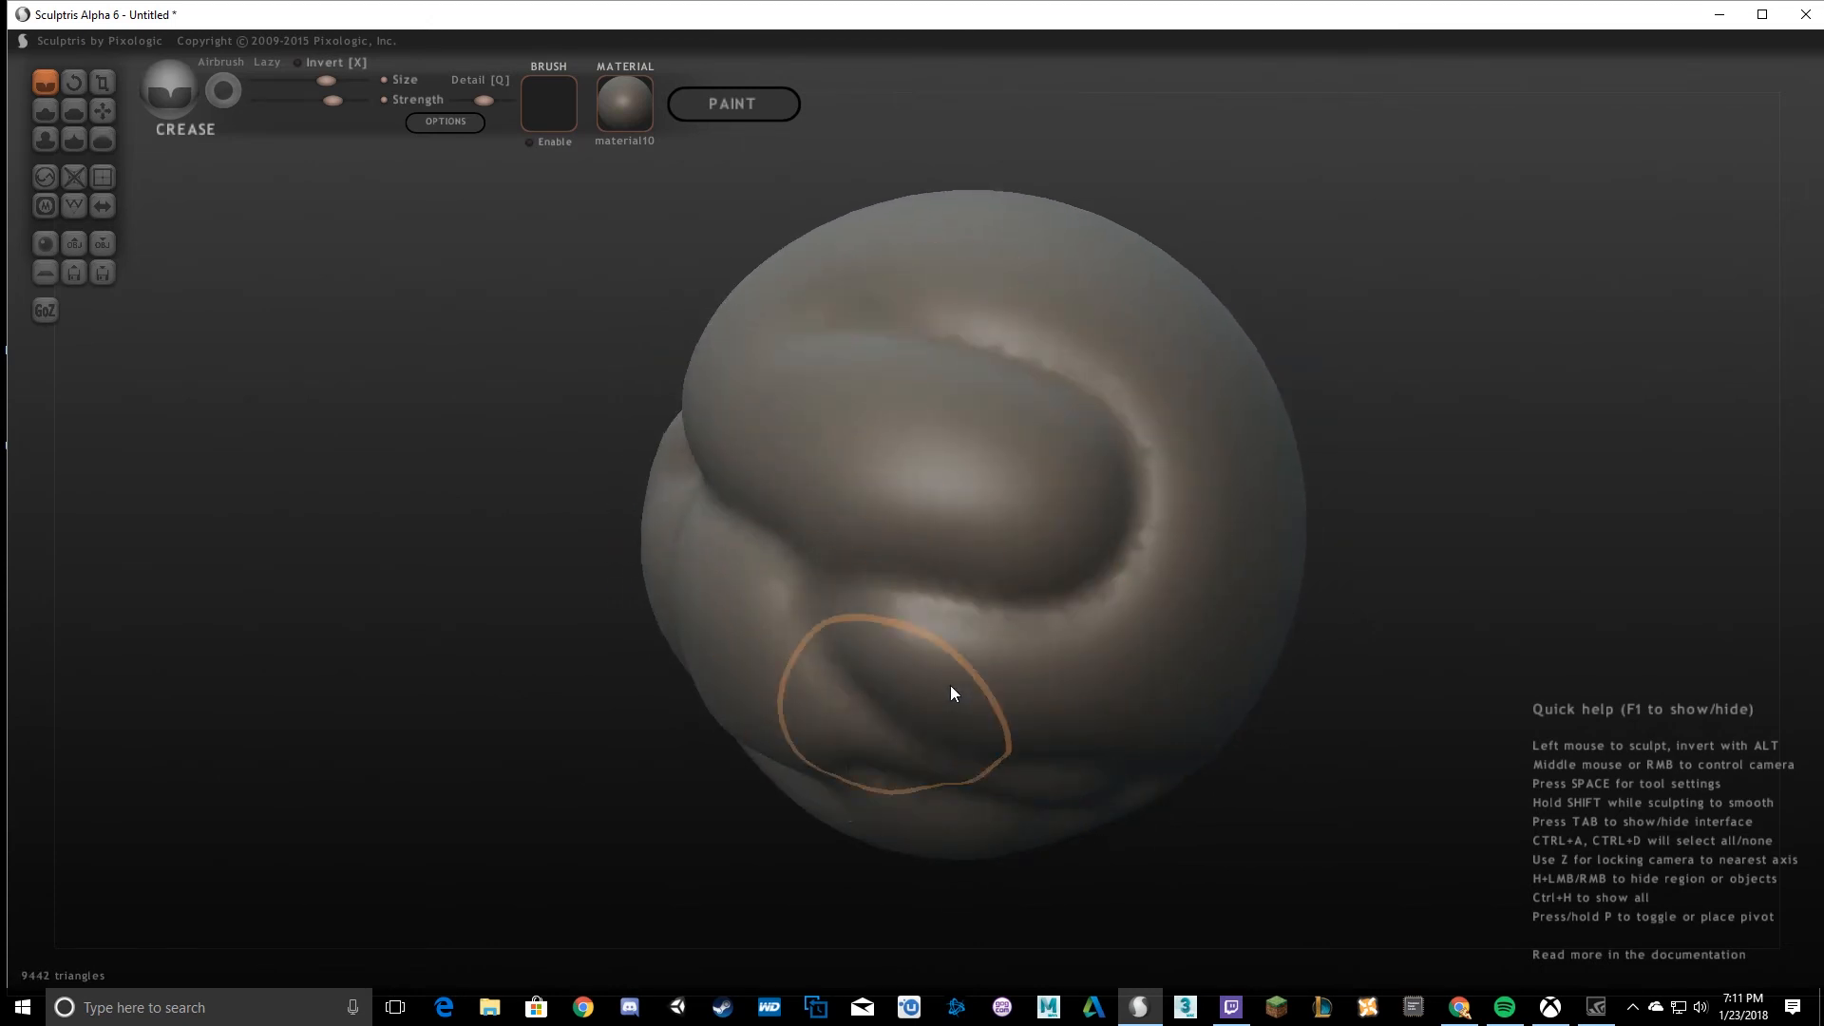
# Add more Crease grooves on the remaining sides of the sphere to make it lumpy all around.
pyautogui.moveTo(1188, 532); pyautogui.dragTo(836, 494, button='middle')
pyautogui.moveTo(798, 318)
pyautogui.mouseDown()
pyautogui.moveTo(659, 583)
pyautogui.moveTo(976, 348)
pyautogui.moveTo(874, 493)
pyautogui.moveTo(869, 585)
pyautogui.moveTo(903, 579)
pyautogui.mouseUp()
pyautogui.moveTo(902, 580)
pyautogui.mouseDown(button='middle')
pyautogui.moveTo(1112, 606)
pyautogui.moveTo(1183, 500)
pyautogui.mouseUp(button='middle')
pyautogui.moveTo(1184, 499)
pyautogui.mouseDown()
pyautogui.moveTo(1151, 629)
pyautogui.moveTo(884, 646)
pyautogui.mouseUp()
pyautogui.moveTo(883, 646)
pyautogui.mouseDown(button='middle')
pyautogui.moveTo(1185, 578)
pyautogui.moveTo(850, 596)
pyautogui.mouseUp(button='middle')
pyautogui.scroll(-3, 1185, 578)
pyautogui.scroll(4, 1183, 578)
pyautogui.scroll(-2, 849, 596)
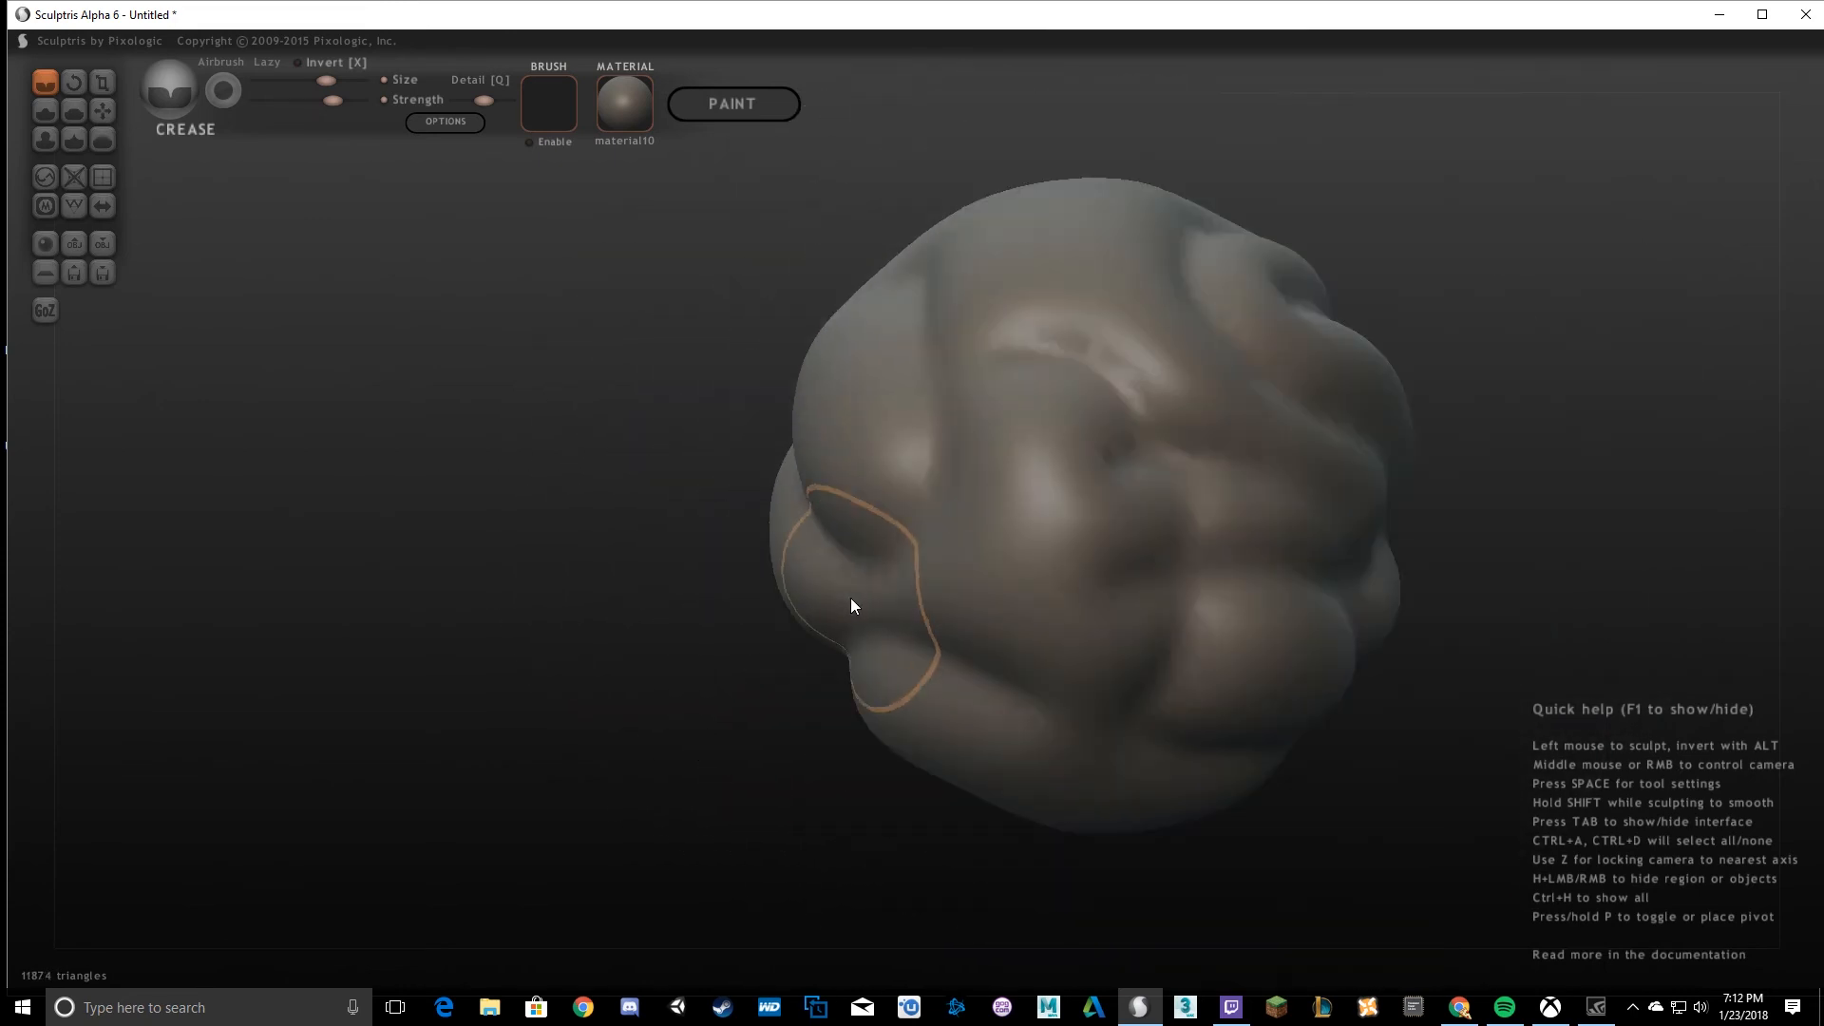
pyautogui.moveTo(1179, 594); pyautogui.dragTo(1353, 607, button='middle')
pyautogui.moveTo(1161, 532)
pyautogui.keyDown('alt'); pyautogui.mouseDown(button='middle')
pyautogui.moveTo(1062, 568)
pyautogui.moveTo(993, 567)
pyautogui.moveTo(436, 359)
pyautogui.mouseUp(button='middle'); pyautogui.keyUp('alt')
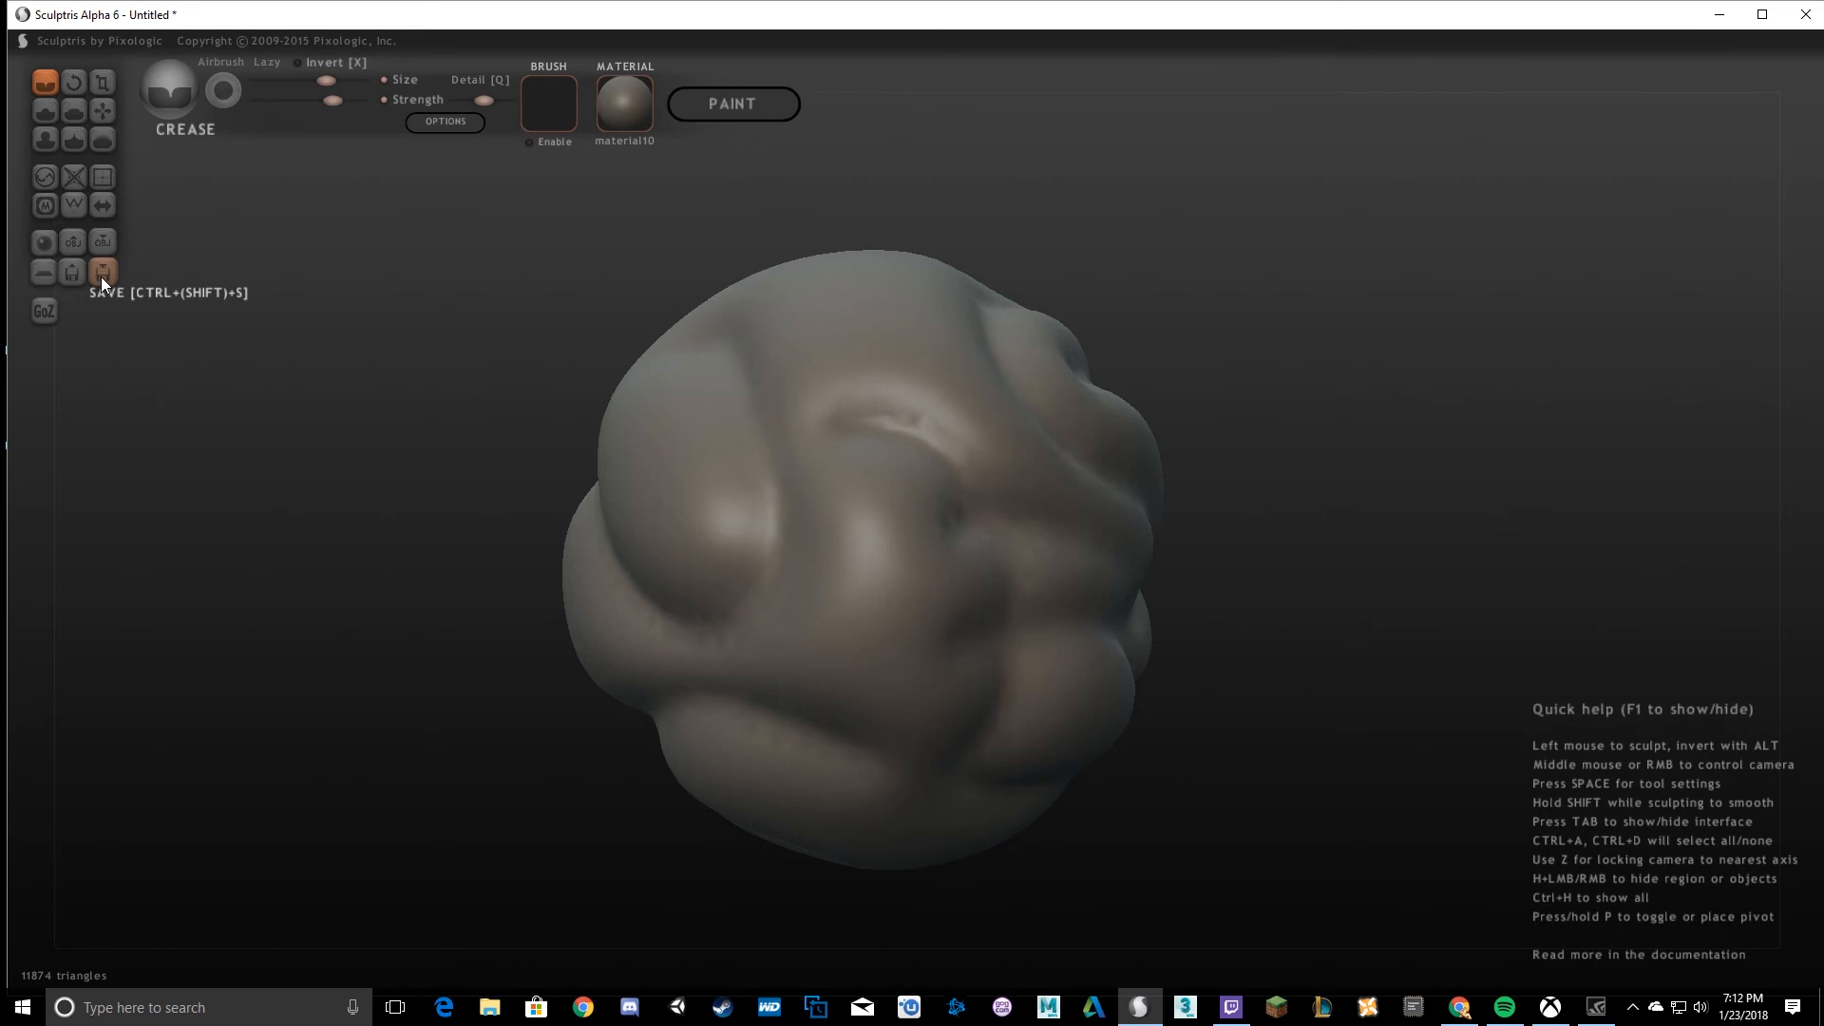
pyautogui.moveTo(943, 409)
pyautogui.mouseDown(button='right')
pyautogui.moveTo(598, 433)
pyautogui.moveTo(1017, 411)
pyautogui.moveTo(619, 378)
pyautogui.mouseUp(button='right')
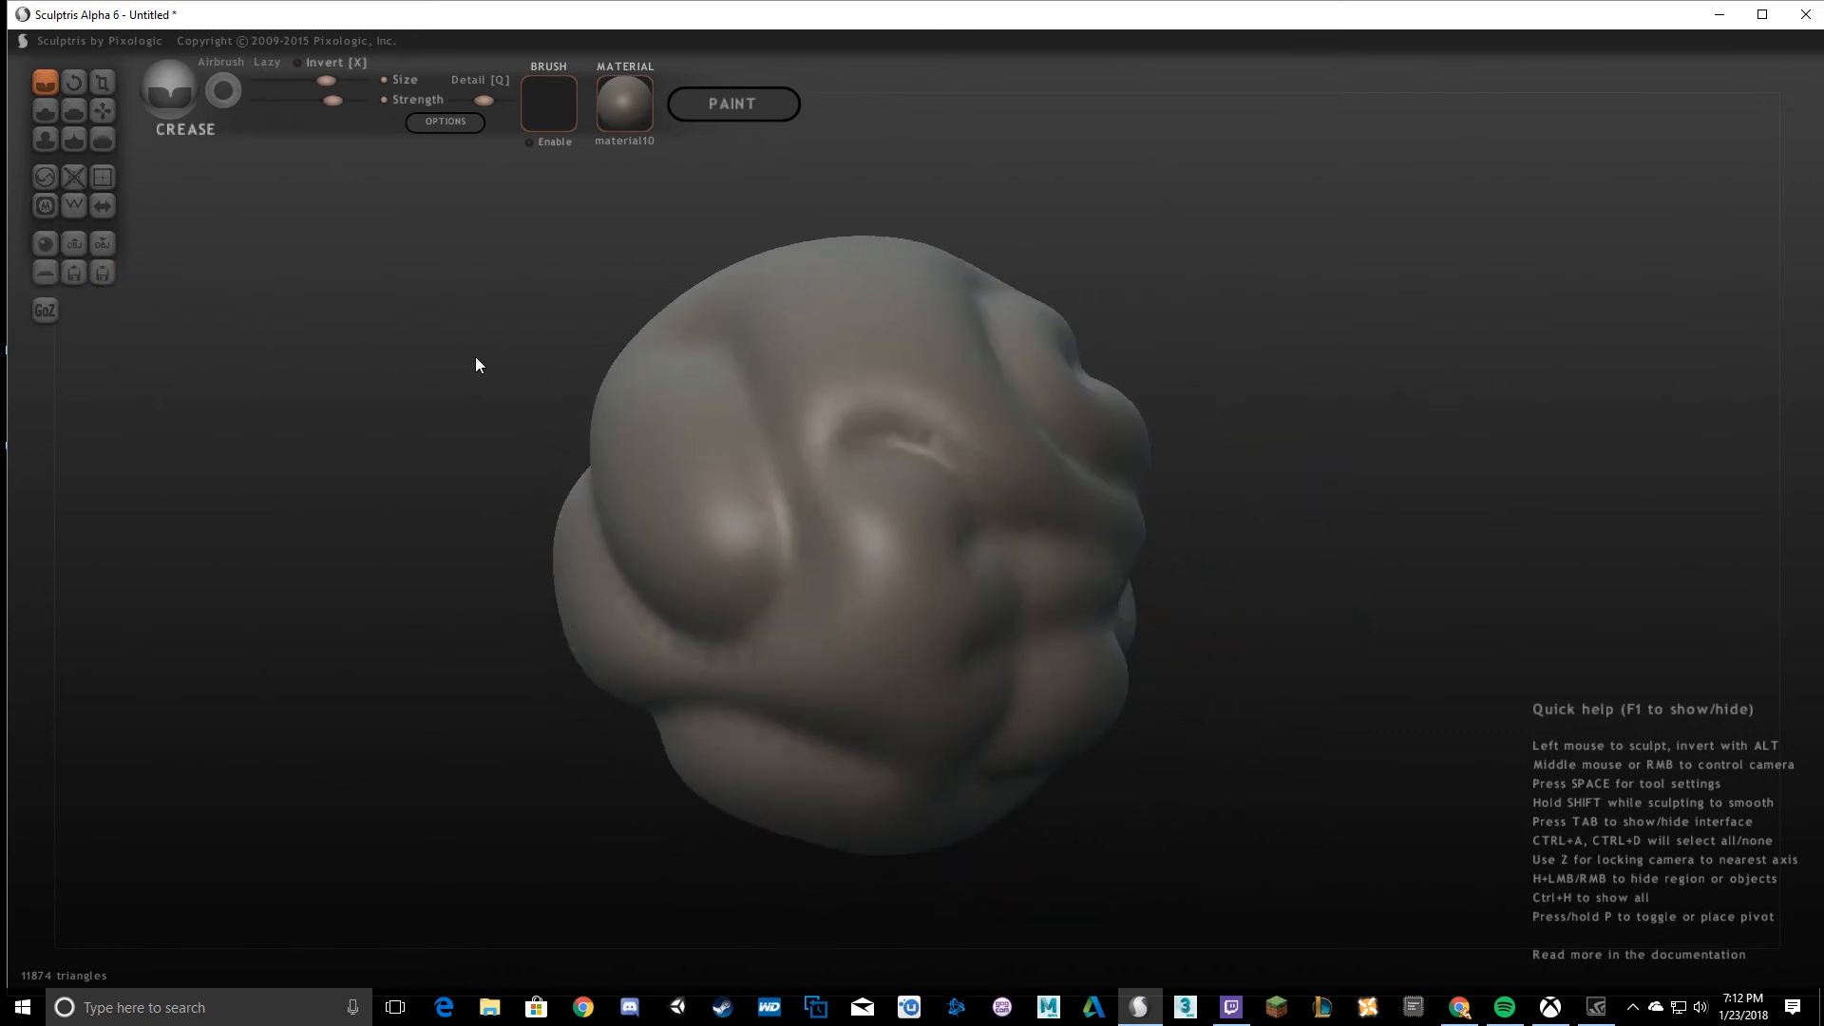
# Save the sculpture as BlobBall in the 3D Models (In Progress) folder on the Desktop, using the Sculpture files format.
pyautogui.click(107, 281)
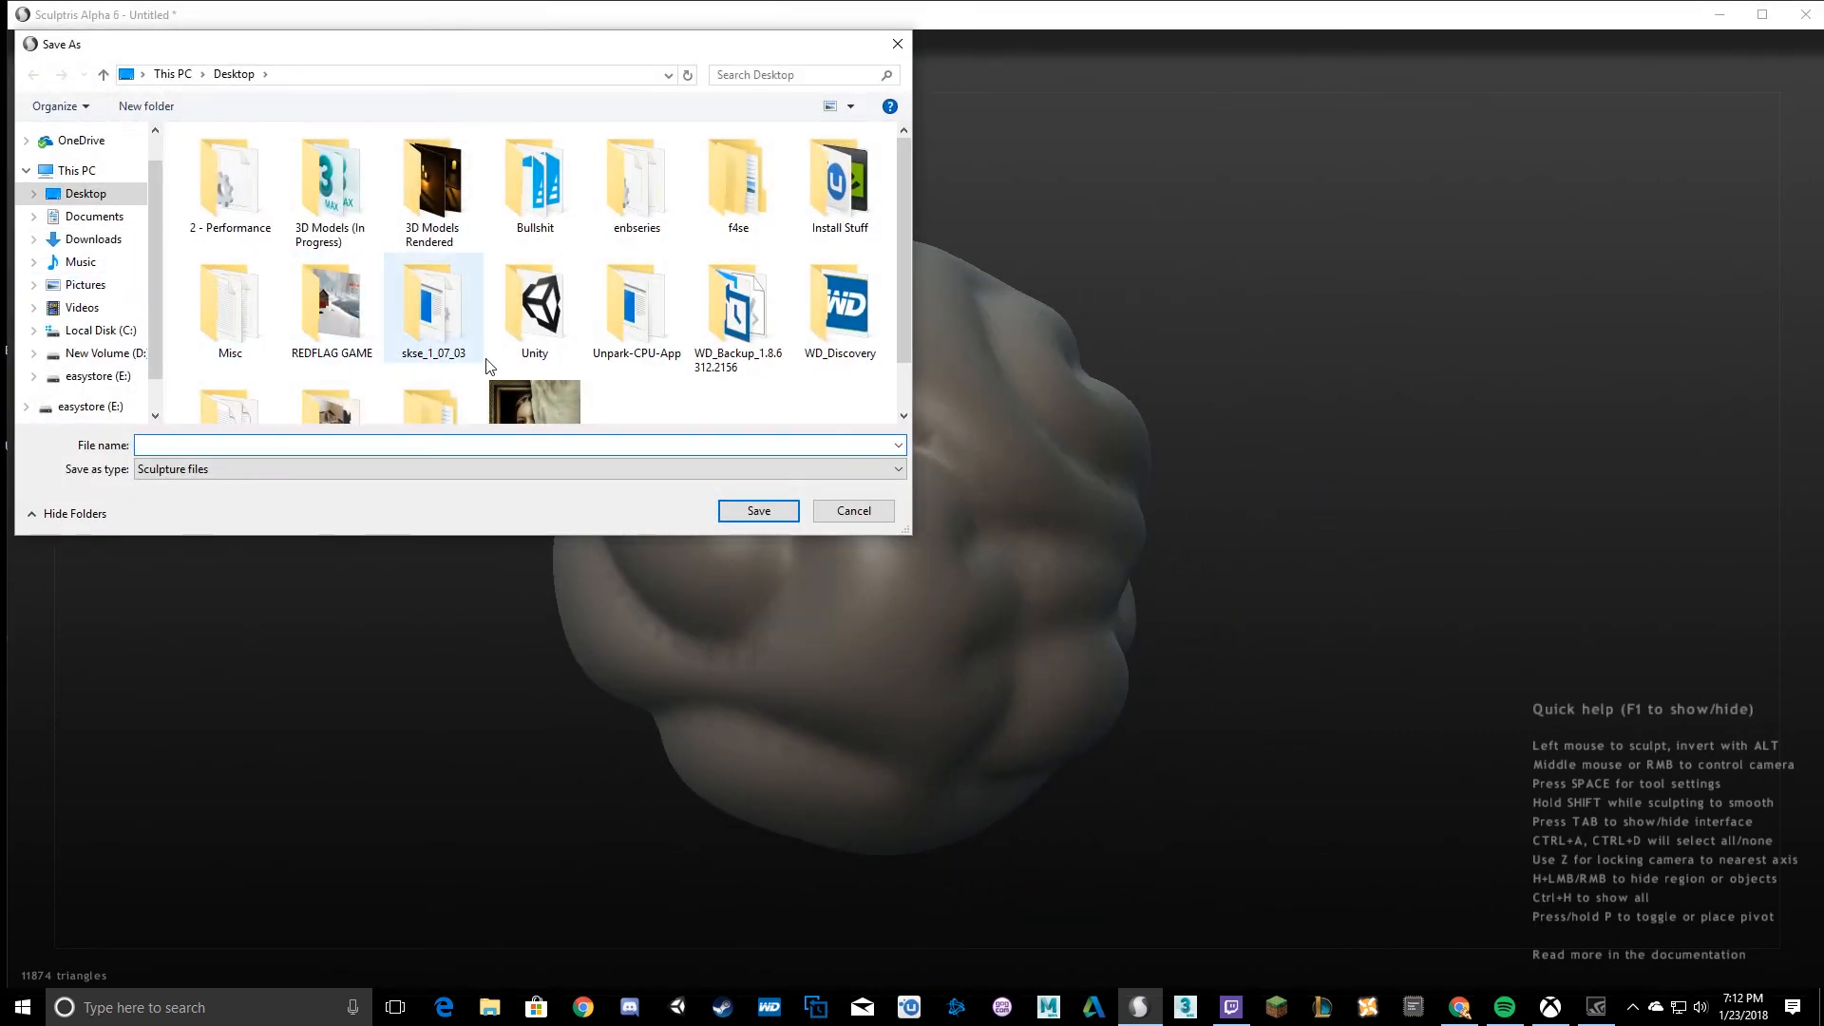
pyautogui.doubleClick(328, 194)
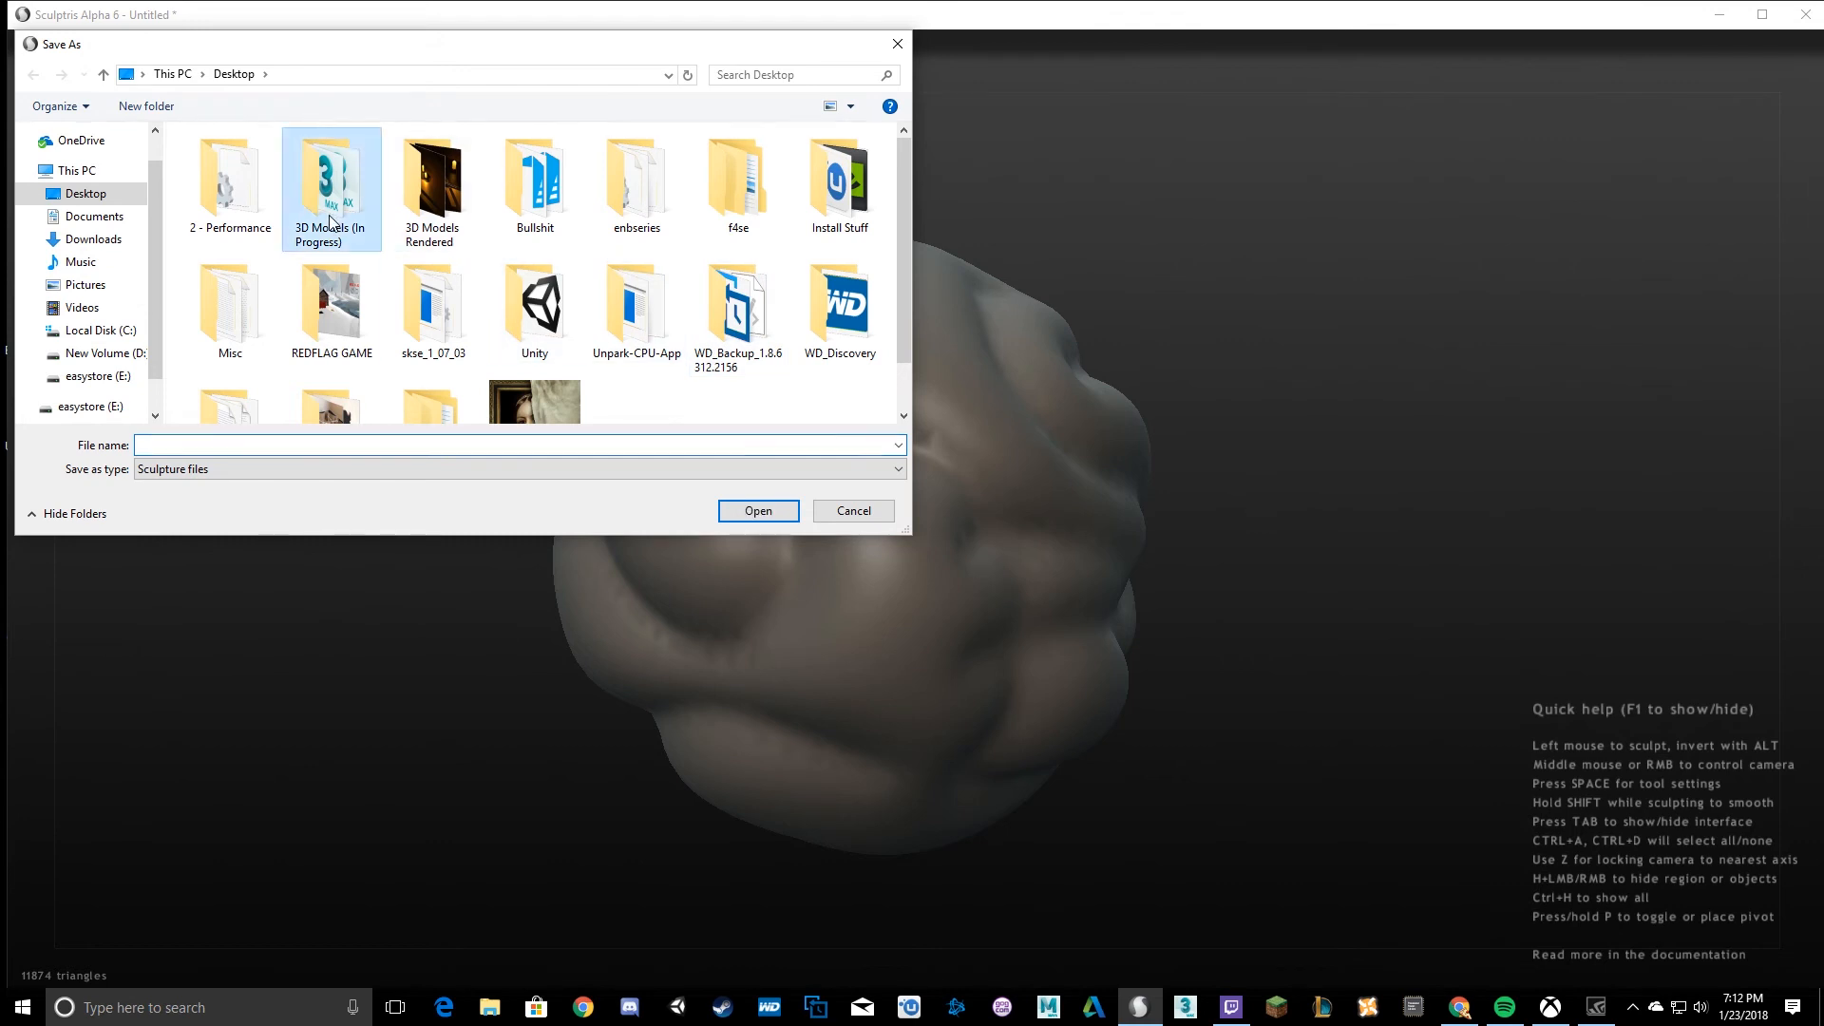
pyautogui.click(237, 438)
pyautogui.write('BlobBall')
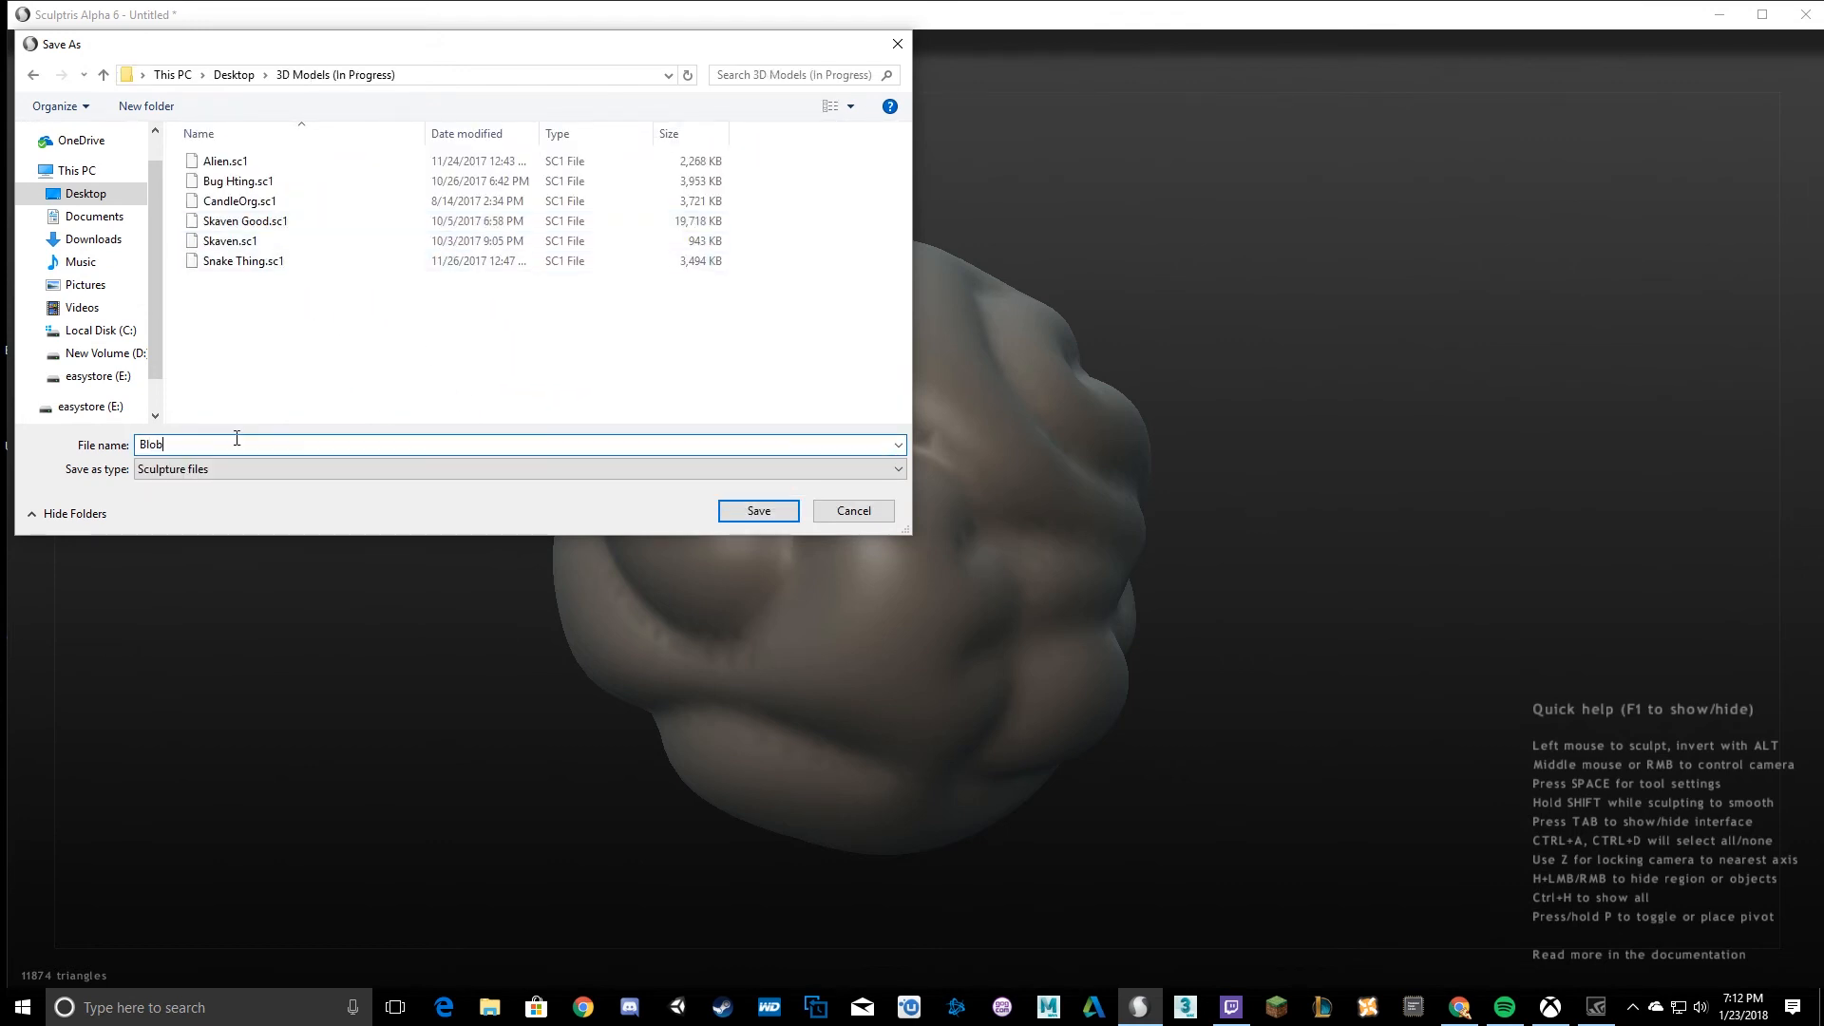
pyautogui.click(763, 510)
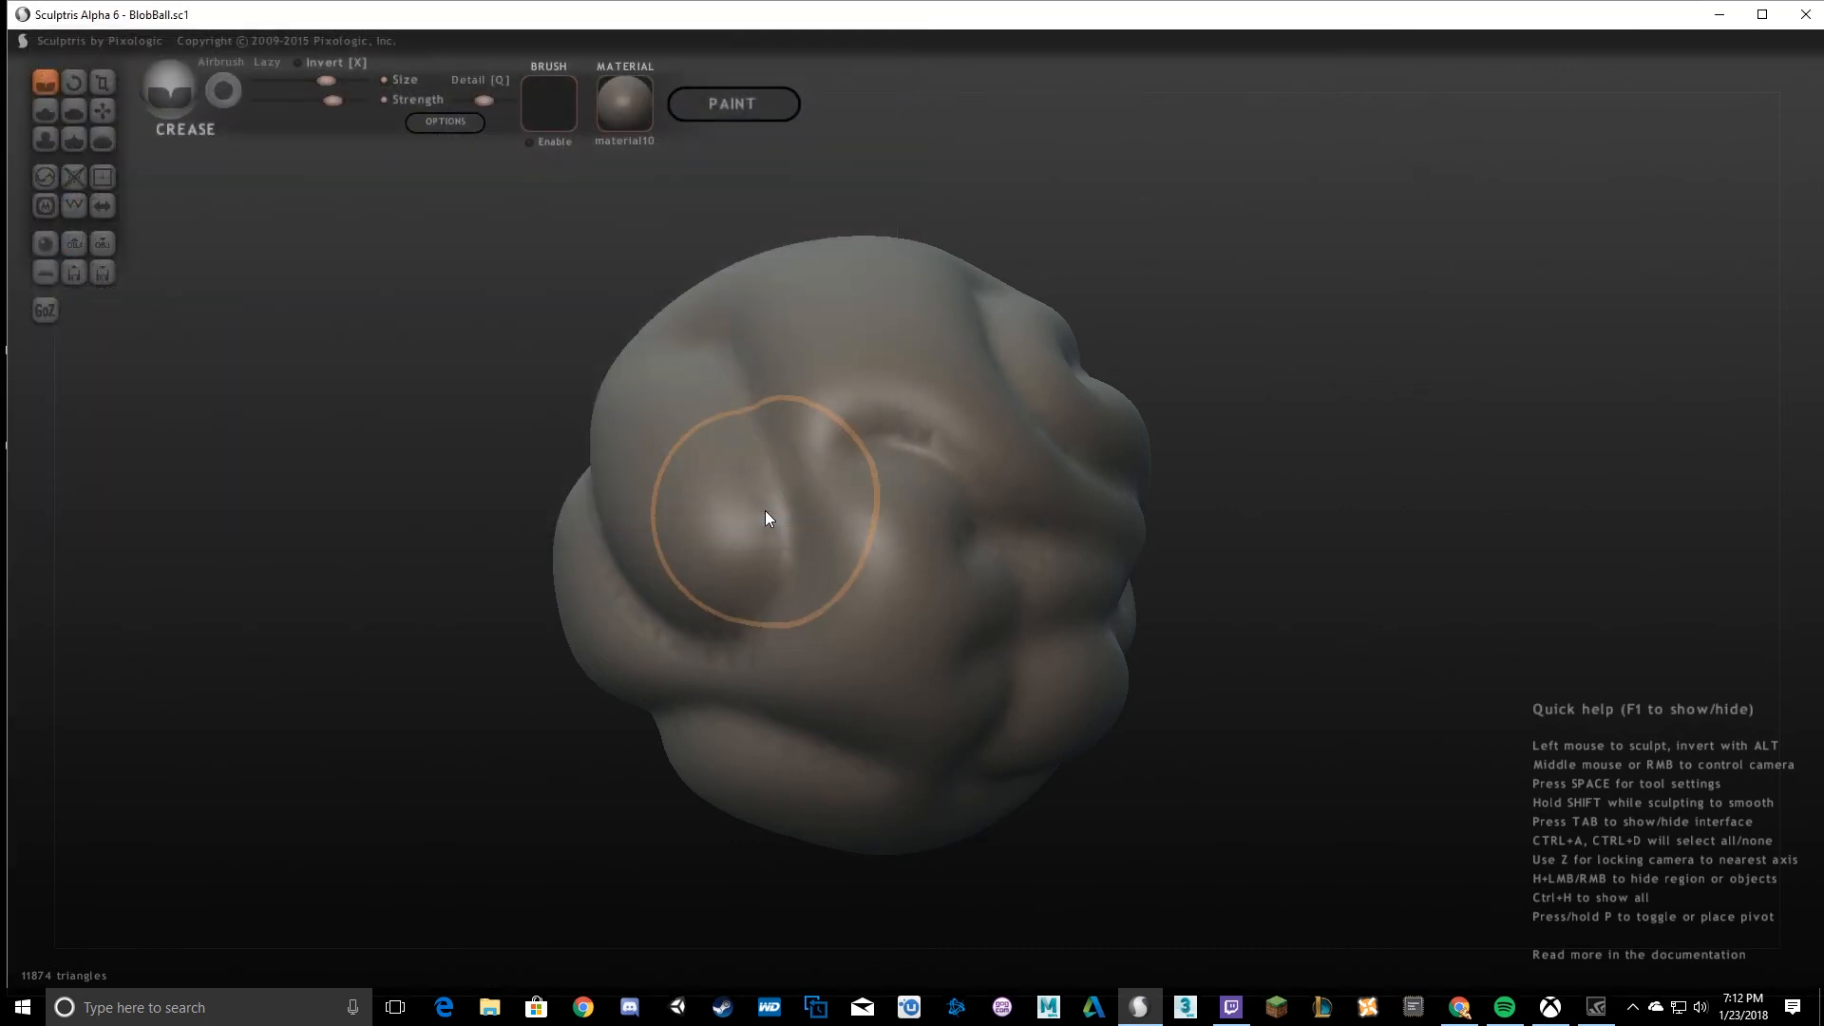
# Create a default sphere in a new scene, and open the saved sculpture BlobBall.sc1 in its place.
pyautogui.click(46, 246)
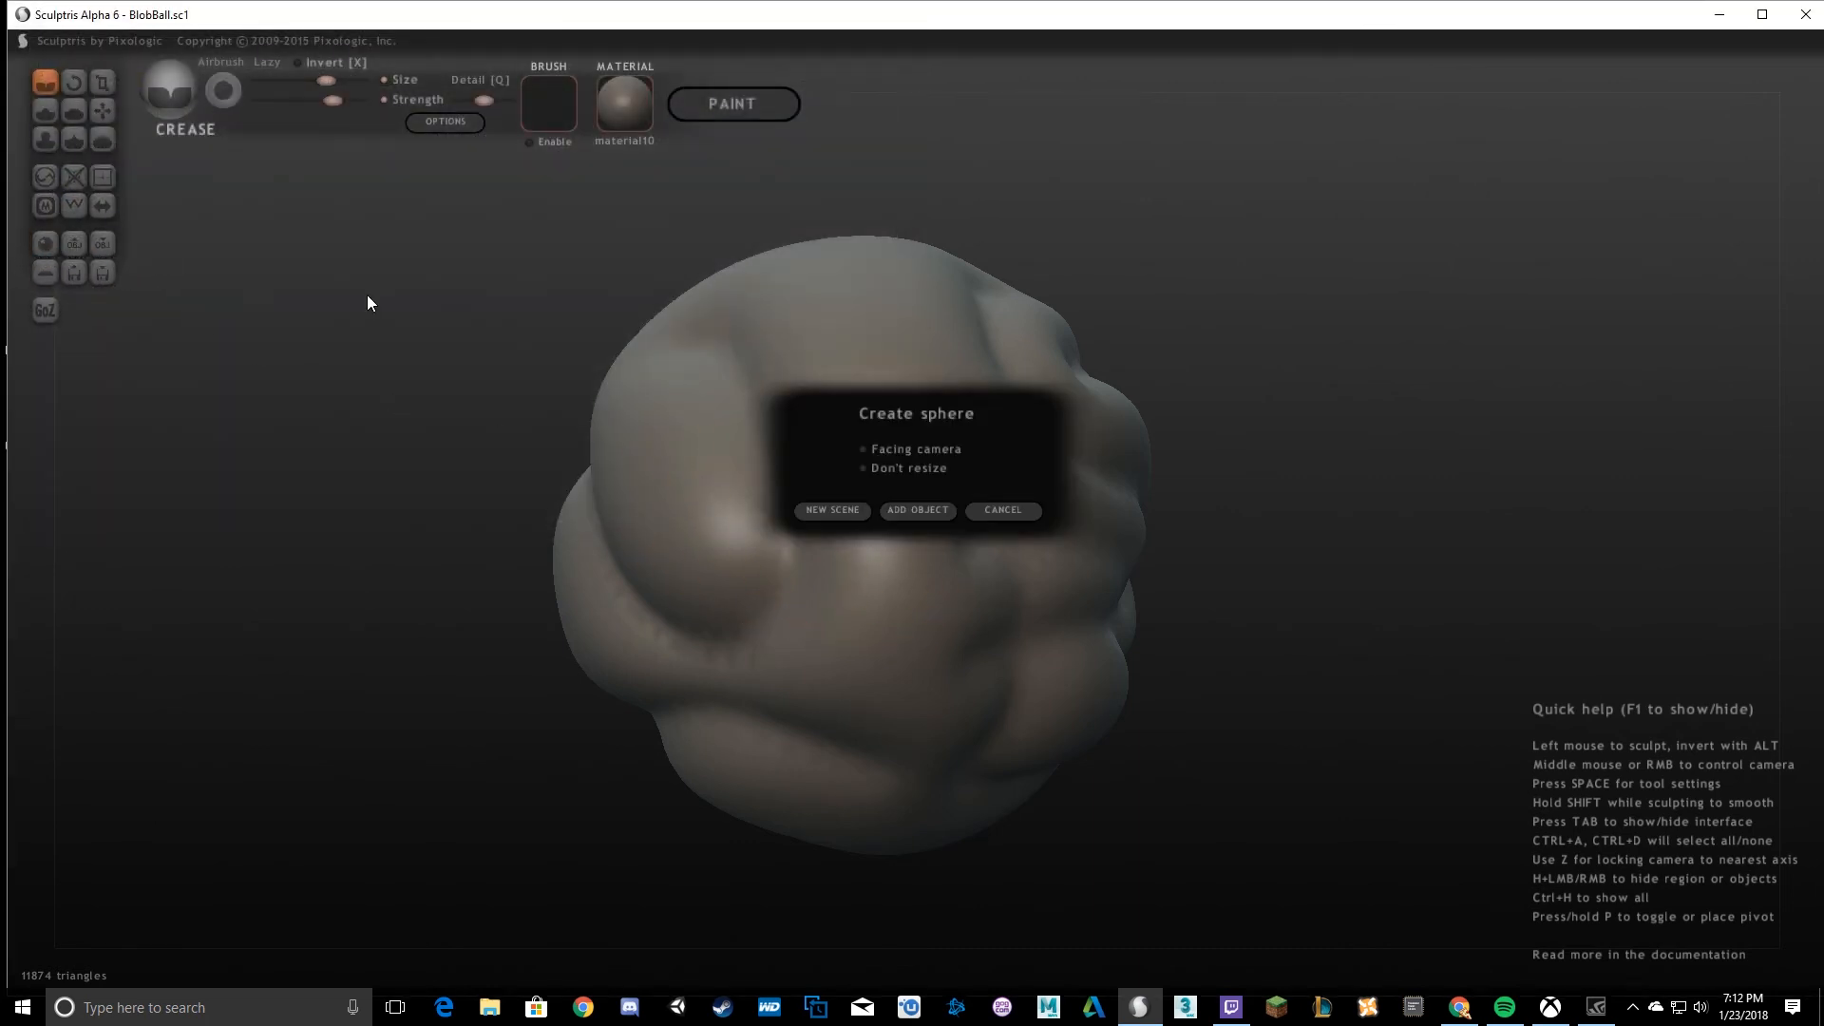
pyautogui.click(836, 517)
pyautogui.click(83, 272)
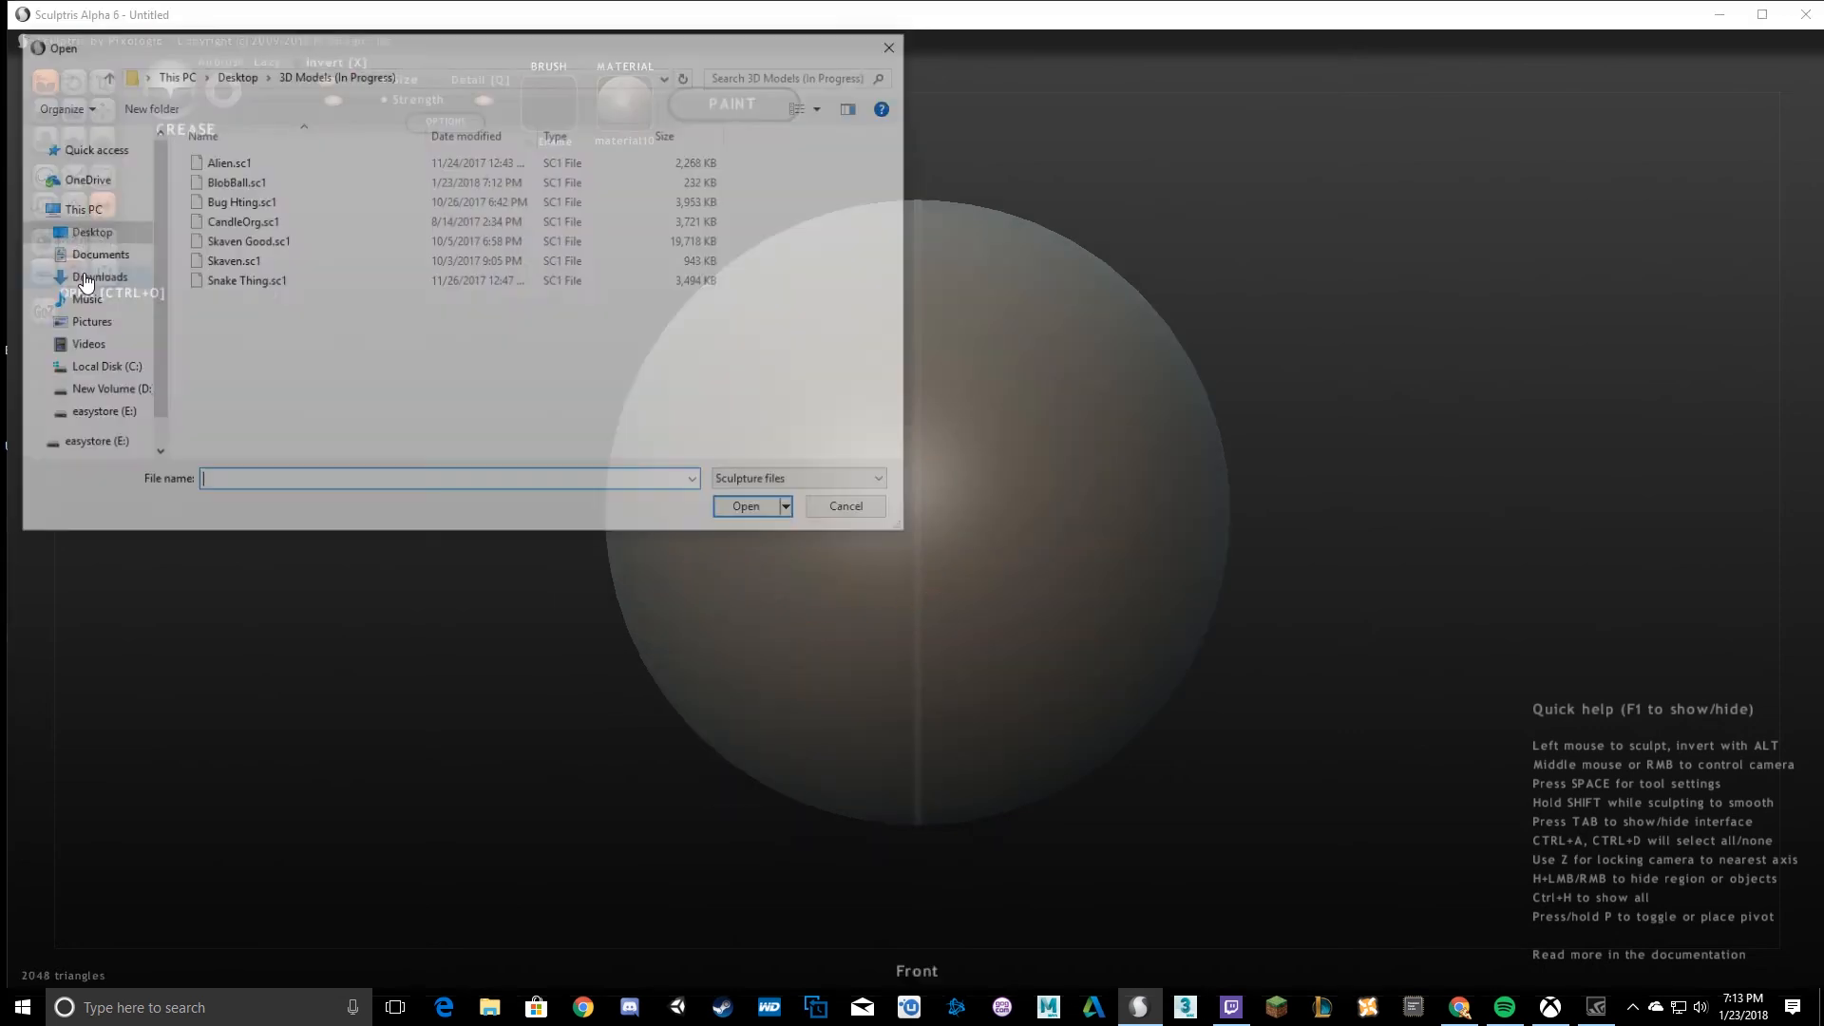
pyautogui.doubleClick(233, 180)
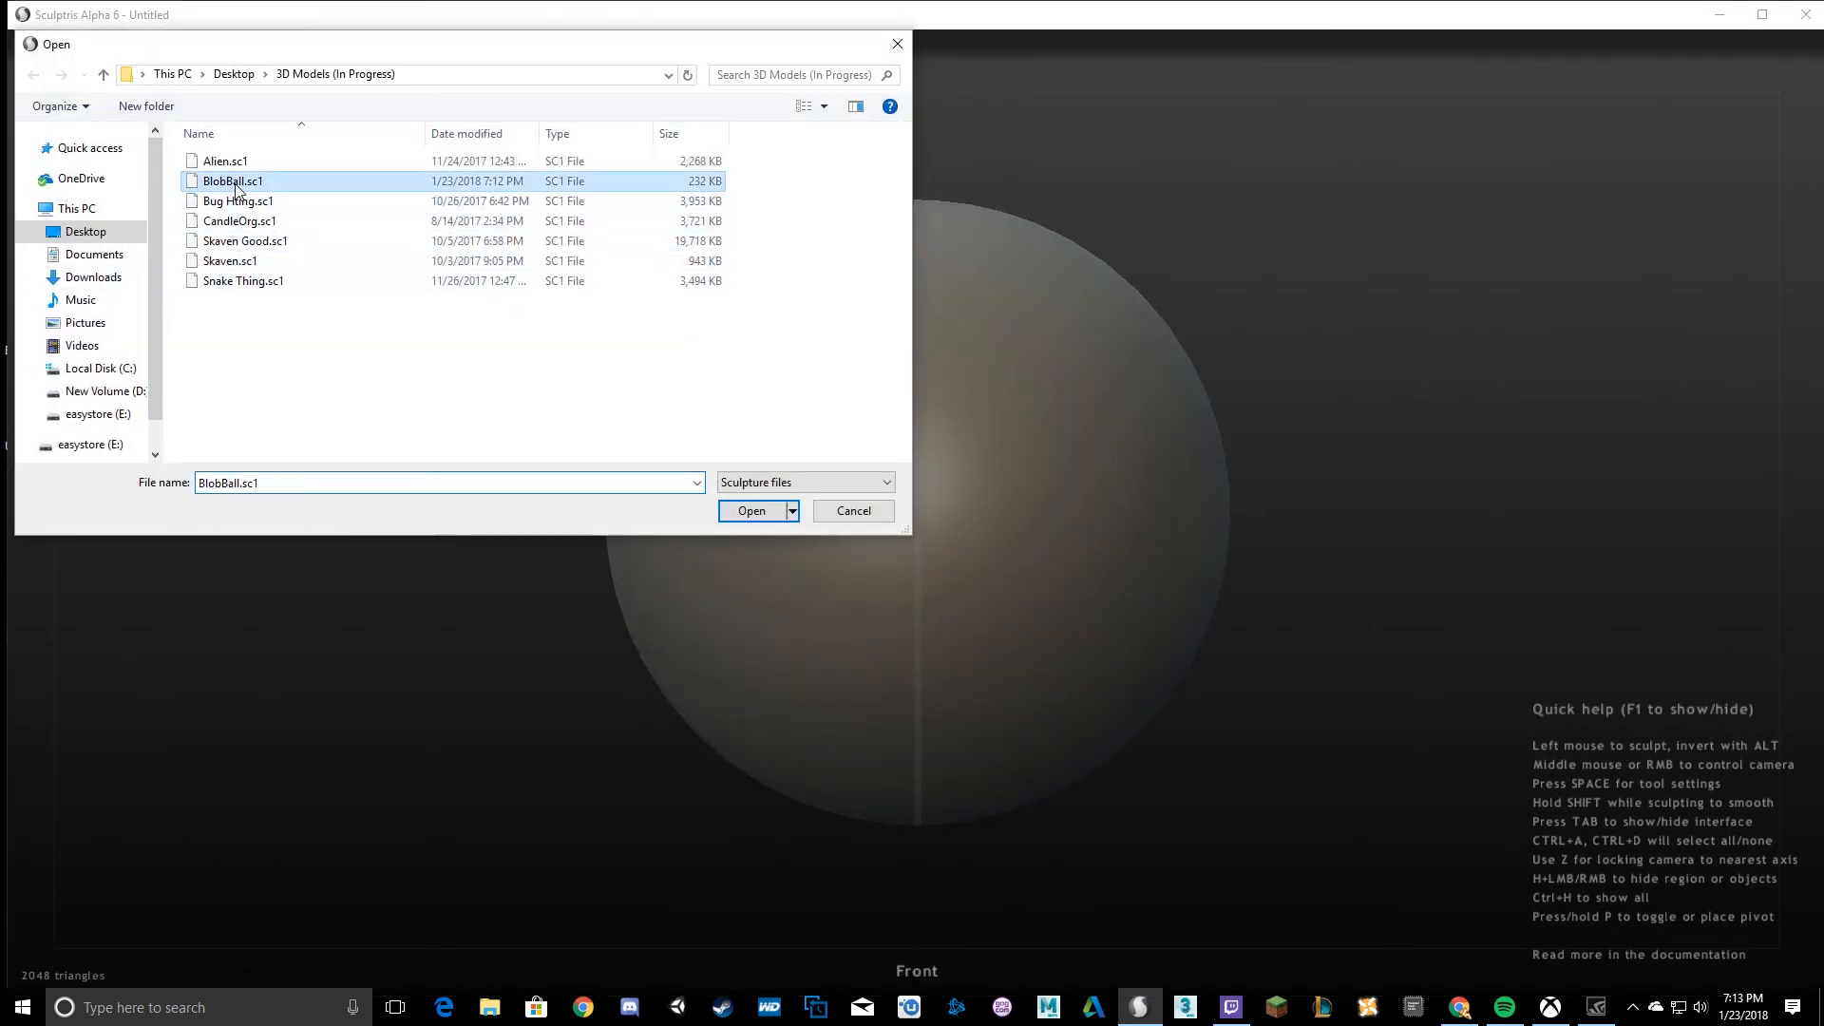
pyautogui.click(851, 509)
# Export the sculpture as BlobBall in Wavefront OBJ format to the 3D Models (In Progress) folder.
pyautogui.moveTo(1171, 557); pyautogui.dragTo(914, 566, button='middle')
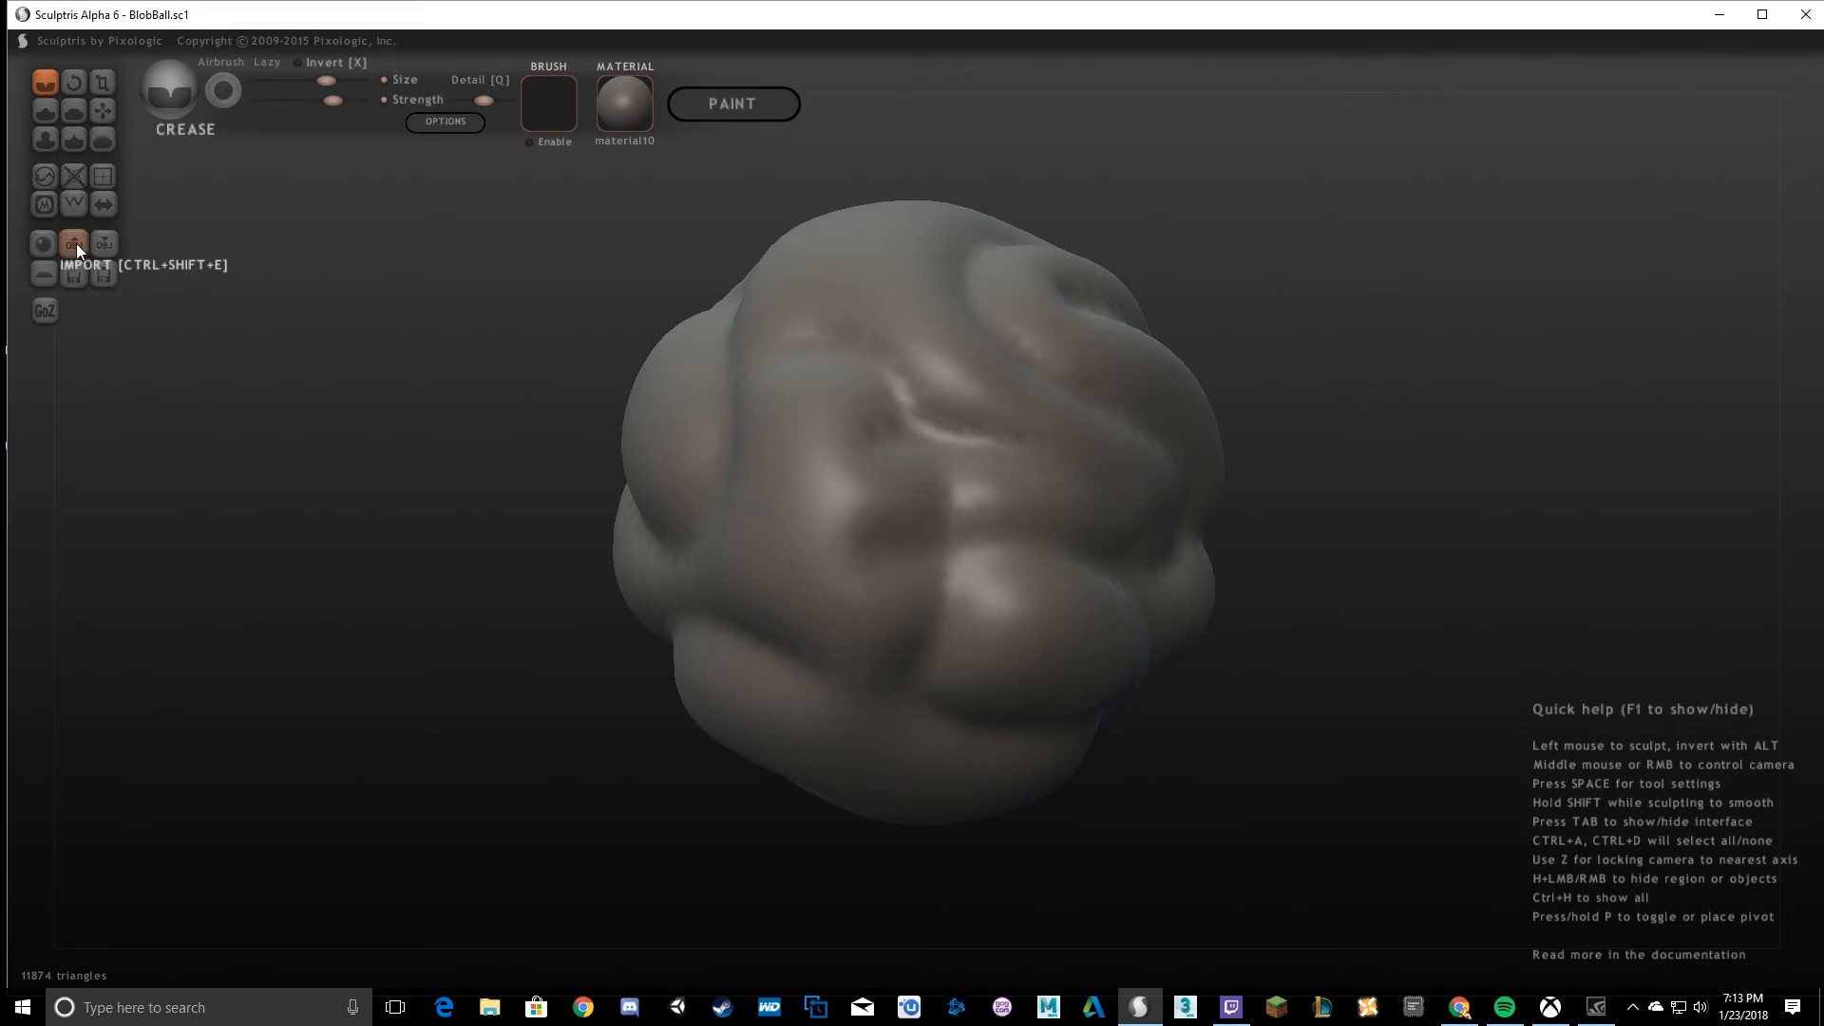
pyautogui.moveTo(745, 338)
pyautogui.mouseDown(button='middle')
pyautogui.moveTo(933, 340)
pyautogui.moveTo(795, 355)
pyautogui.mouseUp(button='middle')
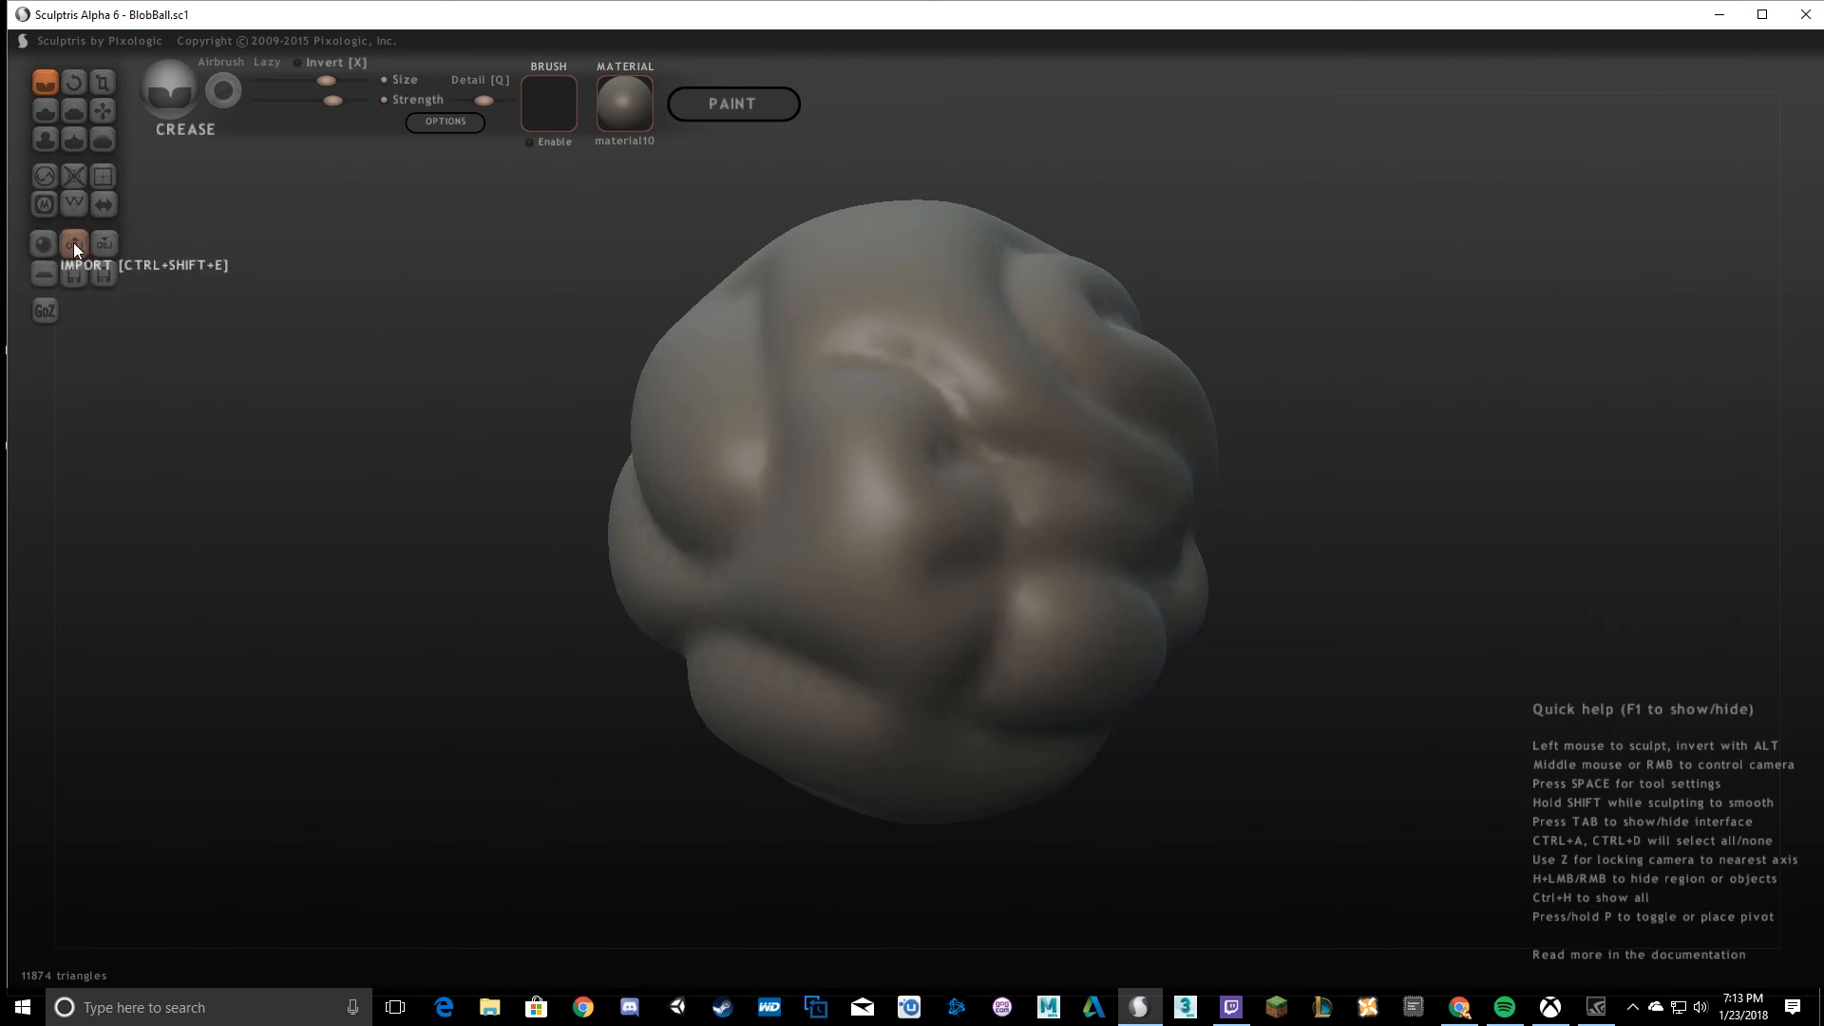
pyautogui.moveTo(908, 403); pyautogui.dragTo(931, 442, button='middle')
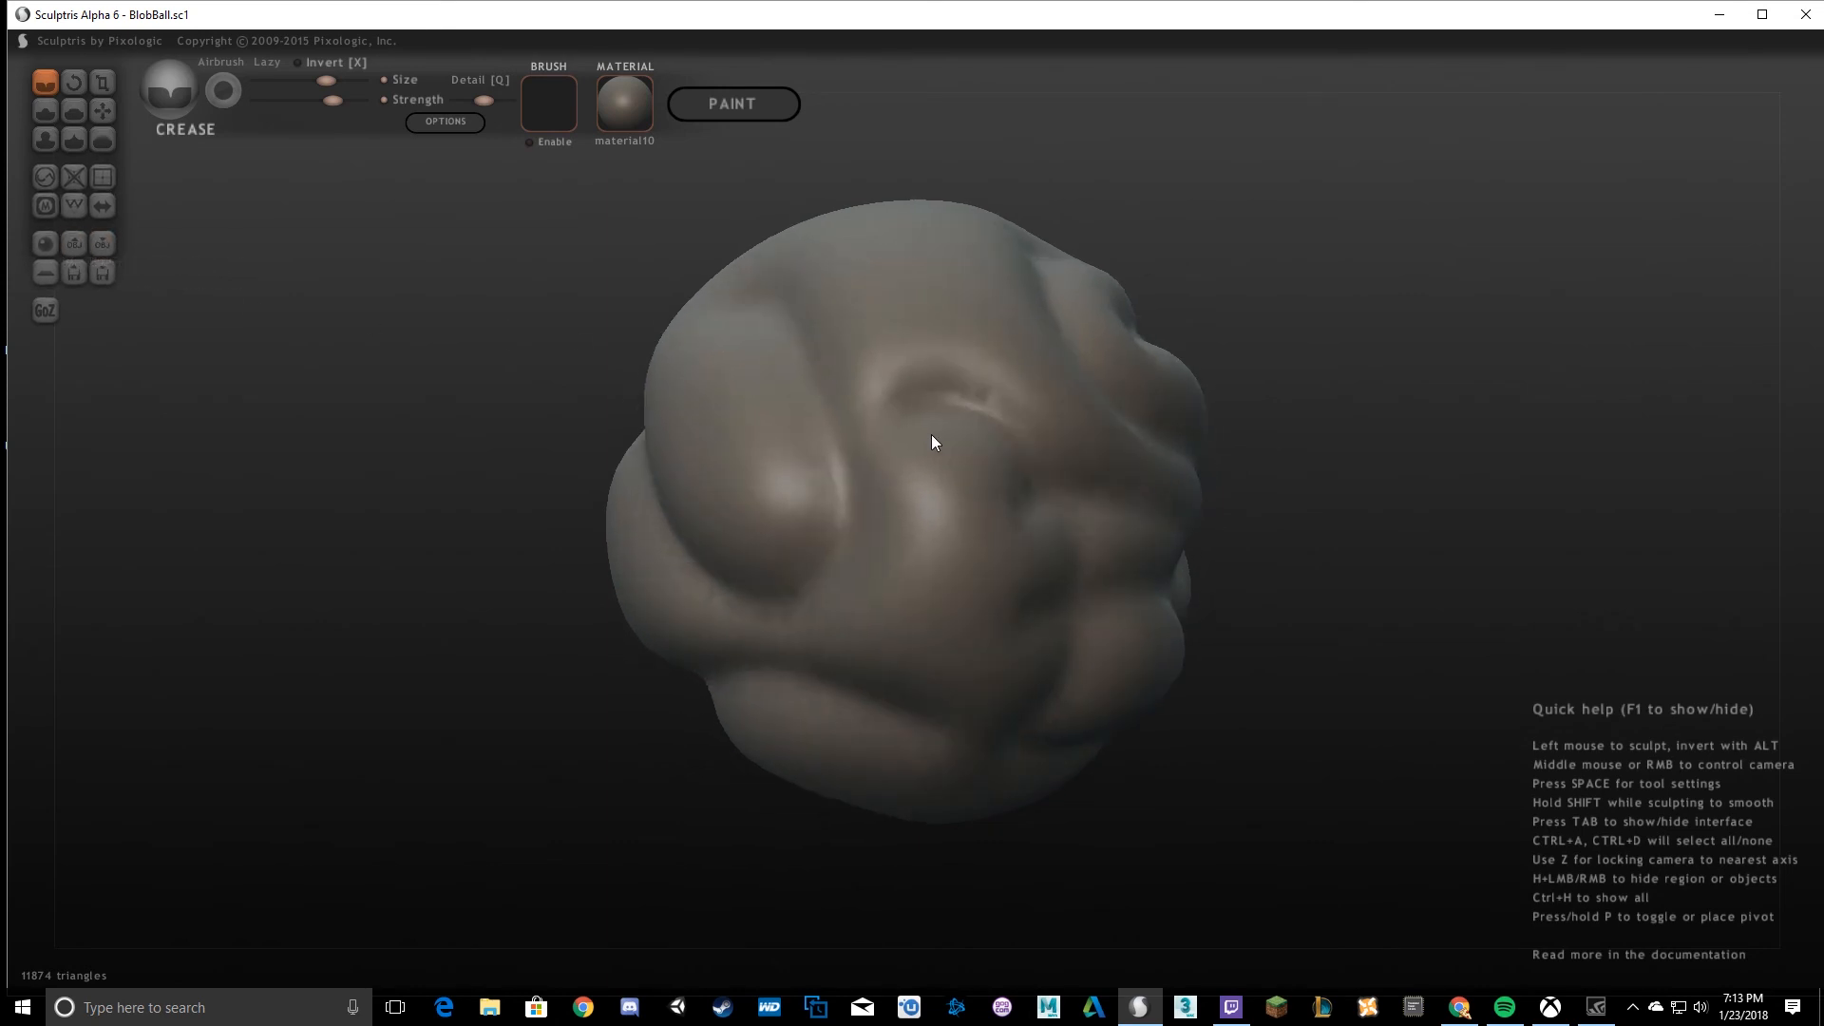
pyautogui.click(104, 244)
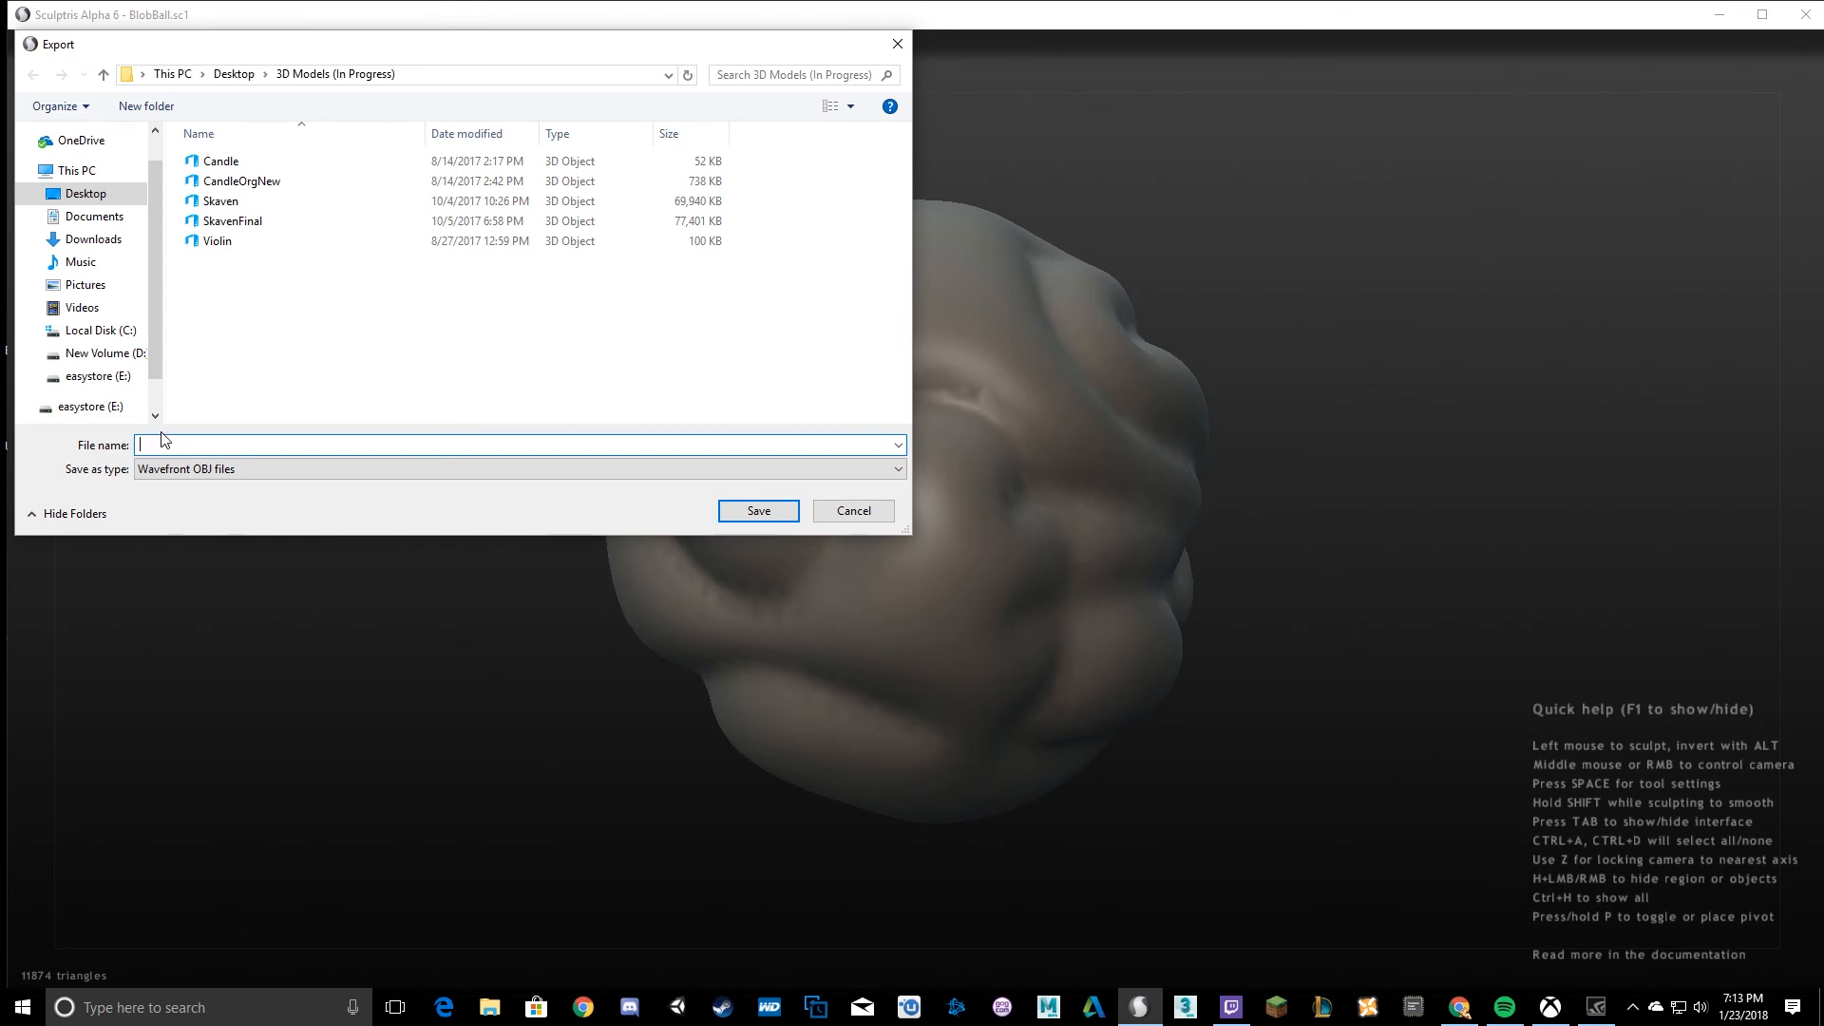
pyautogui.write('BlobBall')
pyautogui.click(263, 466)
pyautogui.click(250, 489)
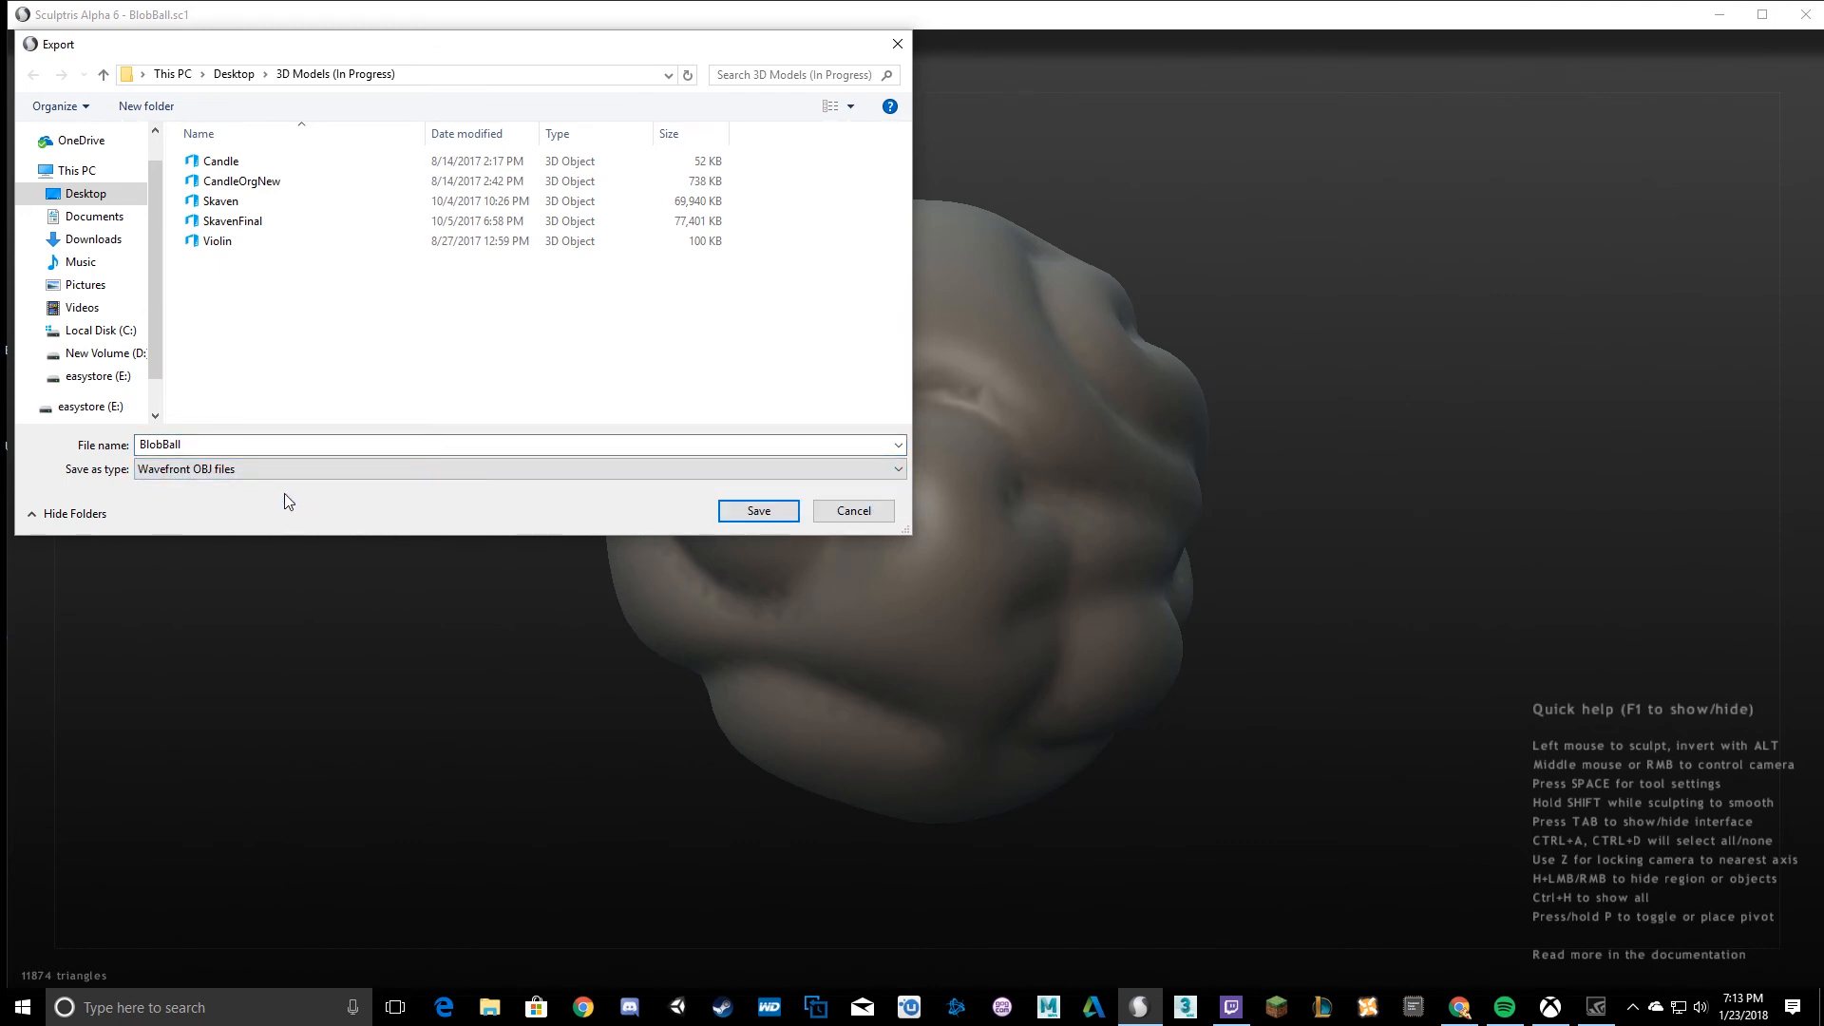
pyautogui.click(757, 511)
# Try to import the Violin mesh from the 3D Models (In Progress) folder into a new scene.
pyautogui.moveTo(1023, 518)
pyautogui.mouseDown(button='middle')
pyautogui.moveTo(487, 509)
pyautogui.moveTo(1066, 532)
pyautogui.moveTo(768, 513)
pyautogui.moveTo(480, 538)
pyautogui.moveTo(692, 521)
pyautogui.moveTo(985, 542)
pyautogui.moveTo(1002, 415)
pyautogui.moveTo(684, 379)
pyautogui.moveTo(675, 521)
pyautogui.moveTo(555, 528)
pyautogui.moveTo(932, 526)
pyautogui.mouseUp(button='middle')
pyautogui.moveTo(1051, 533); pyautogui.dragTo(836, 456, button='middle')
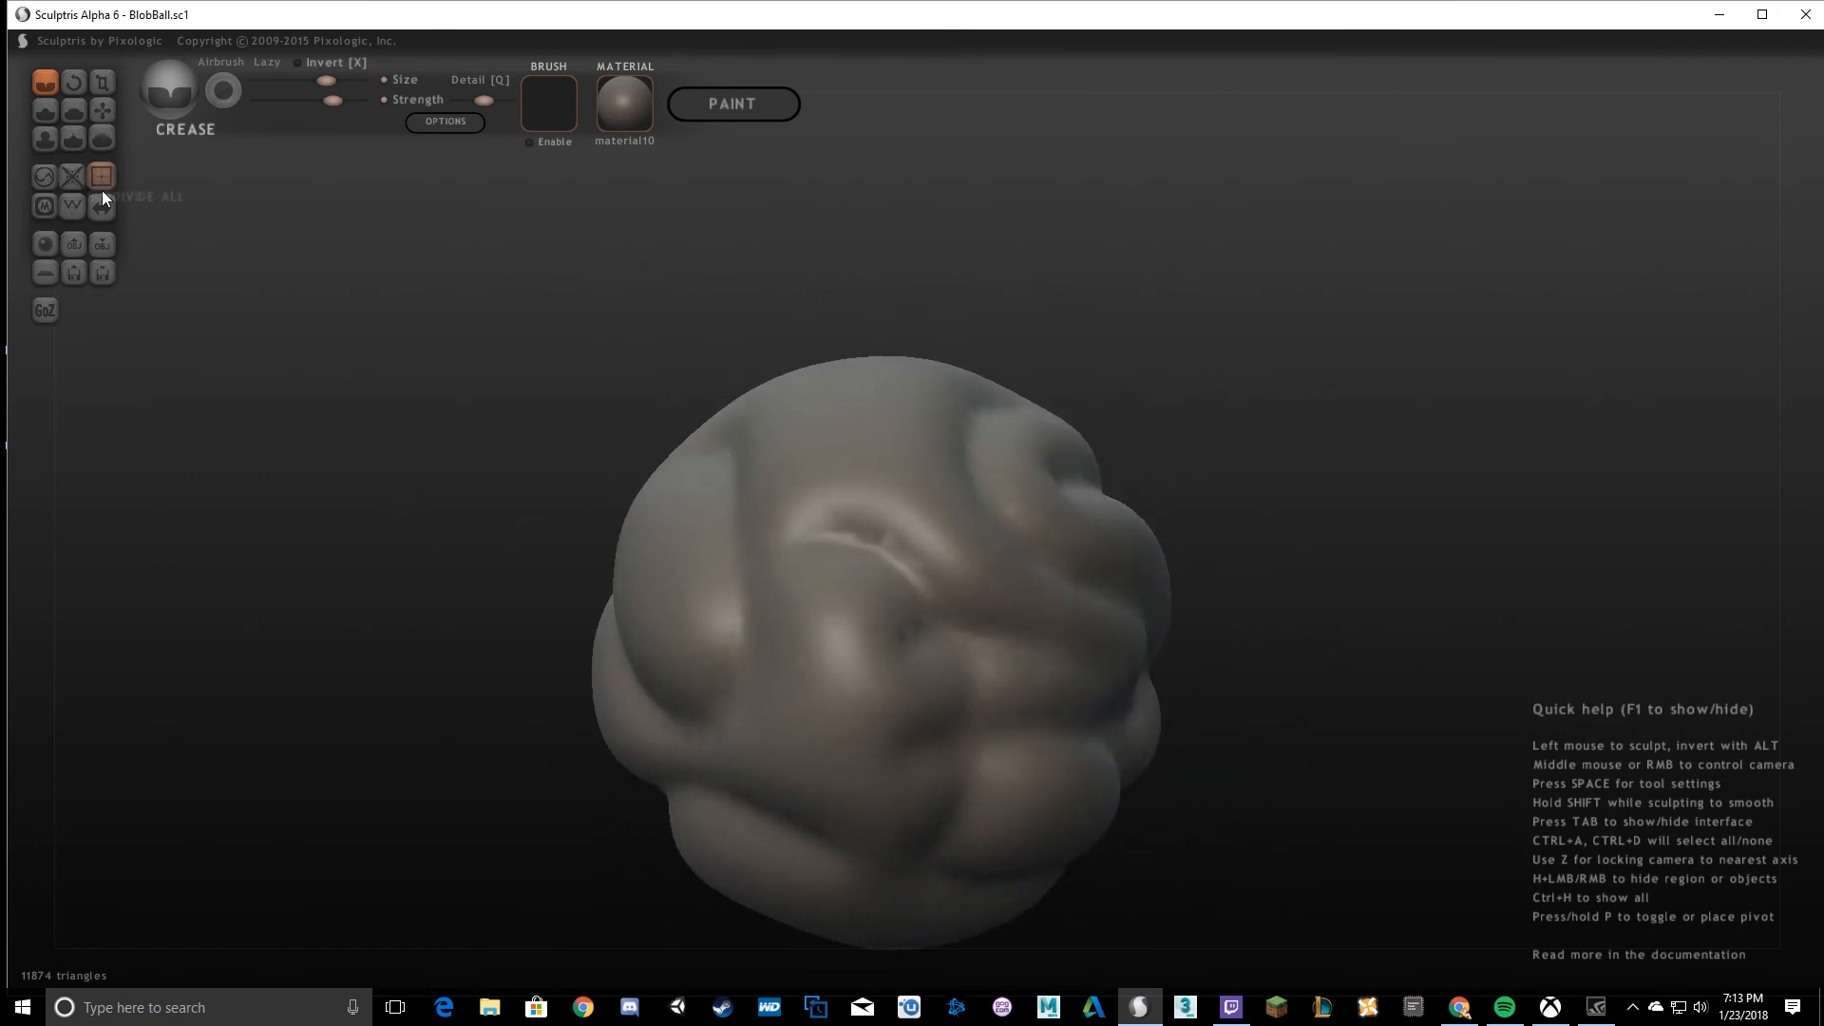
pyautogui.click(75, 243)
pyautogui.click(221, 262)
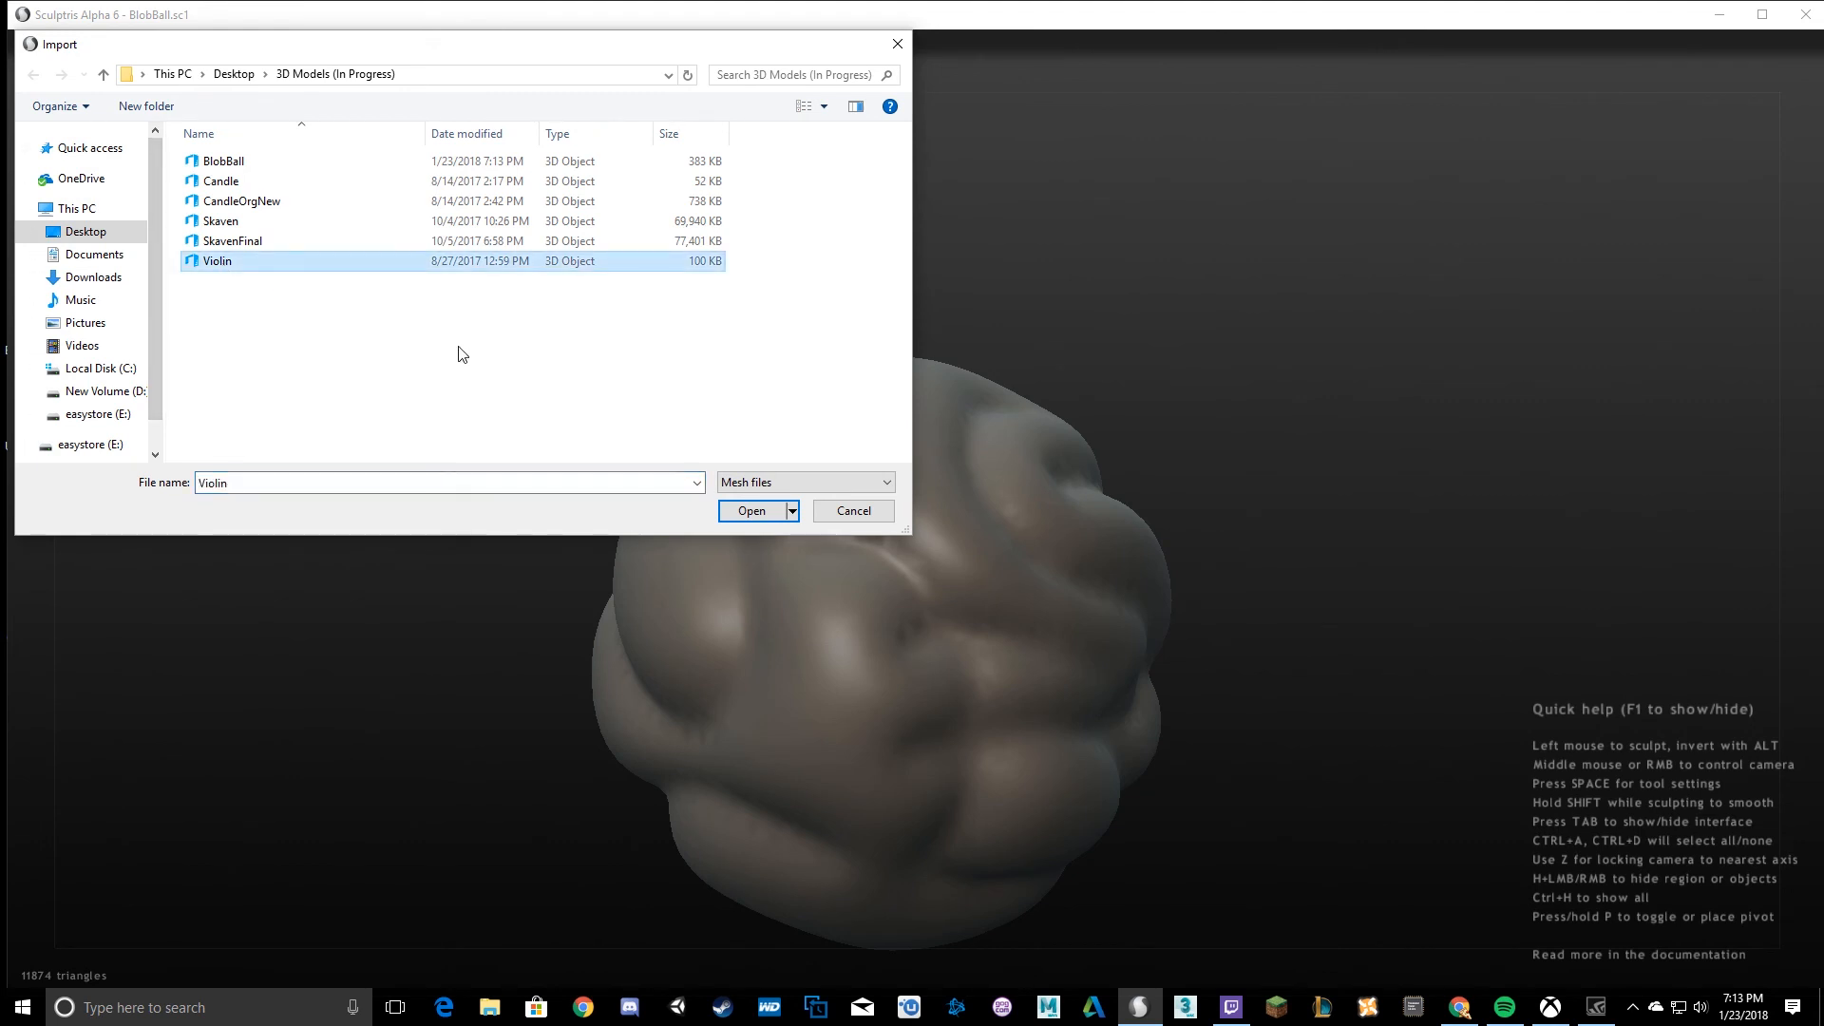
pyautogui.click(755, 517)
pyautogui.click(823, 505)
pyautogui.click(1005, 572)
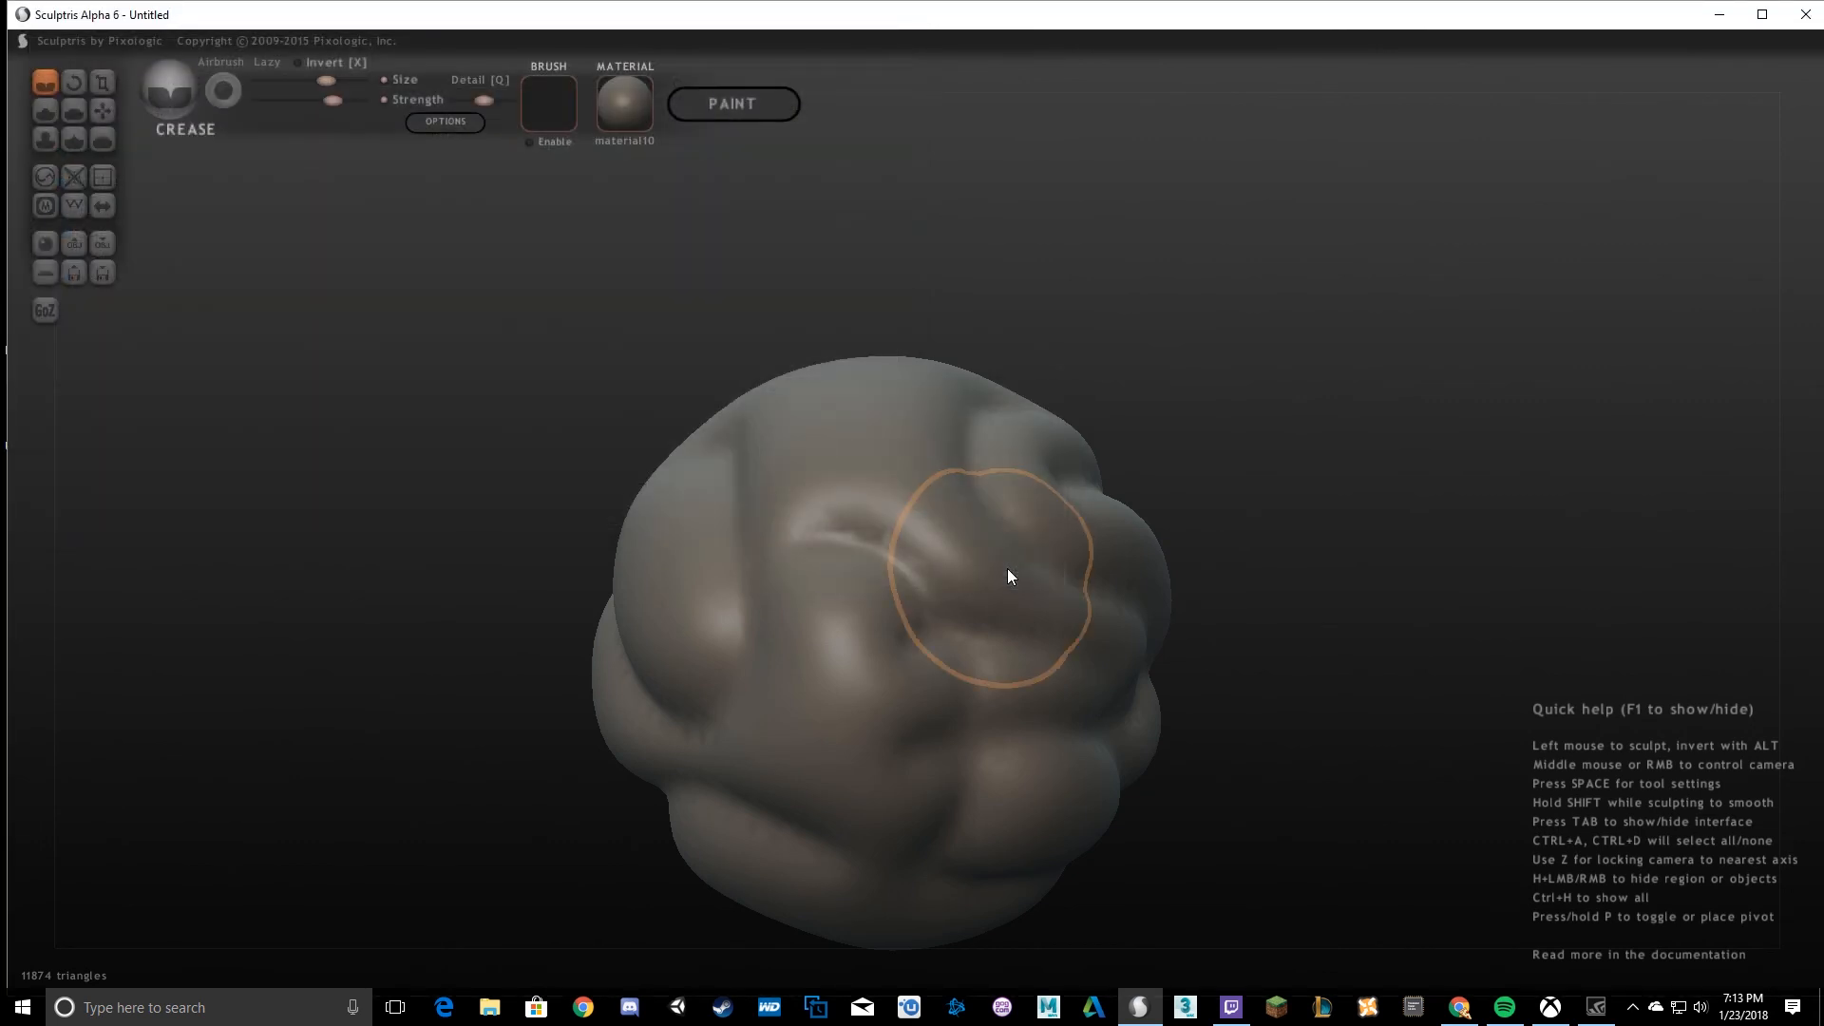
# Try to import the Skaven mesh into a new scene, and close the program.
pyautogui.click(74, 245)
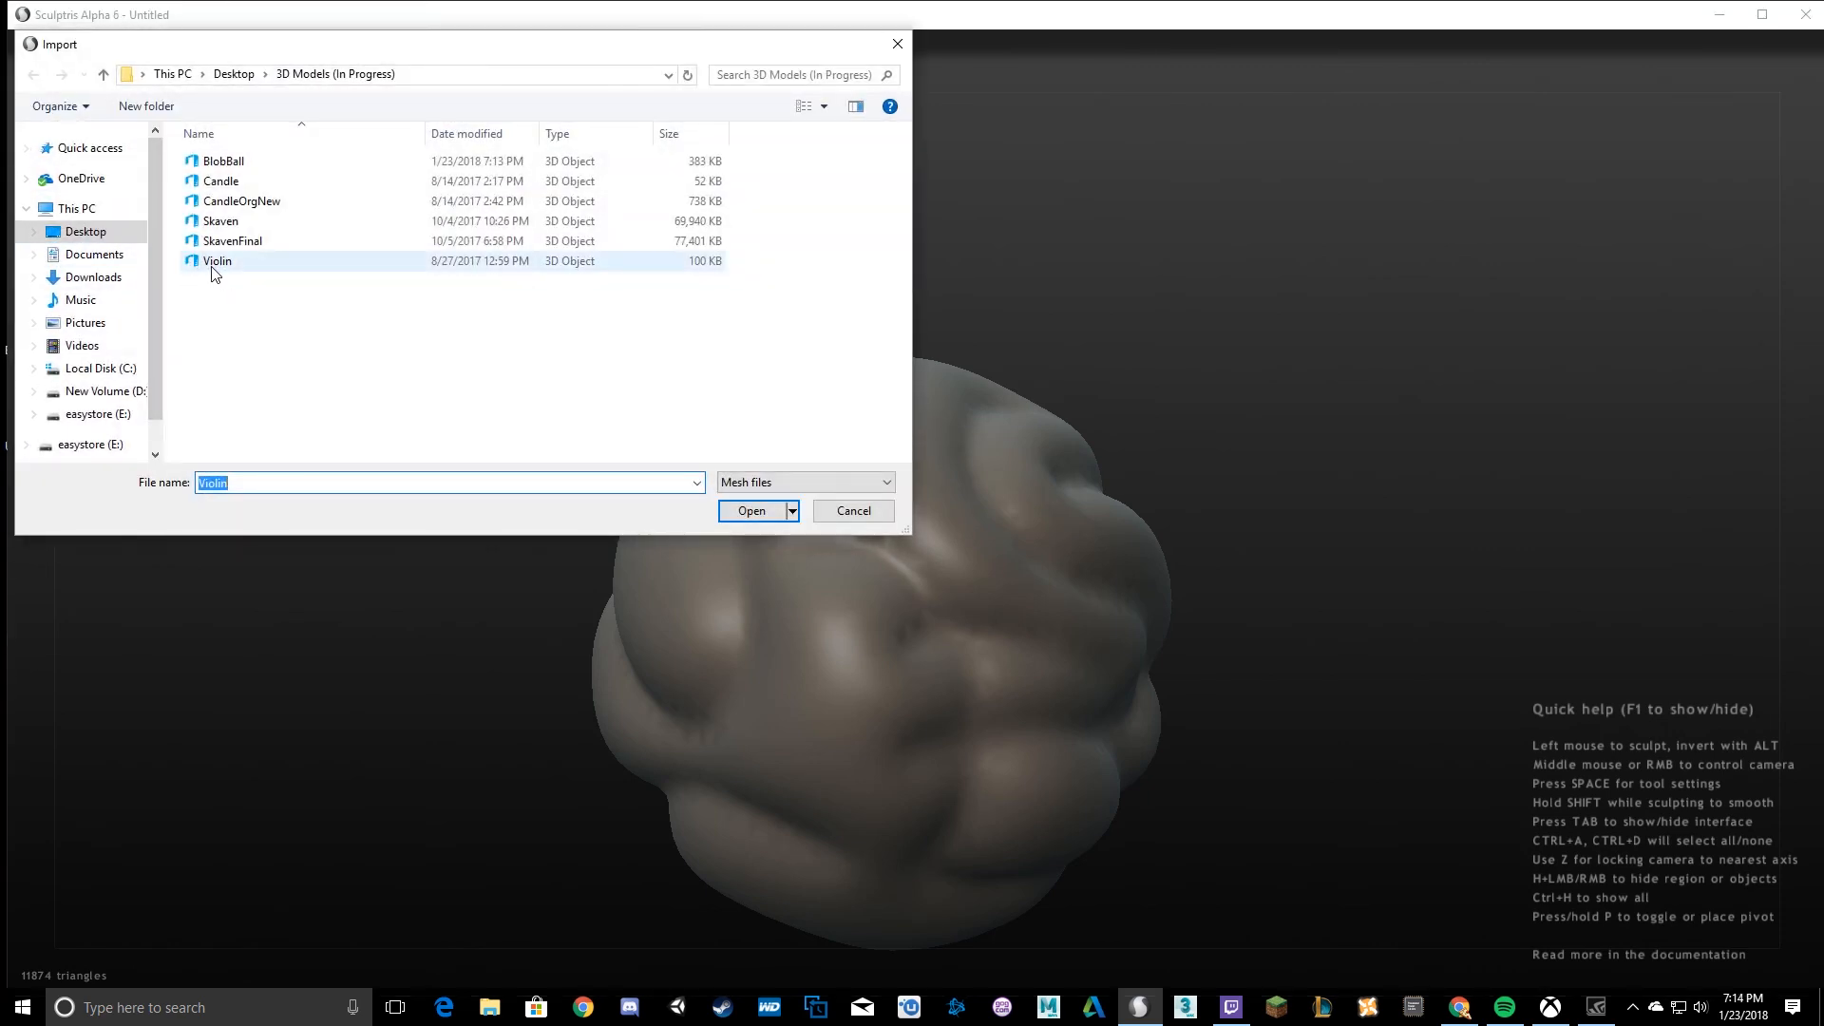
pyautogui.click(236, 224)
pyautogui.click(750, 513)
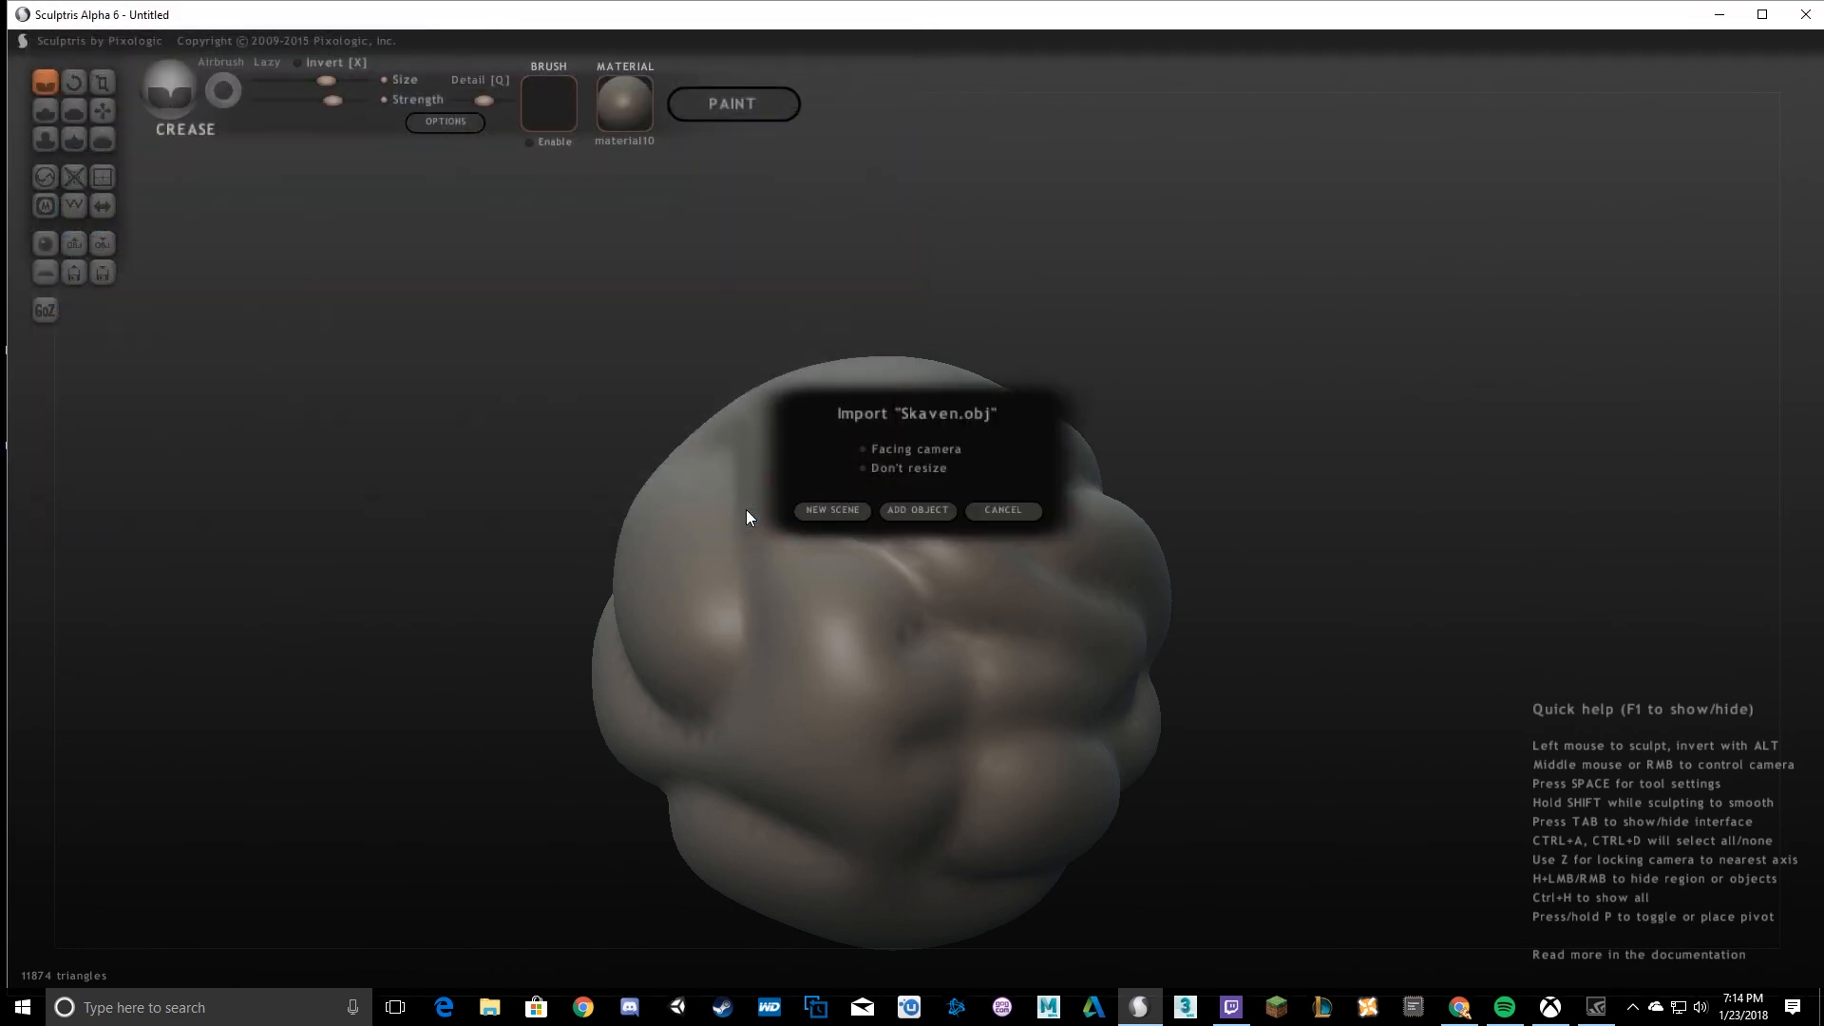
pyautogui.click(848, 511)
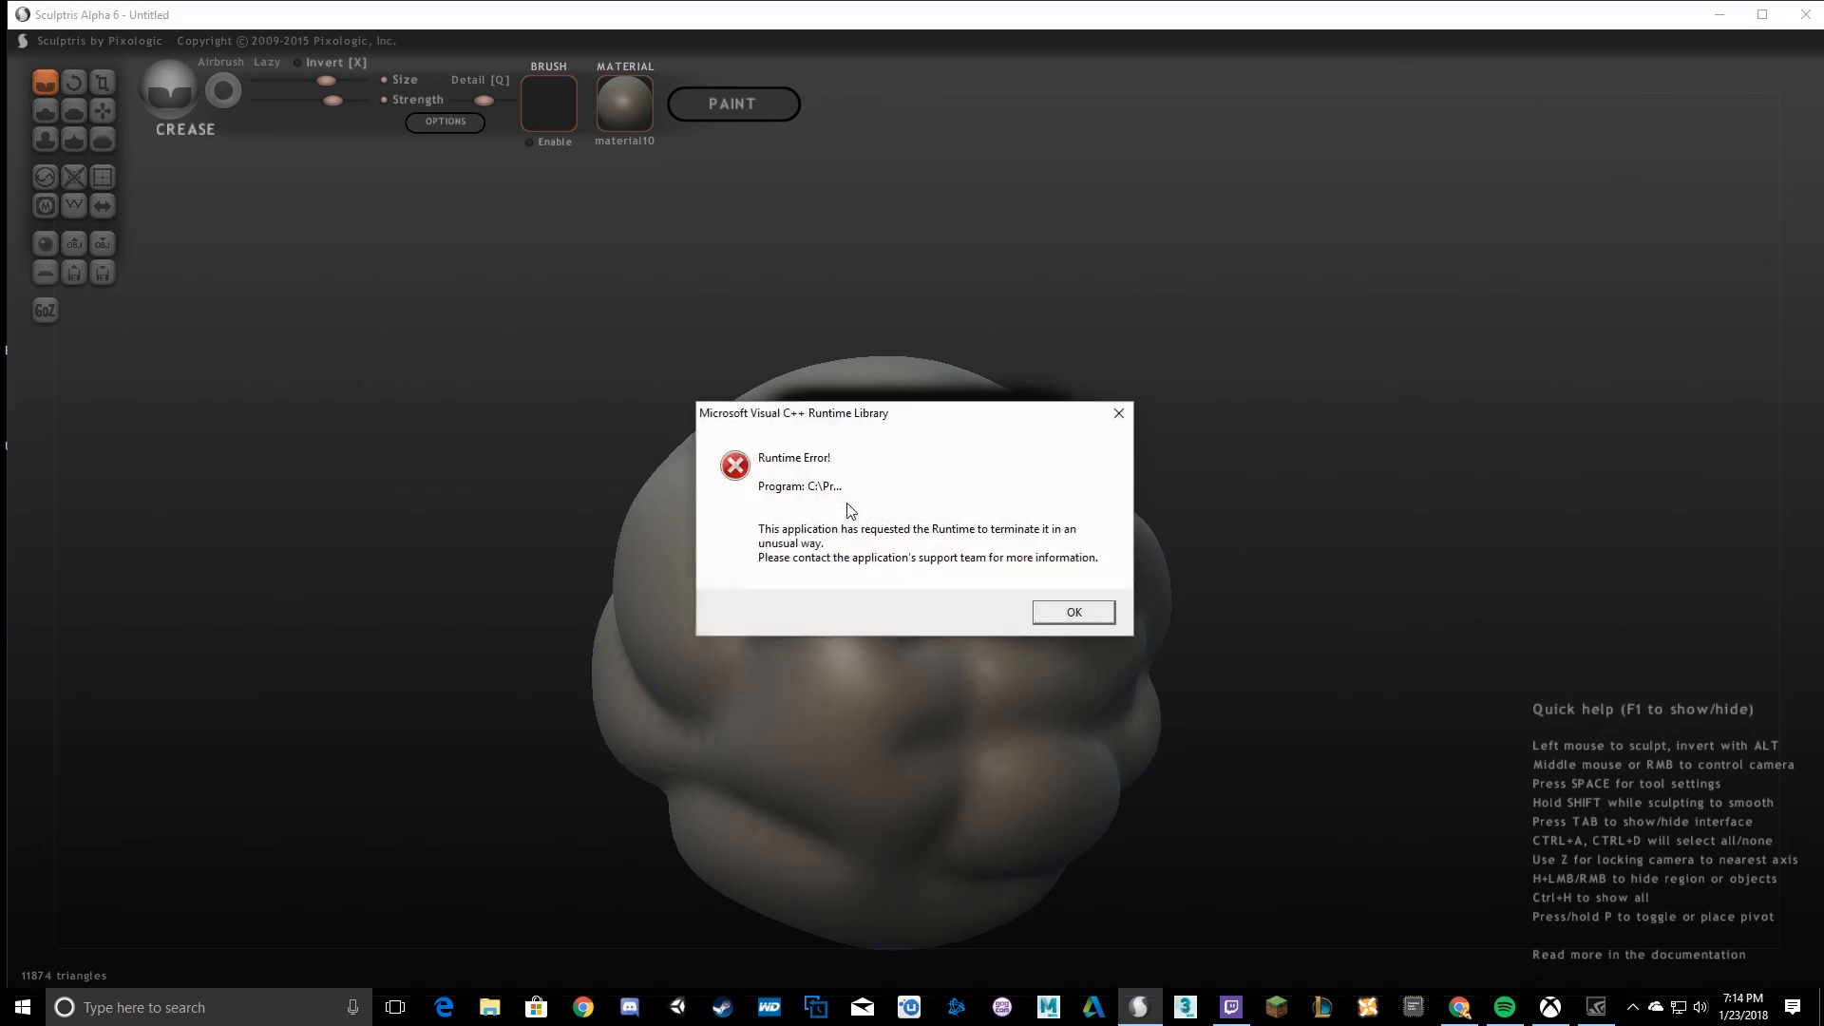
pyautogui.click(1083, 614)
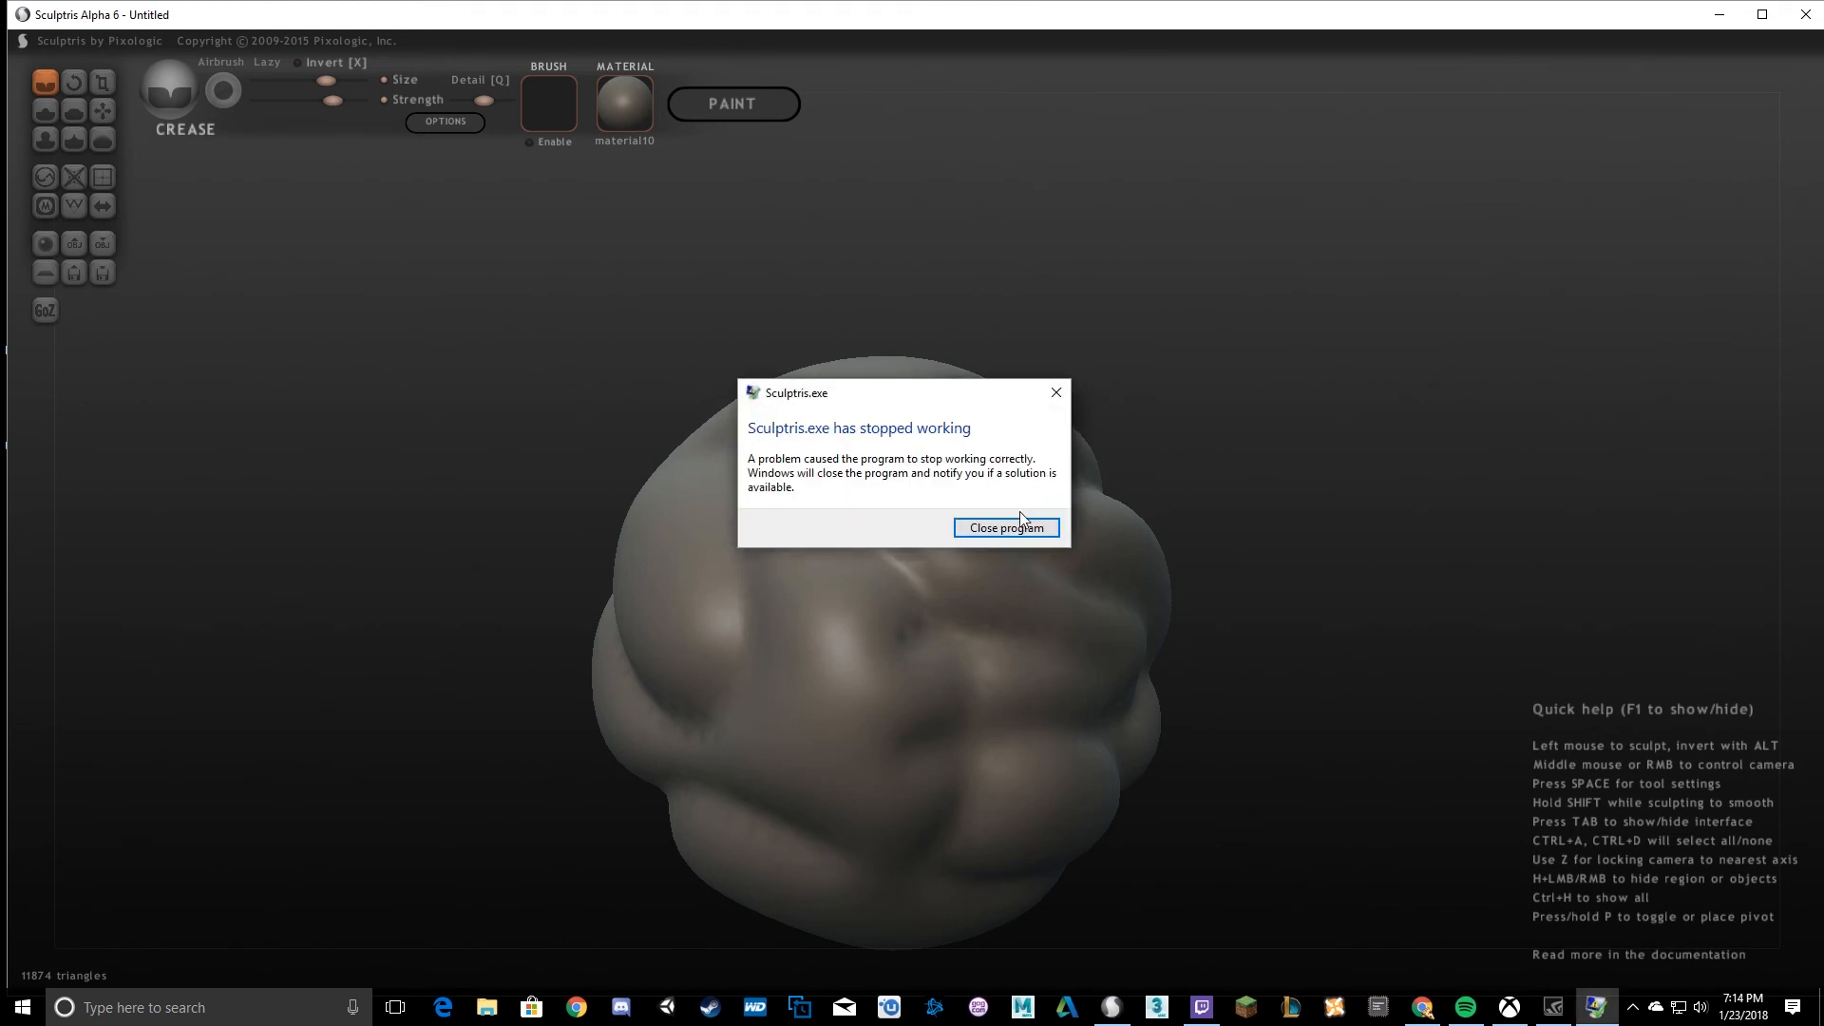
pyautogui.click(1019, 512)
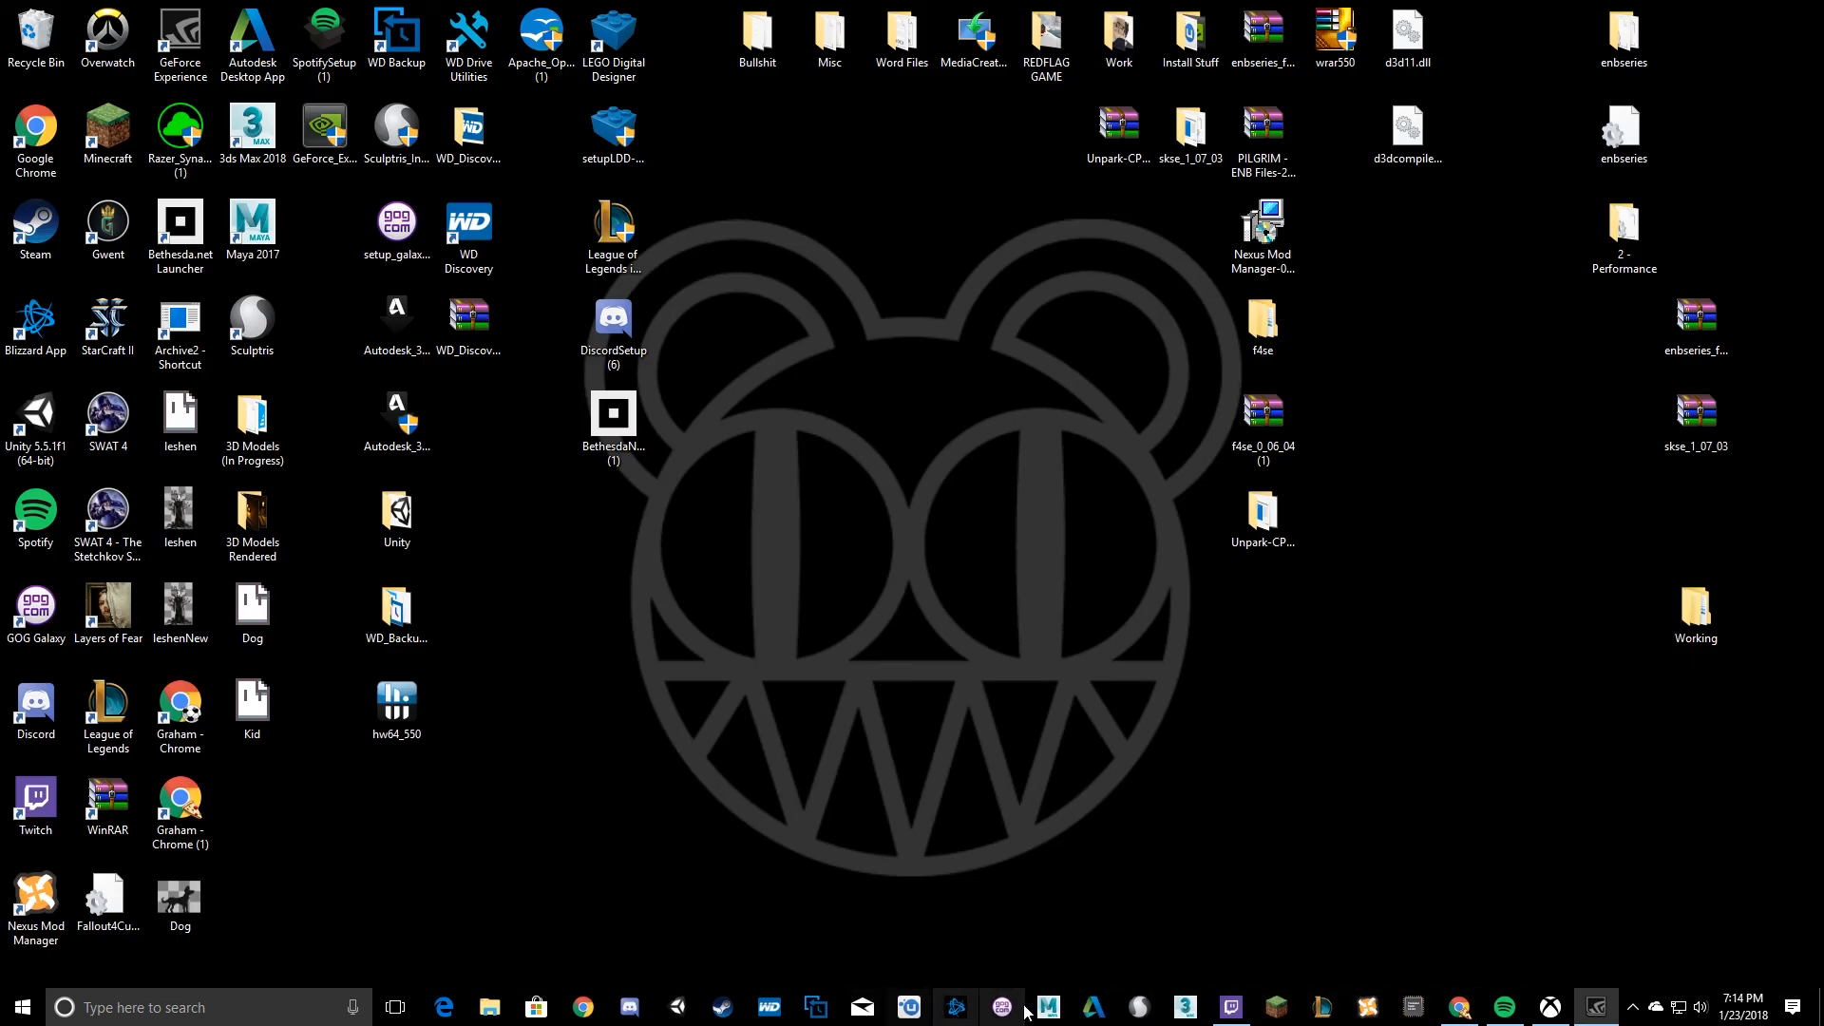
# Relaunch Sculptris and try the Skaven mesh import into a new scene again, dismissing the error dialogs.
pyautogui.click(1133, 1012)
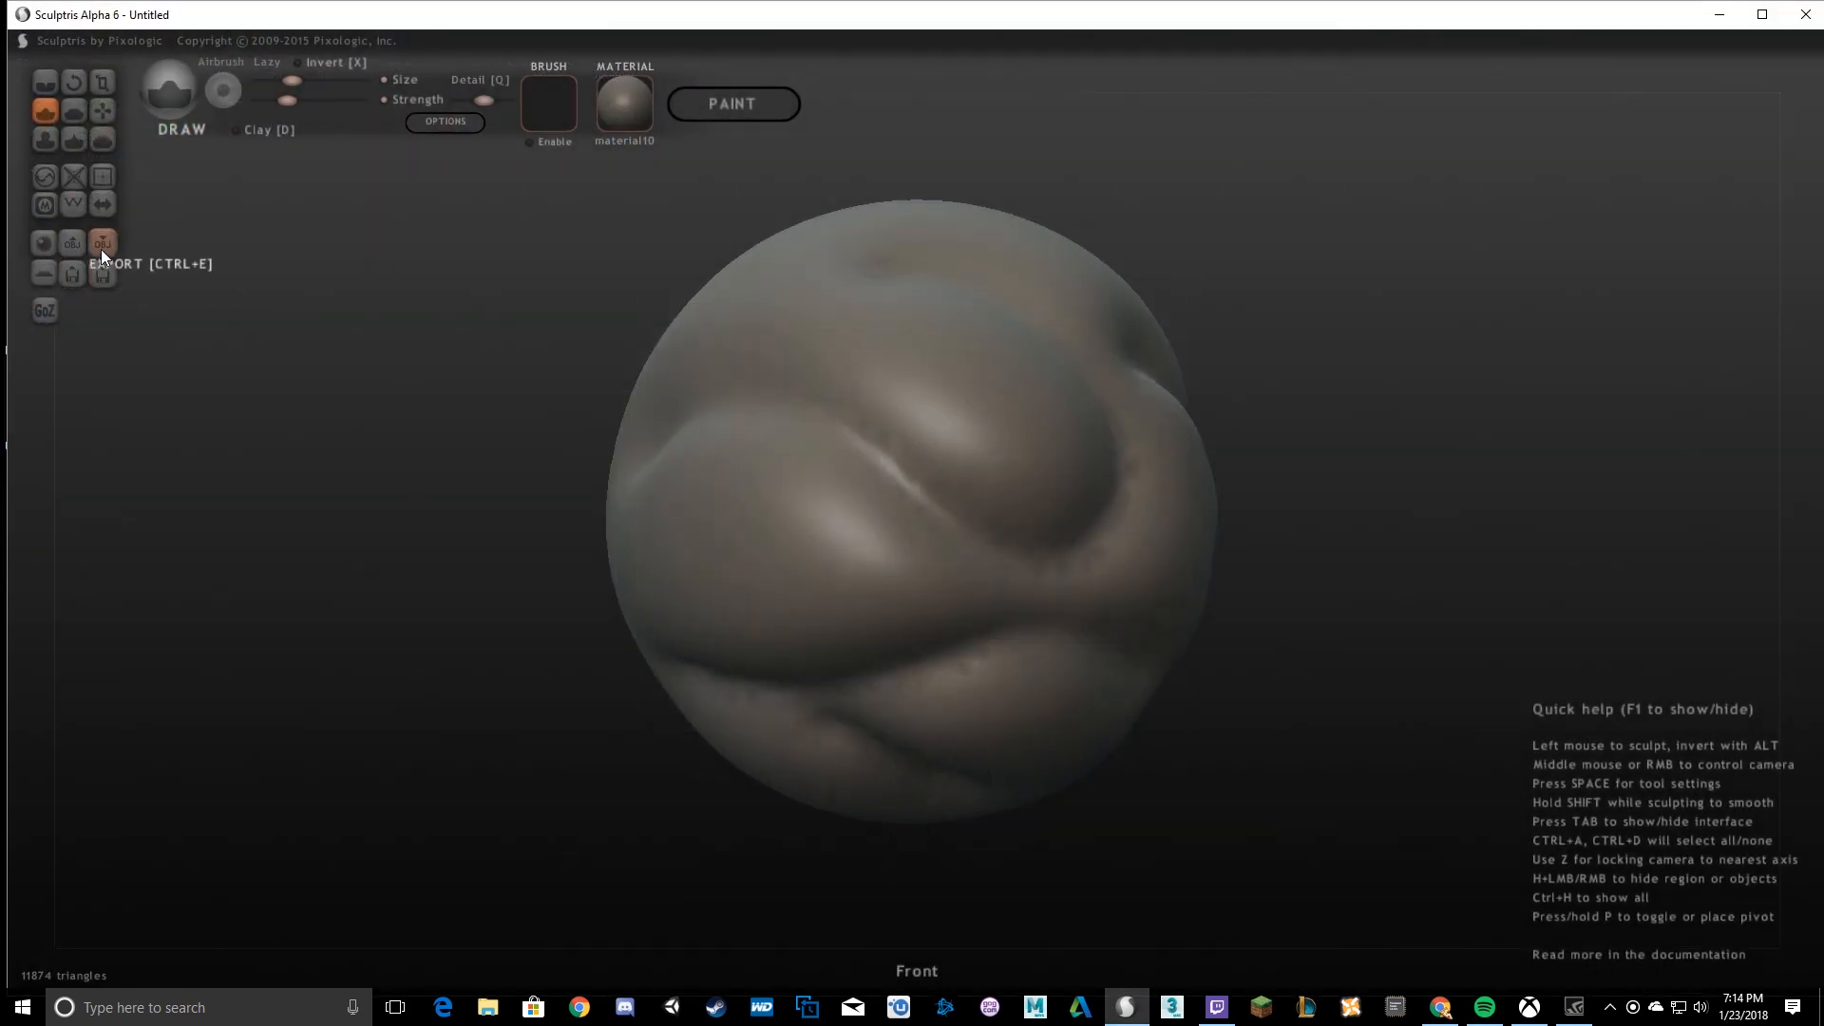
pyautogui.click(77, 243)
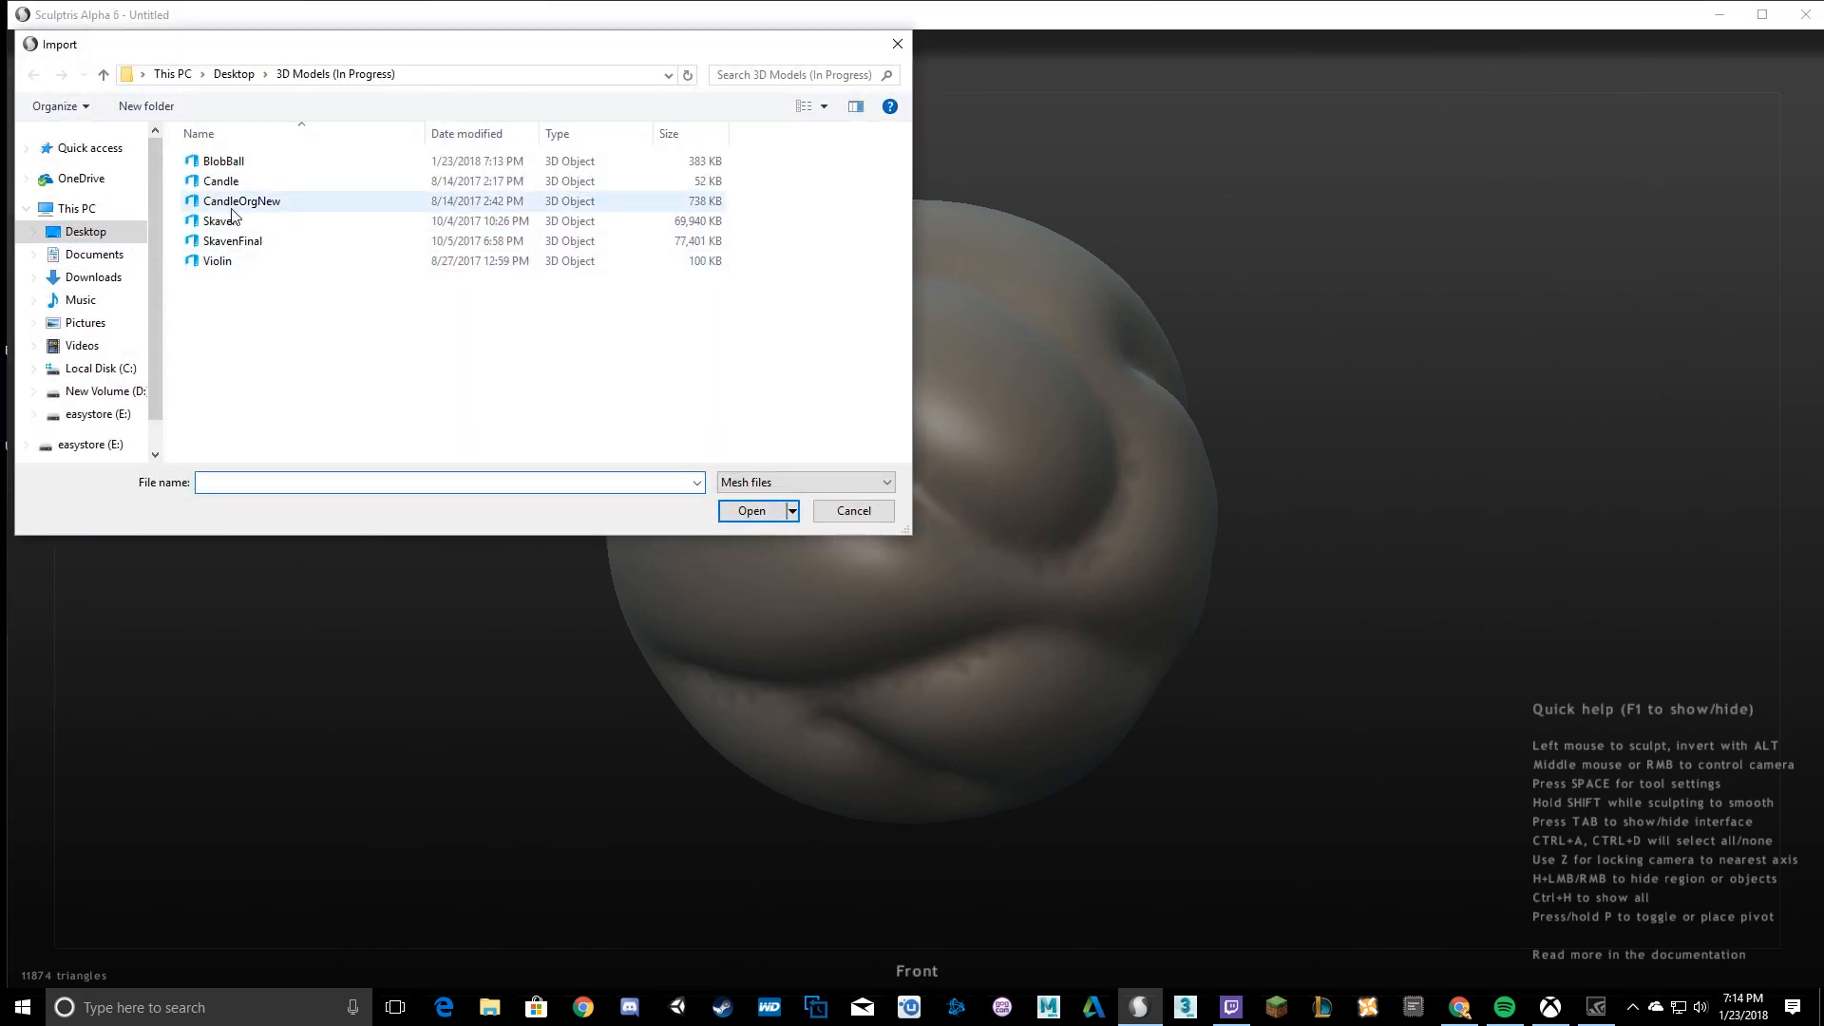
pyautogui.click(237, 241)
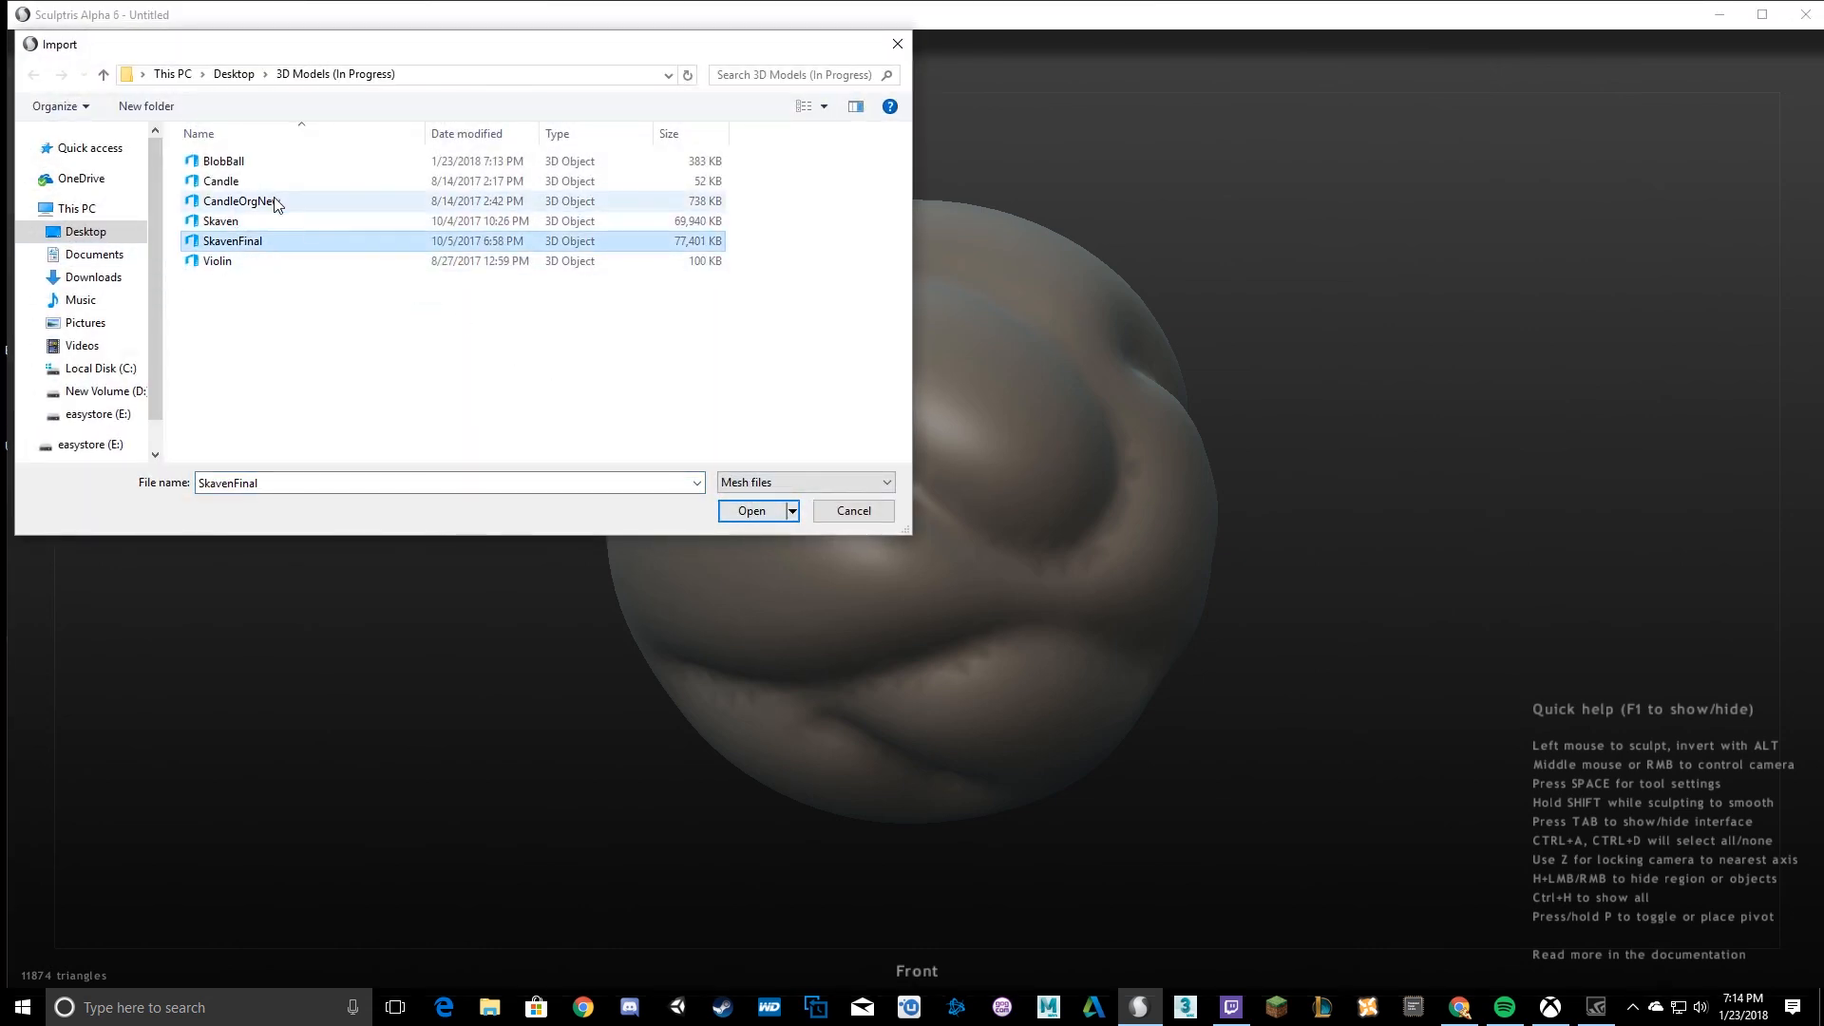
pyautogui.click(304, 221)
pyautogui.click(751, 512)
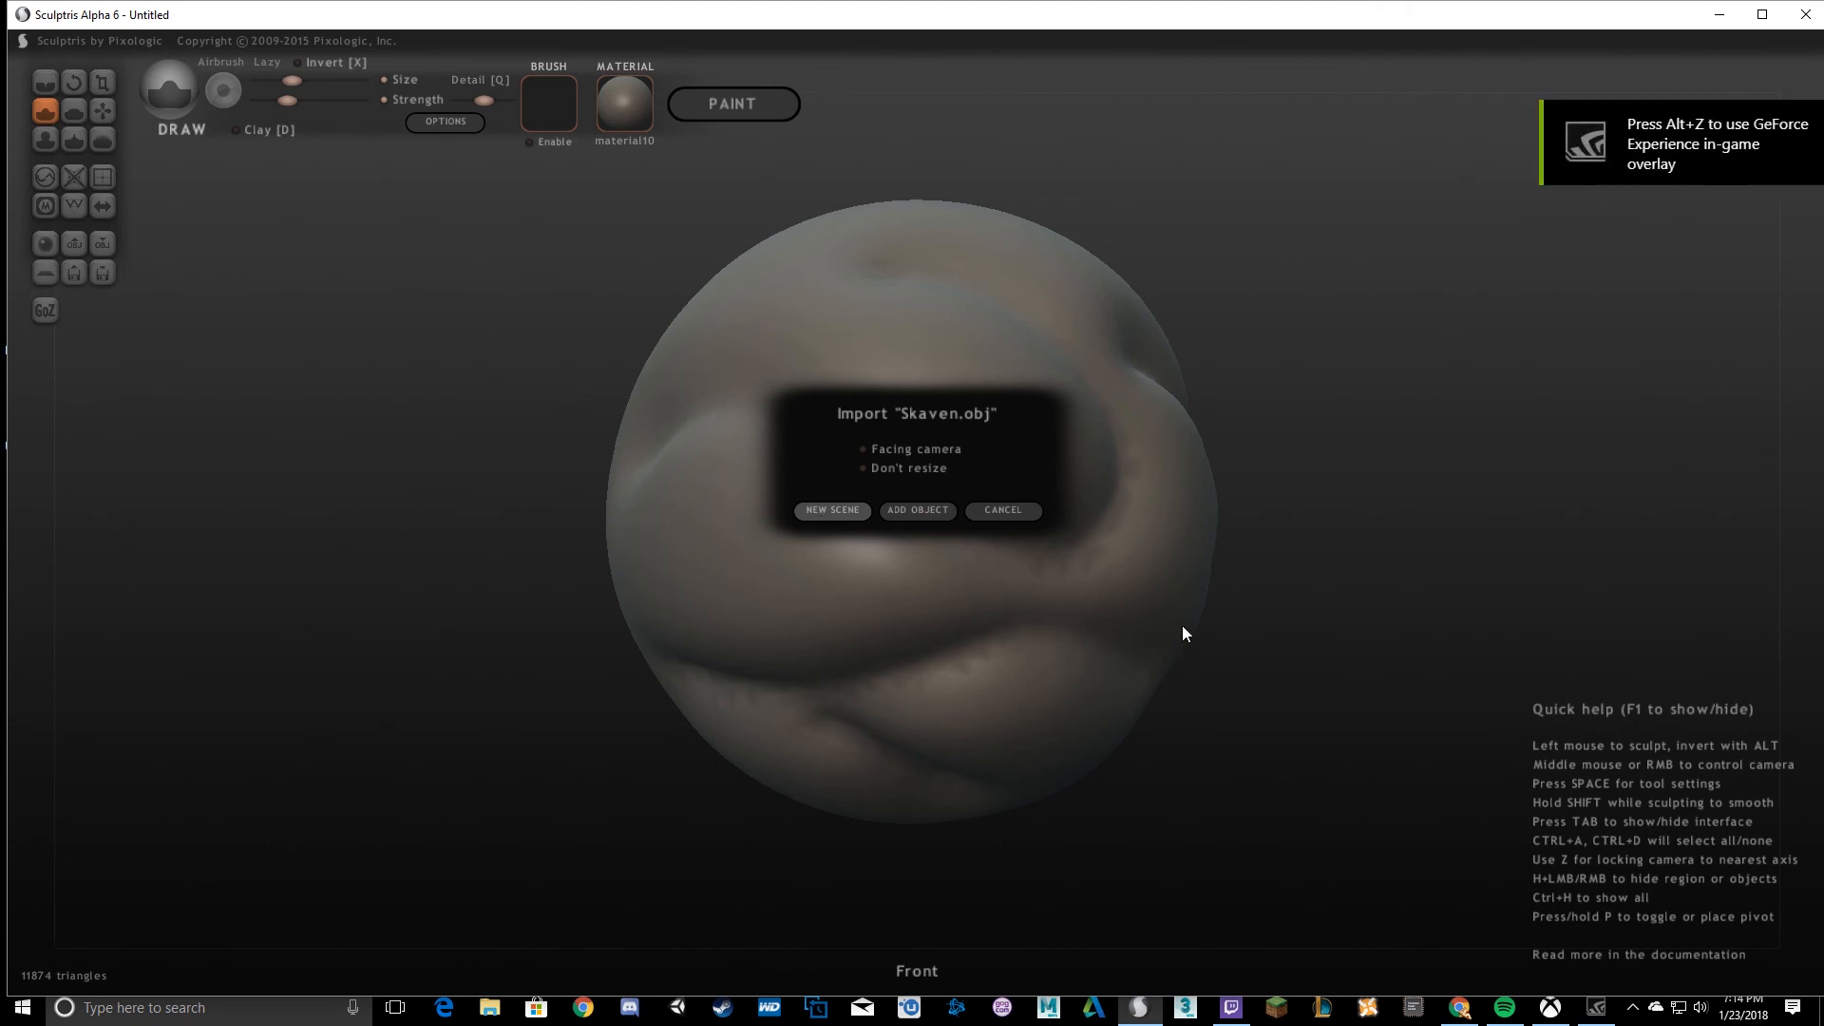
pyautogui.click(1073, 618)
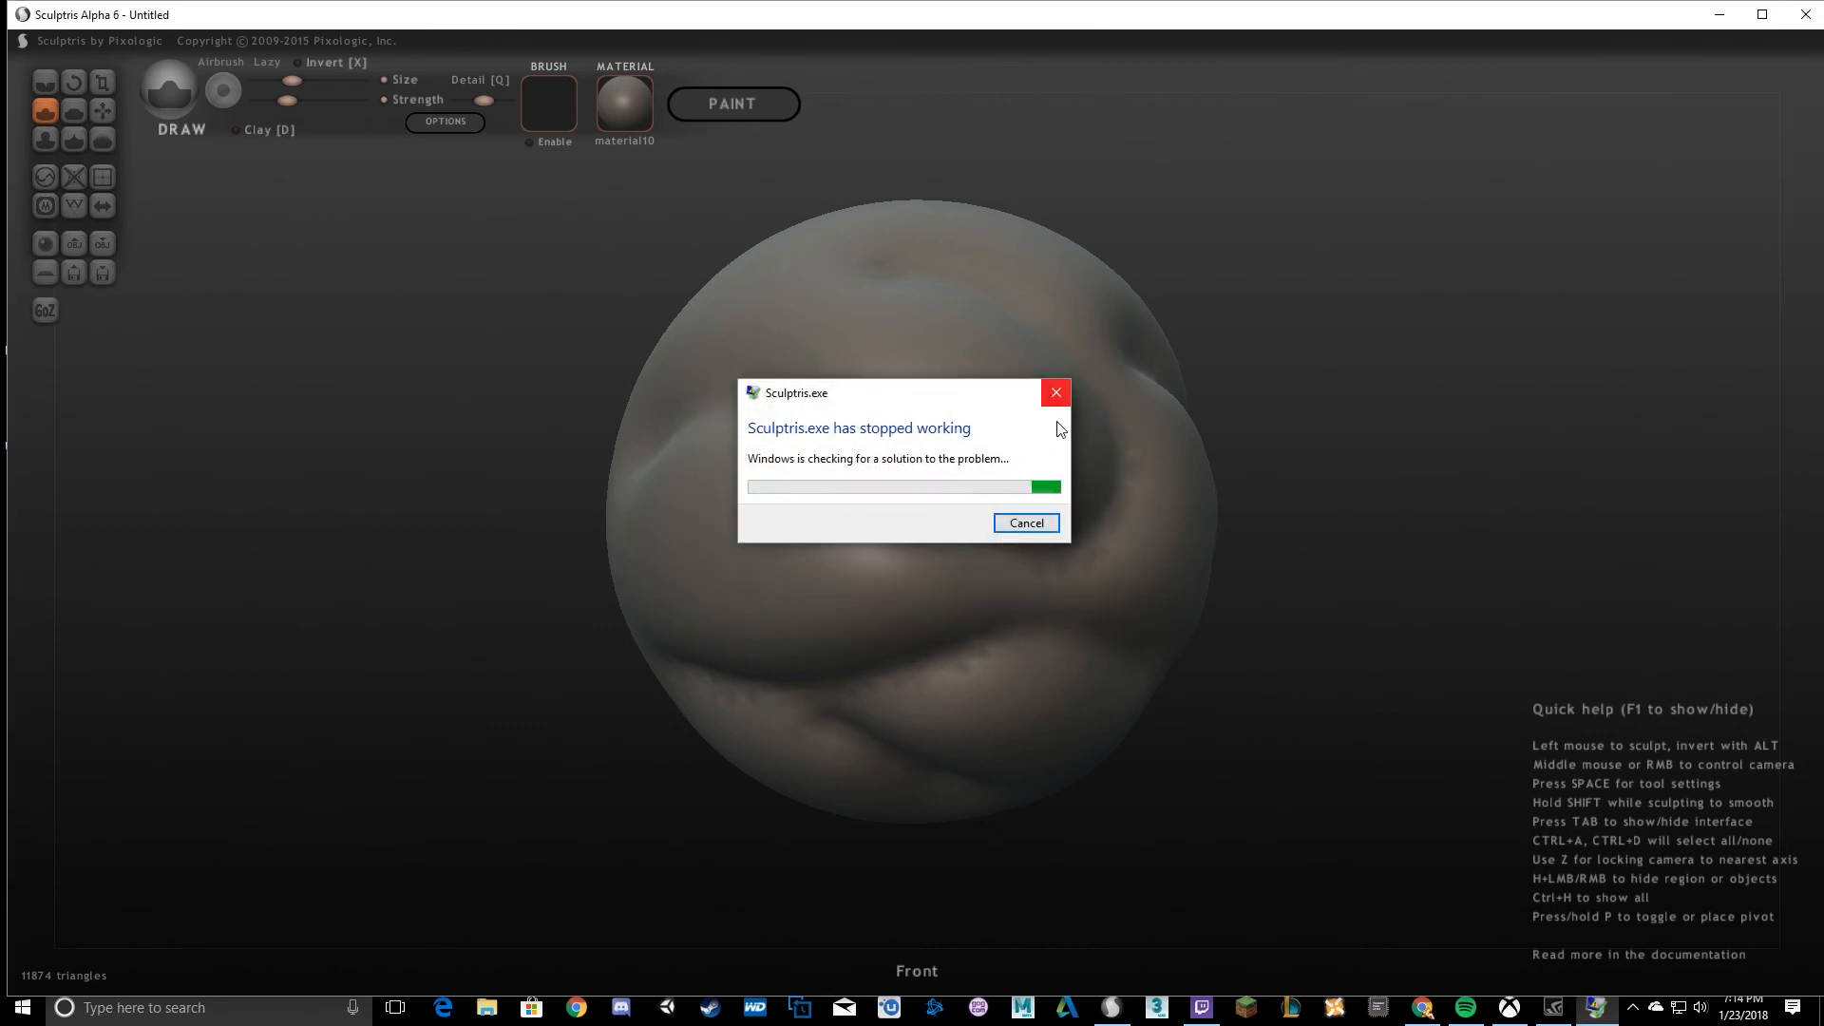
pyautogui.click(1015, 522)
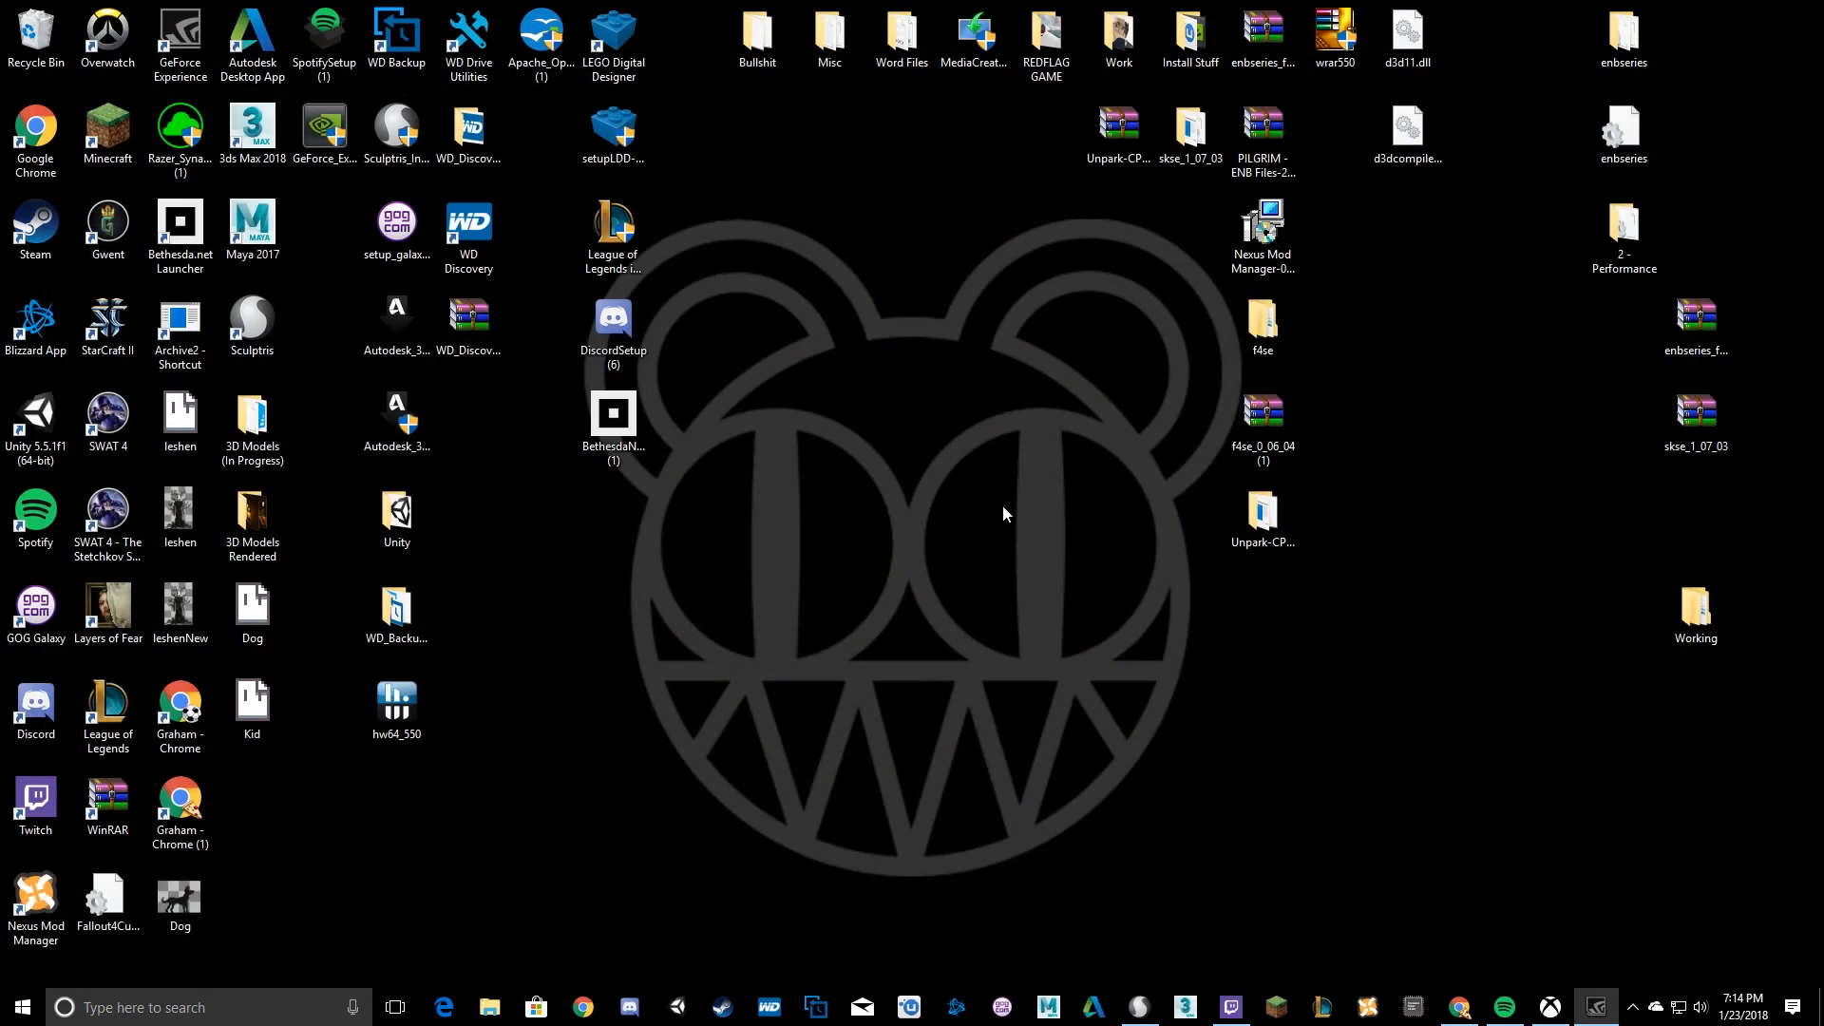
# Launch Sculptris again and look over the lumpy sphere from several sides.
pyautogui.click(1139, 1006)
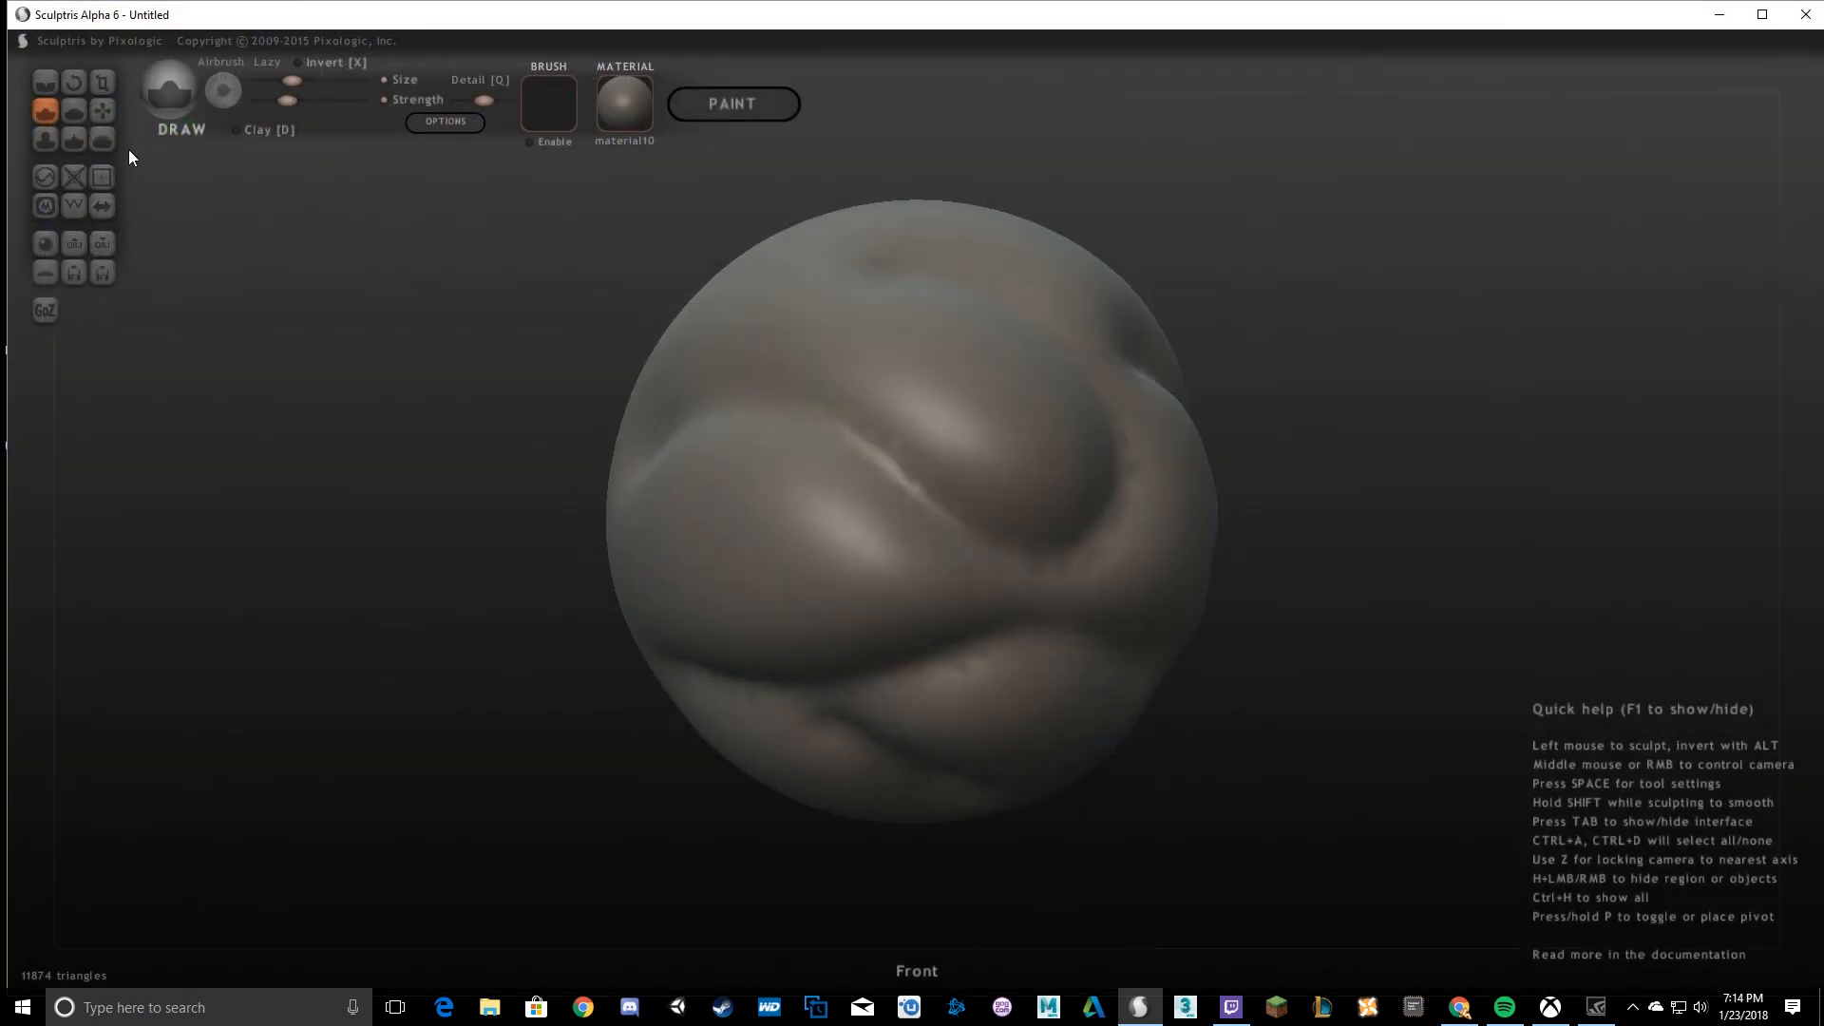
pyautogui.moveTo(828, 539)
pyautogui.mouseDown(button='right')
pyautogui.moveTo(458, 583)
pyautogui.moveTo(1452, 608)
pyautogui.moveTo(960, 465)
pyautogui.moveTo(483, 572)
pyautogui.moveTo(350, 580)
pyautogui.moveTo(746, 575)
pyautogui.moveTo(928, 472)
pyautogui.moveTo(830, 473)
pyautogui.moveTo(908, 493)
pyautogui.moveTo(760, 638)
pyautogui.moveTo(796, 532)
pyautogui.moveTo(948, 491)
pyautogui.moveTo(1013, 503)
pyautogui.moveTo(931, 520)
pyautogui.moveTo(656, 513)
pyautogui.moveTo(1213, 521)
pyautogui.moveTo(795, 504)
pyautogui.moveTo(917, 516)
pyautogui.moveTo(1115, 607)
pyautogui.moveTo(1471, 562)
pyautogui.mouseUp(button='right')
pyautogui.scroll(-3, 917, 516)
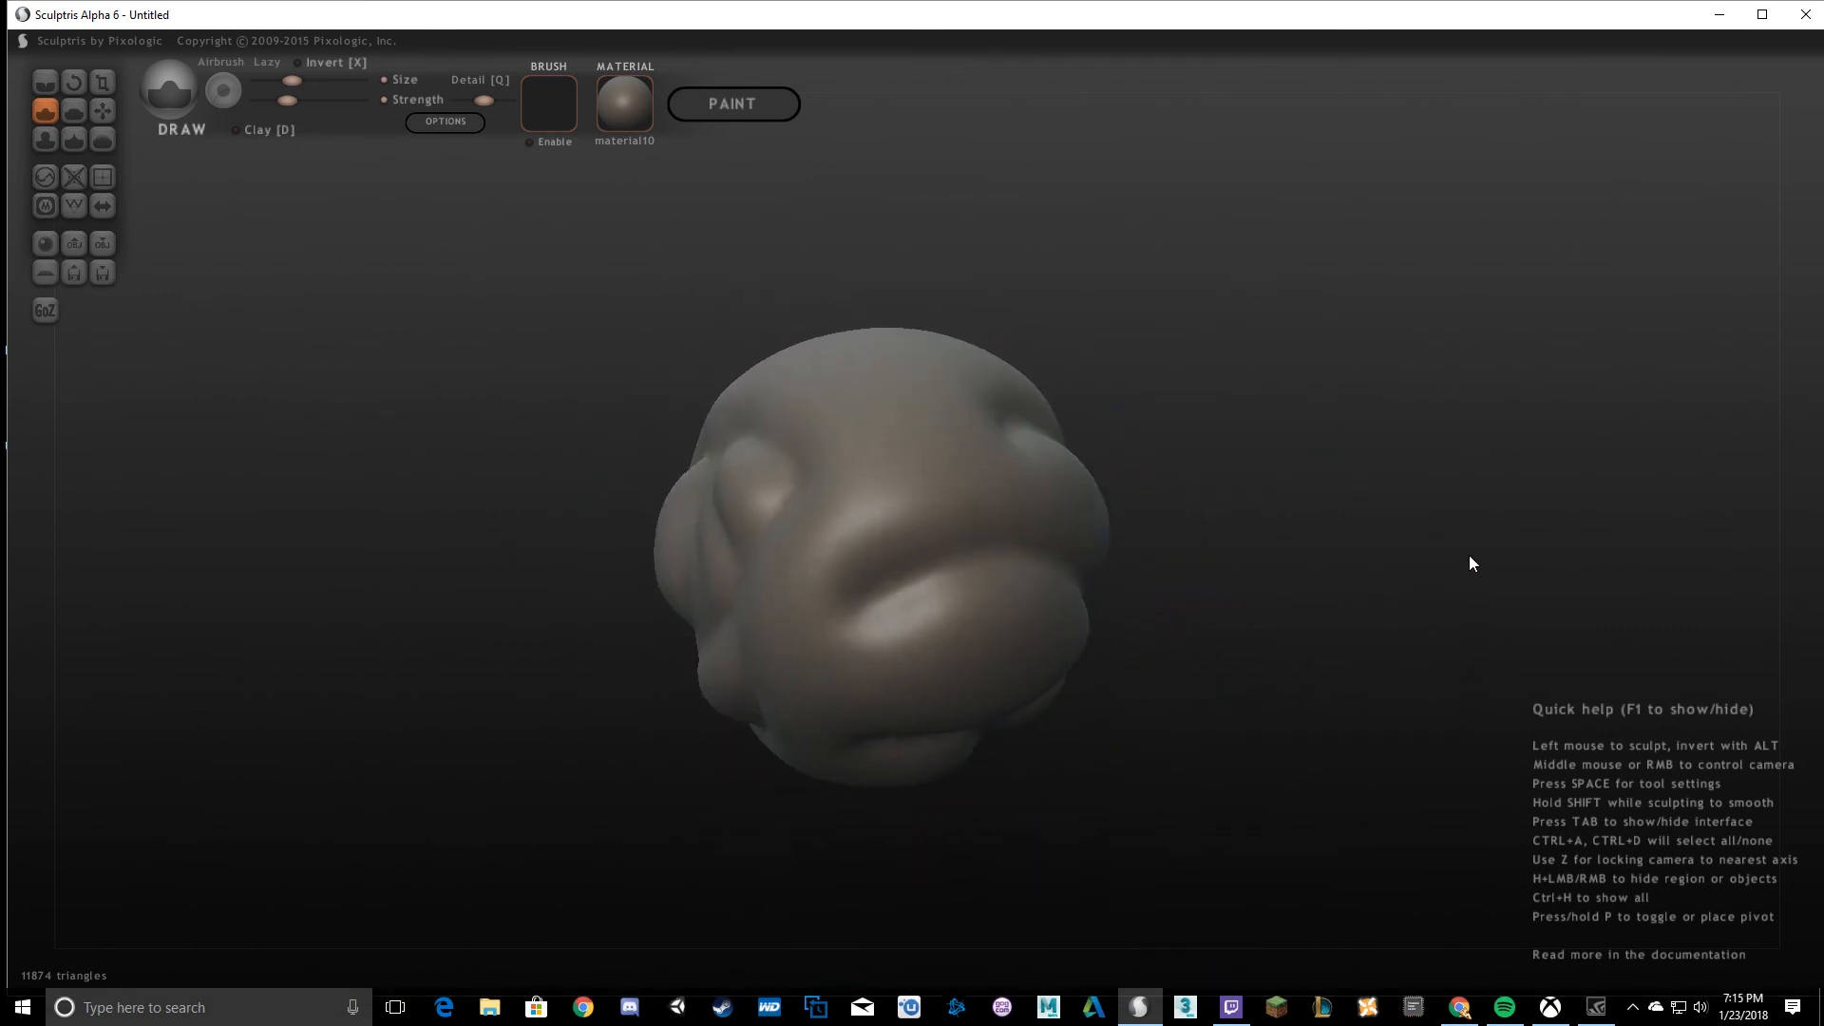
pyautogui.moveTo(899, 577); pyautogui.dragTo(1002, 568, button='right')
pyautogui.scroll(4, 943, 401)
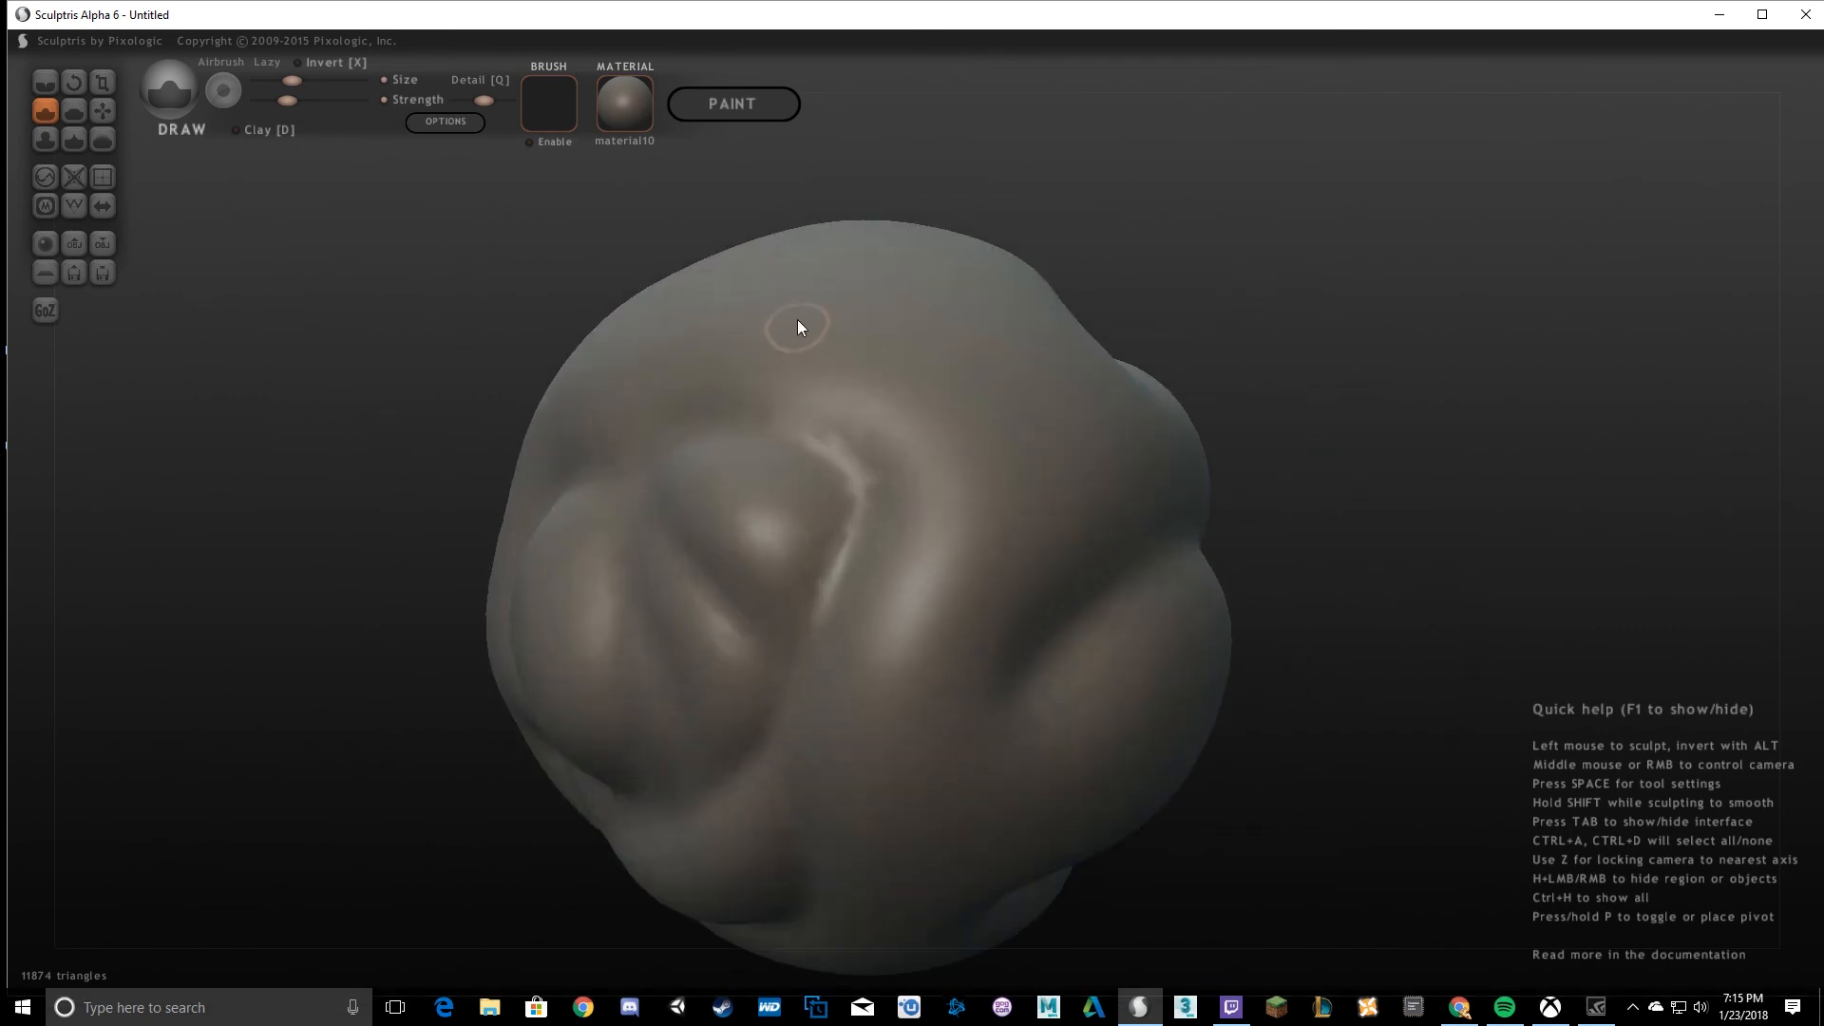
pyautogui.moveTo(1151, 665)
pyautogui.mouseDown(button='right')
pyautogui.moveTo(798, 611)
pyautogui.moveTo(481, 595)
pyautogui.moveTo(532, 599)
pyautogui.mouseUp(button='right')
pyautogui.moveTo(802, 614)
pyautogui.mouseDown(button='right')
pyautogui.moveTo(1193, 632)
pyautogui.moveTo(629, 589)
pyautogui.moveTo(867, 630)
pyautogui.moveTo(860, 492)
pyautogui.mouseUp(button='right')
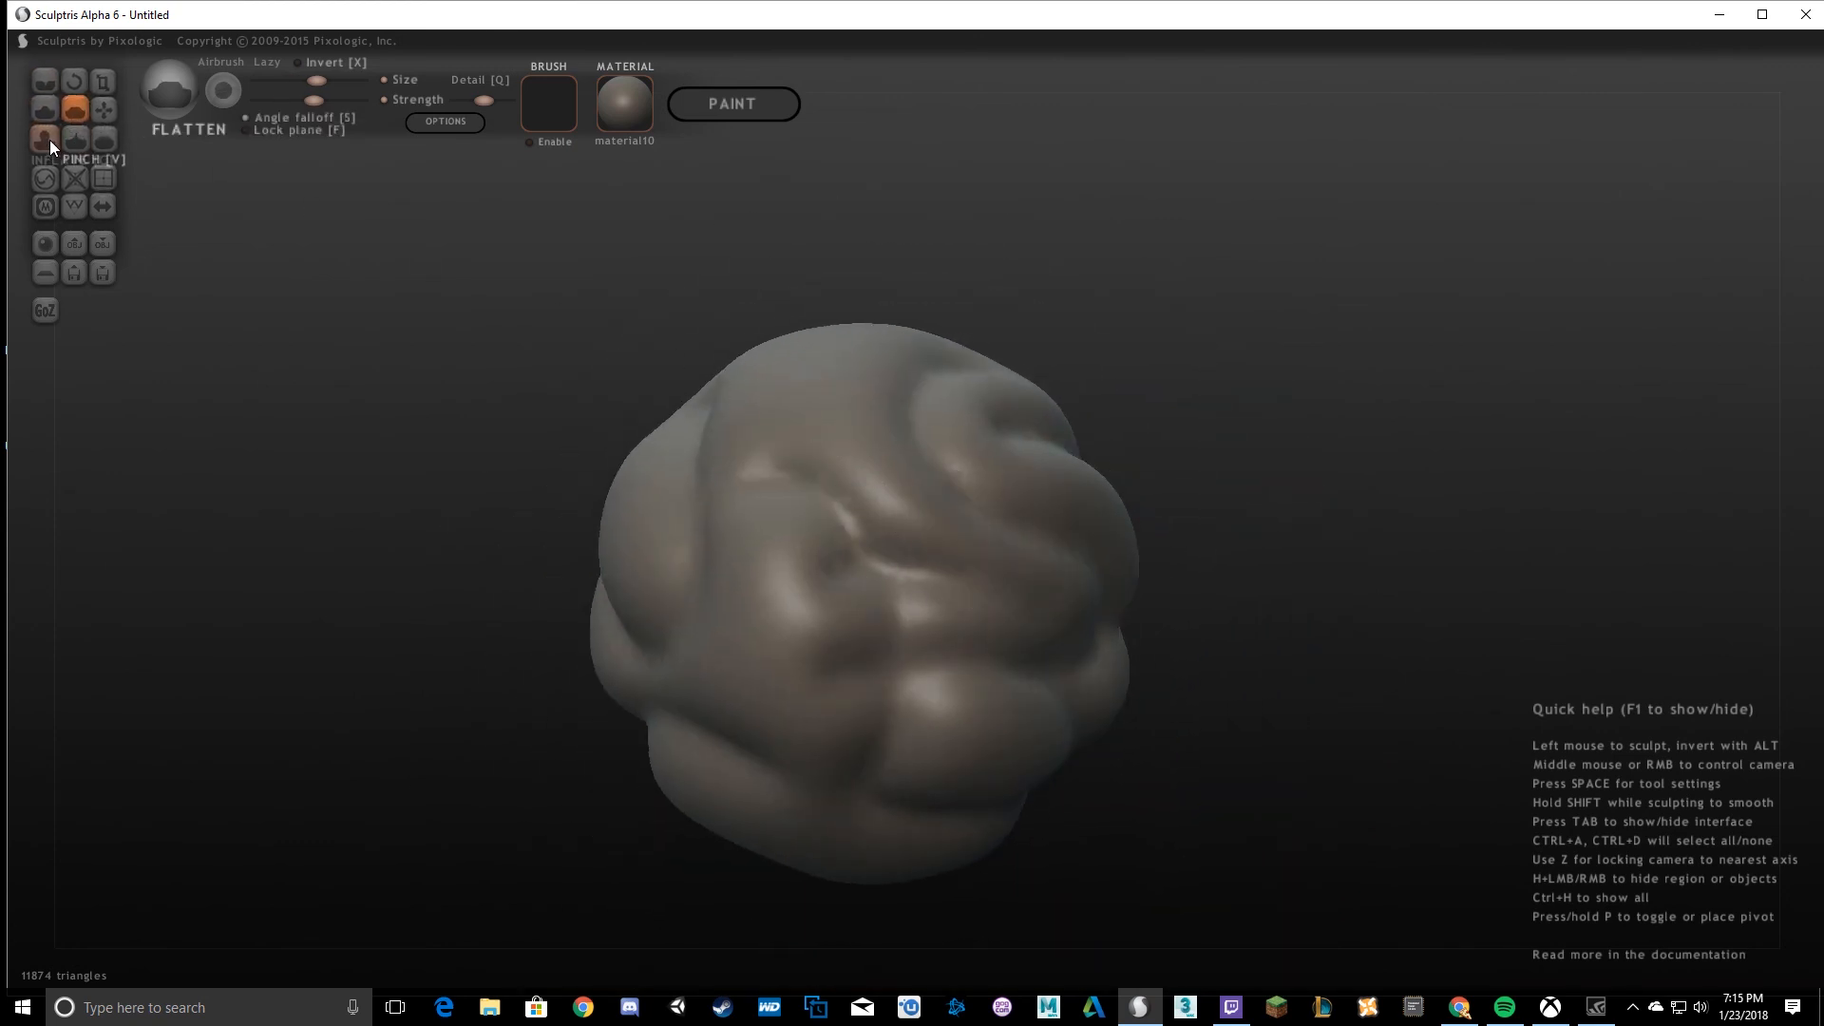
# Switch to the Crease brush and carve additional strokes into two sides of the lumpy sphere.
pyautogui.click(44, 87)
pyautogui.moveTo(945, 574)
pyautogui.mouseDown(button='right')
pyautogui.moveTo(823, 593)
pyautogui.moveTo(1027, 585)
pyautogui.moveTo(643, 566)
pyautogui.mouseUp(button='right')
pyautogui.moveTo(895, 598)
pyautogui.mouseDown()
pyautogui.moveTo(999, 819)
pyautogui.moveTo(140, 232)
pyautogui.mouseUp()
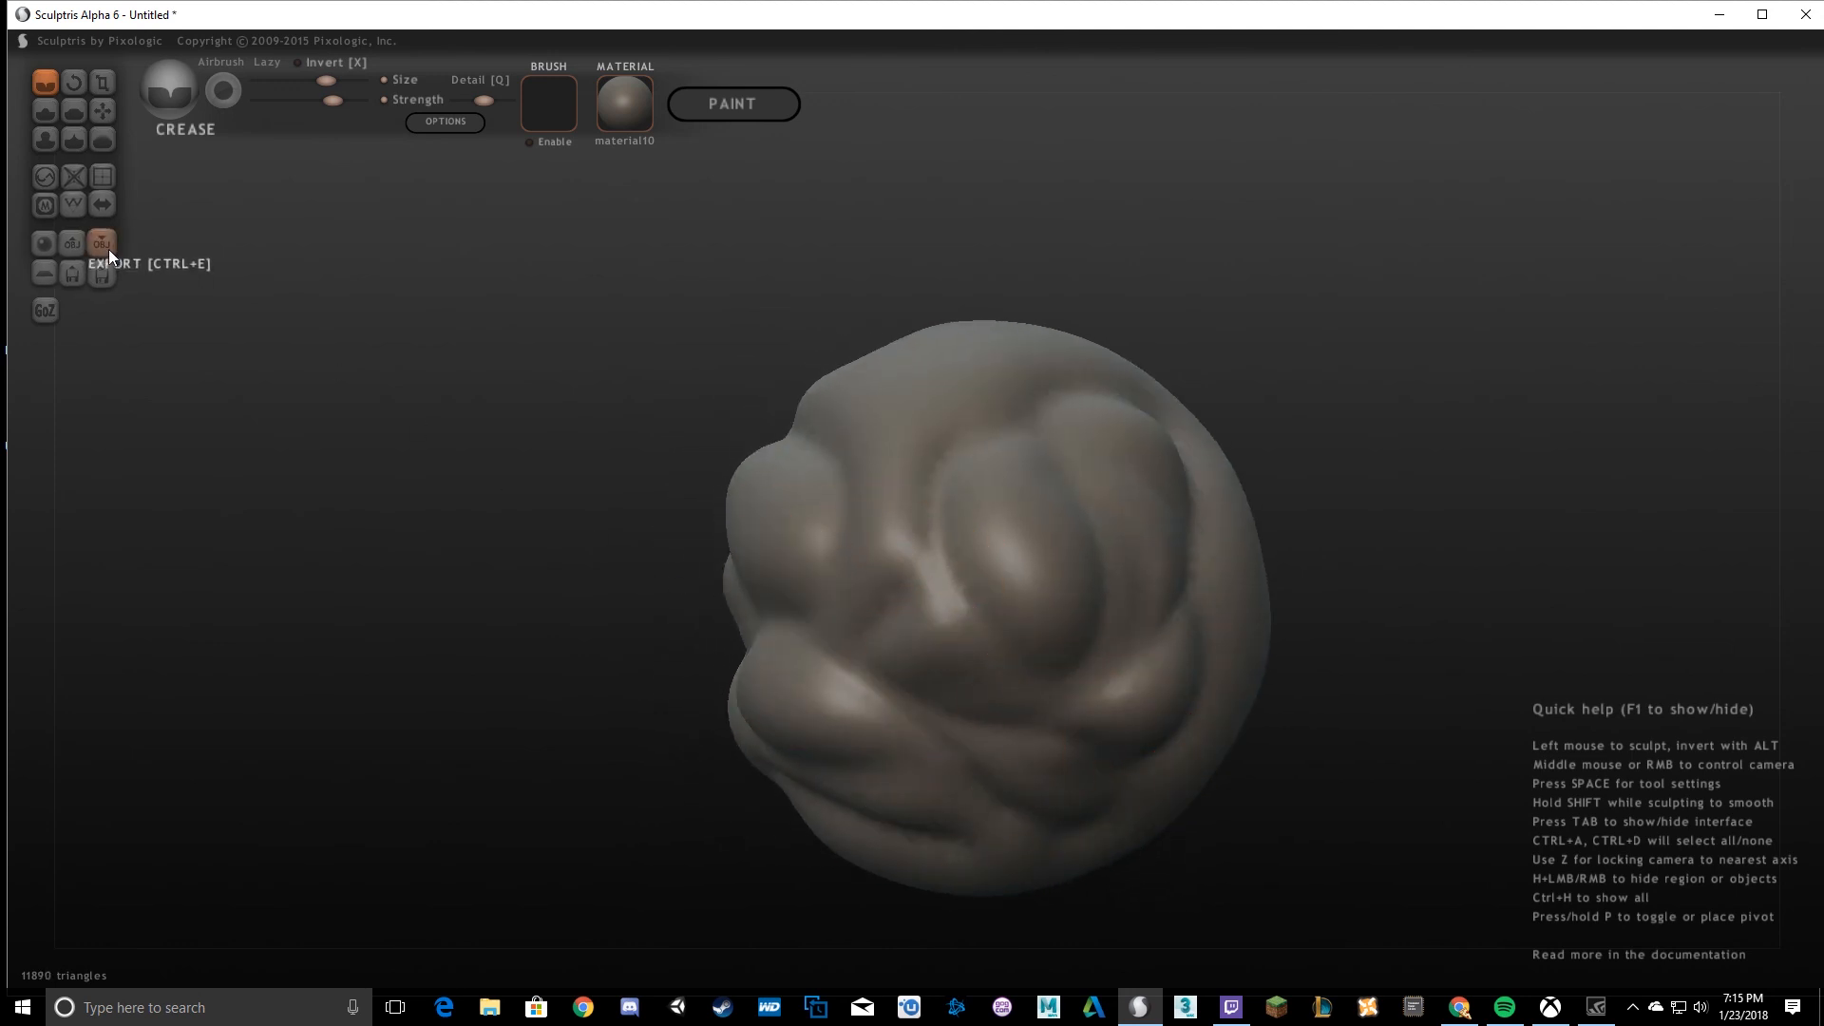
pyautogui.moveTo(944, 541)
pyautogui.mouseDown(button='right')
pyautogui.moveTo(1315, 643)
pyautogui.moveTo(1463, 646)
pyautogui.mouseUp(button='right')
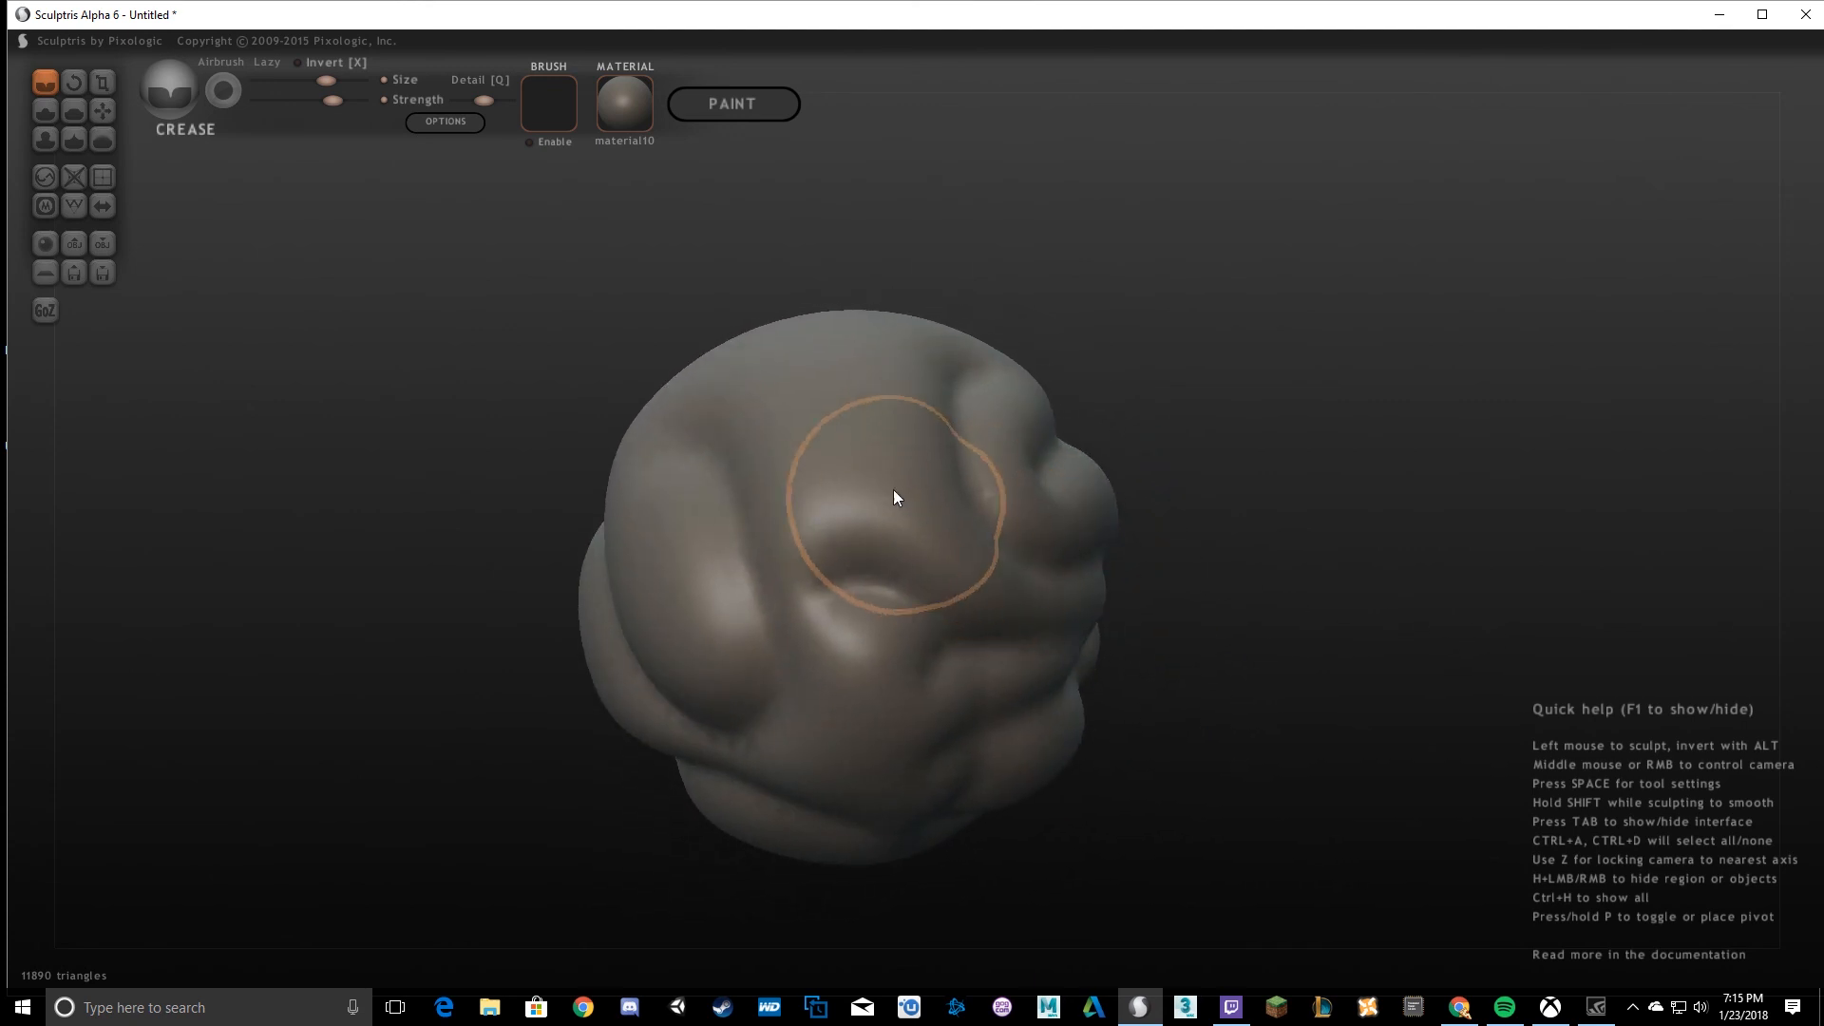
pyautogui.moveTo(950, 513); pyautogui.dragTo(769, 504, button='right')
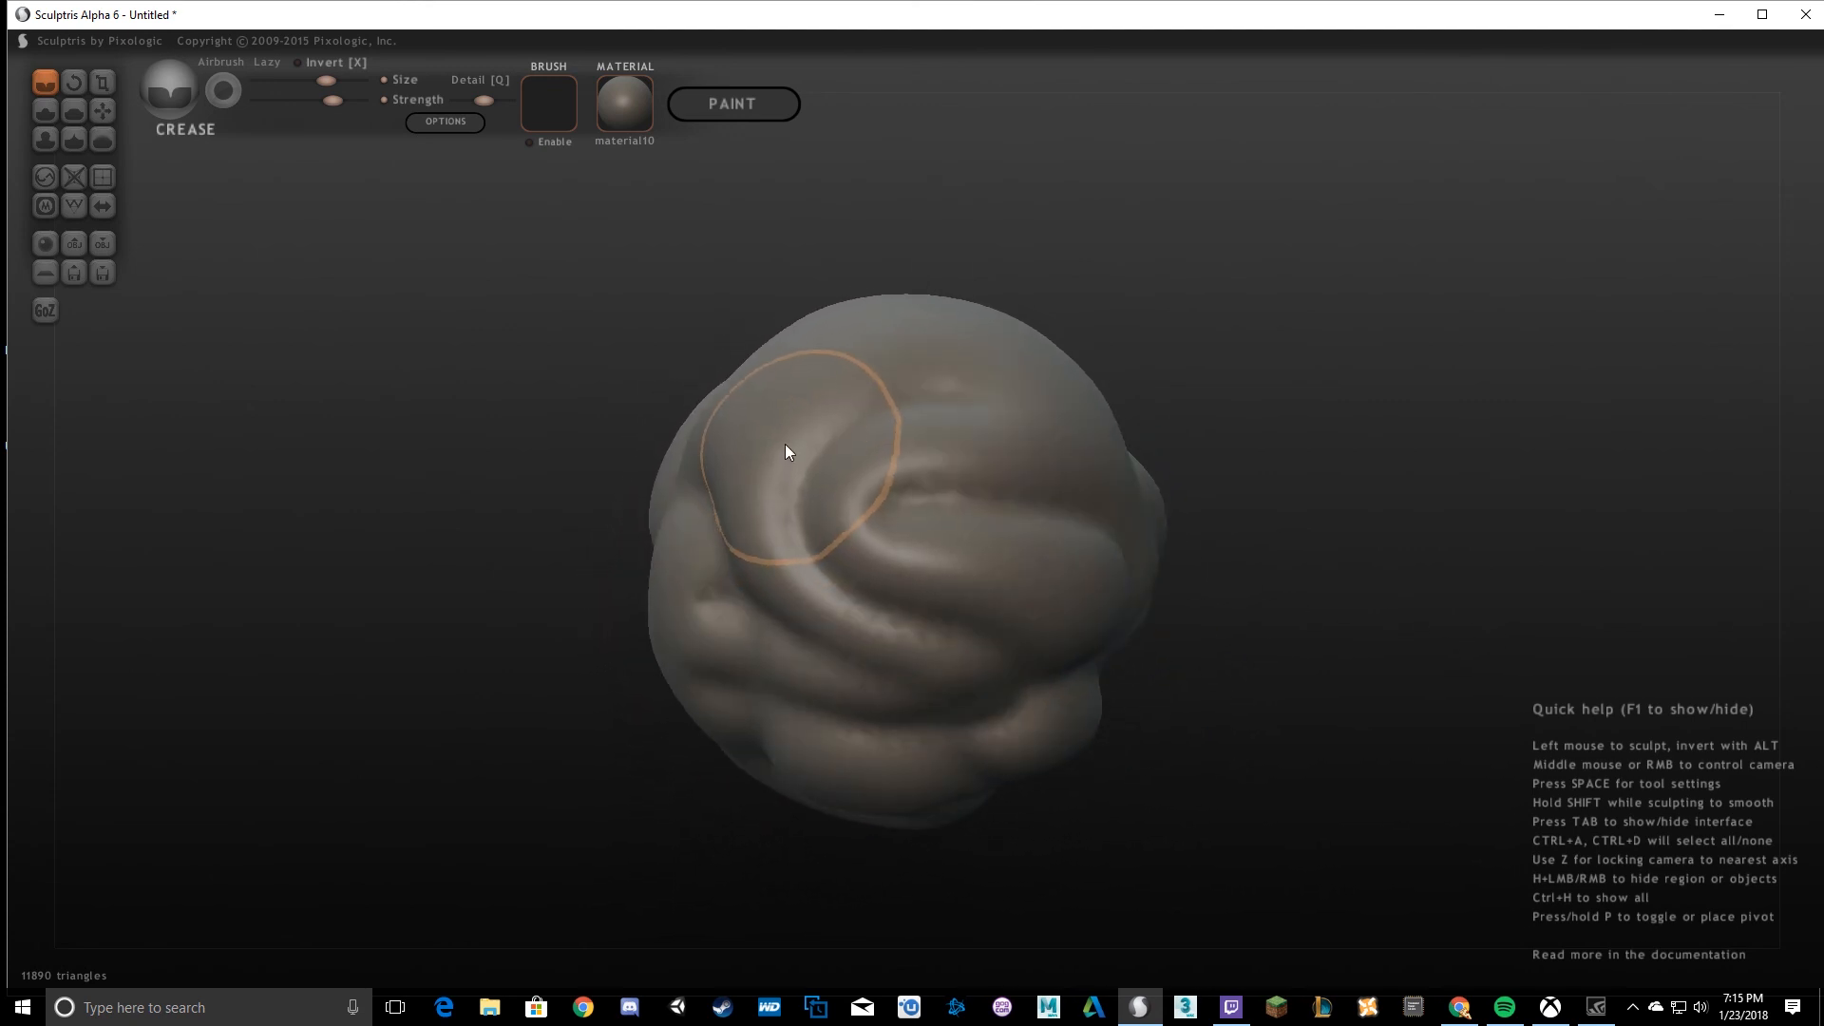
pyautogui.moveTo(801, 418)
pyautogui.mouseDown()
pyautogui.moveTo(773, 412)
pyautogui.moveTo(830, 411)
pyautogui.mouseUp()
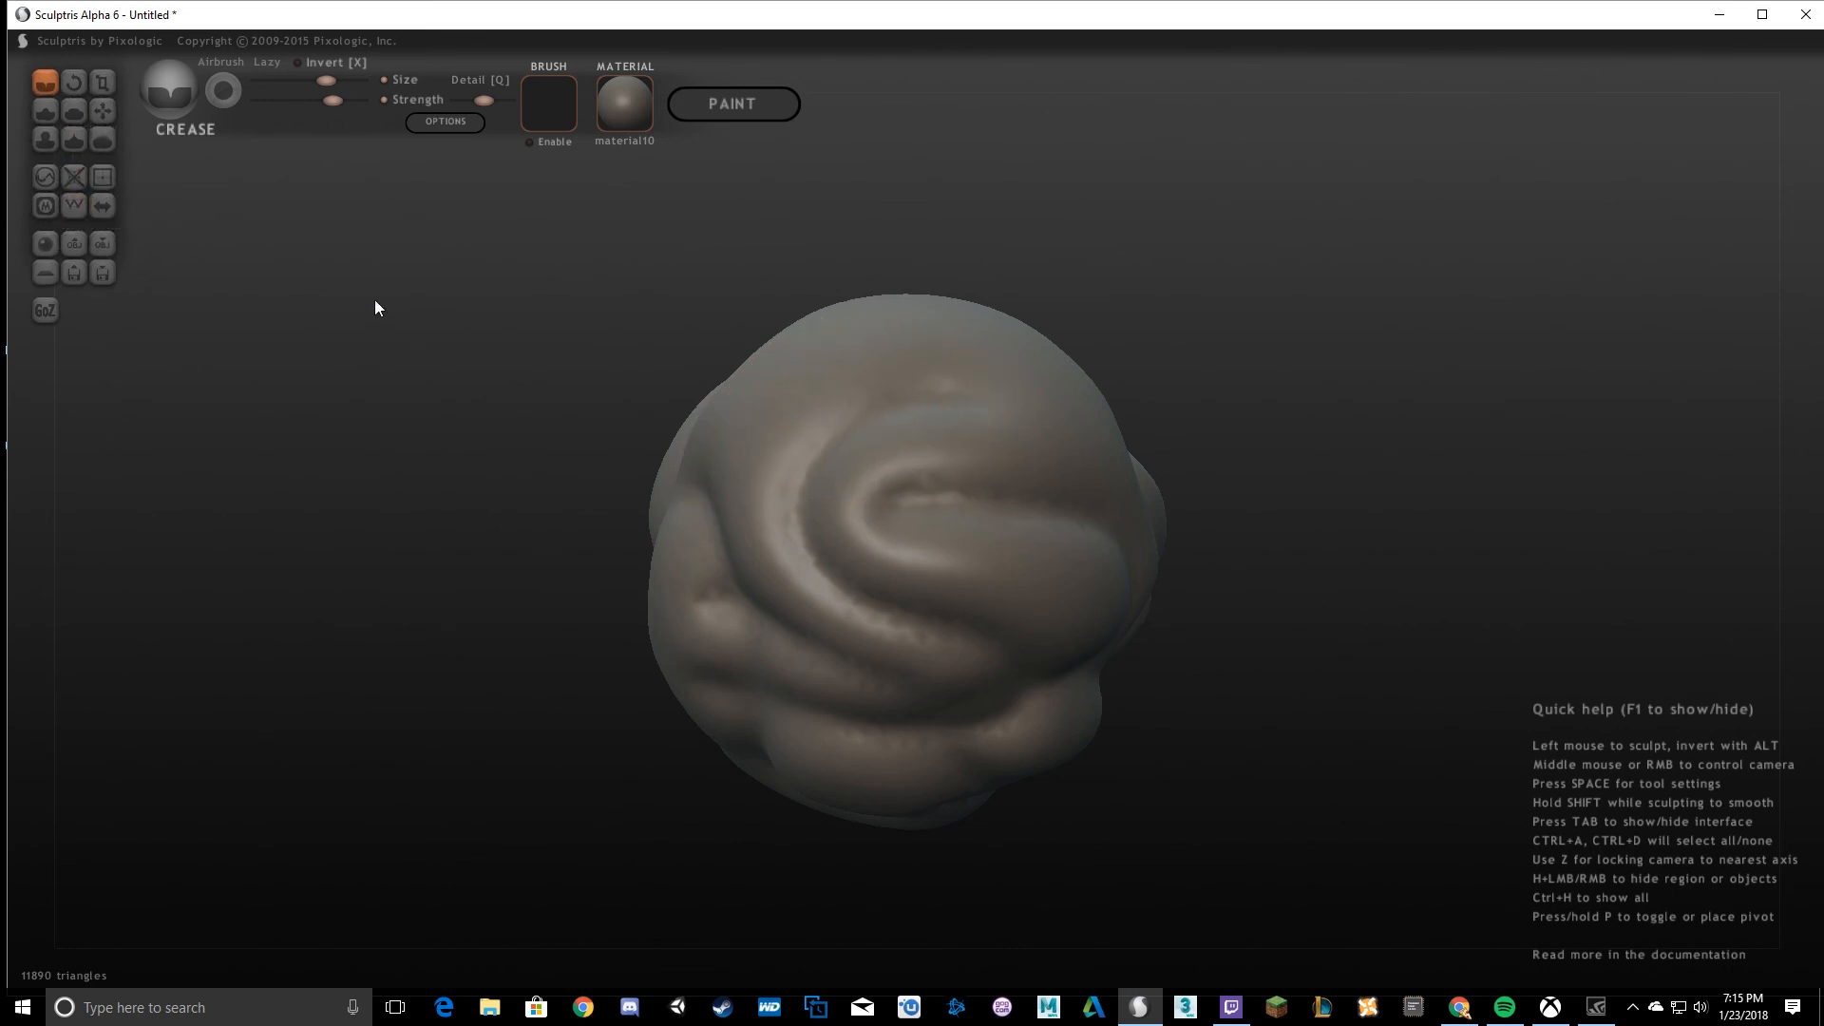
# Examine the creased sphere from all around, both close up and from farther away.
pyautogui.moveTo(944, 453); pyautogui.dragTo(943, 551, button='right')
pyautogui.scroll(5, 914, 475)
pyautogui.moveTo(914, 475)
pyautogui.mouseDown(button='right')
pyautogui.moveTo(768, 452)
pyautogui.moveTo(1225, 433)
pyautogui.mouseUp(button='right')
pyautogui.scroll(-5, 1229, 436)
pyautogui.moveTo(1041, 471)
pyautogui.mouseDown(button='right')
pyautogui.moveTo(590, 522)
pyautogui.moveTo(949, 517)
pyautogui.moveTo(1092, 494)
pyautogui.moveTo(1330, 534)
pyautogui.moveTo(1548, 542)
pyautogui.moveTo(1046, 563)
pyautogui.moveTo(1483, 543)
pyautogui.moveTo(855, 517)
pyautogui.moveTo(716, 525)
pyautogui.moveTo(1106, 563)
pyautogui.moveTo(973, 537)
pyautogui.moveTo(712, 558)
pyautogui.mouseUp(button='right')
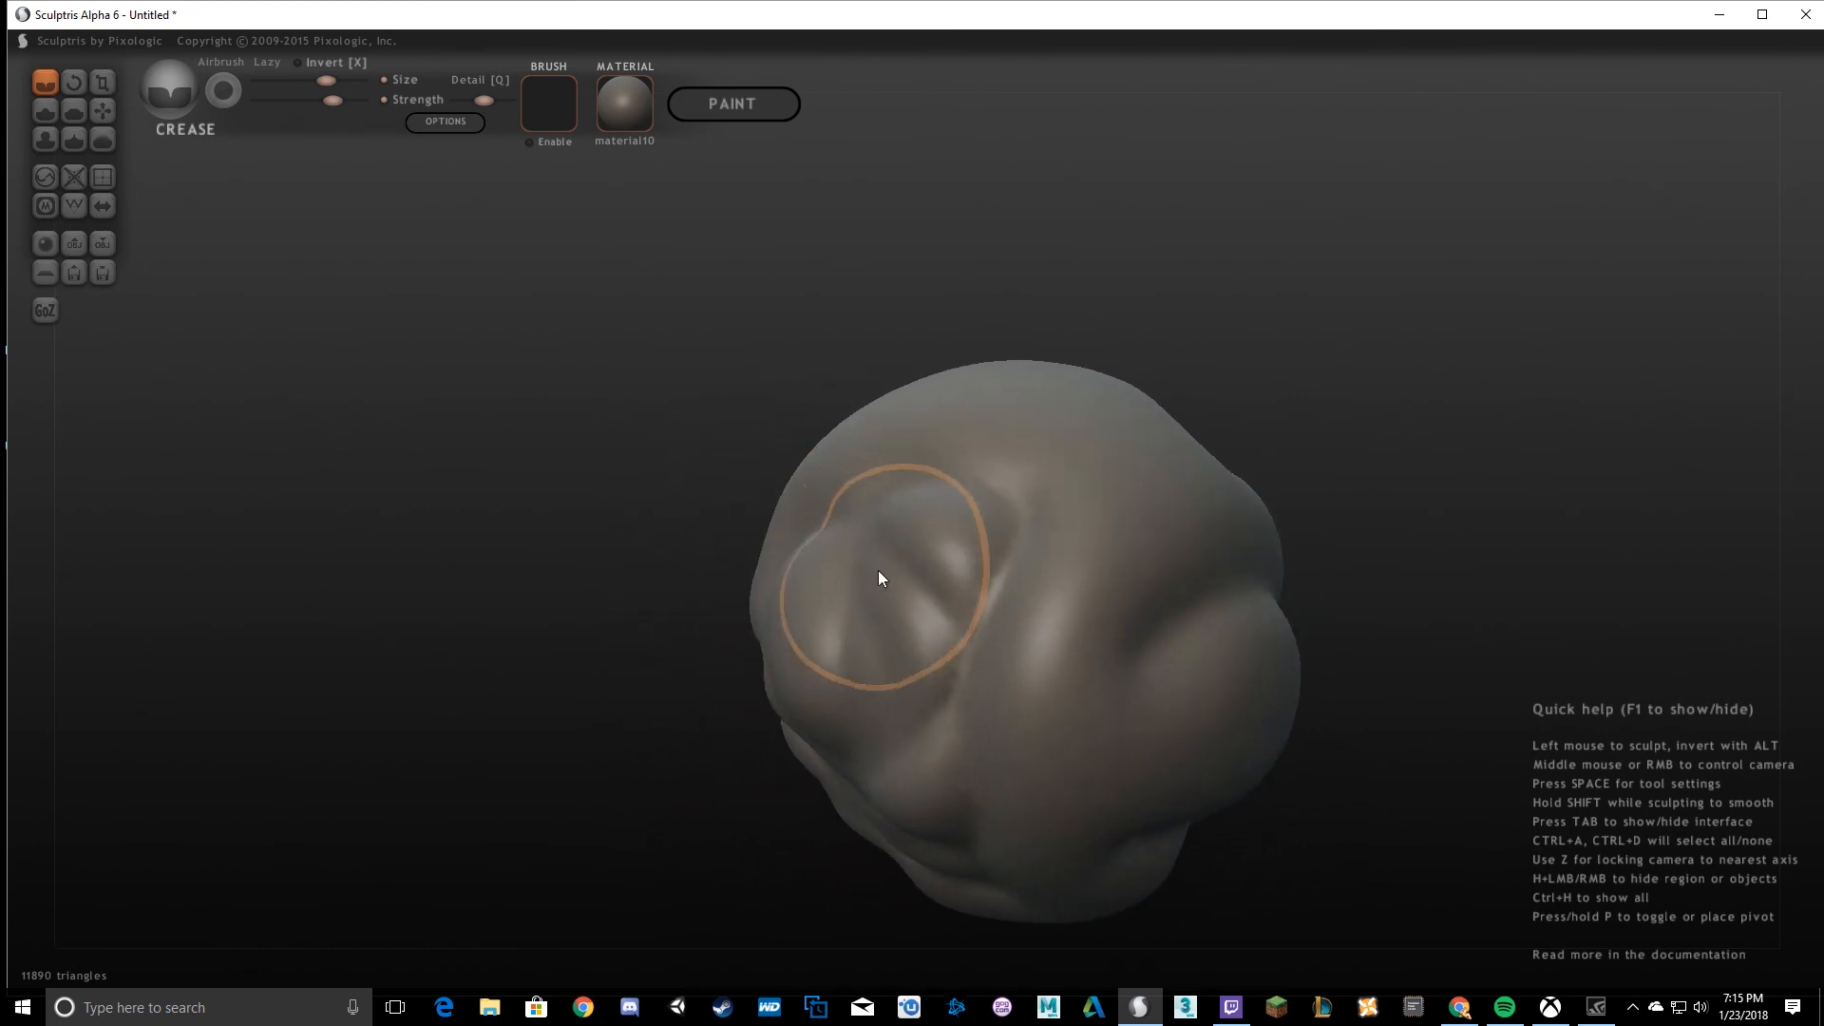
pyautogui.moveTo(831, 586); pyautogui.dragTo(1108, 558, button='right')
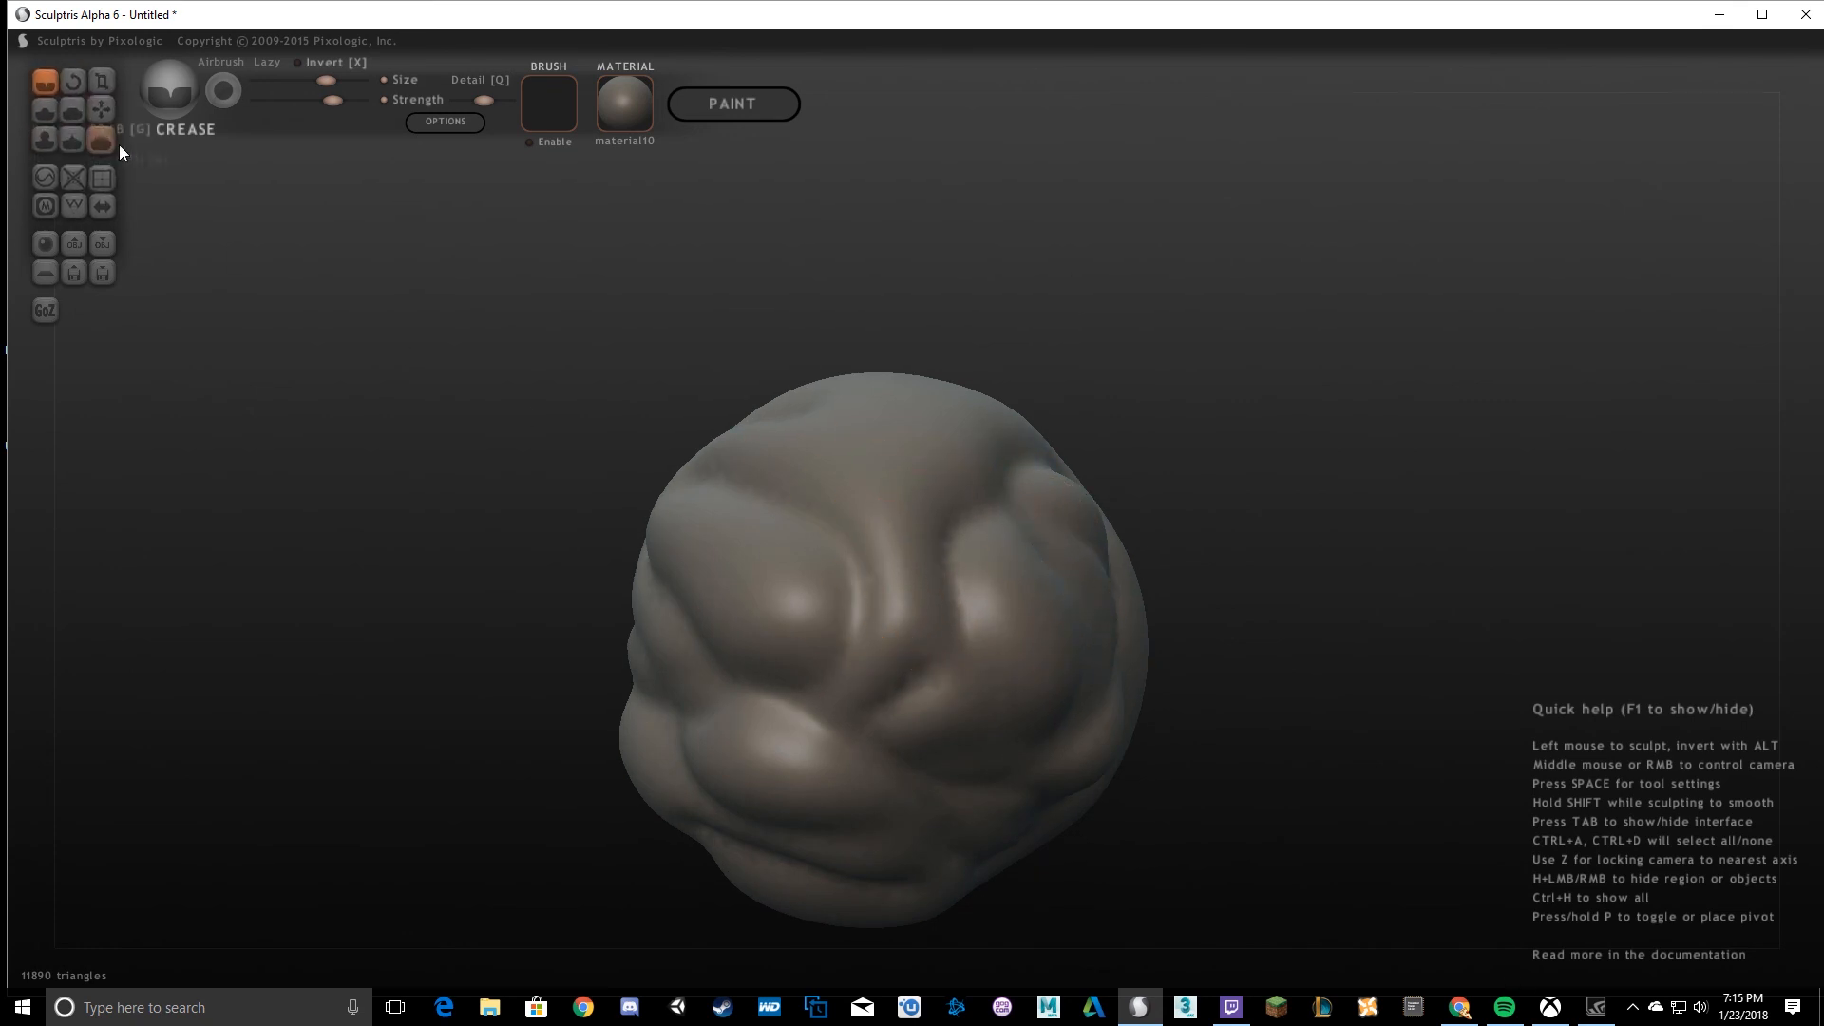
pyautogui.moveTo(906, 551)
pyautogui.mouseDown(button='right')
pyautogui.moveTo(918, 581)
pyautogui.moveTo(525, 603)
pyautogui.moveTo(1311, 611)
pyautogui.moveTo(916, 611)
pyautogui.mouseUp(button='right')
pyautogui.moveTo(704, 573); pyautogui.dragTo(849, 557, button='right')
pyautogui.moveTo(878, 621)
pyautogui.keyDown('alt'); pyautogui.mouseDown(button='right')
pyautogui.moveTo(908, 479)
pyautogui.moveTo(969, 411)
pyautogui.moveTo(928, 509)
pyautogui.mouseUp(button='right'); pyautogui.keyUp('alt')
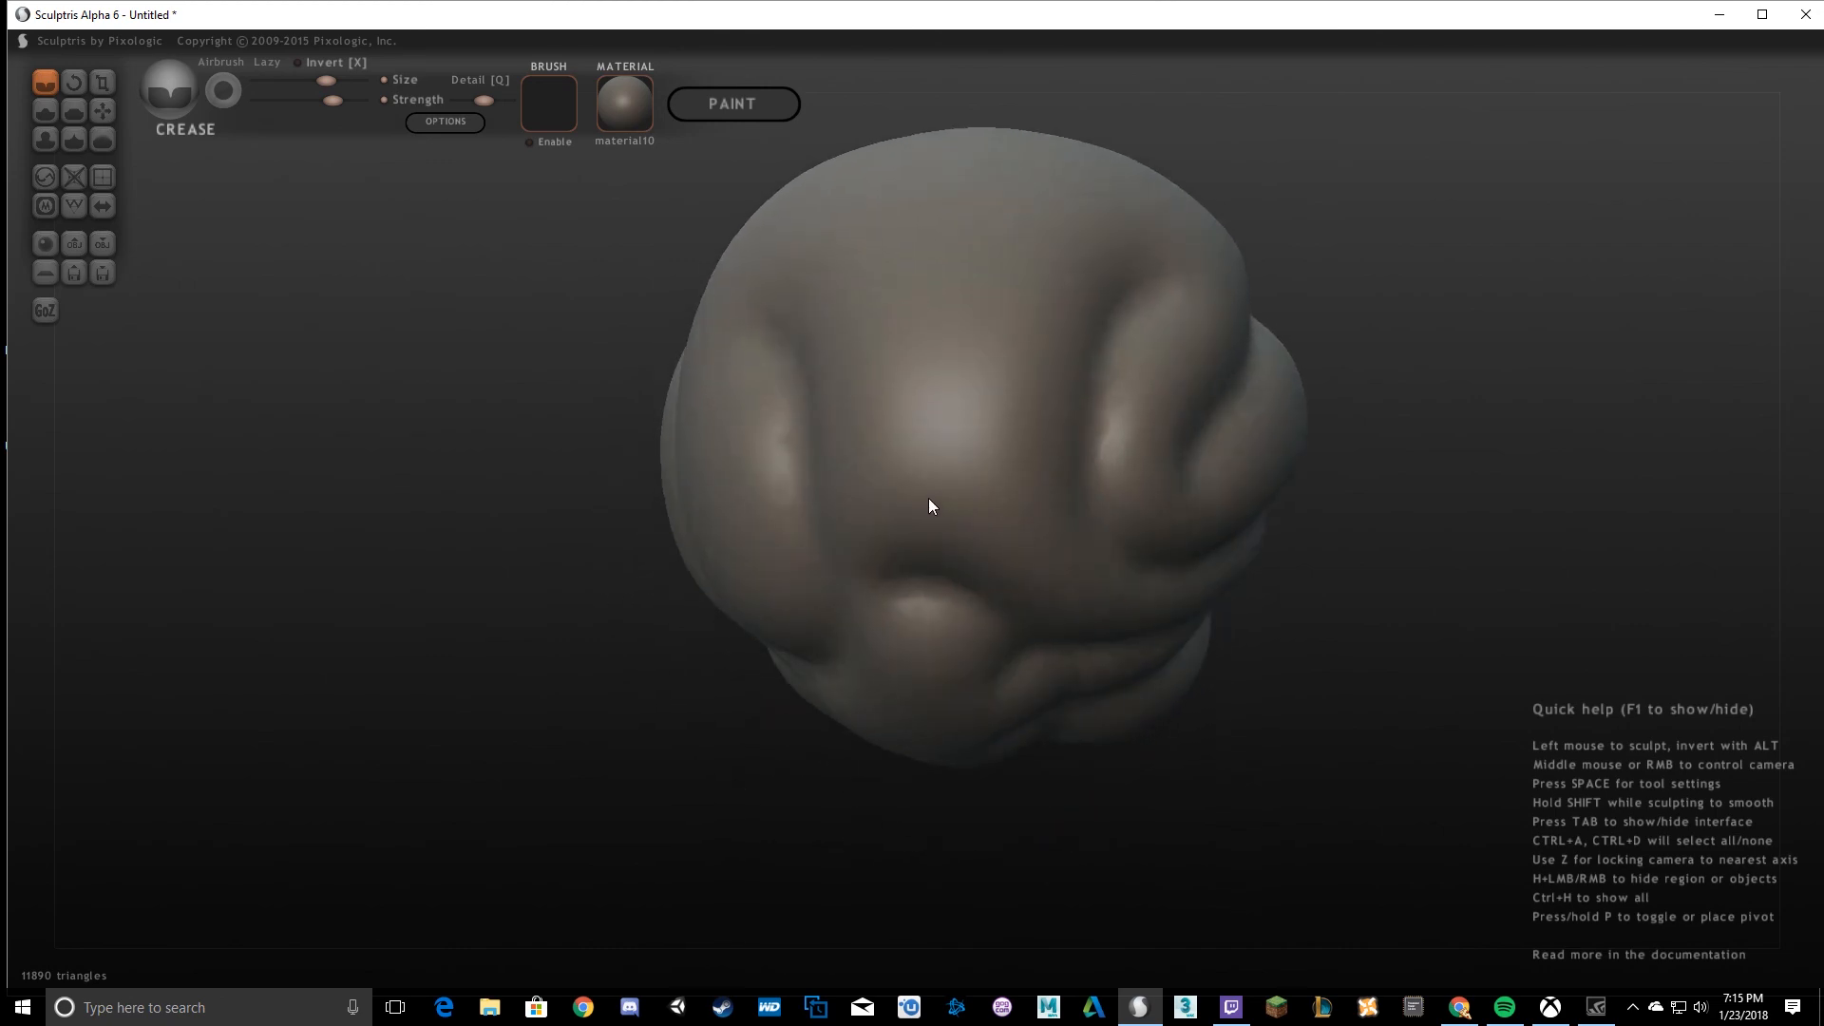